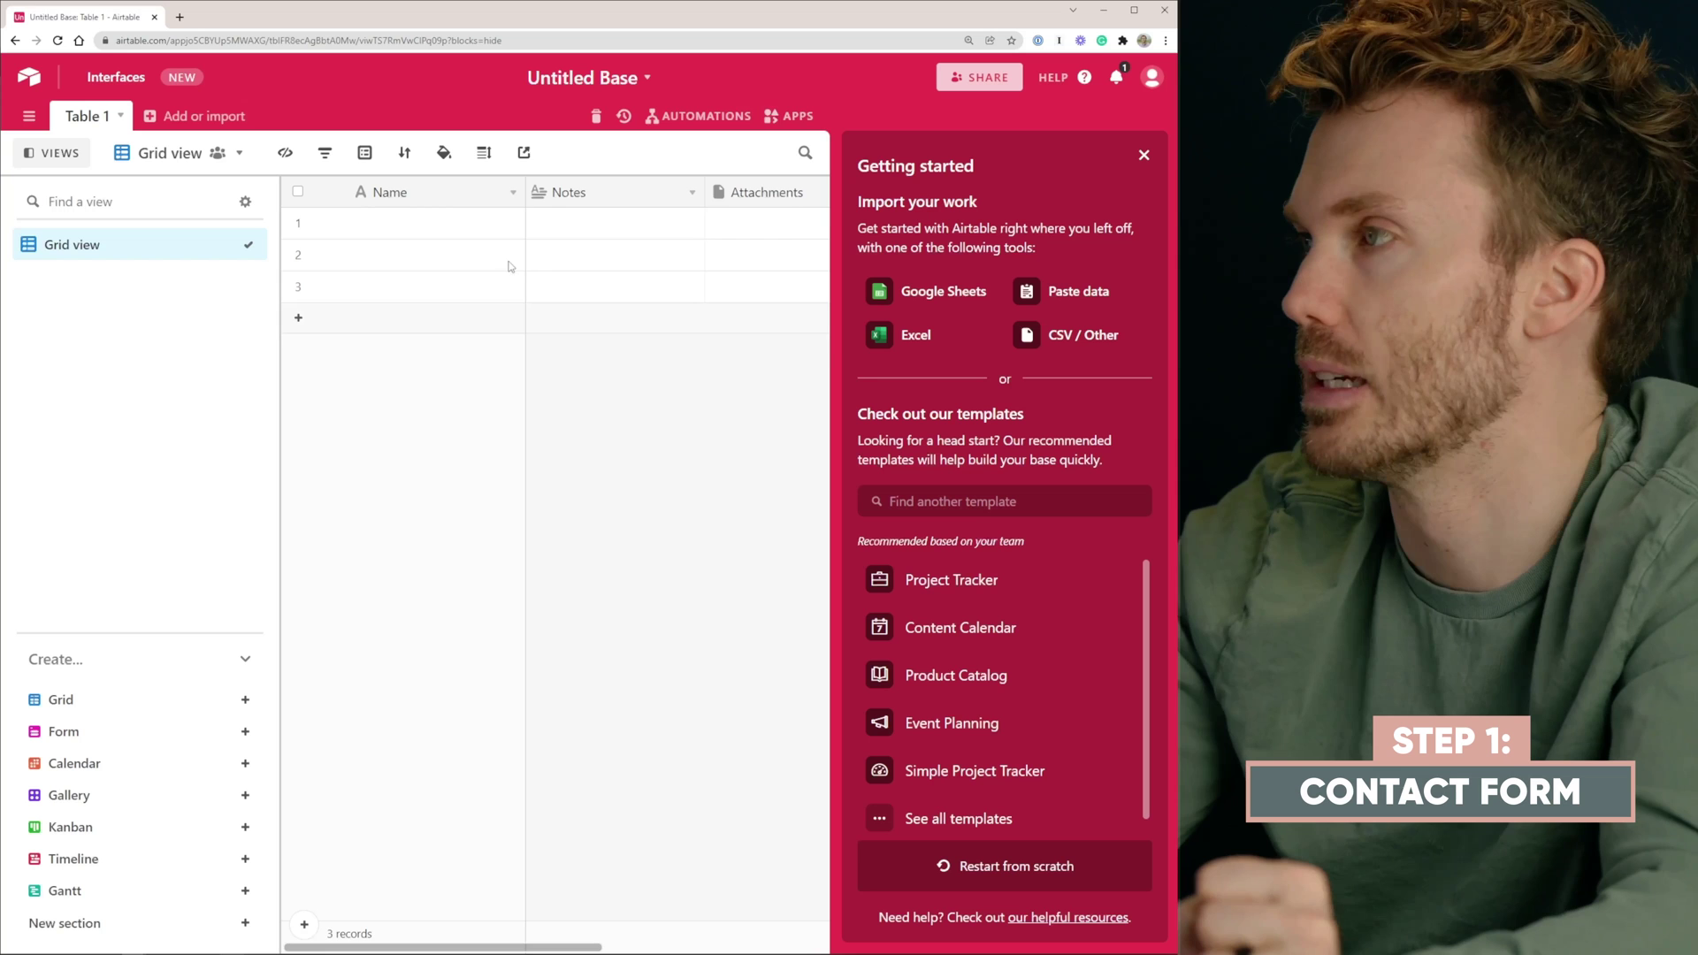
Rename the base to 'Client Inquiry' and close the Getting started panel
{"action": "left_click", "coordinate": [556, 81]}
{"action": "type", "text": "Client Inqui"}
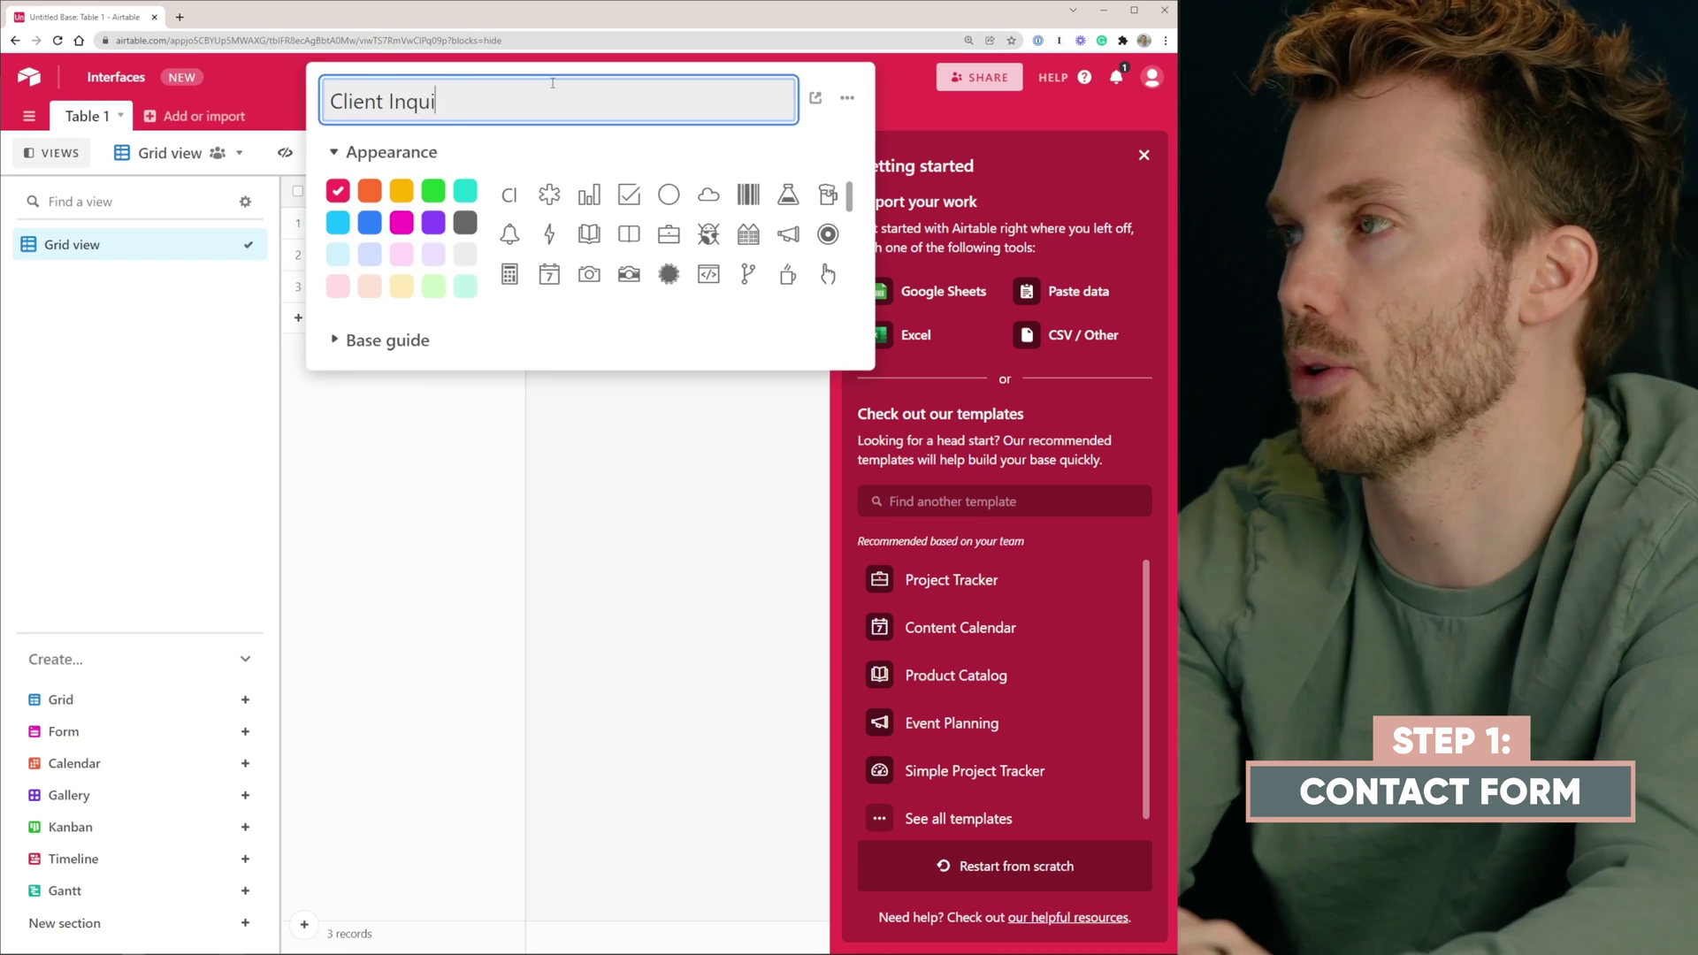
{"action": "type", "text": "ry"}
{"action": "key", "text": "Return"}
{"action": "left_click", "coordinate": [1144, 157]}
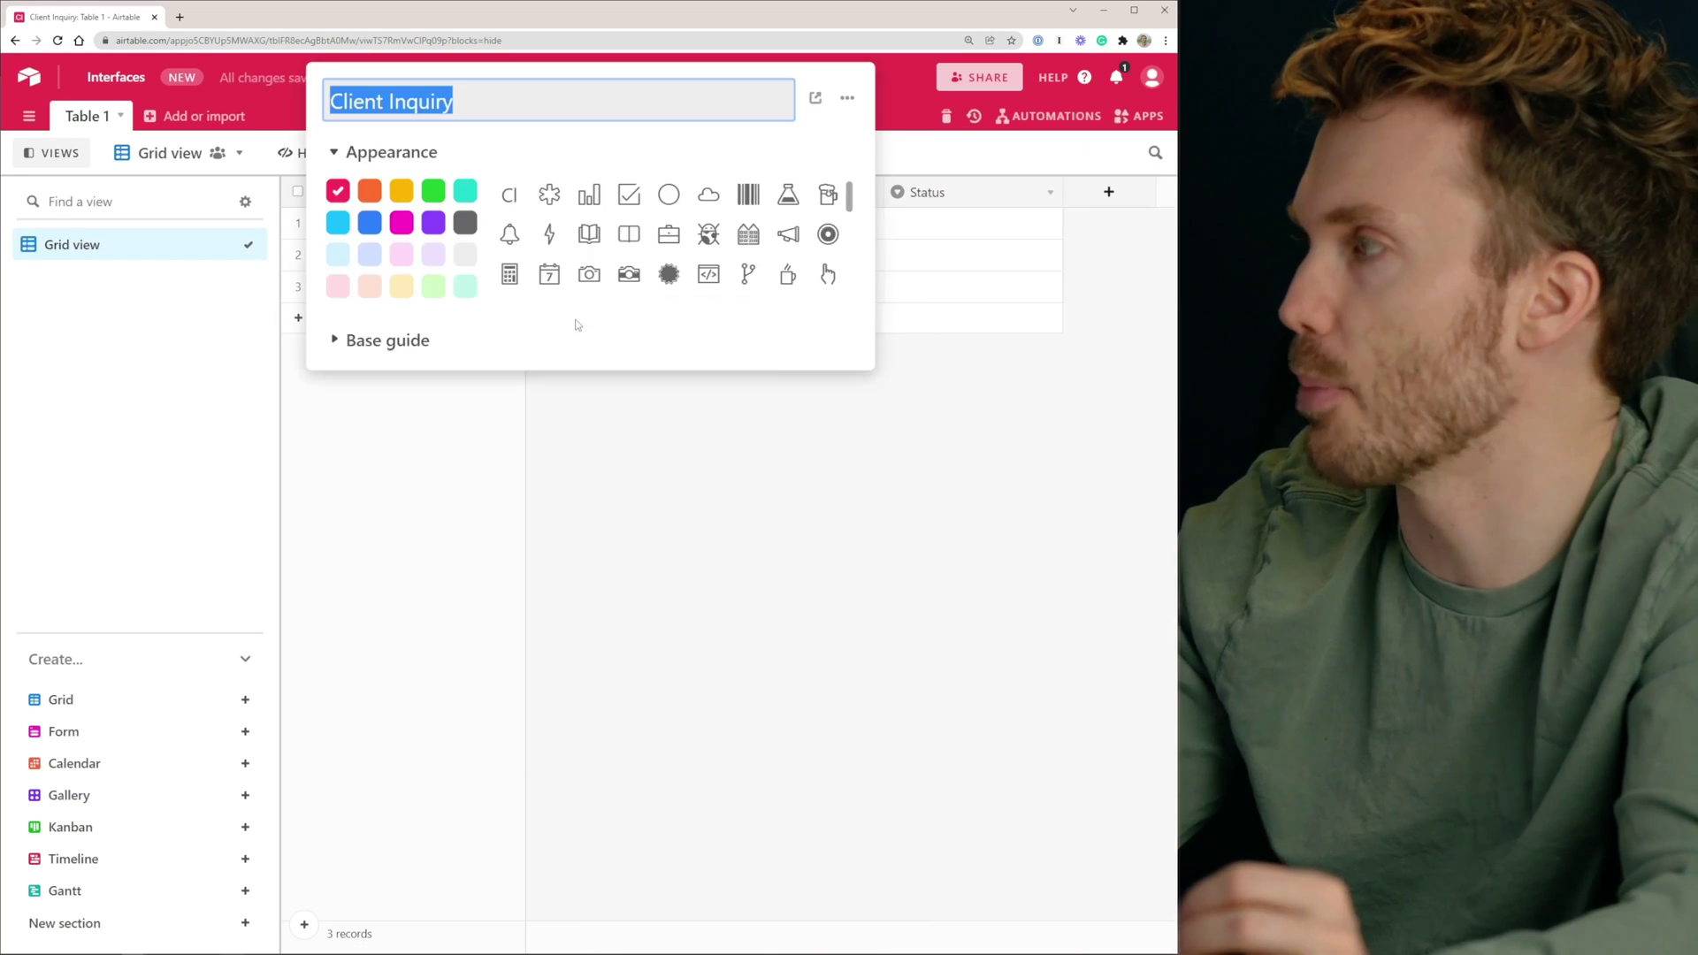
{"action": "left_click", "coordinate": [625, 387]}
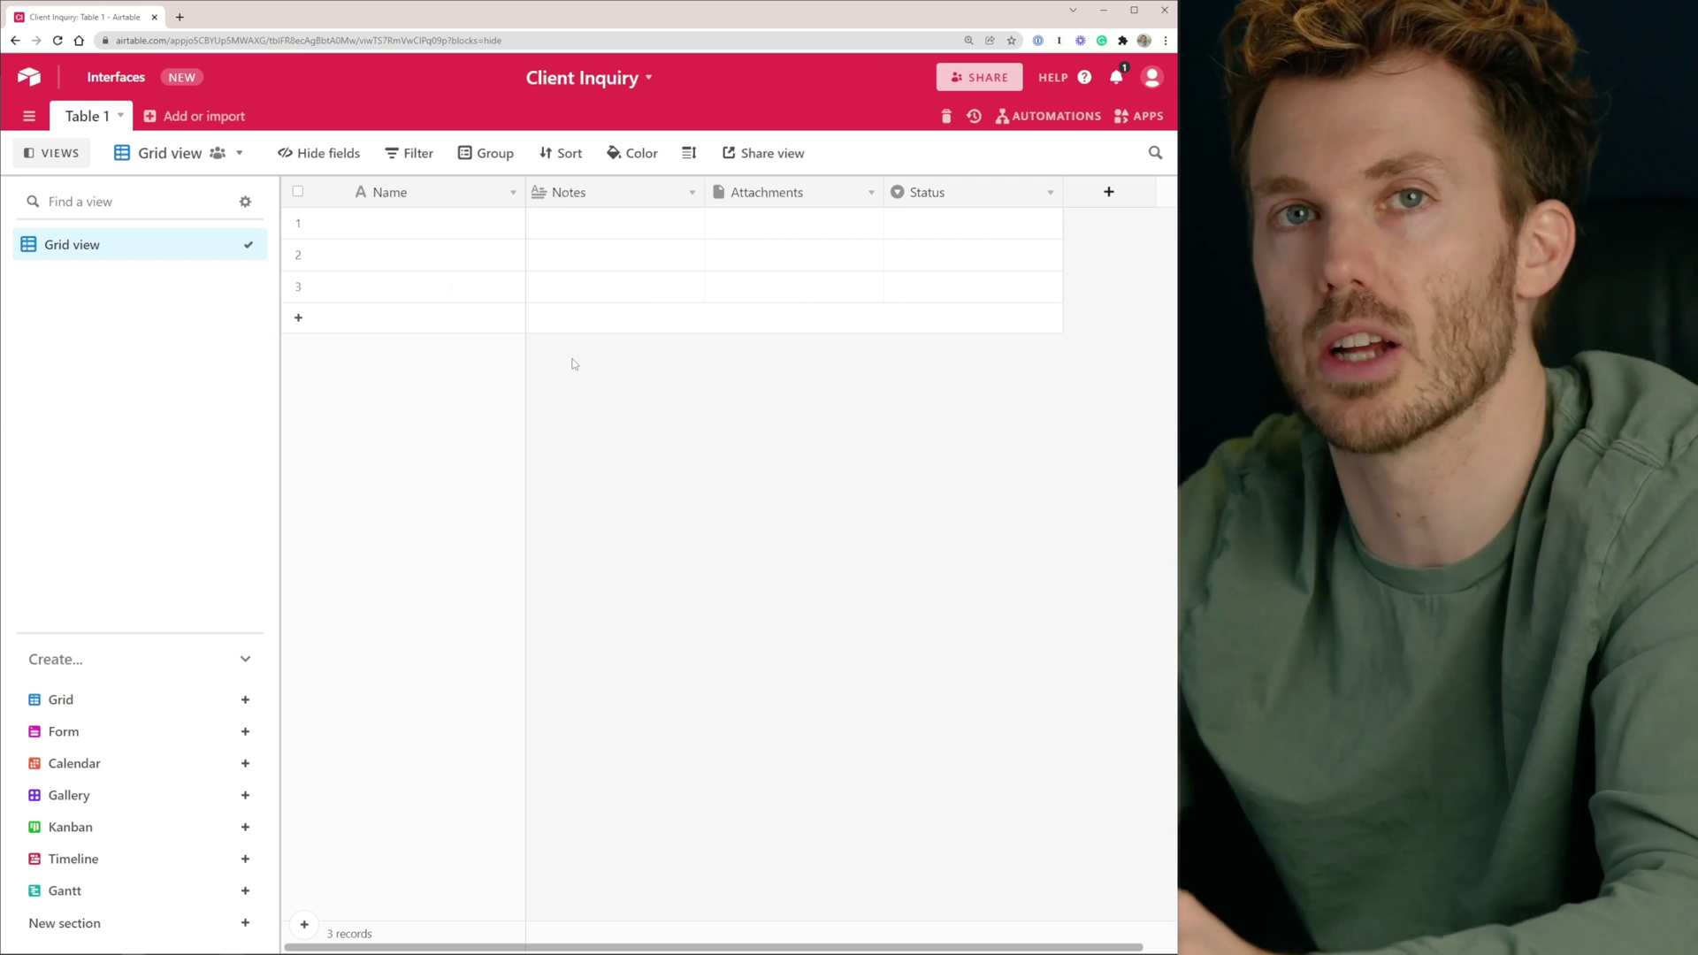
Make Notes an Email-type field, rename Attachments to First Name, and add Last Name
{"action": "double_click", "coordinate": [596, 190]}
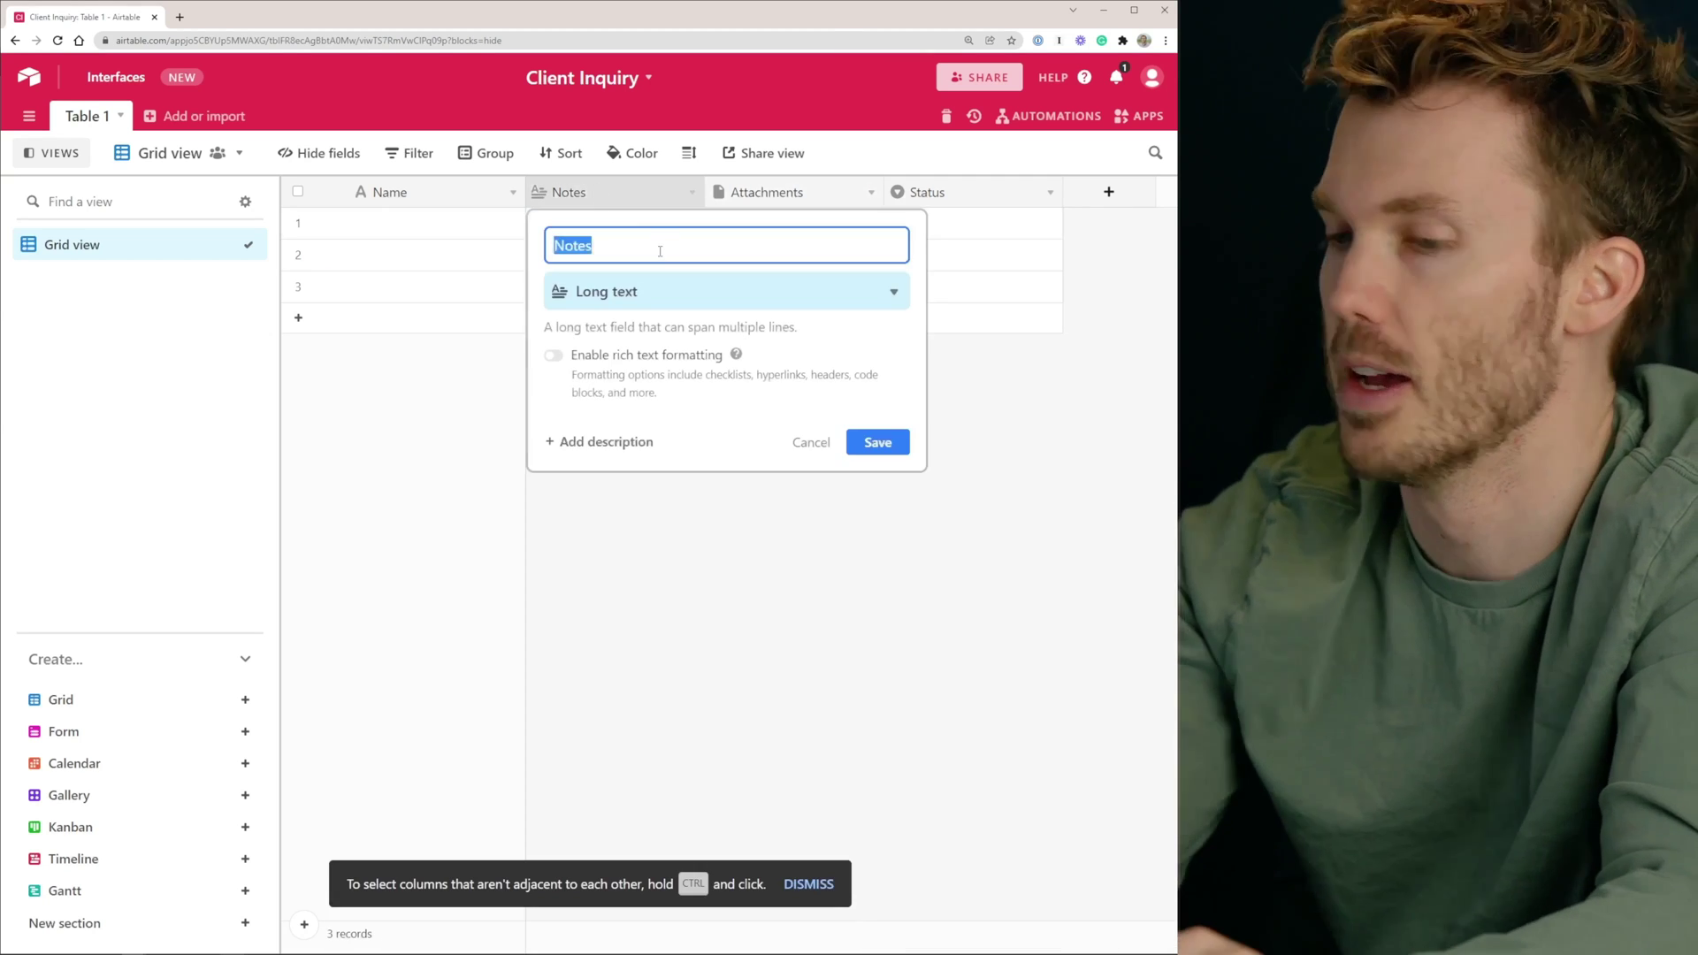
{"action": "type", "text": "Em"}
{"action": "left_click", "coordinate": [651, 291]}
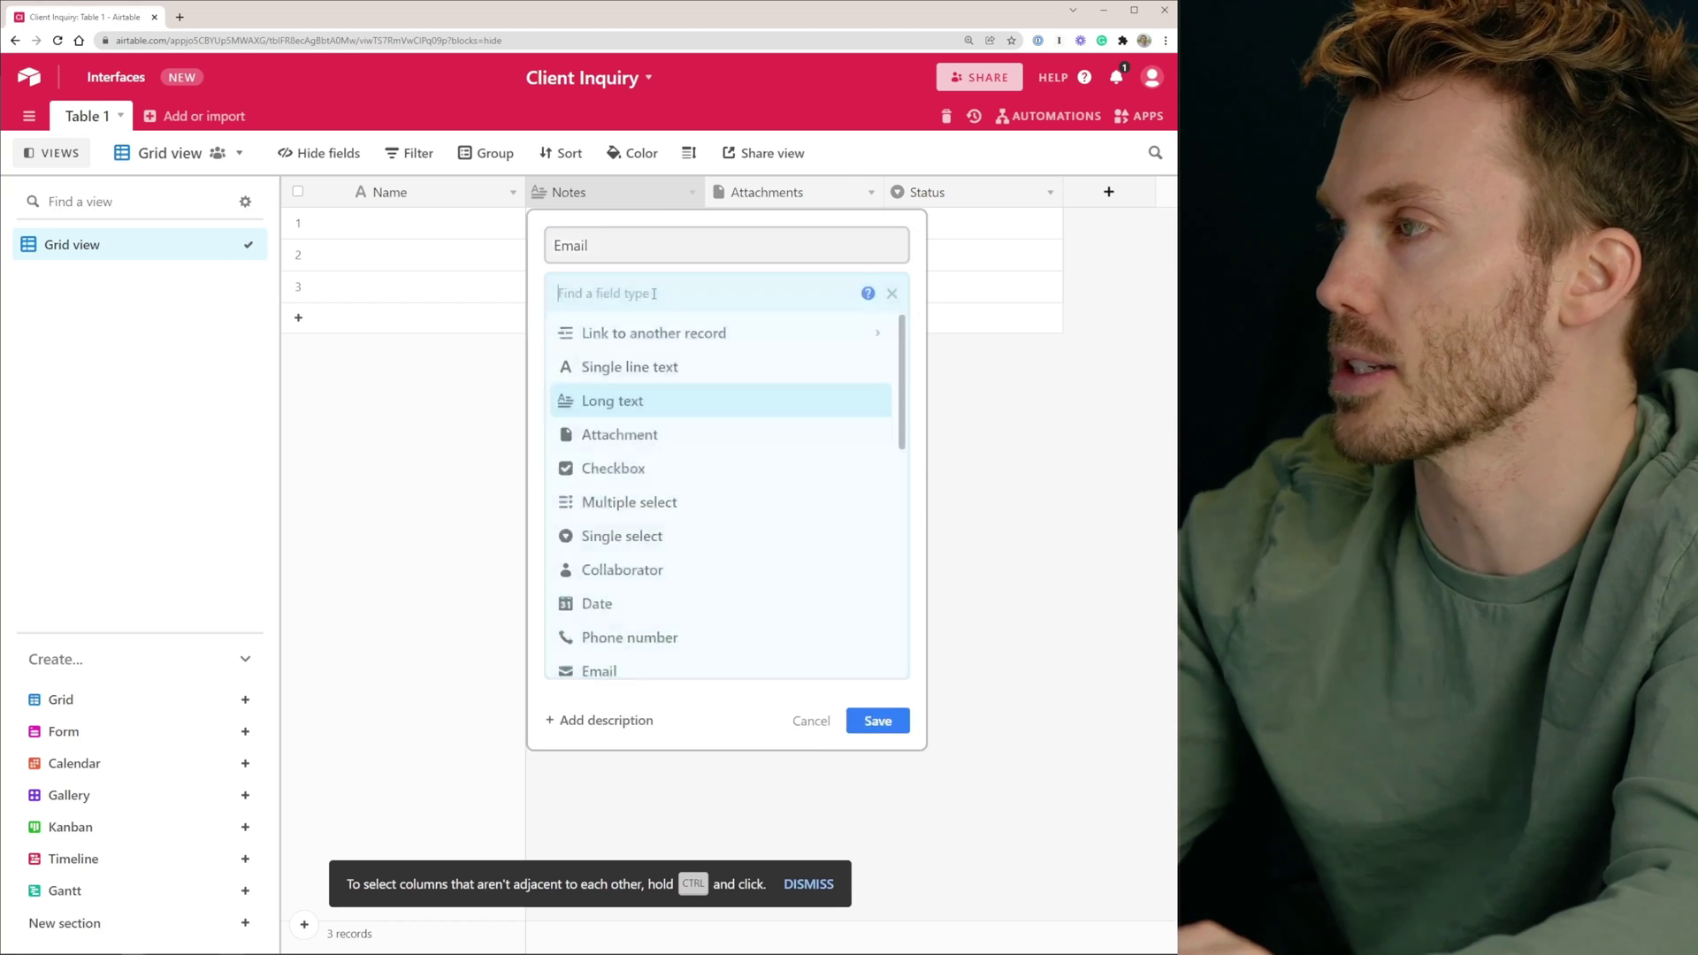
{"action": "double_click", "coordinate": [749, 193]}
{"action": "type", "text": "First Name"}
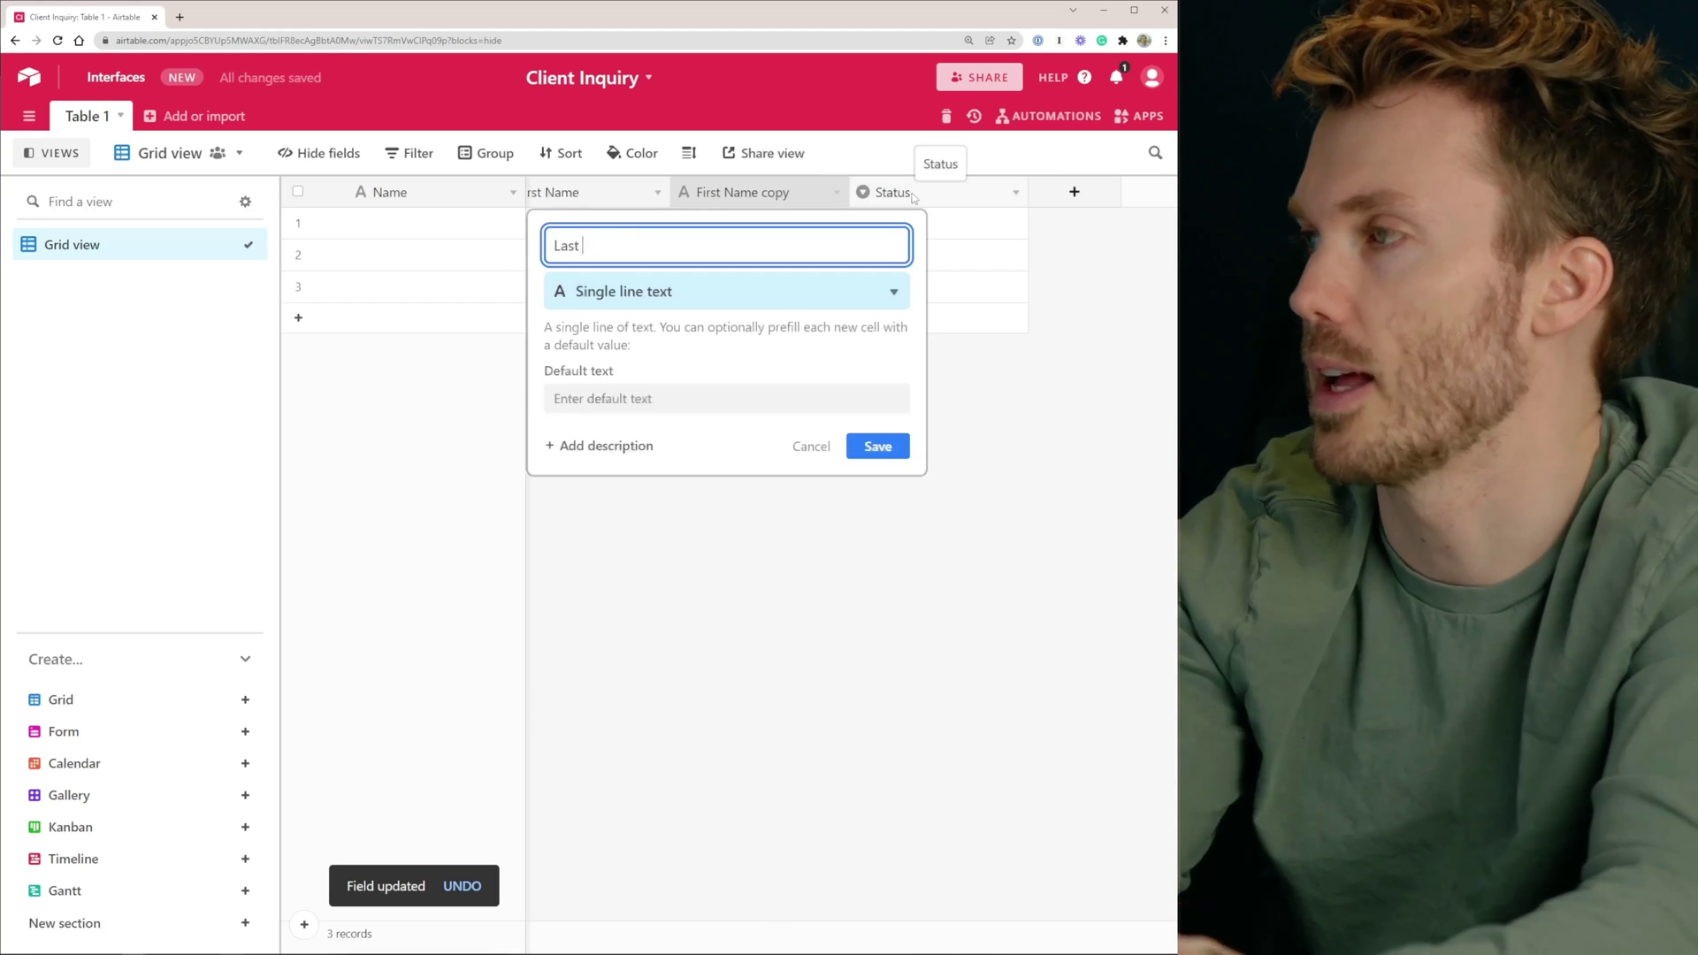
{"action": "type", "text": "Name"}
{"action": "key", "text": "Return"}
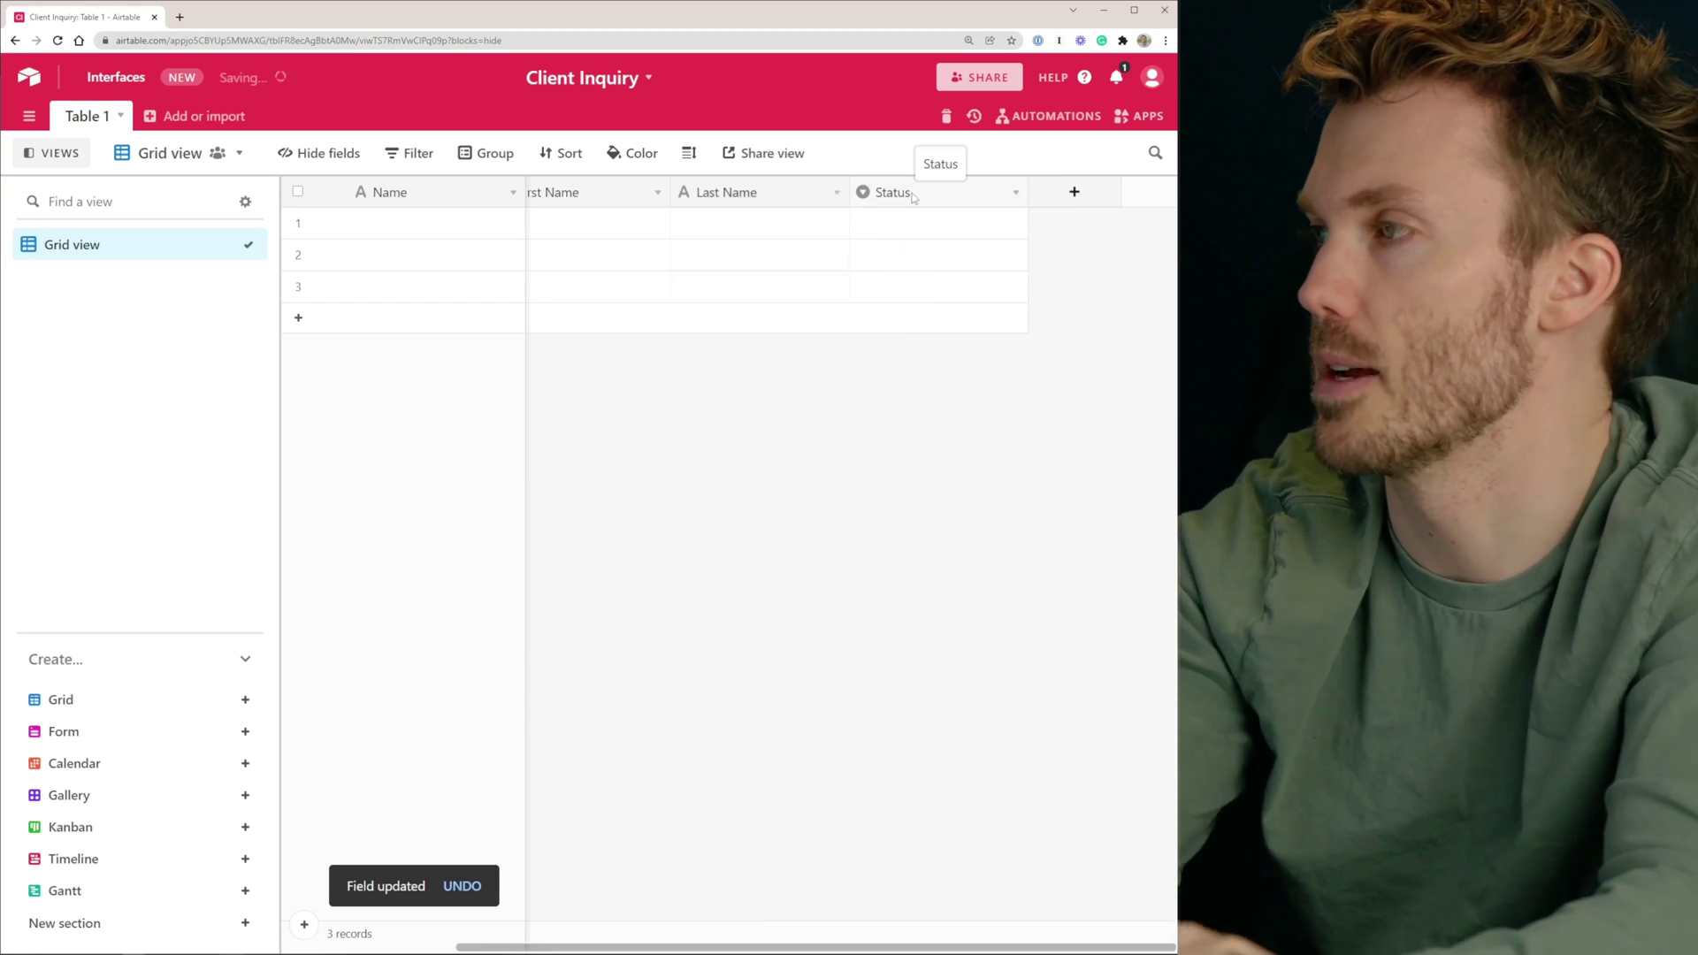
Rename Status to Website and add Do You Even Biz? and Annual Revenue fields
{"action": "double_click", "coordinate": [893, 192]}
{"action": "type", "text": "Webs"}
{"action": "type", "text": "B"}
{"action": "type", "text": "iz?"}
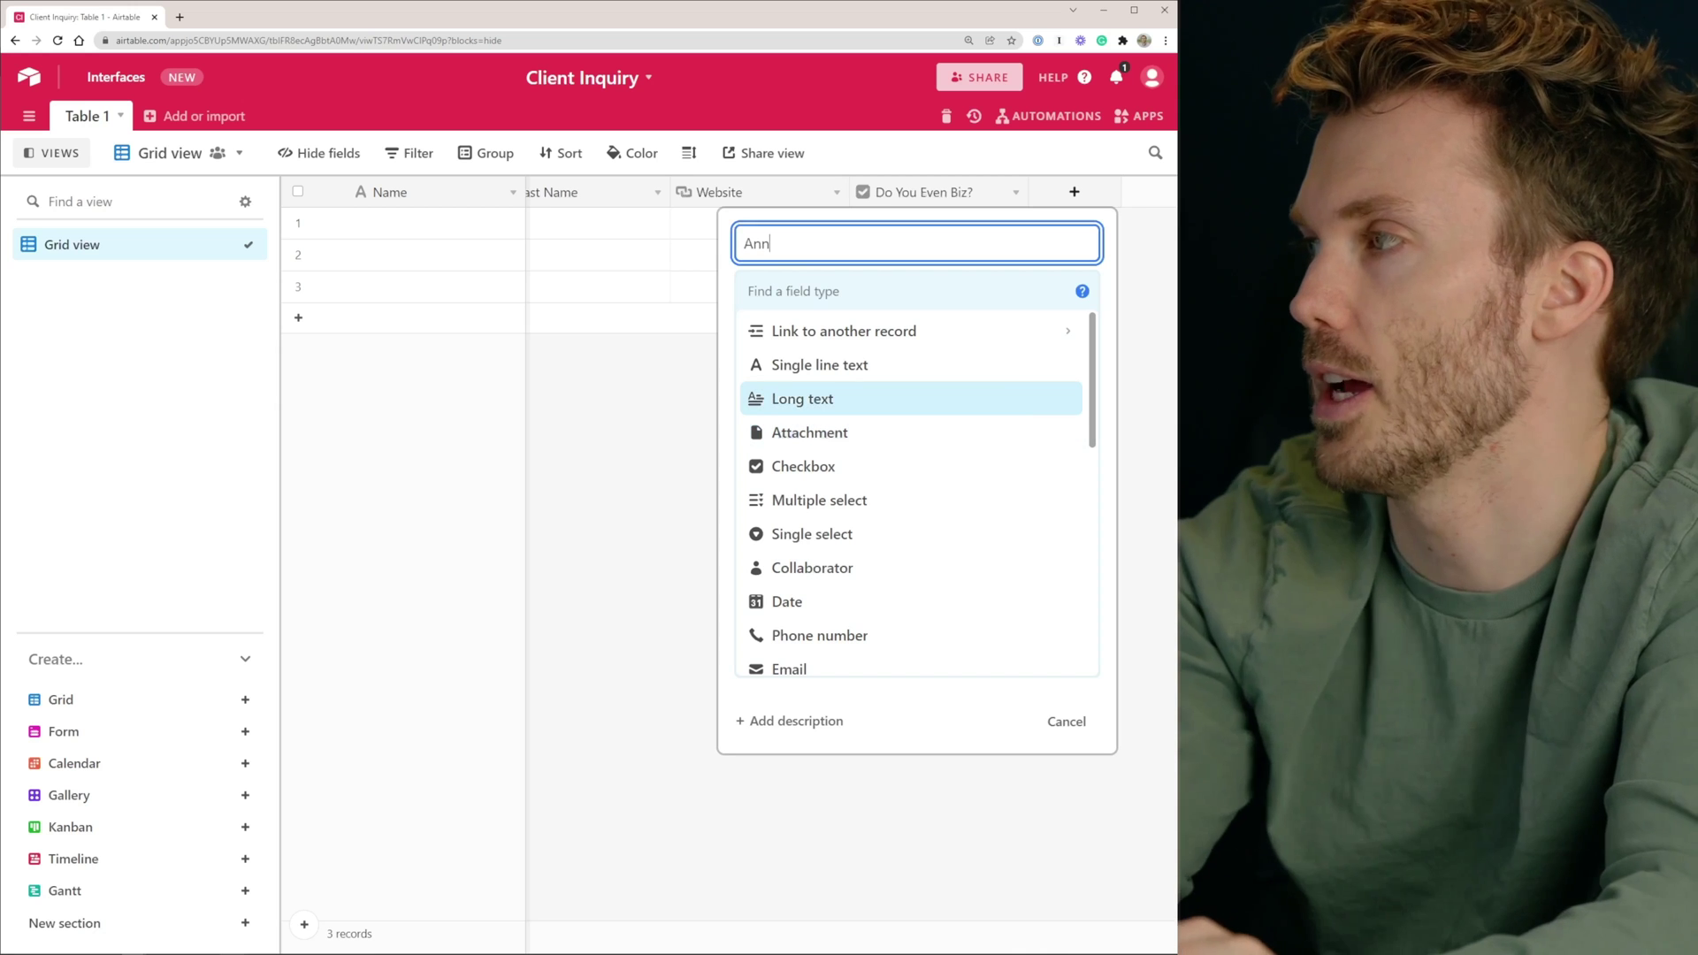
{"action": "type", "text": "ual R"}
{"action": "type", "text": "ev"}
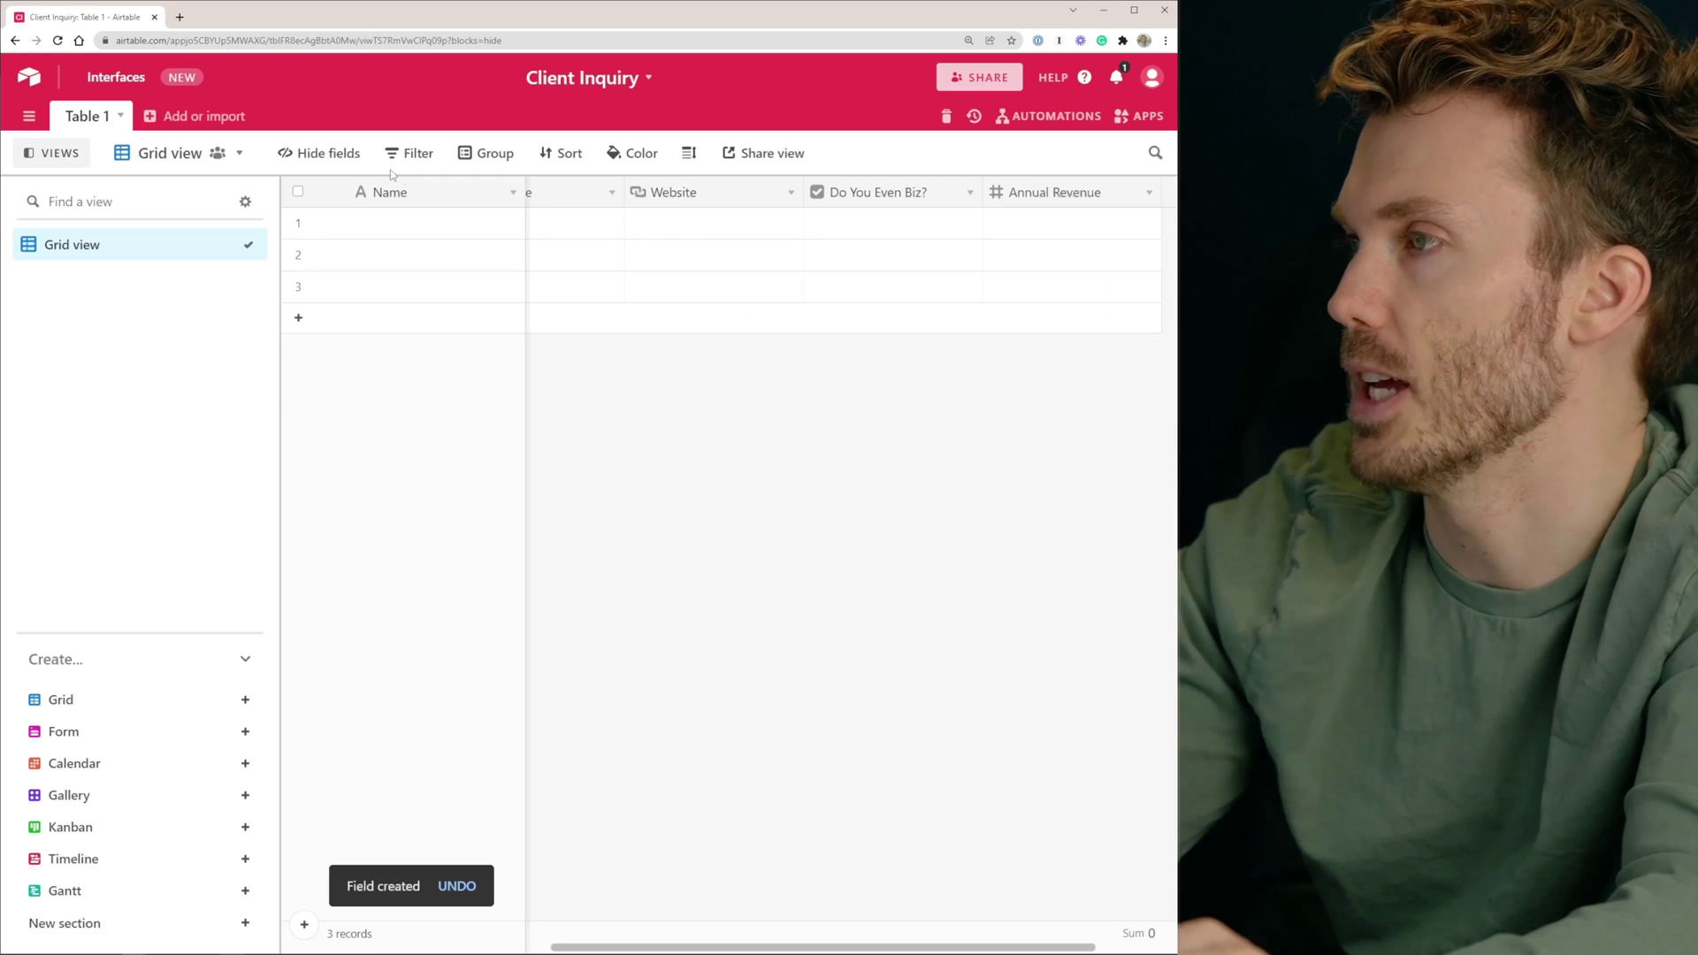
Turn the primary Name field into an Autonumber field called ID and narrow its column
{"action": "double_click", "coordinate": [392, 192]}
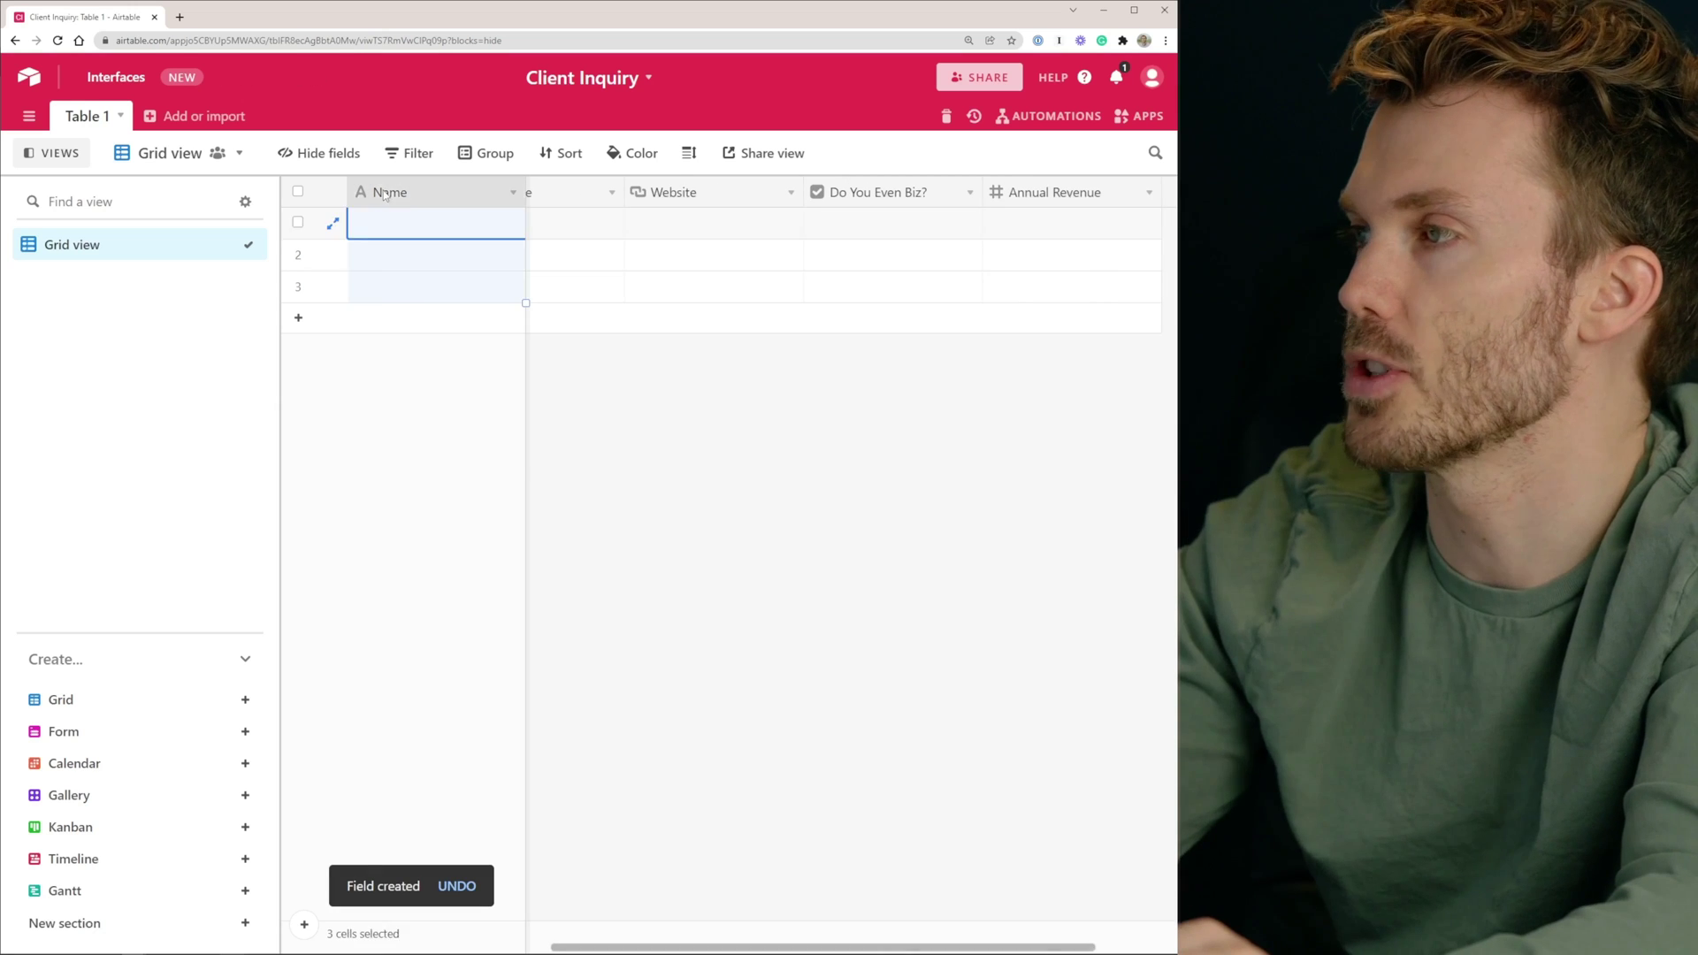
{"action": "key", "text": "BackSpace"}
{"action": "type", "text": "ID"}
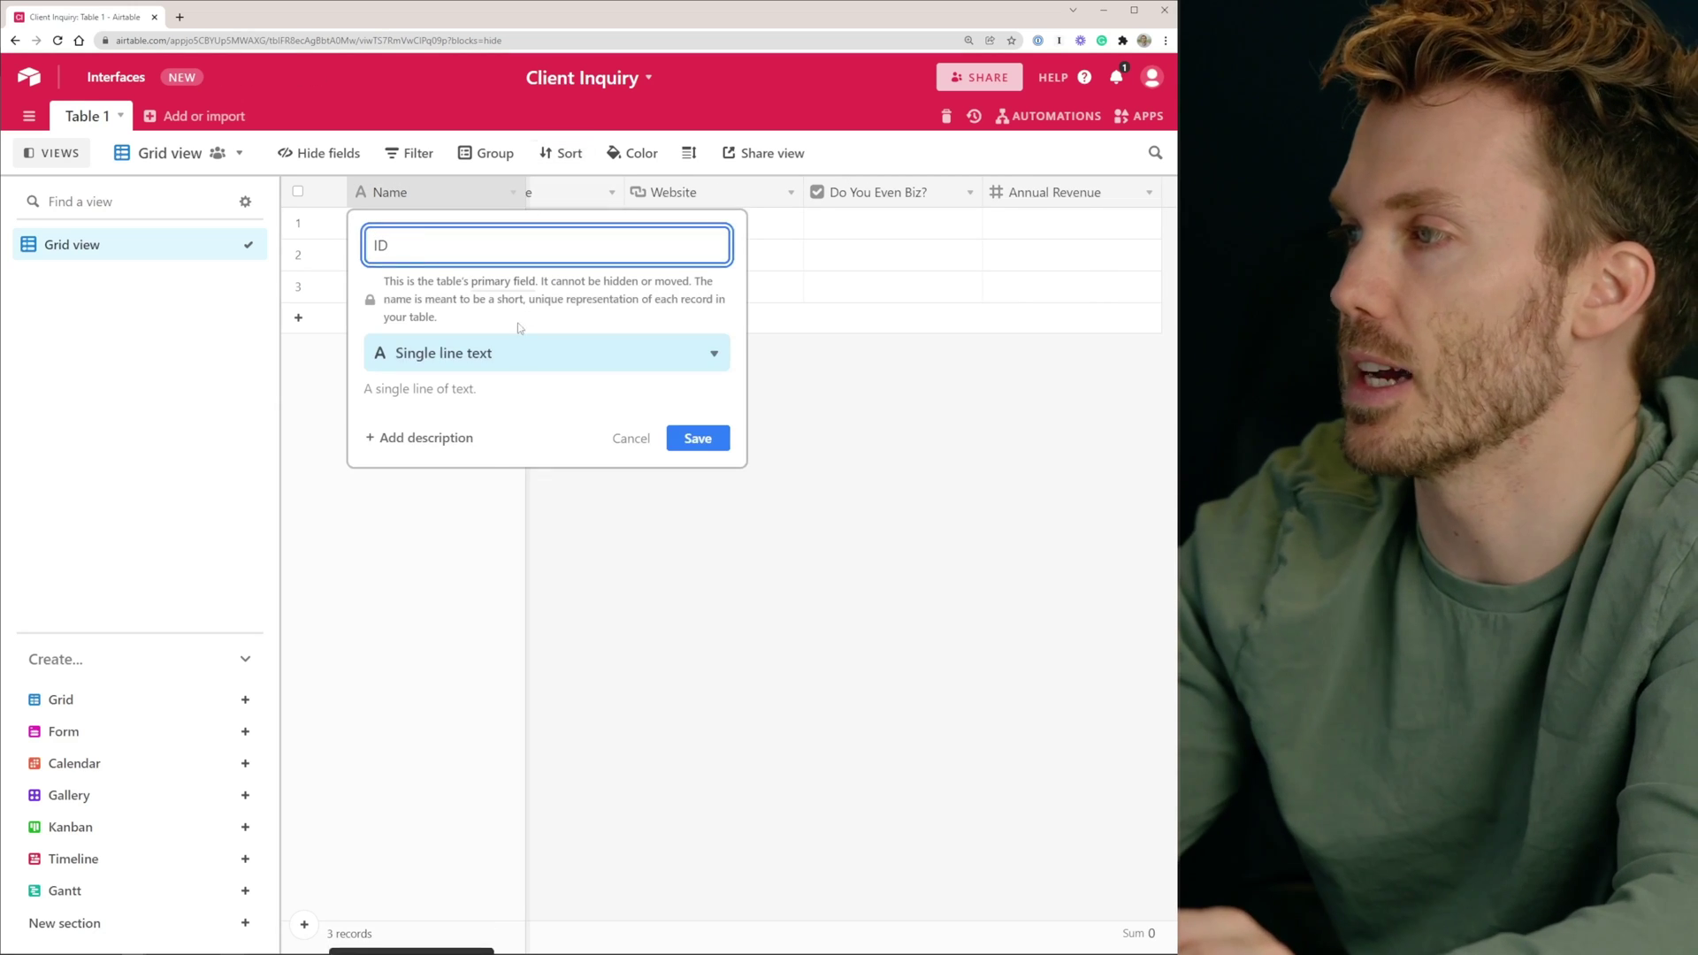
{"action": "left_click", "coordinate": [513, 352]}
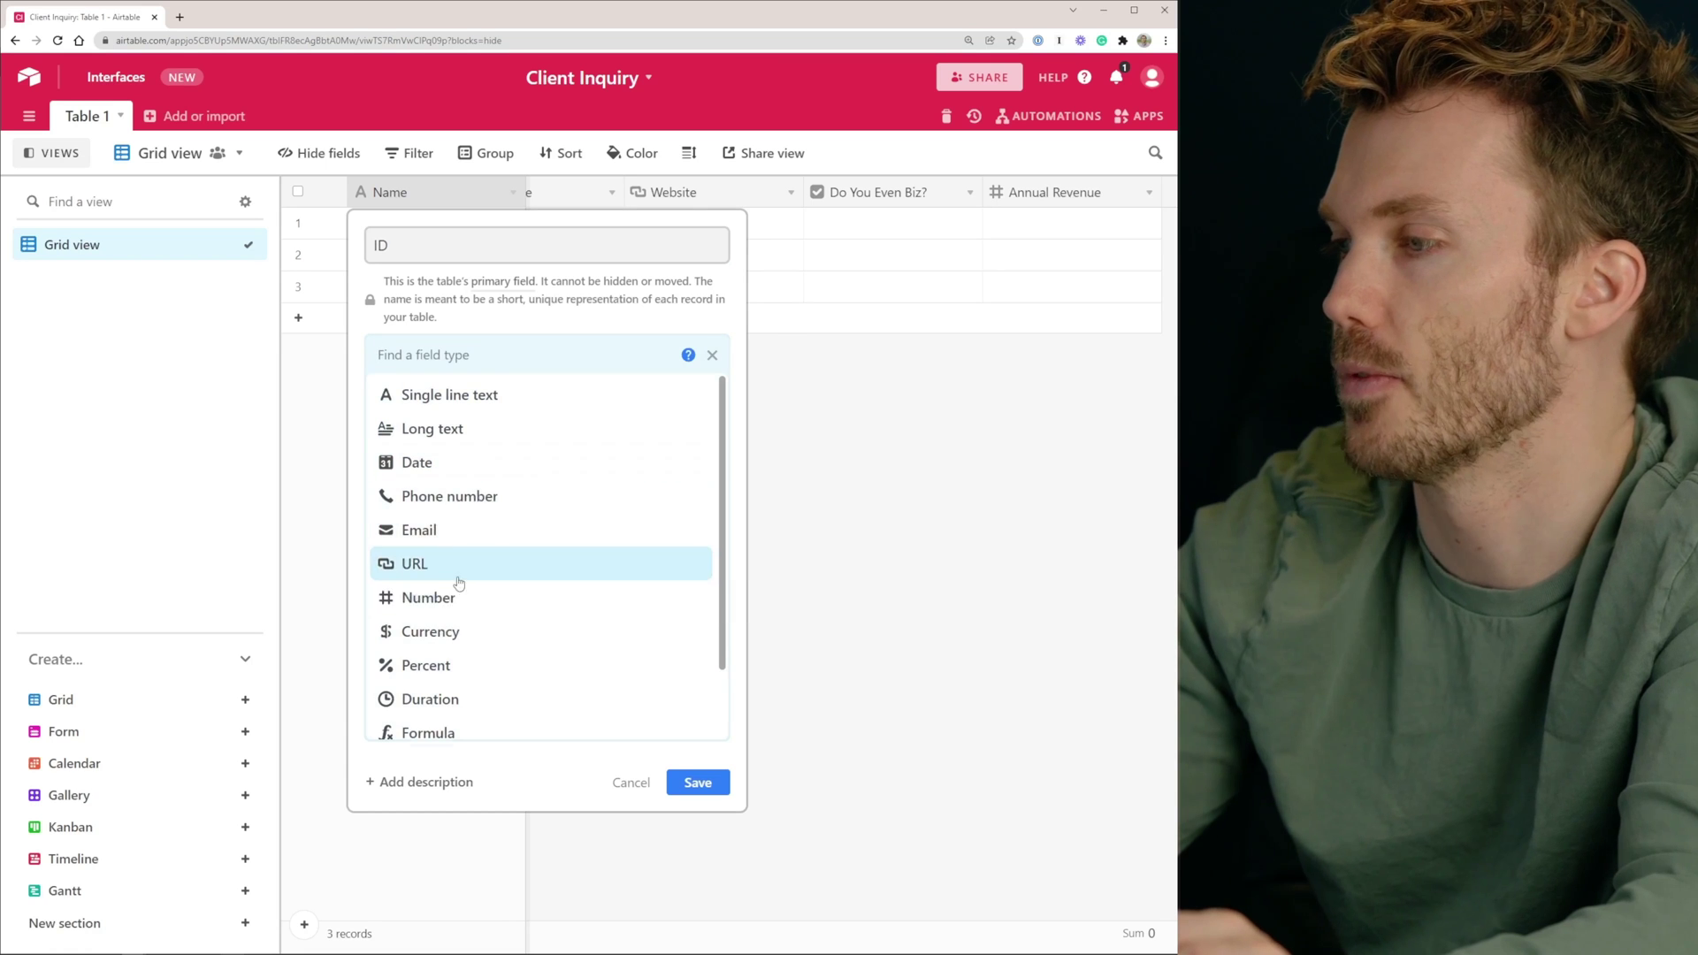
{"action": "scroll", "coordinate": [454, 610], "scroll_direction": "down", "scroll_amount": 1}
{"action": "left_click", "coordinate": [460, 681]}
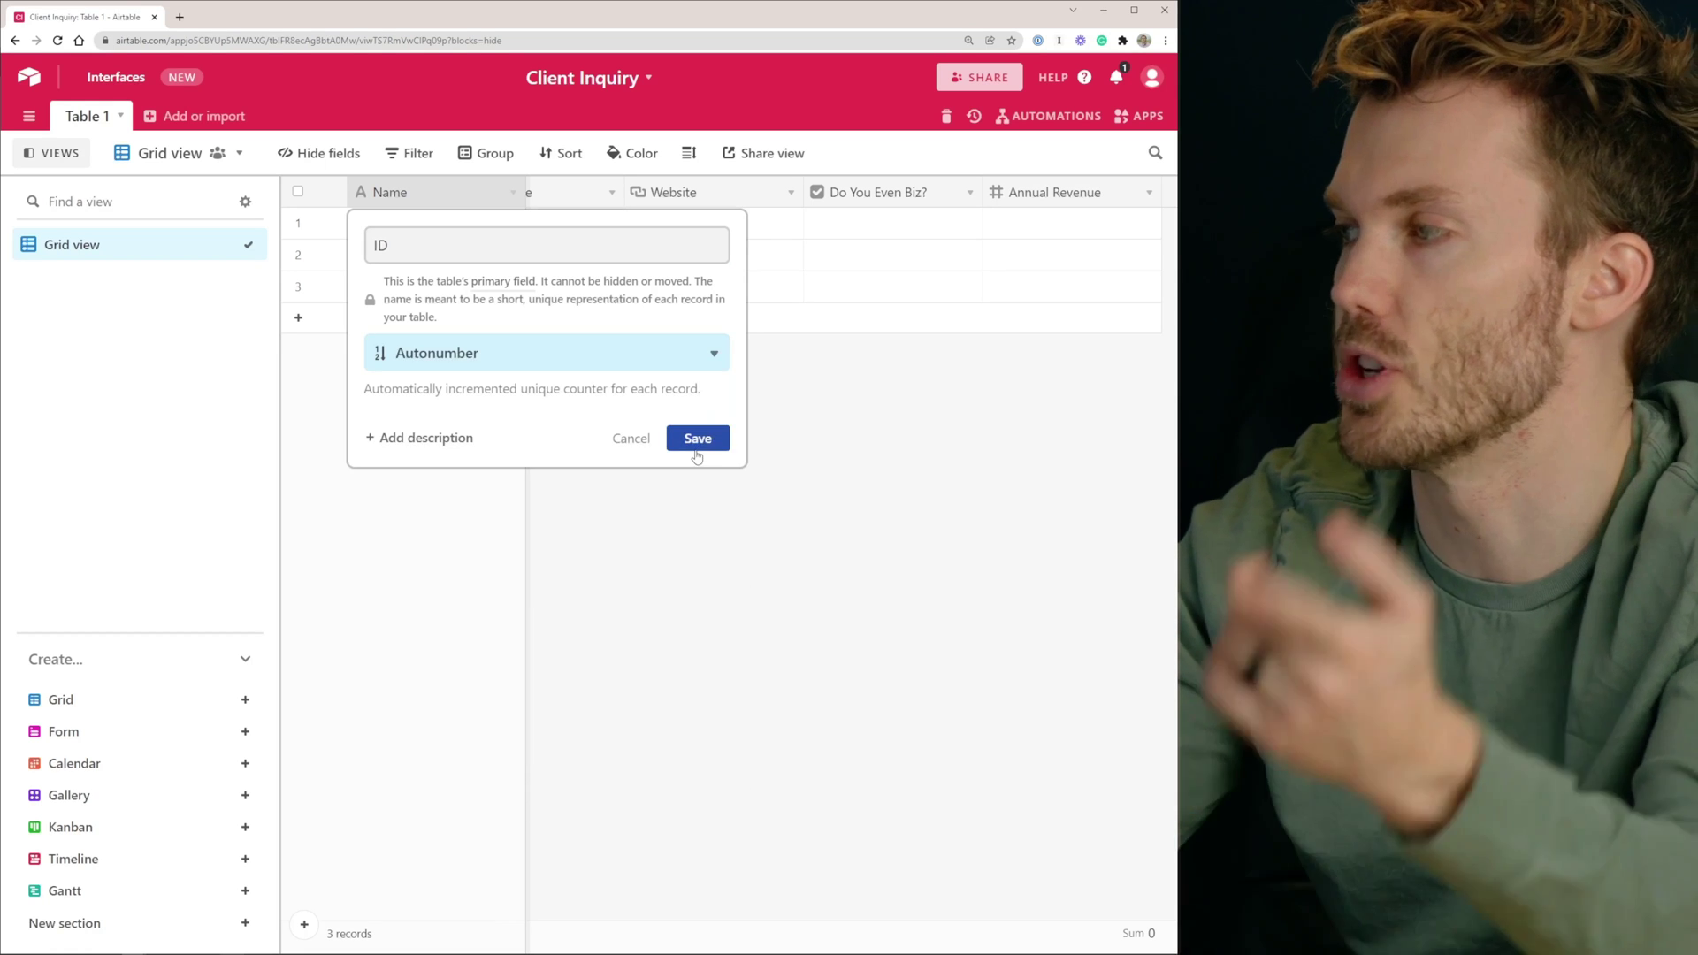
{"action": "left_click", "coordinate": [698, 438]}
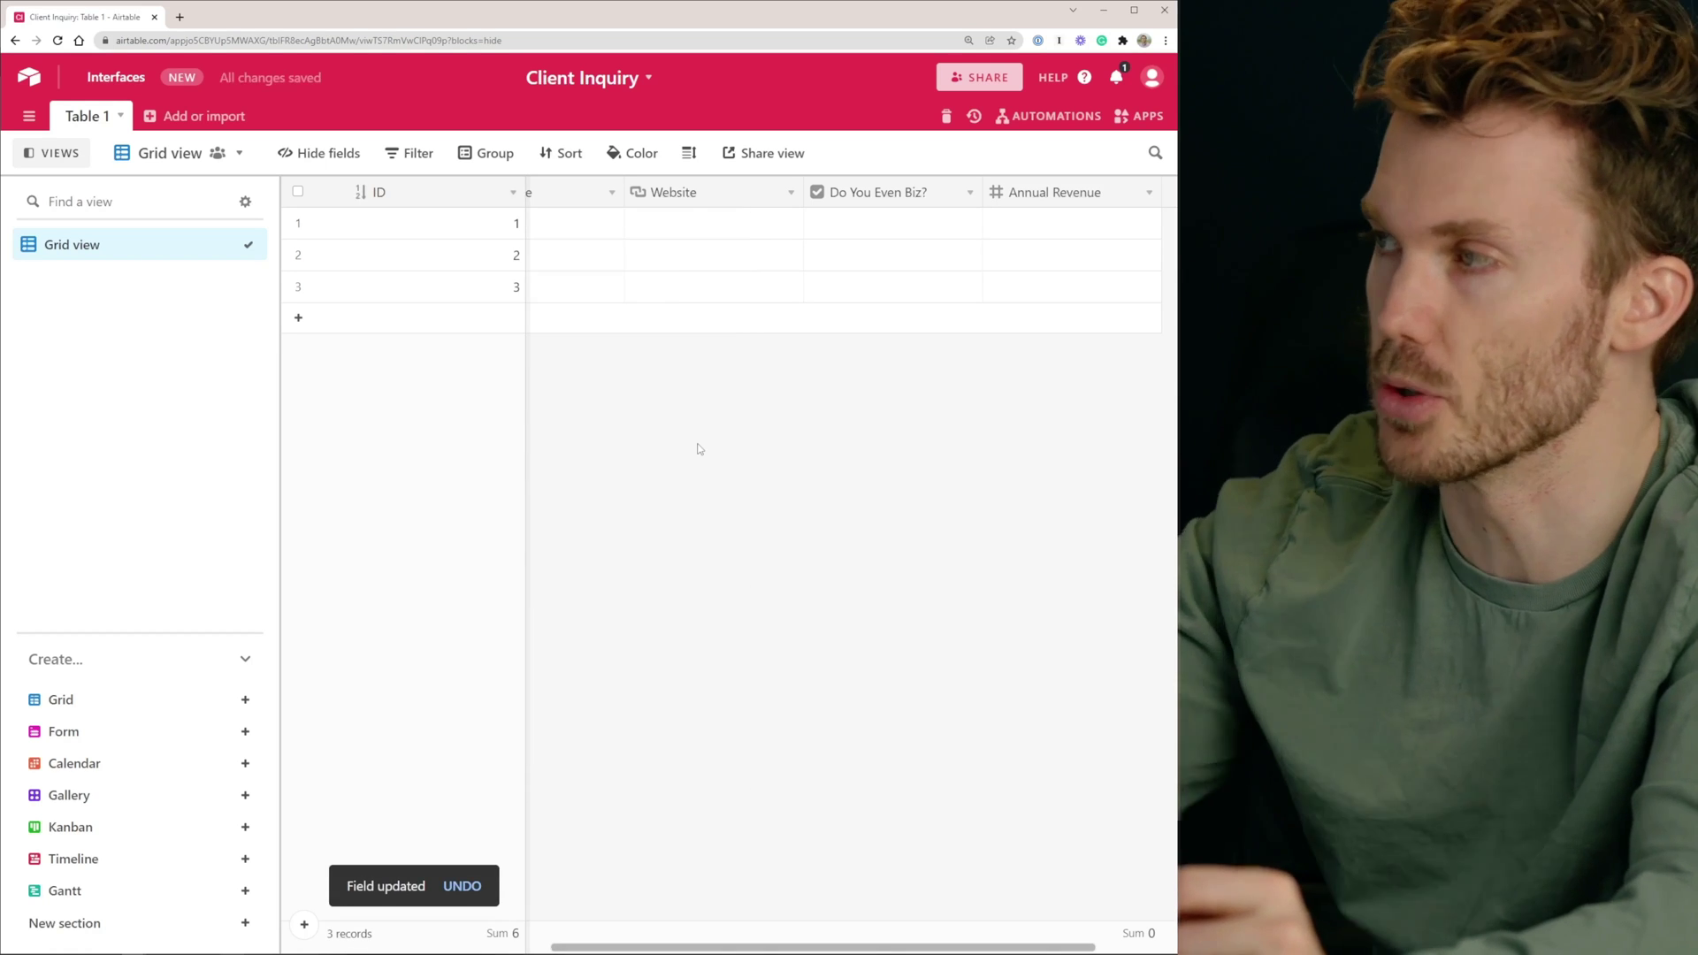
{"action": "left_click_drag", "start_coordinate": [526, 192], "coordinate": [406, 192]}
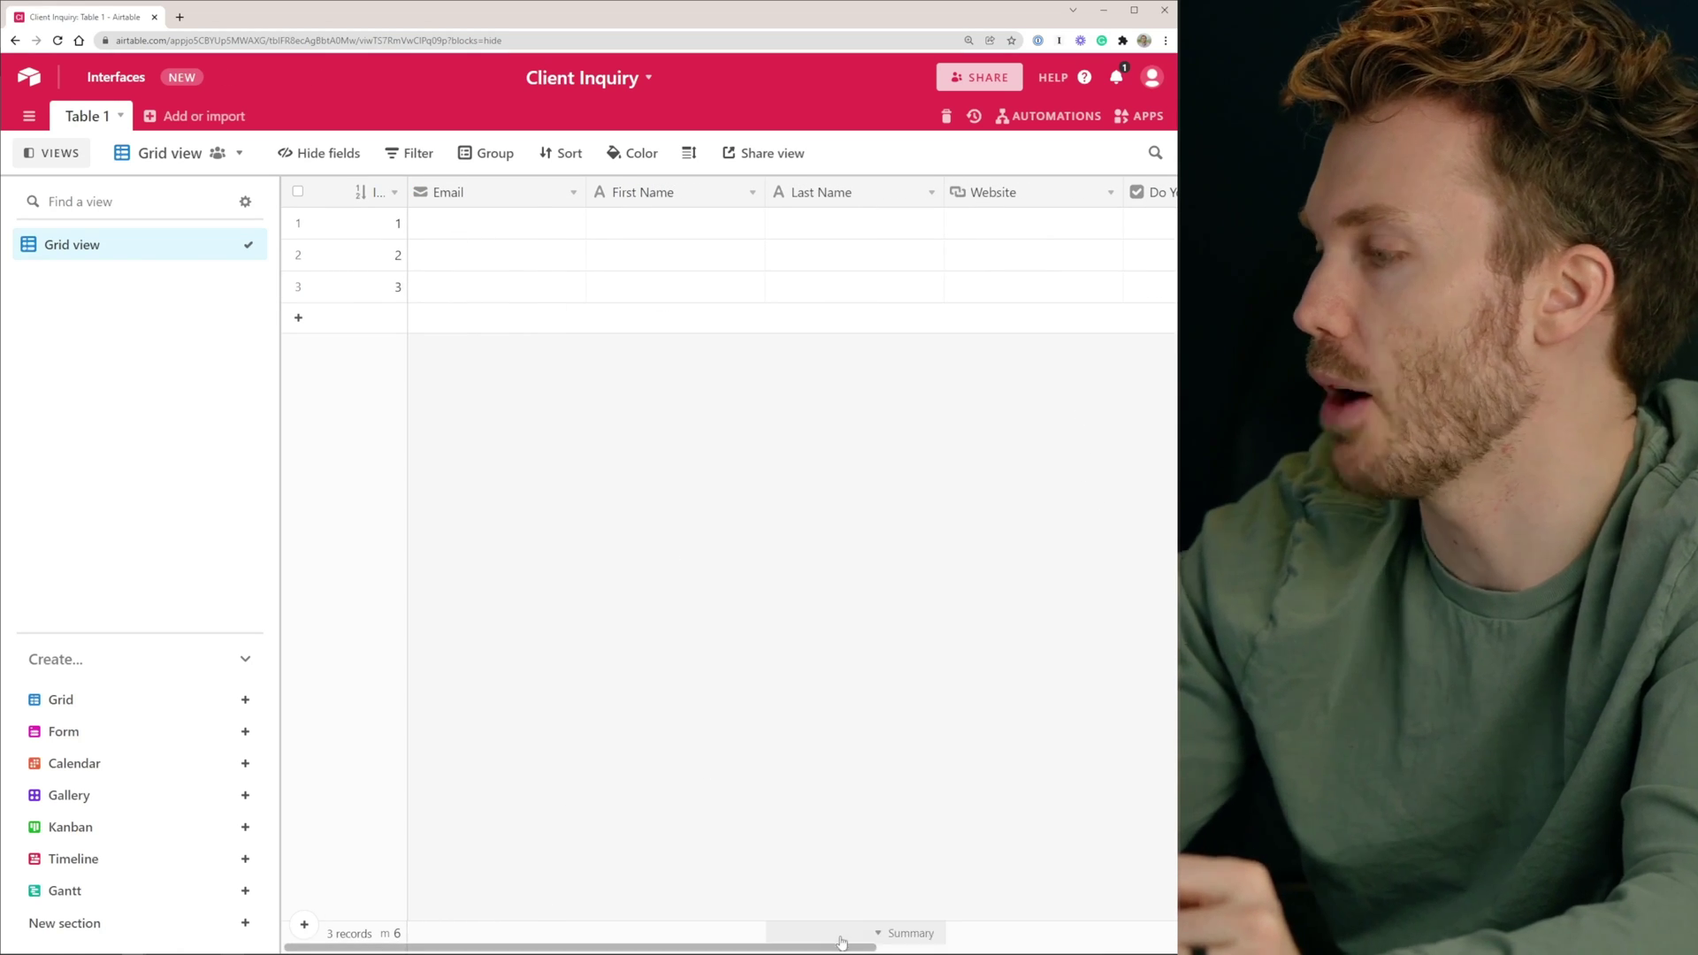
{"action": "scroll", "coordinate": [1017, 397], "scroll_direction": "right", "scroll_amount": 5}
{"action": "left_click", "coordinate": [1075, 192]}
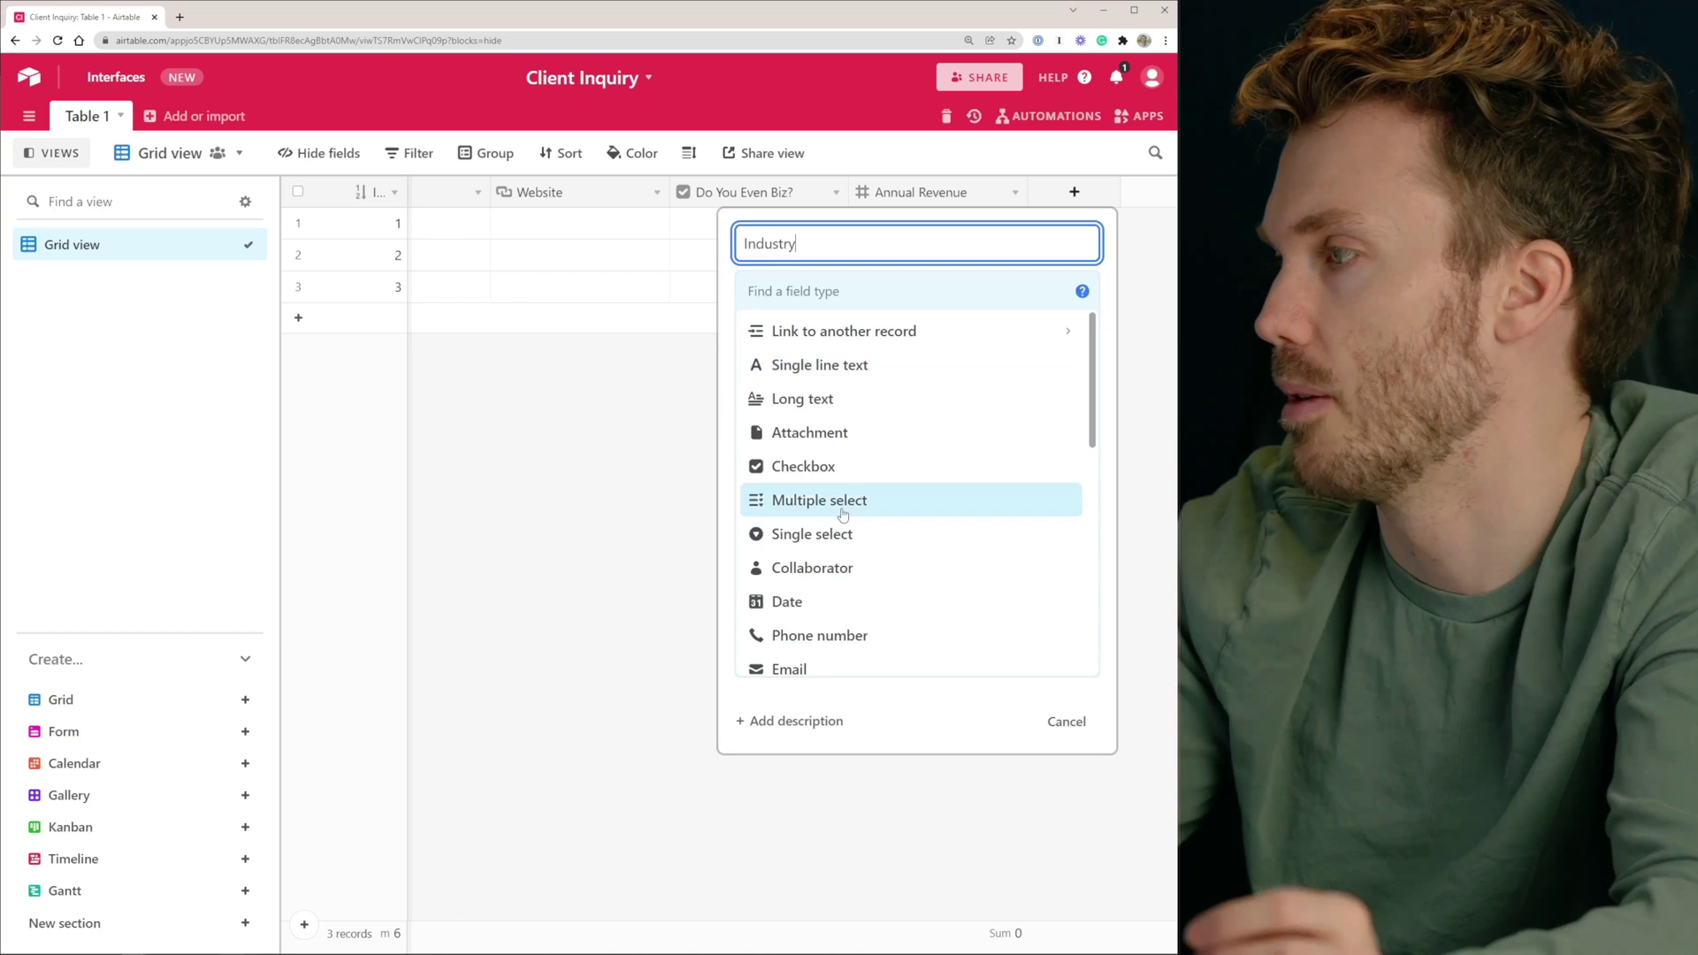
Create the Industry multiple-select field with options Lion Taming, Taxidermists and Alchemists
{"action": "left_click", "coordinate": [819, 500]}
{"action": "left_click", "coordinate": [810, 454]}
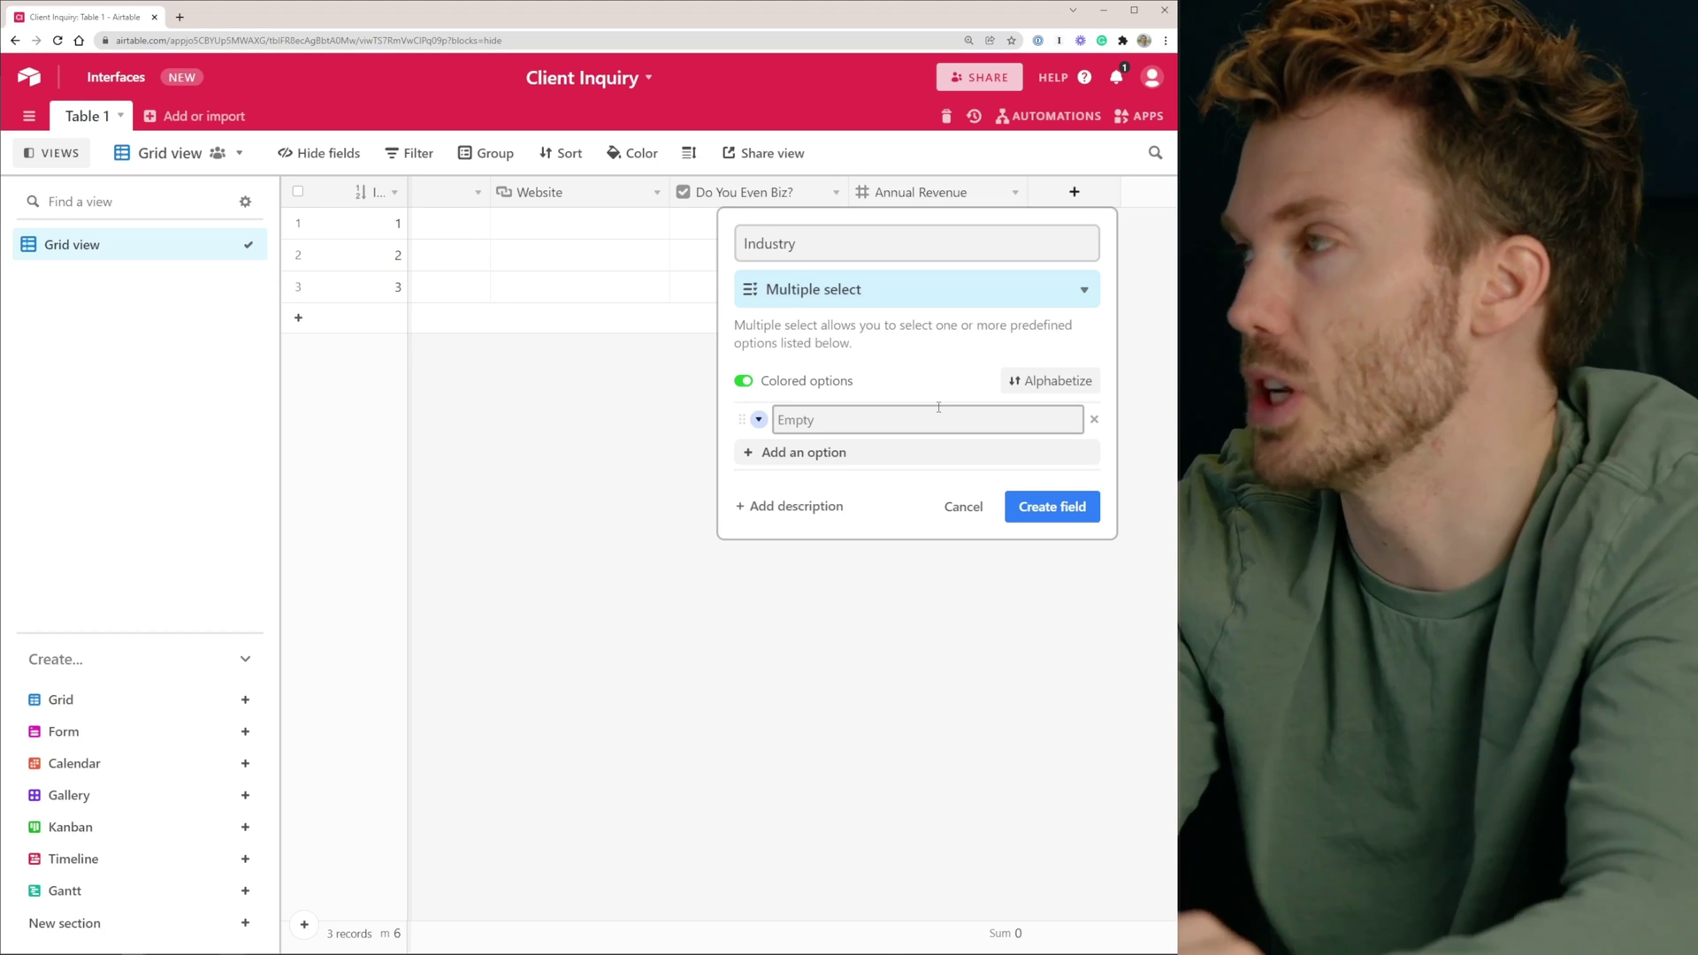
{"action": "left_click", "coordinate": [939, 409]}
{"action": "type", "text": "Lion Tam"}
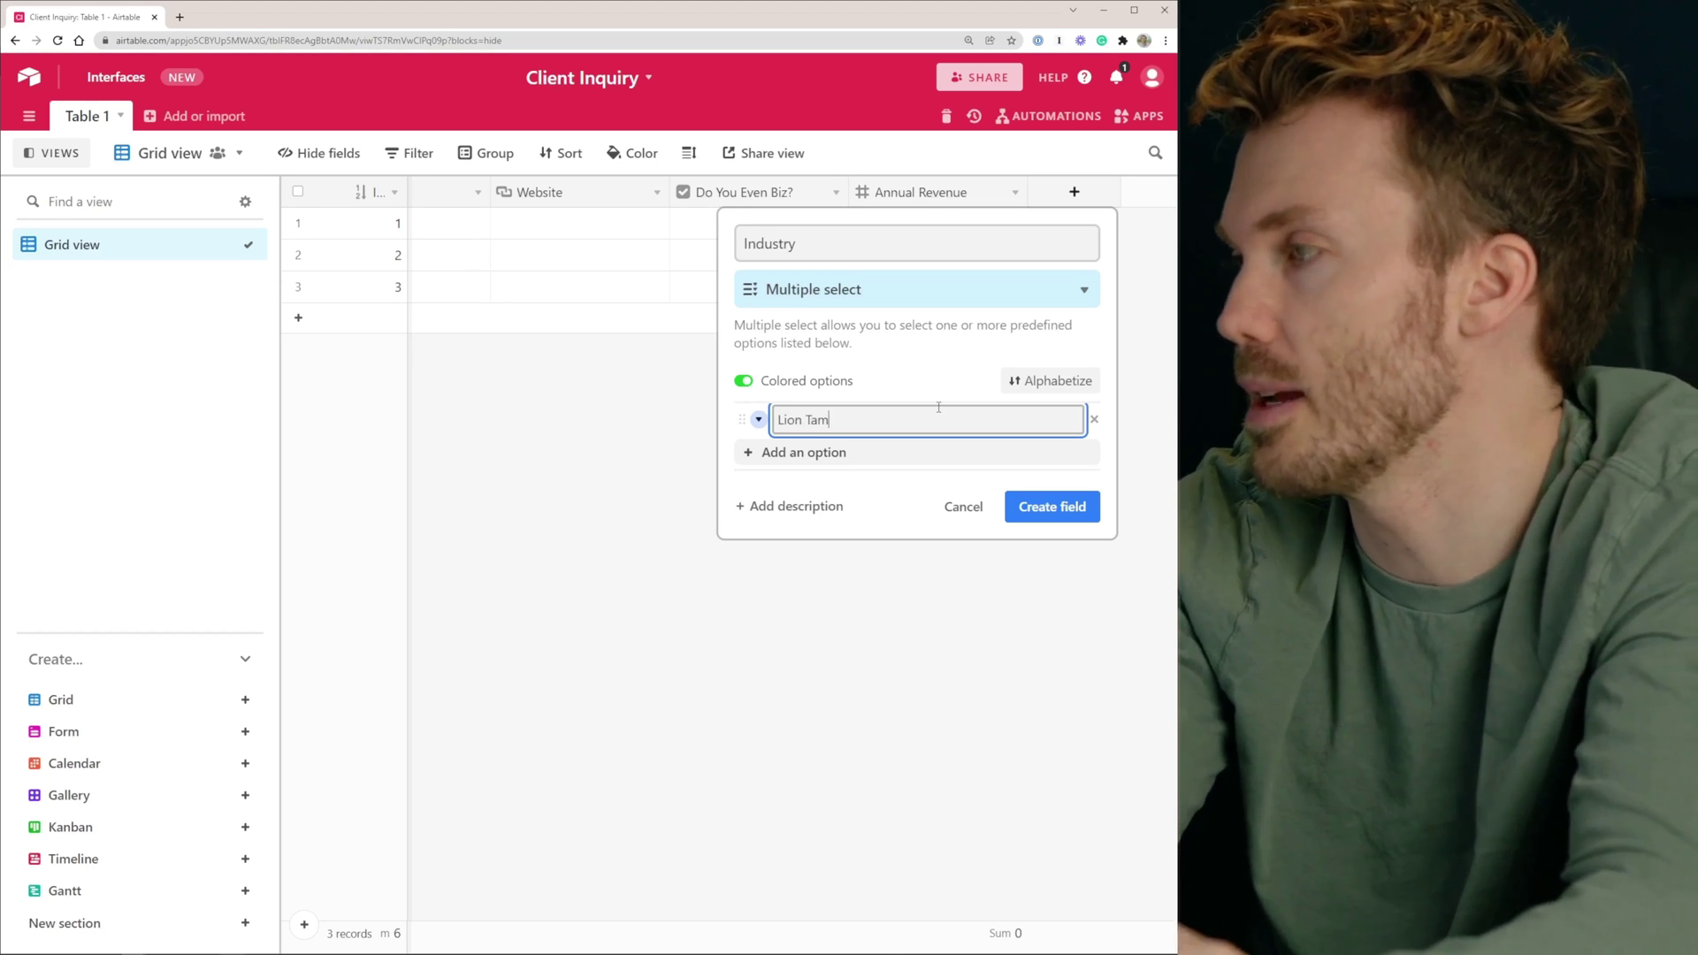
{"action": "type", "text": "ing"}
{"action": "key", "text": "Return"}
{"action": "type", "text": "Taxidermists"}
{"action": "key", "text": "Return"}
{"action": "type", "text": "Alchemm"}
{"action": "key", "text": "BackSpace"}
{"action": "type", "text": "ists"}
{"action": "key", "text": "Return"}
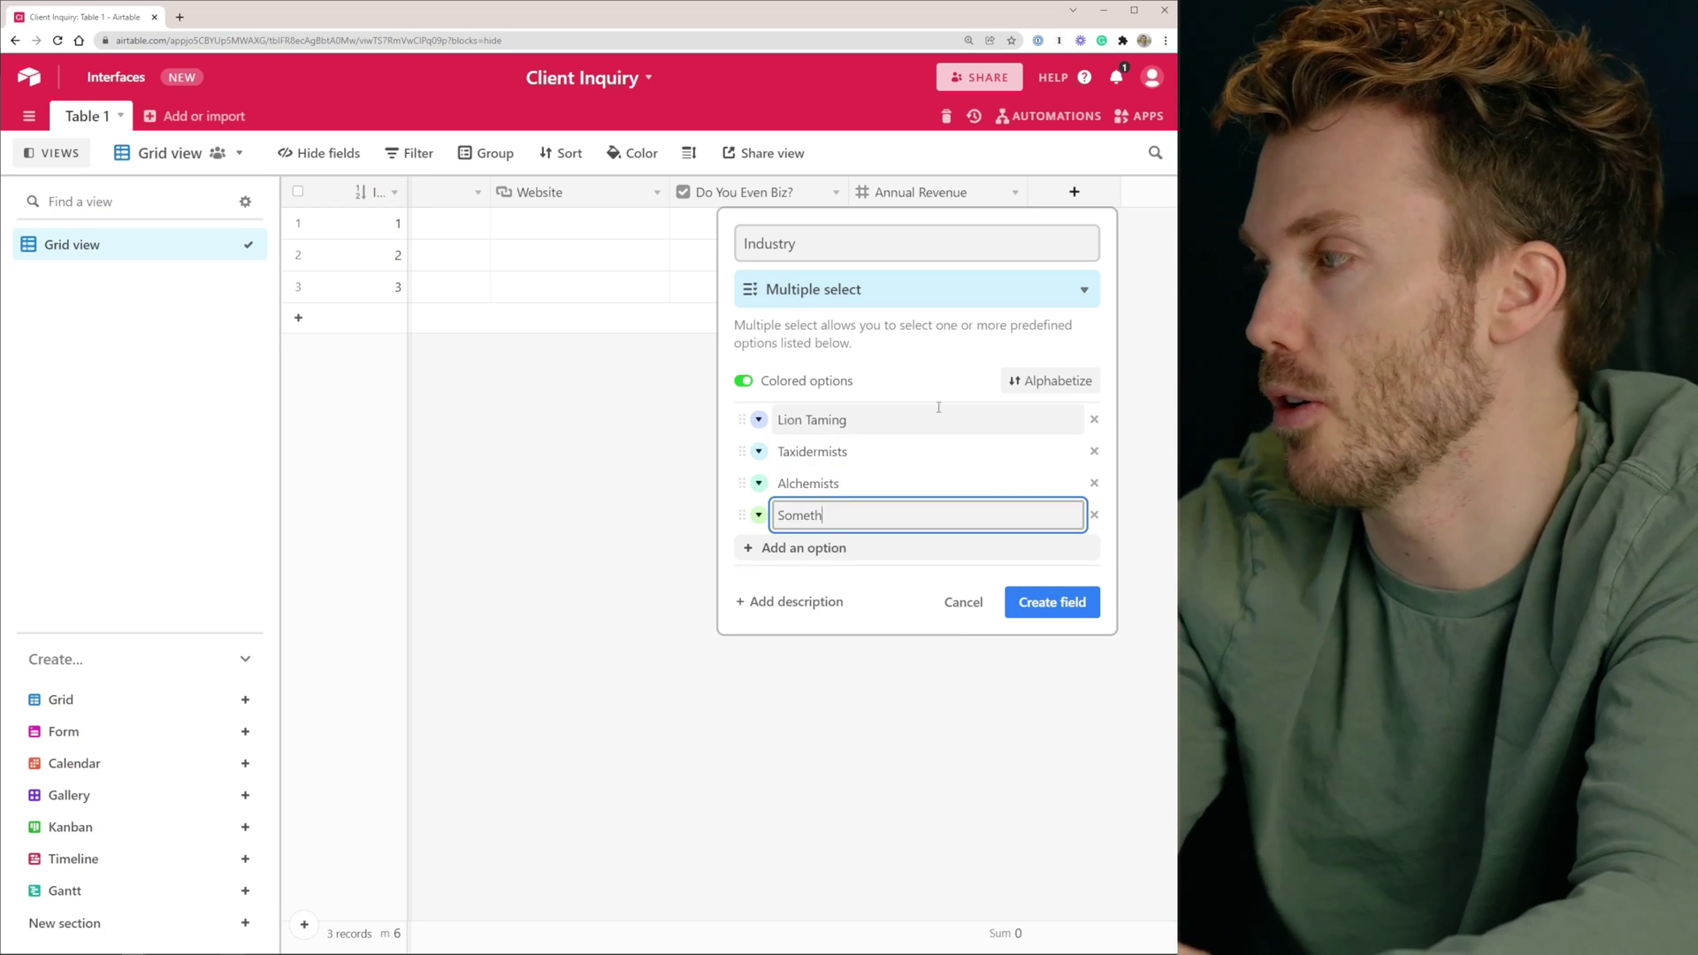
{"action": "left_click", "coordinate": [1052, 601]}
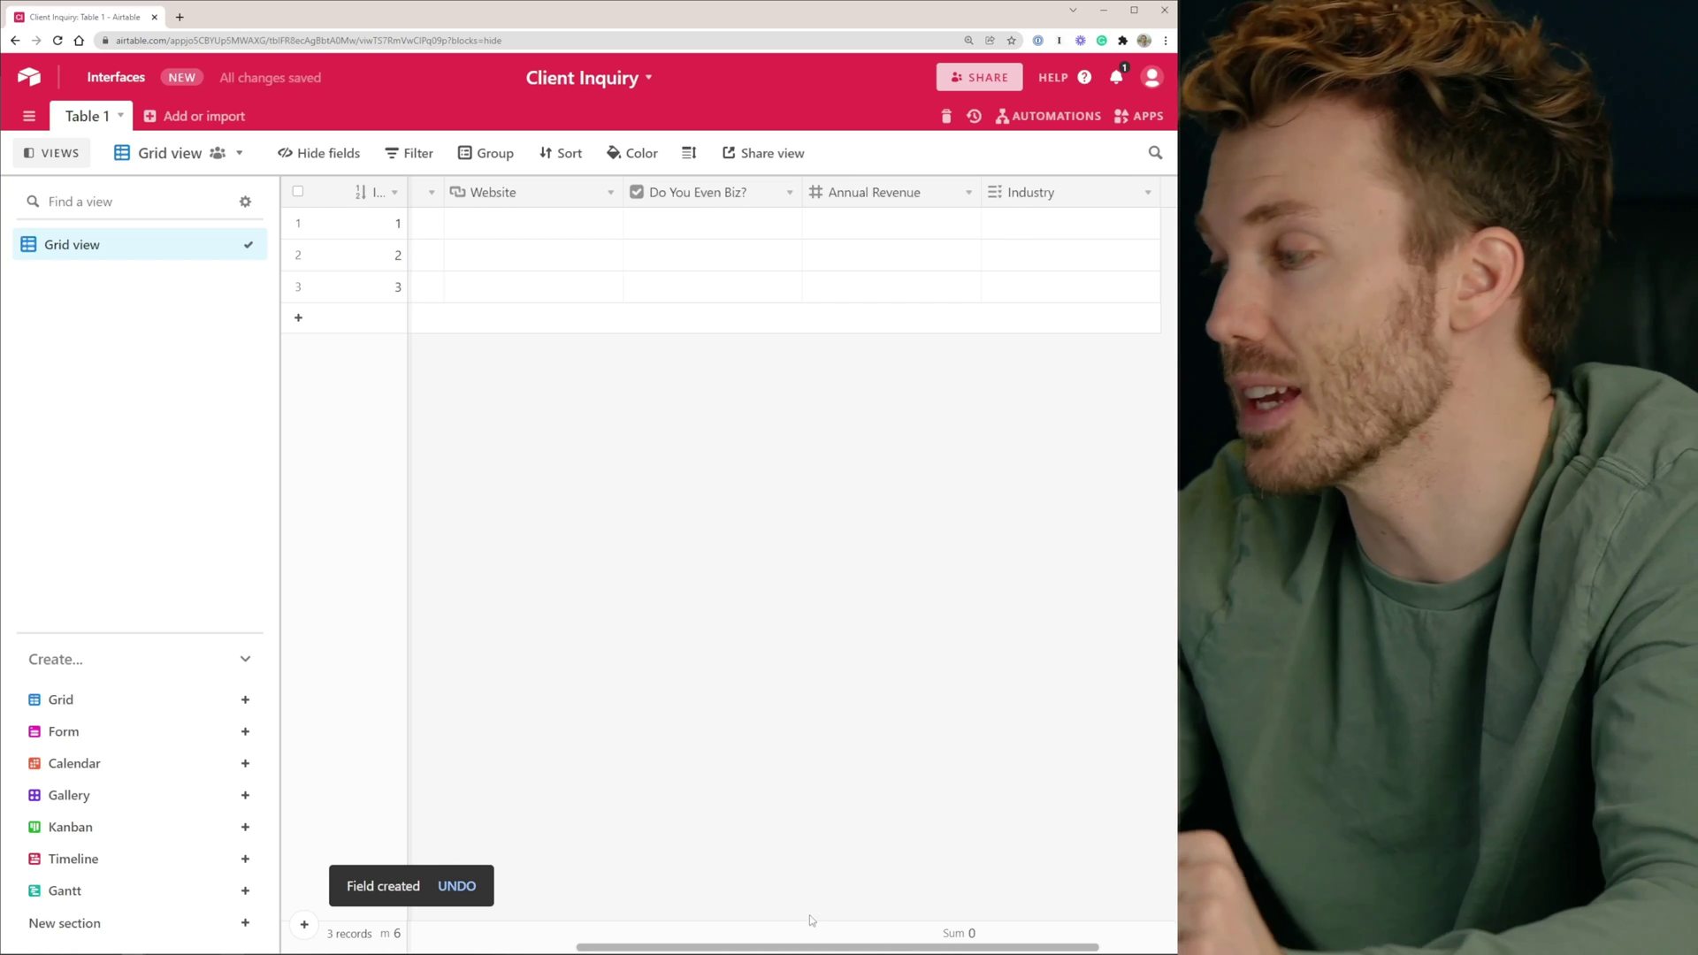
{"action": "scroll", "coordinate": [811, 921], "scroll_direction": "right", "scroll_amount": 2}
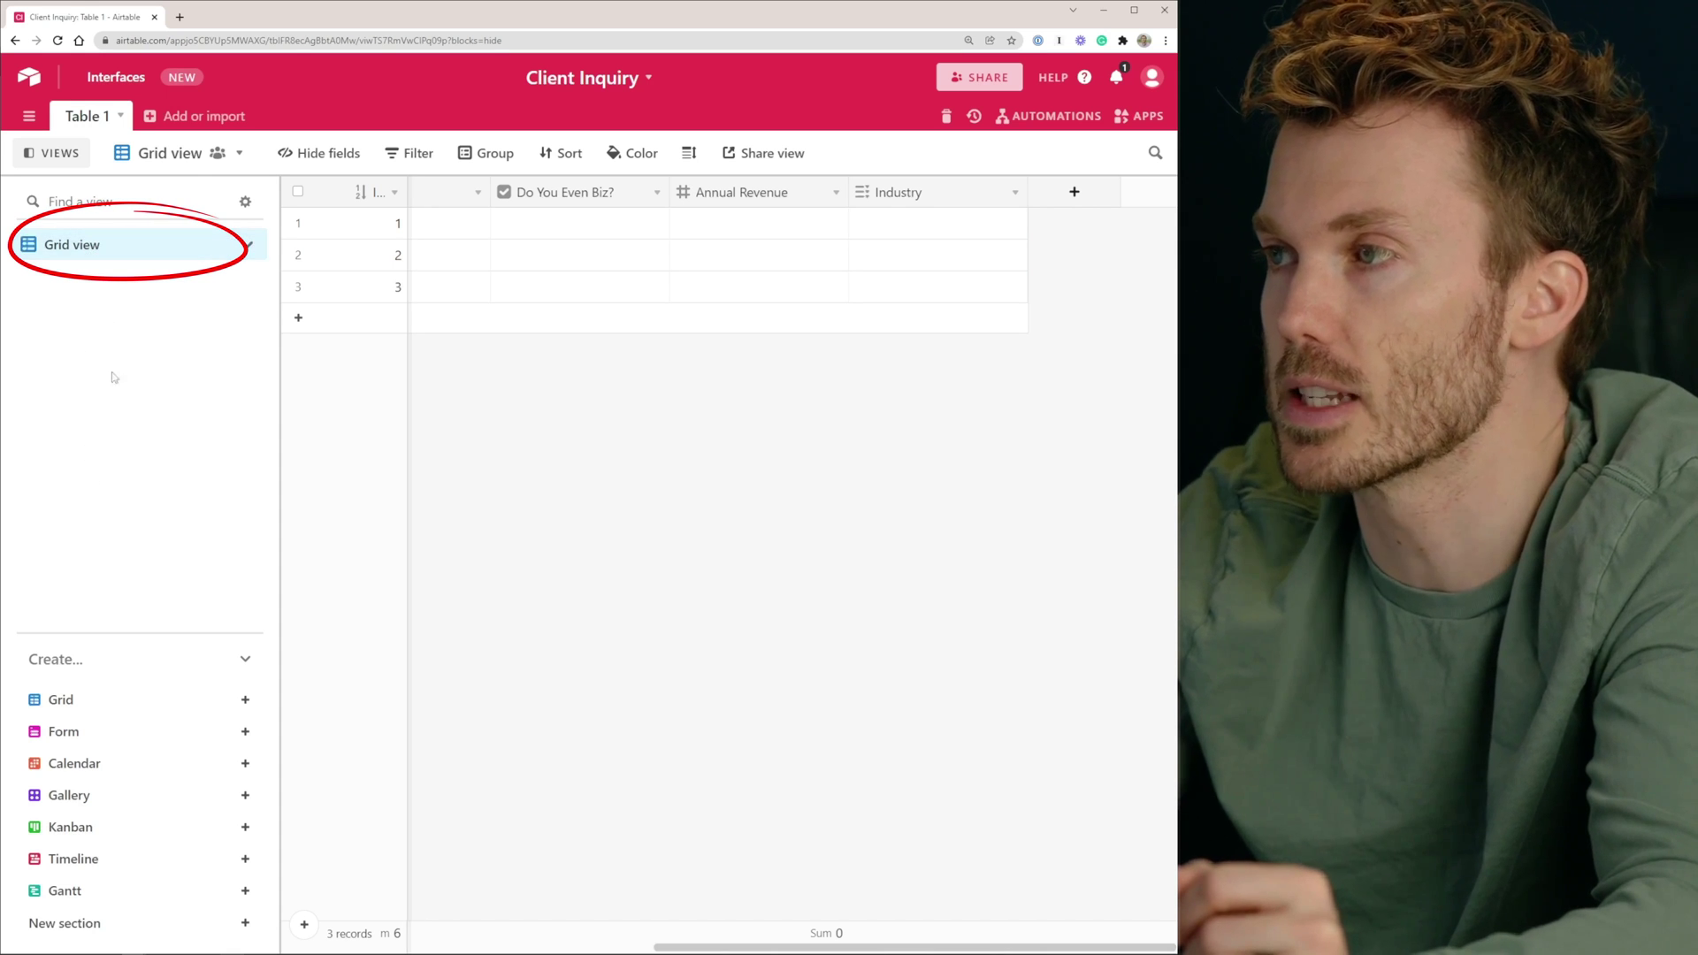
Create a form view named 'Intake Form'
{"action": "left_click", "coordinate": [93, 738]}
{"action": "type", "text": "Intake Form"}
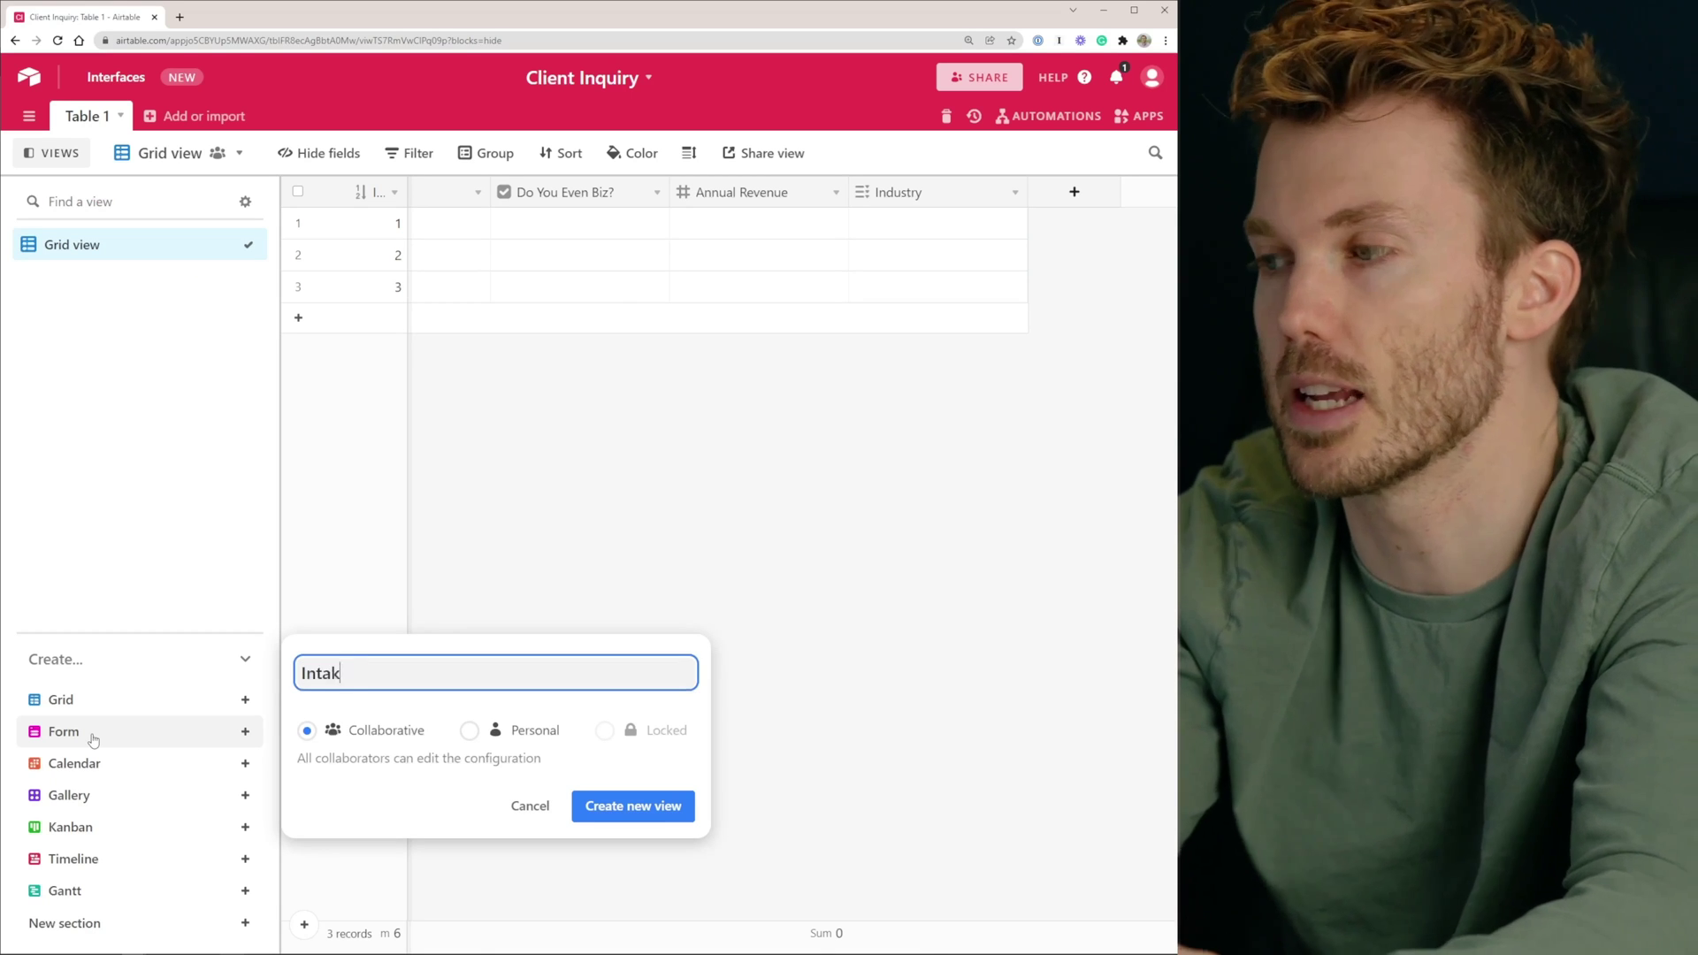
{"action": "left_click", "coordinate": [658, 819]}
{"action": "scroll", "coordinate": [720, 330], "scroll_direction": "down", "scroll_amount": 8}
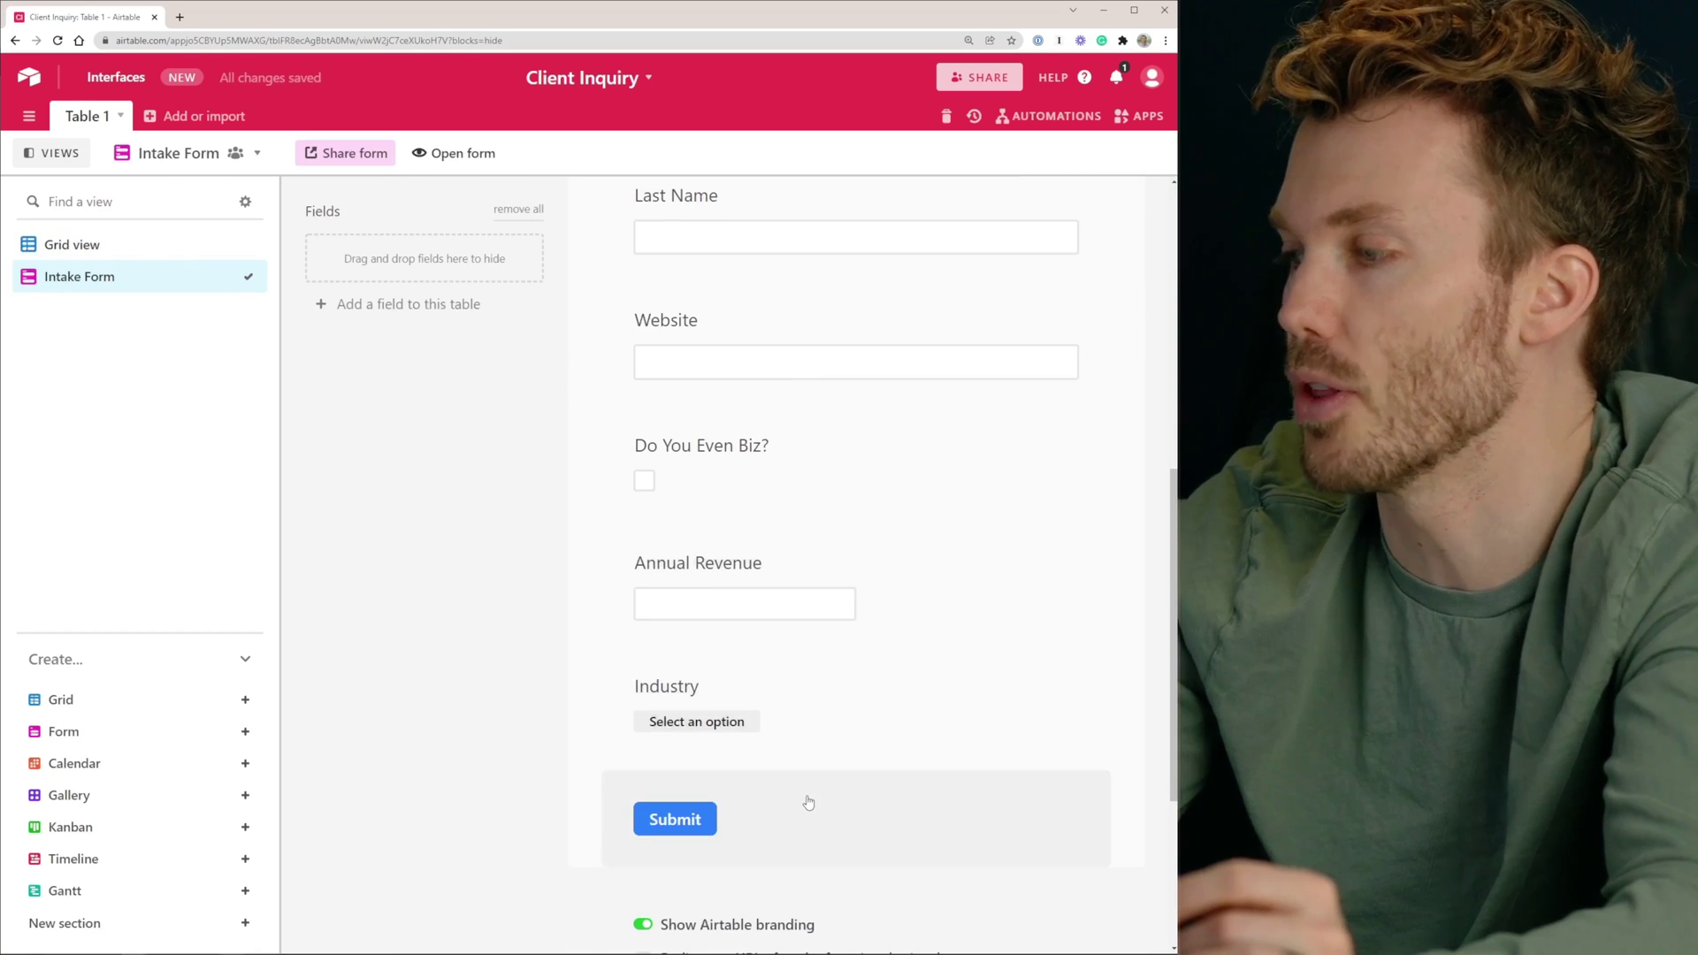
{"action": "scroll", "coordinate": [807, 802], "scroll_direction": "up", "scroll_amount": 8}
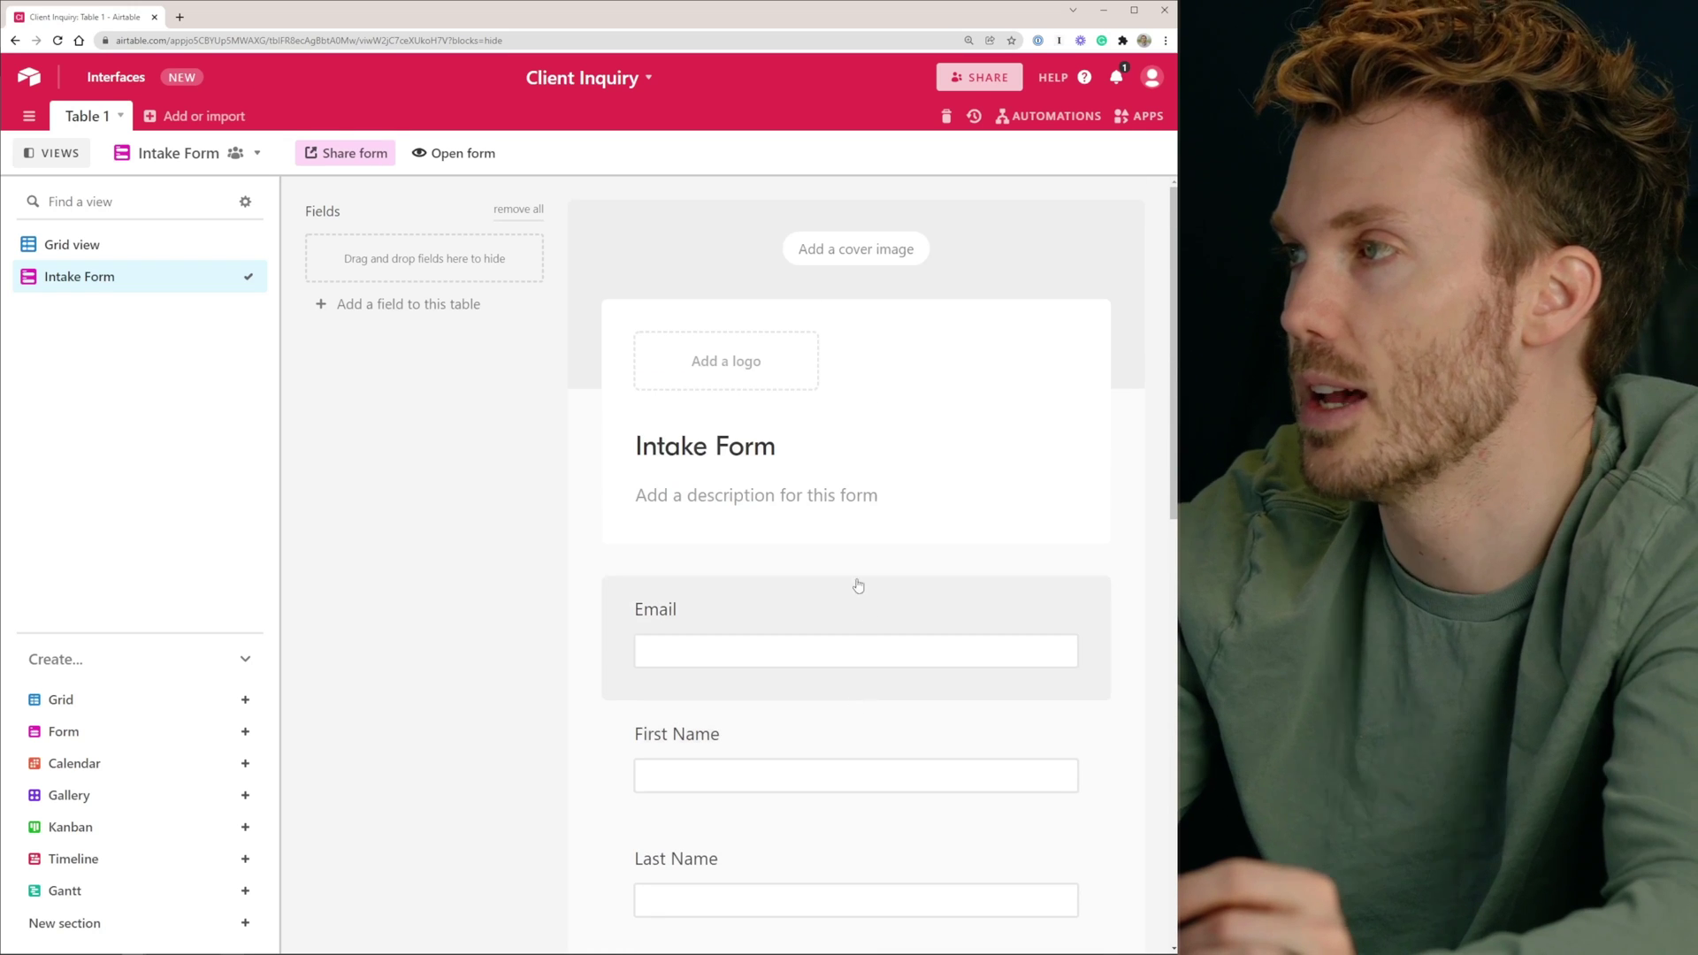
Preview the live form in a new tab, then close the preview and return to the builder
{"action": "left_click", "coordinate": [470, 153]}
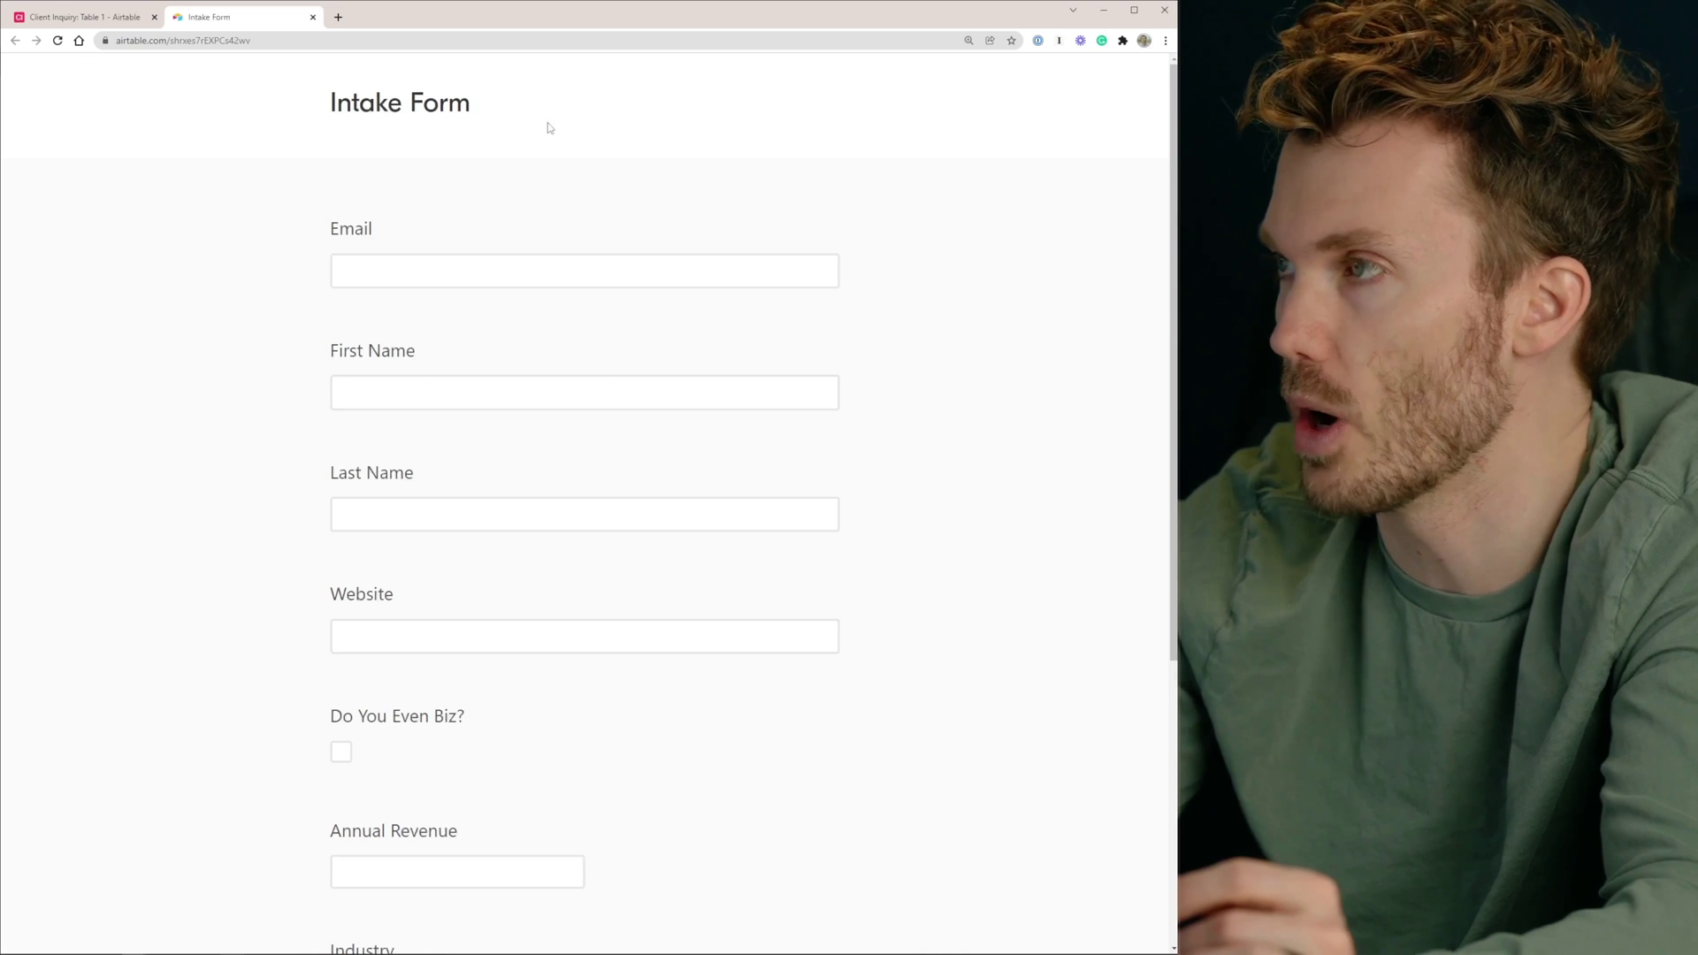
{"action": "scroll", "coordinate": [558, 432], "scroll_direction": "down", "scroll_amount": 4}
{"action": "scroll", "coordinate": [558, 451], "scroll_direction": "up", "scroll_amount": 4}
{"action": "key", "text": "ctrl+w"}
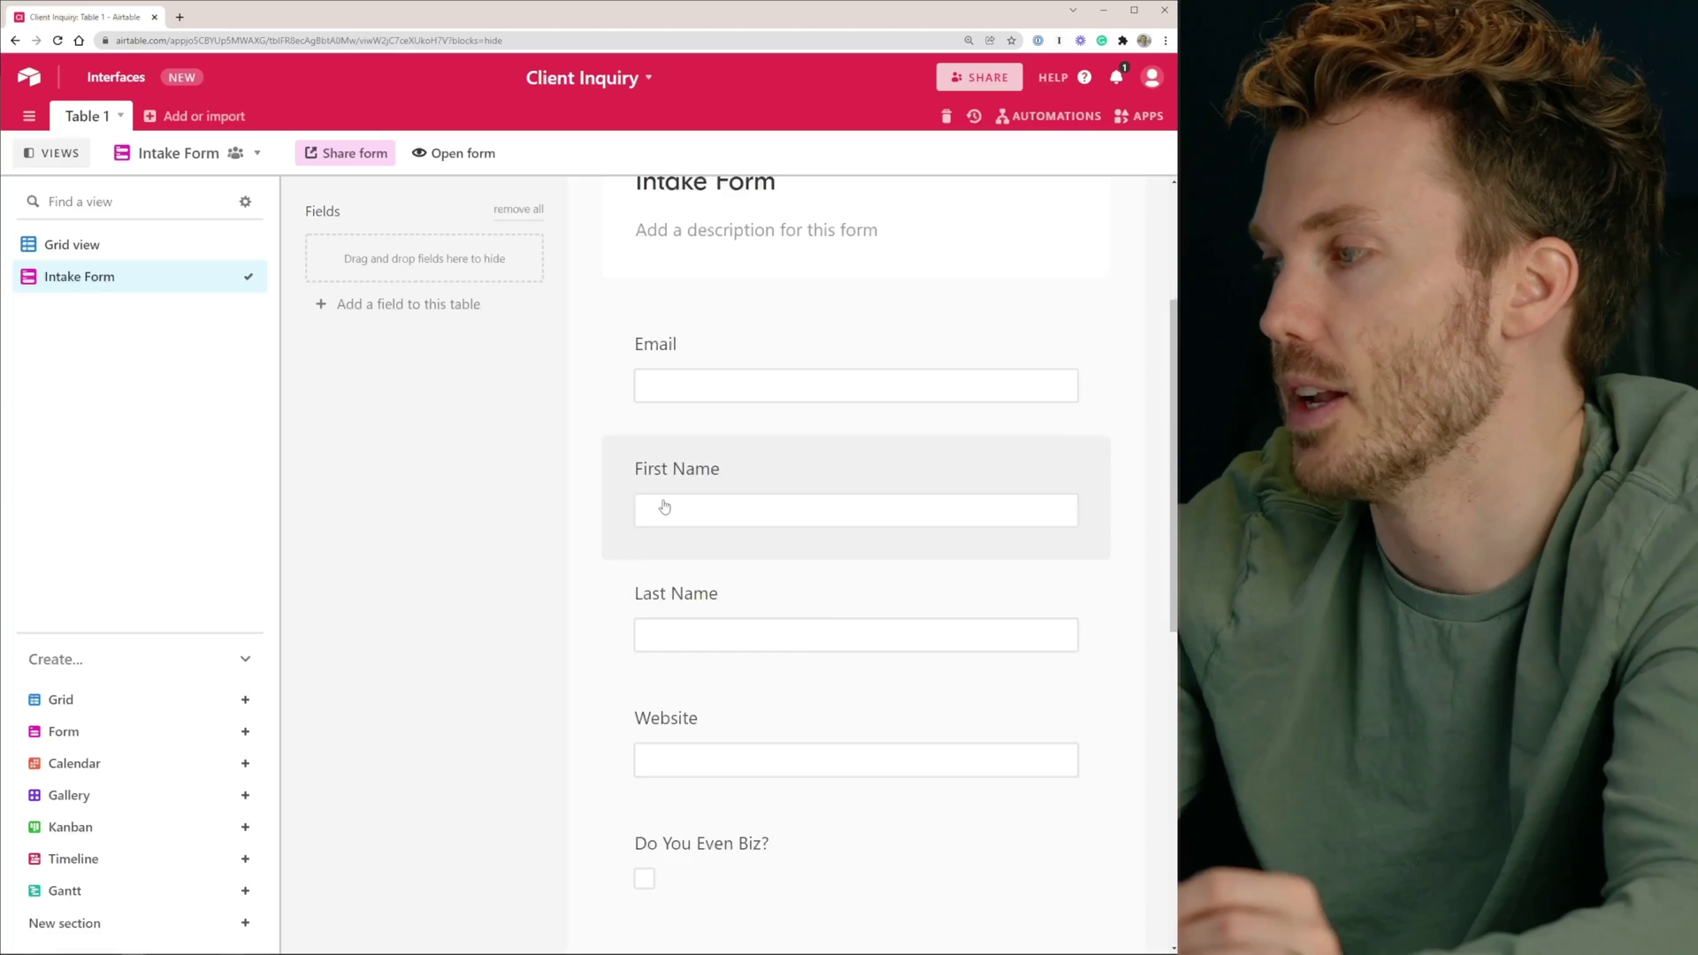
{"action": "scroll", "coordinate": [698, 495], "scroll_direction": "up", "scroll_amount": 2}
{"action": "left_click_drag", "start_coordinate": [735, 476], "coordinate": [766, 492]}
{"action": "left_click", "coordinate": [694, 544]}
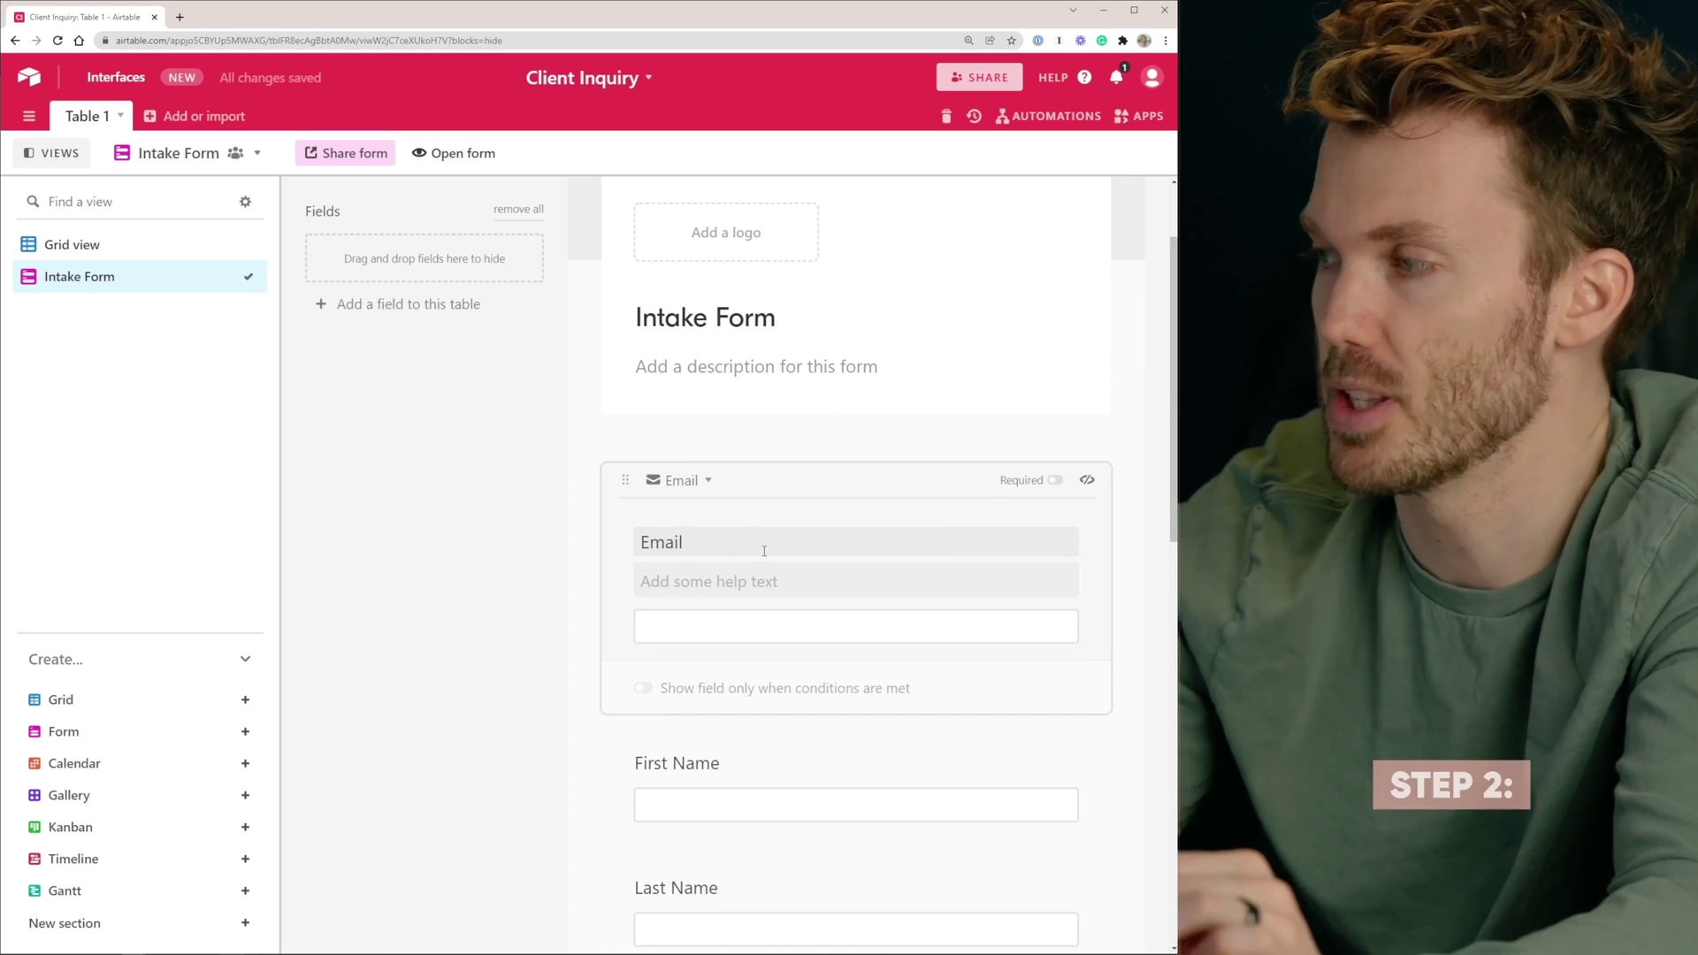
Label the Email question 'What is your email address?' and make it required
{"action": "key", "text": "ctrl+a"}
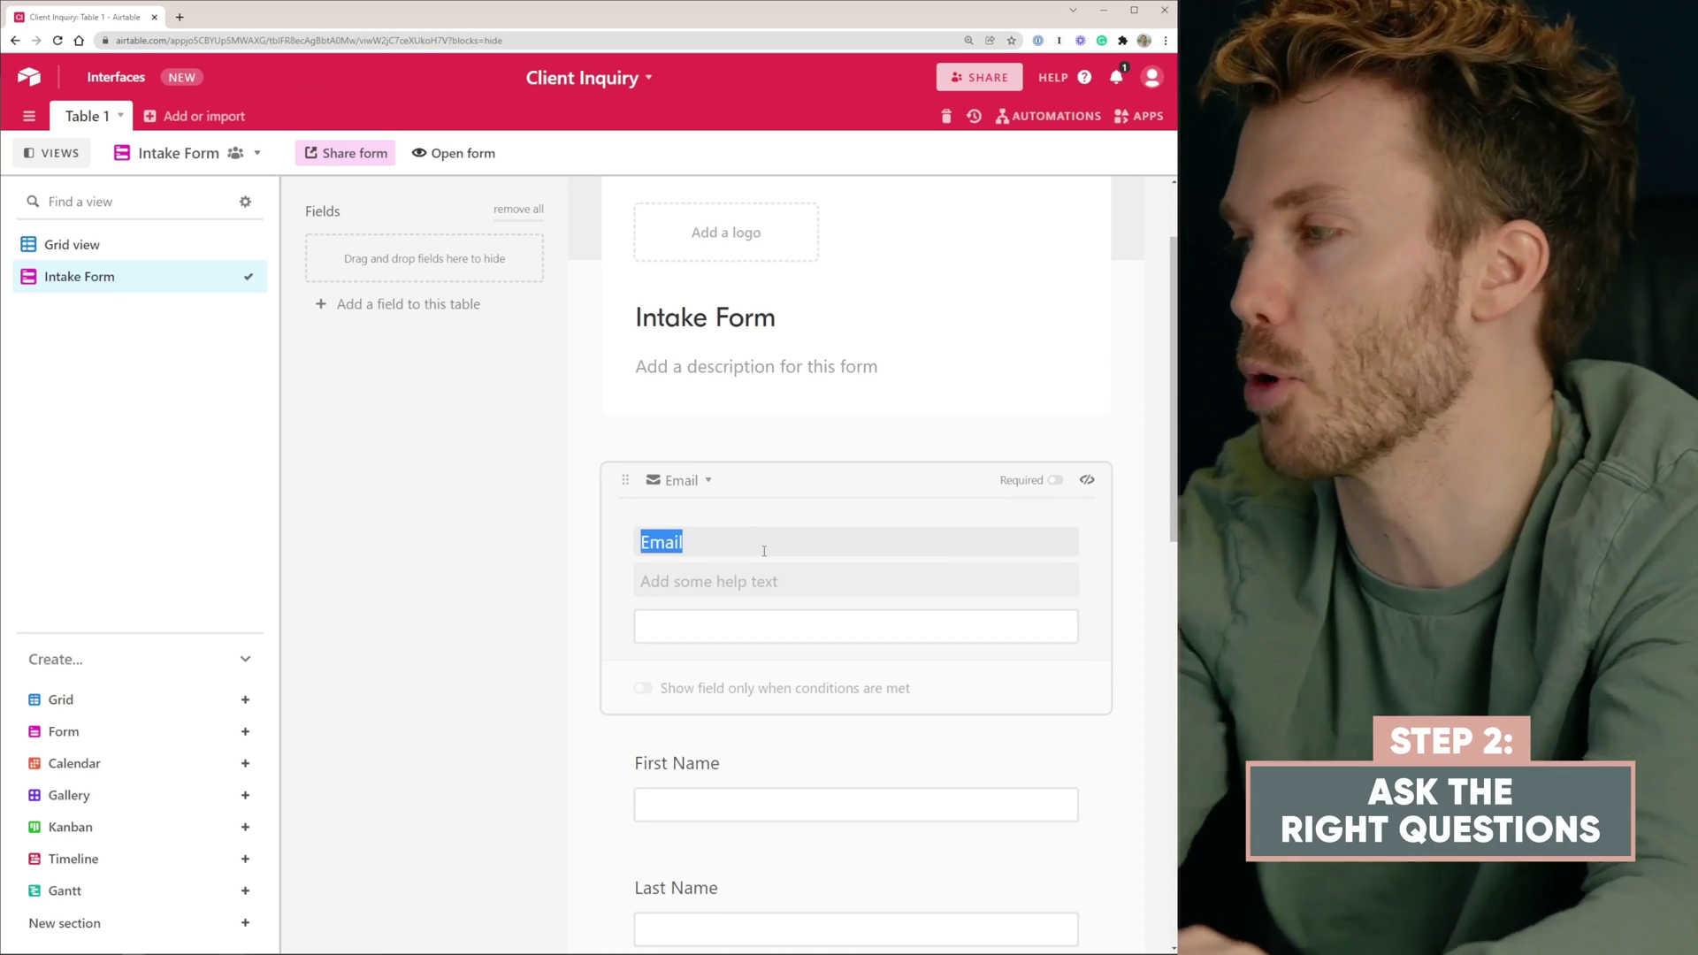
{"action": "type", "text": "What is your e"}
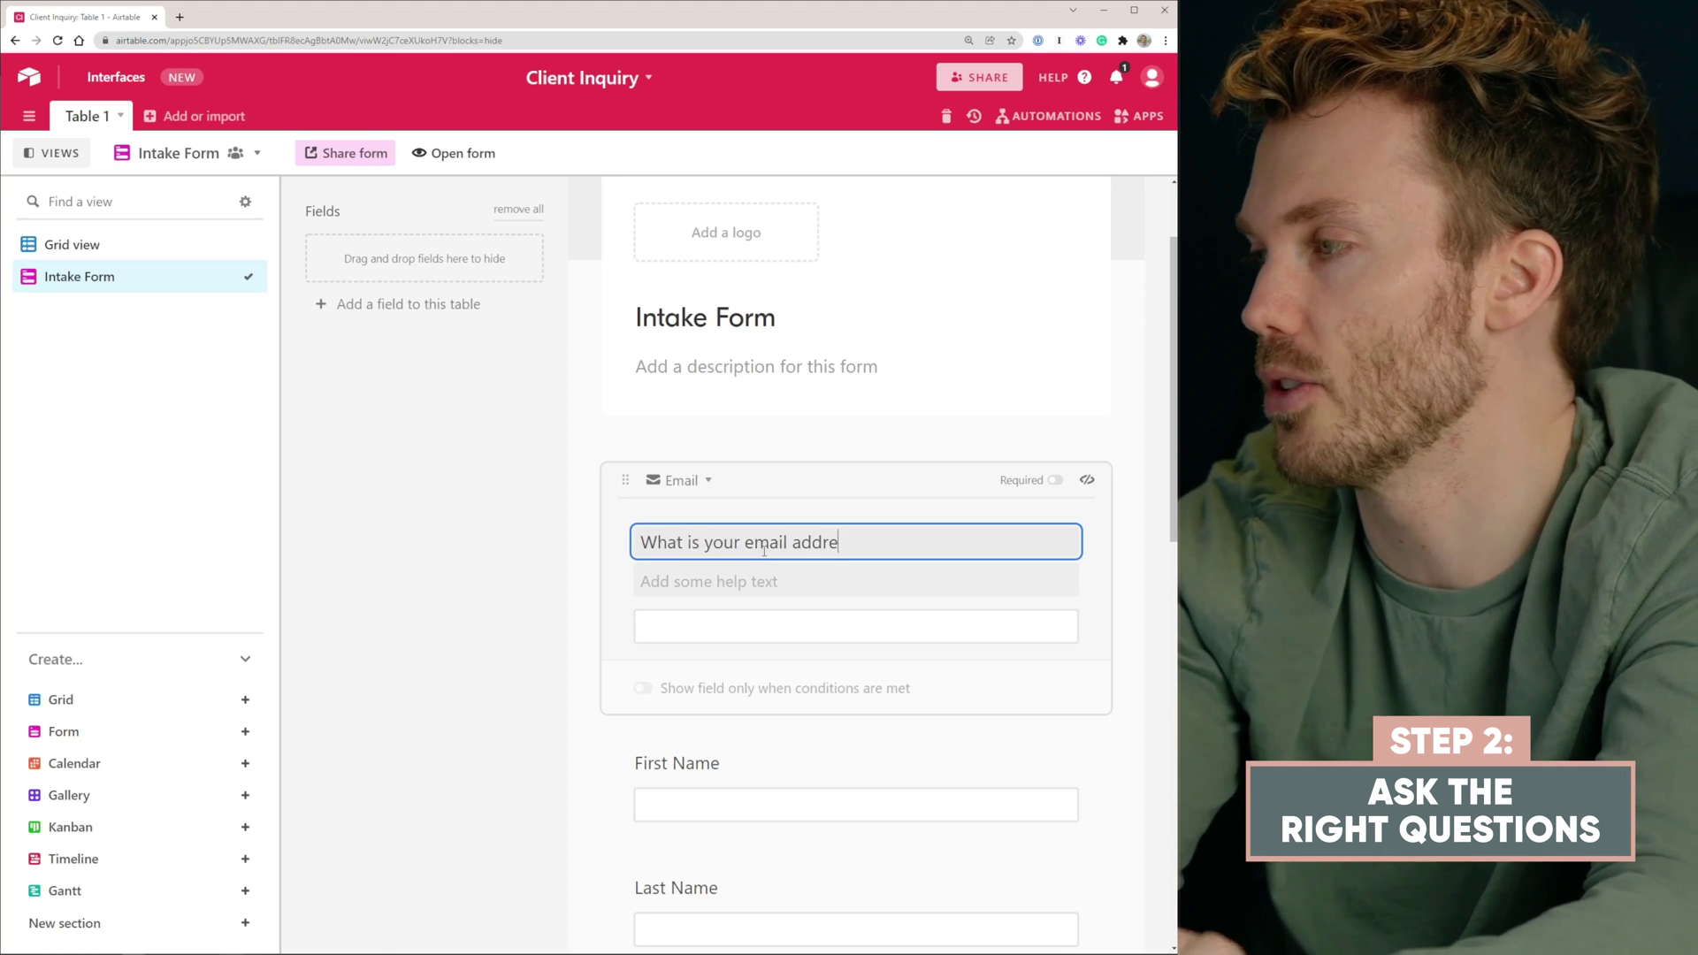
{"action": "type", "text": "mail address?"}
{"action": "left_click", "coordinate": [1055, 480]}
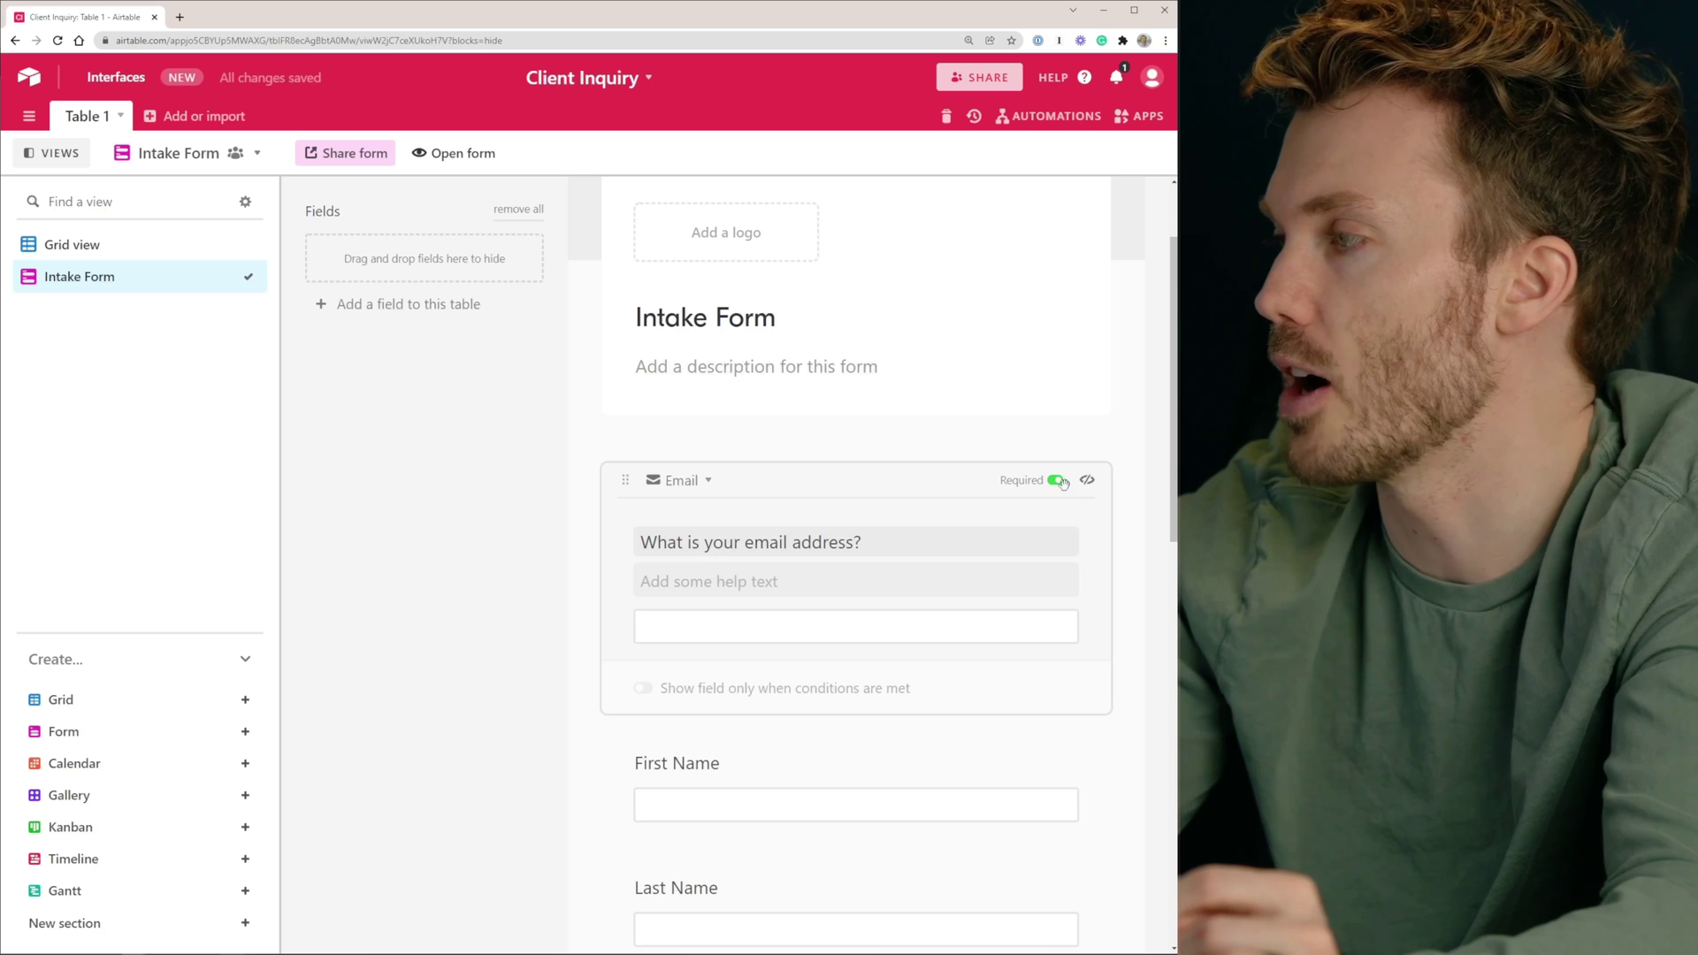
Title the form 'Contact Us' with description 'Thanks for reaching out! Tell us a bit more about yourself:'
{"action": "left_click", "coordinate": [758, 448]}
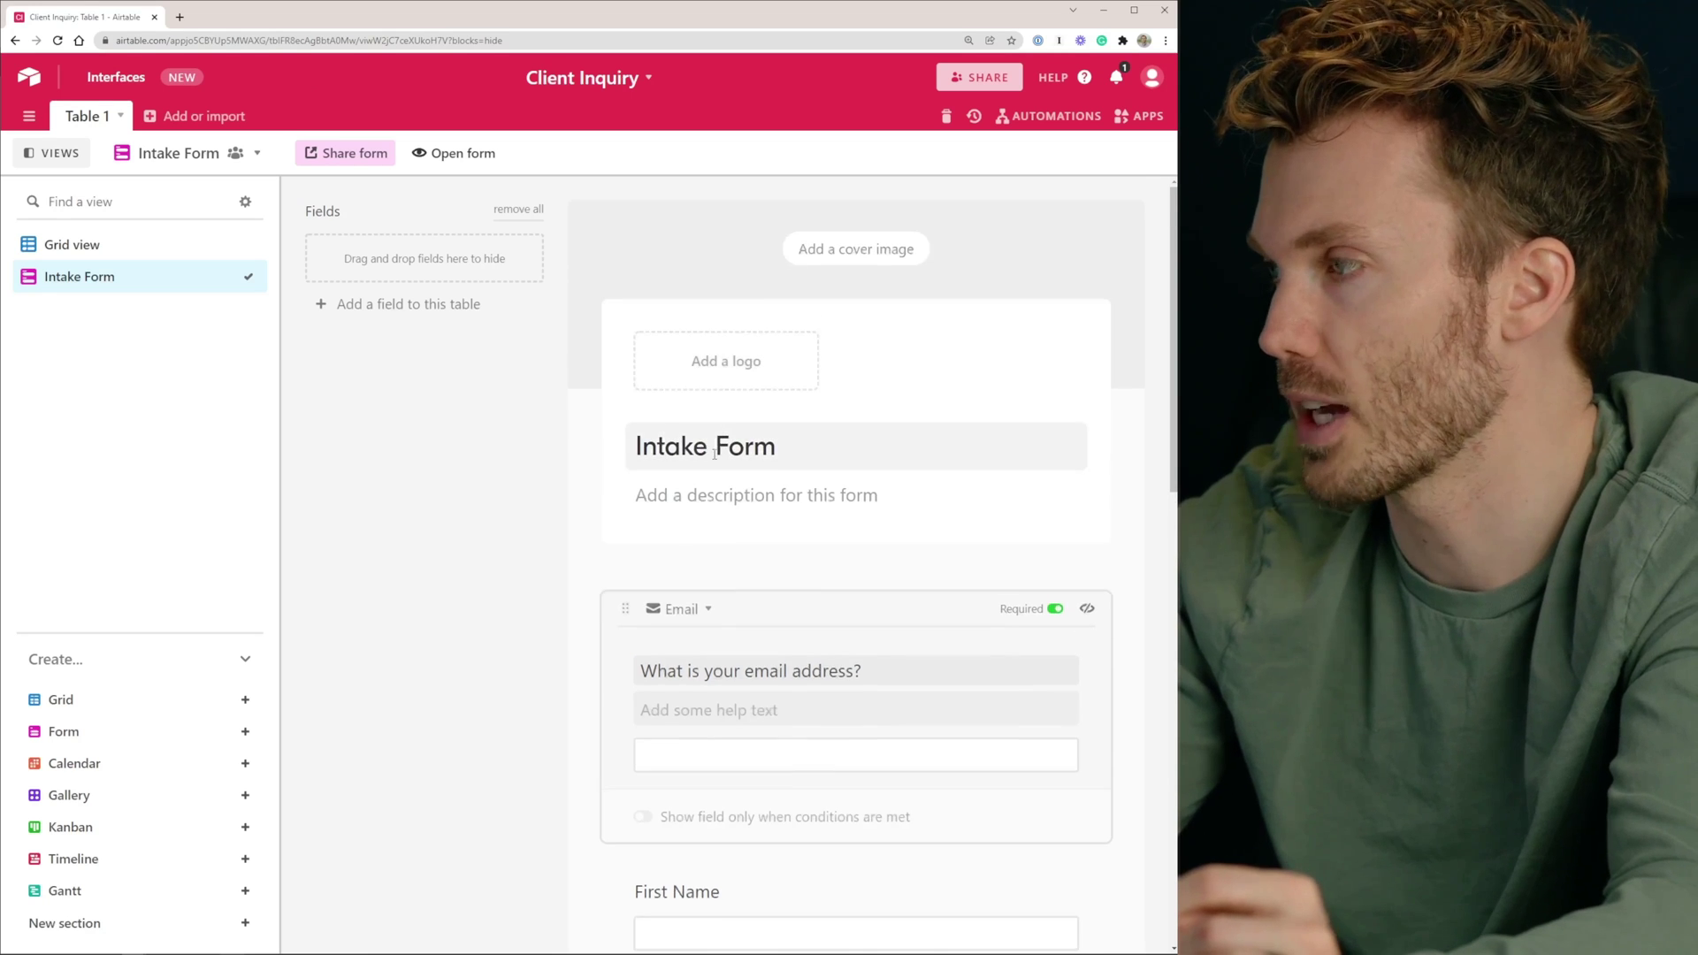
{"action": "triple_click", "coordinate": [759, 453]}
{"action": "type", "text": "Contact Us"}
{"action": "left_click", "coordinate": [740, 494]}
{"action": "type", "text": "Thank"}
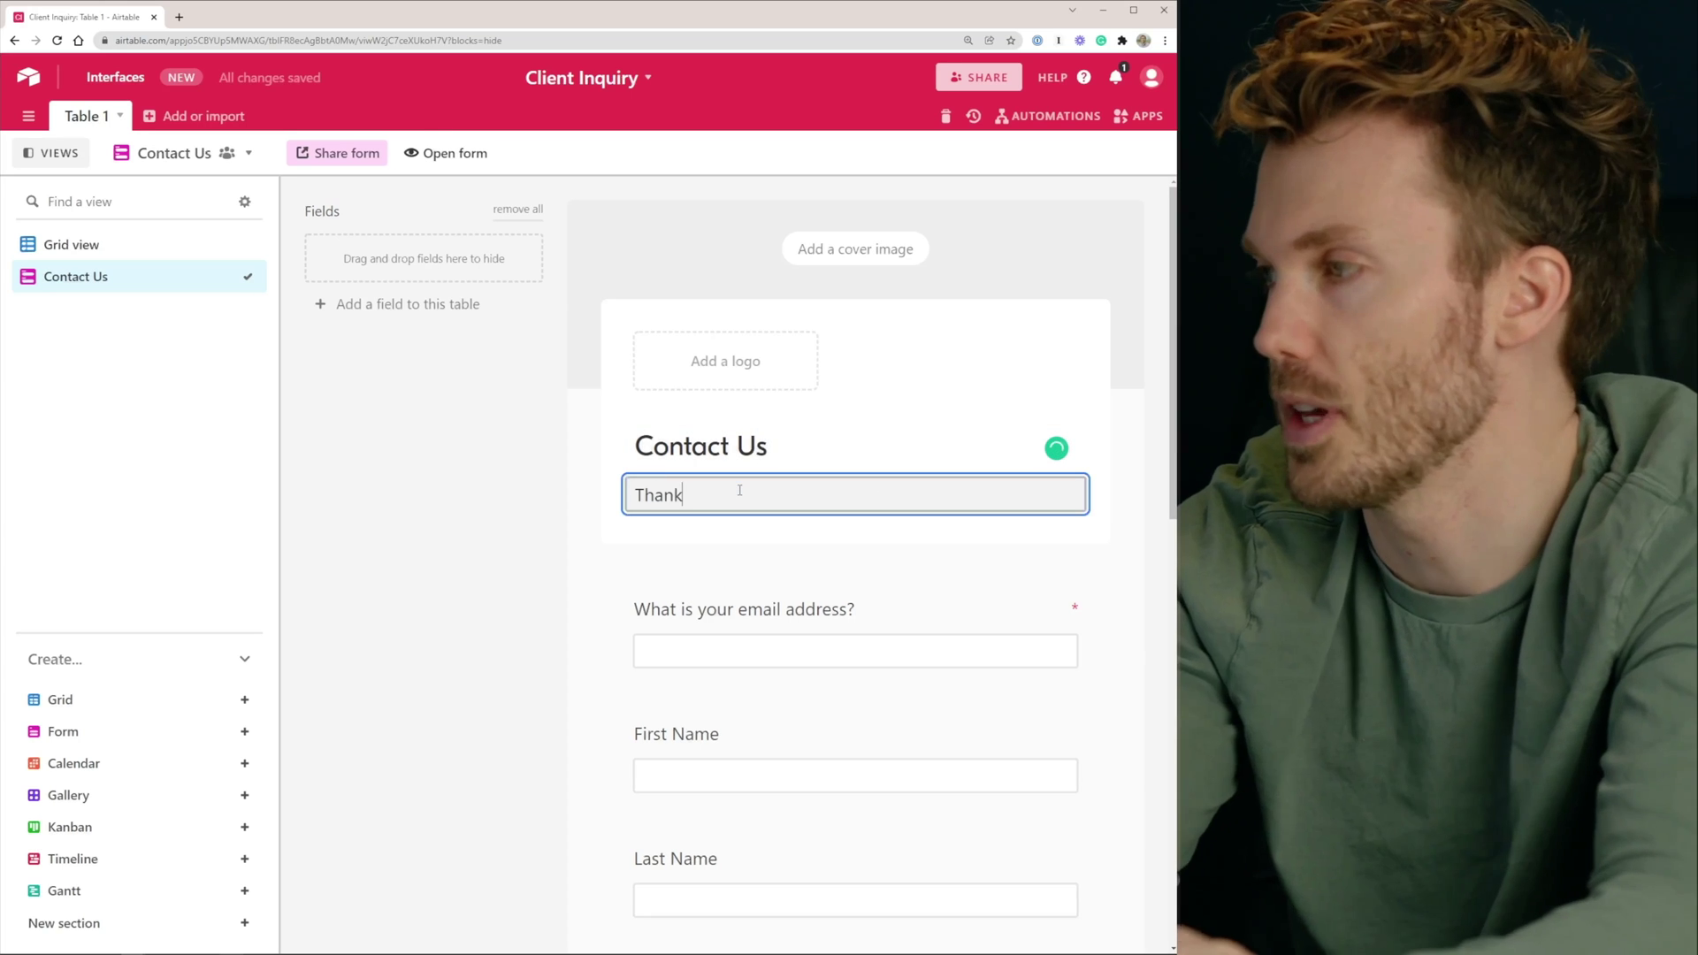
{"action": "type", "text": "s for reaching out! Tell us a bit more about yourself:"}
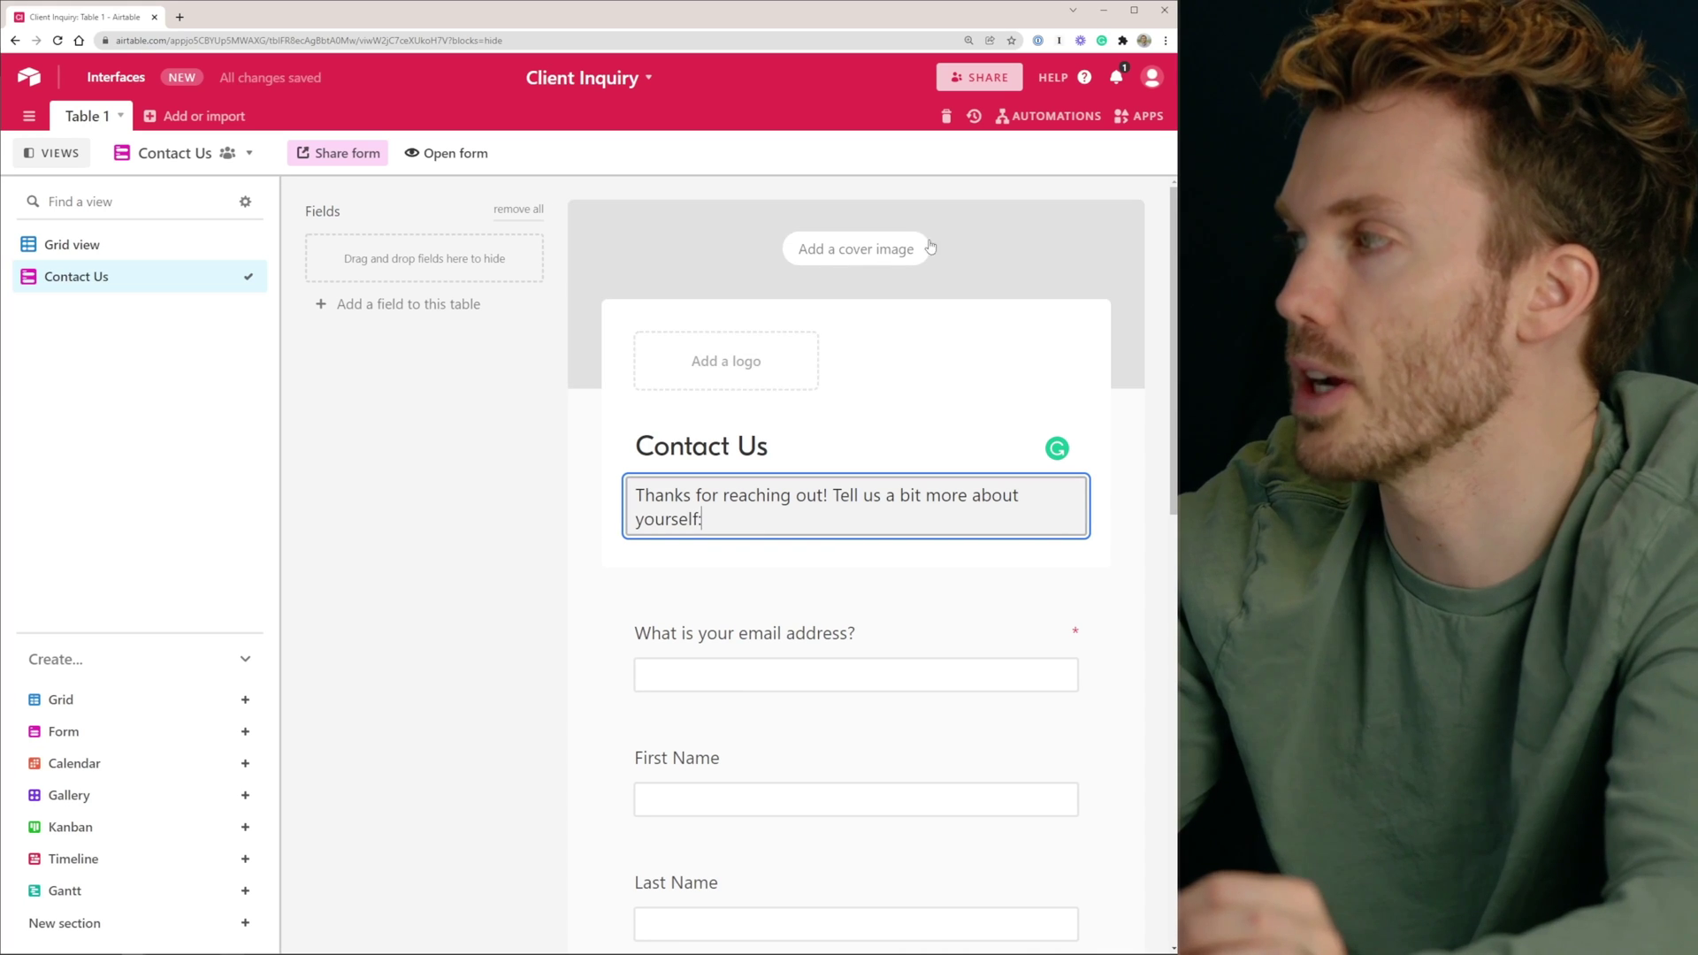
Make the First Name and Last Name questions required
{"action": "scroll", "coordinate": [959, 317], "scroll_direction": "down", "scroll_amount": 2}
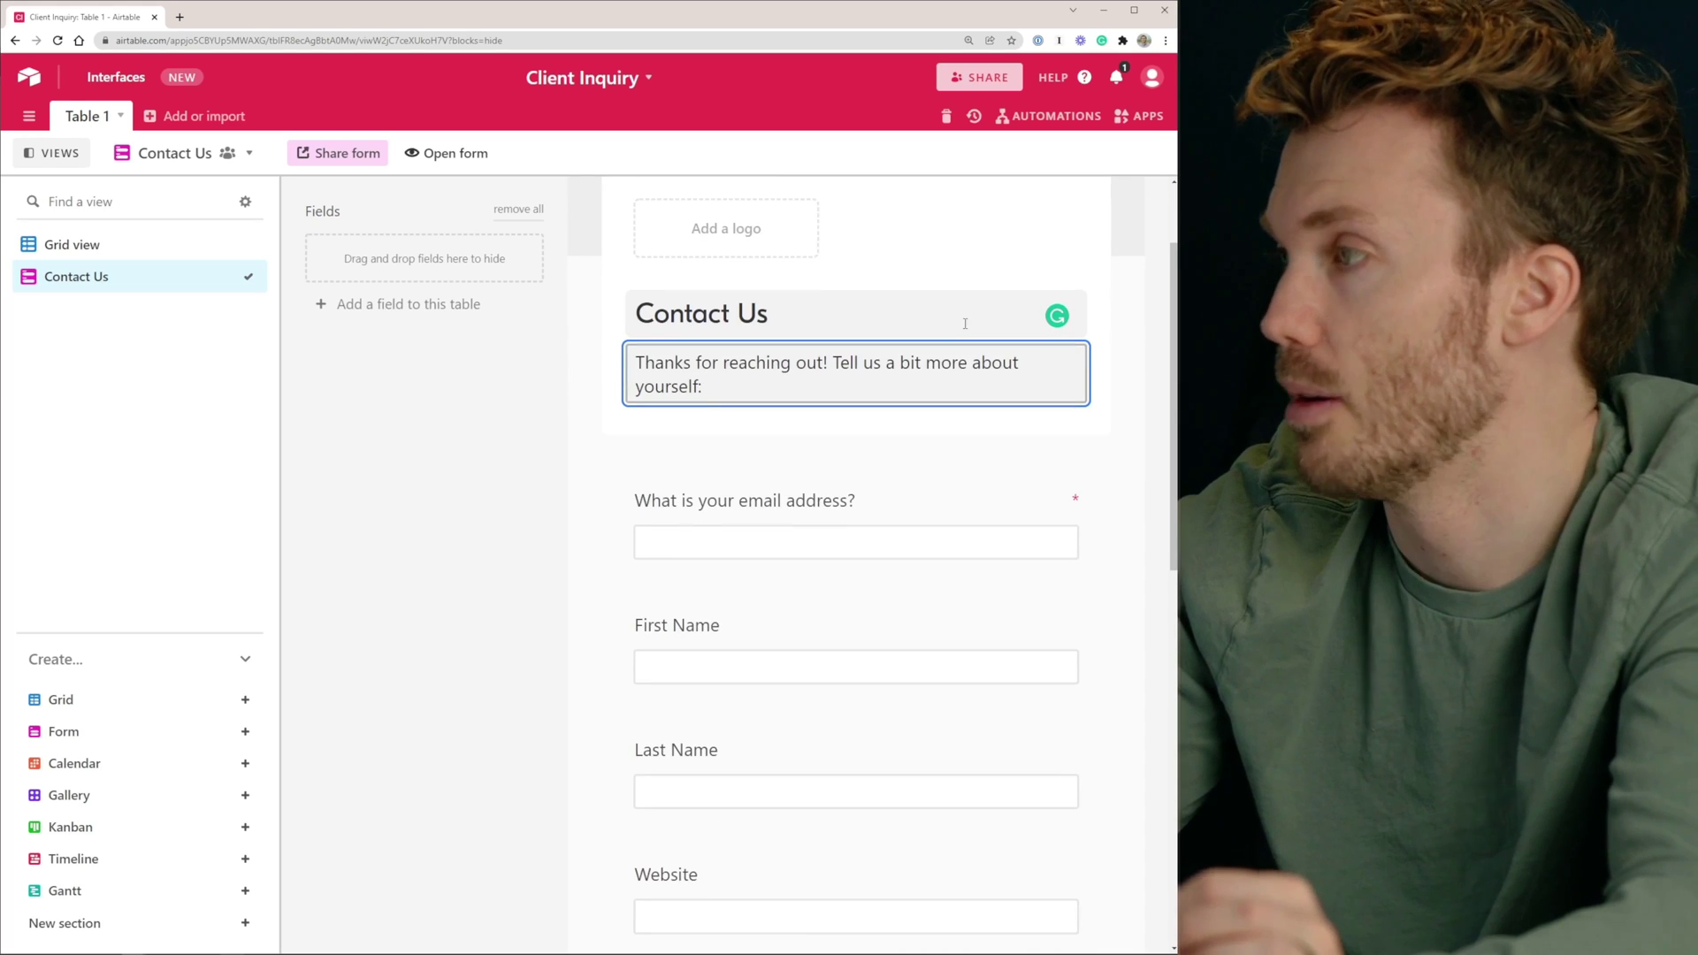
{"action": "scroll", "coordinate": [959, 304], "scroll_direction": "down", "scroll_amount": 2}
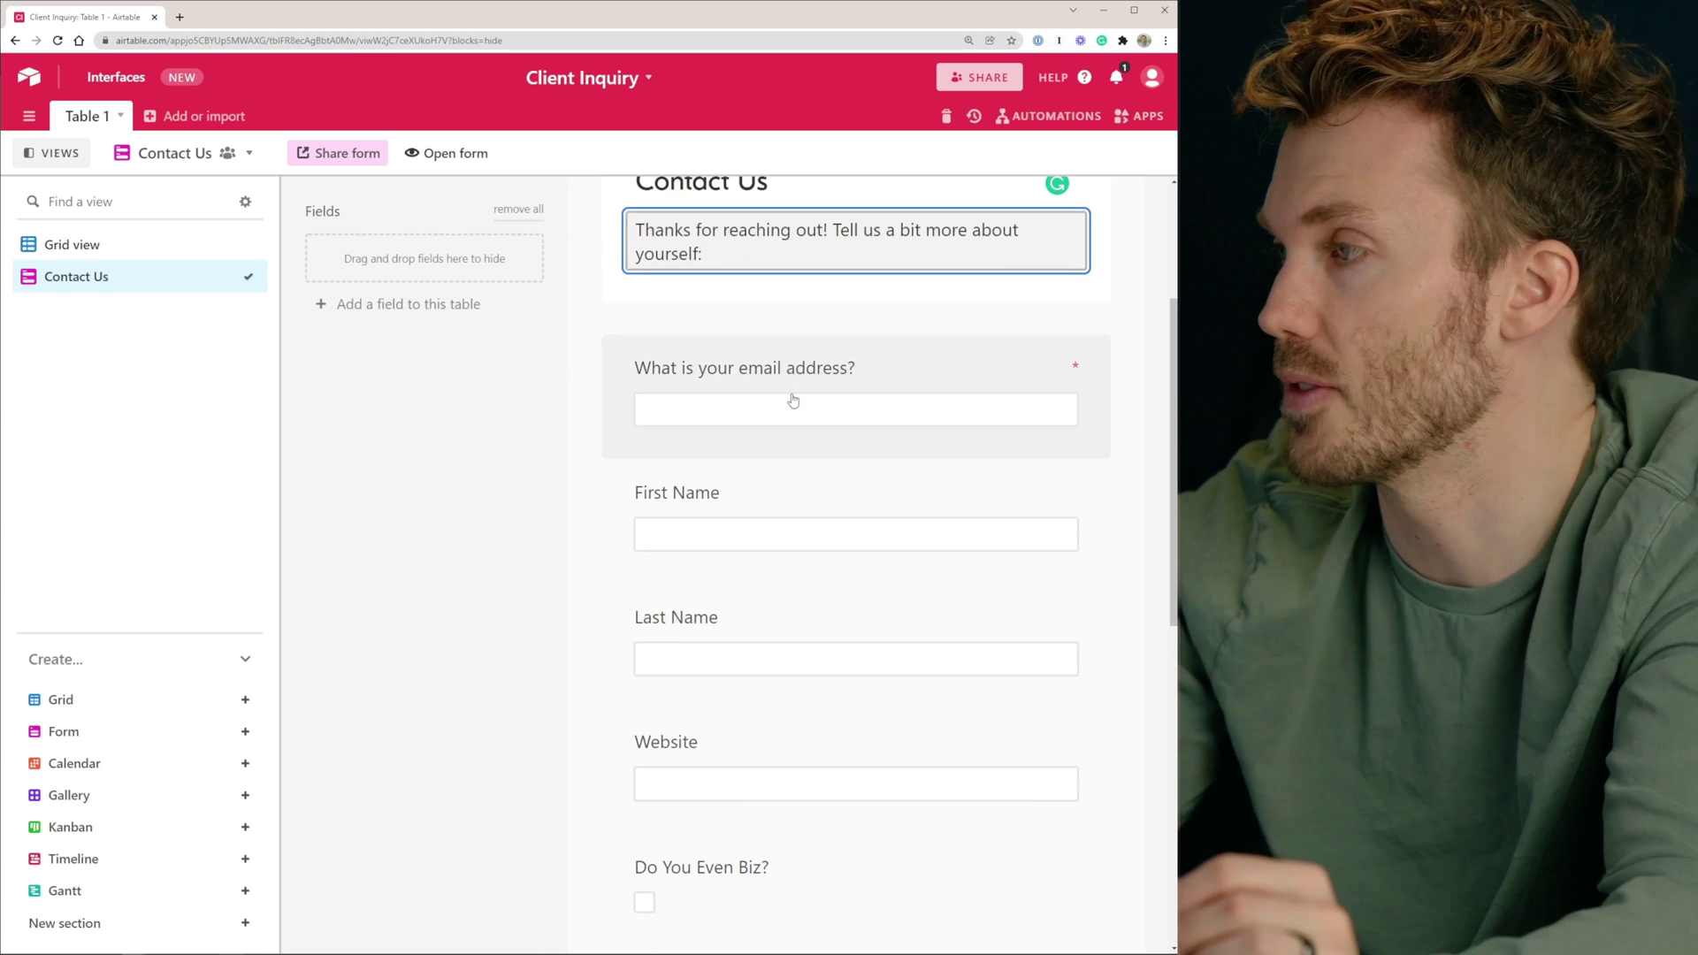
{"action": "left_click", "coordinate": [768, 490]}
{"action": "left_click", "coordinate": [1057, 489]}
{"action": "scroll", "coordinate": [963, 451], "scroll_direction": "down", "scroll_amount": 3}
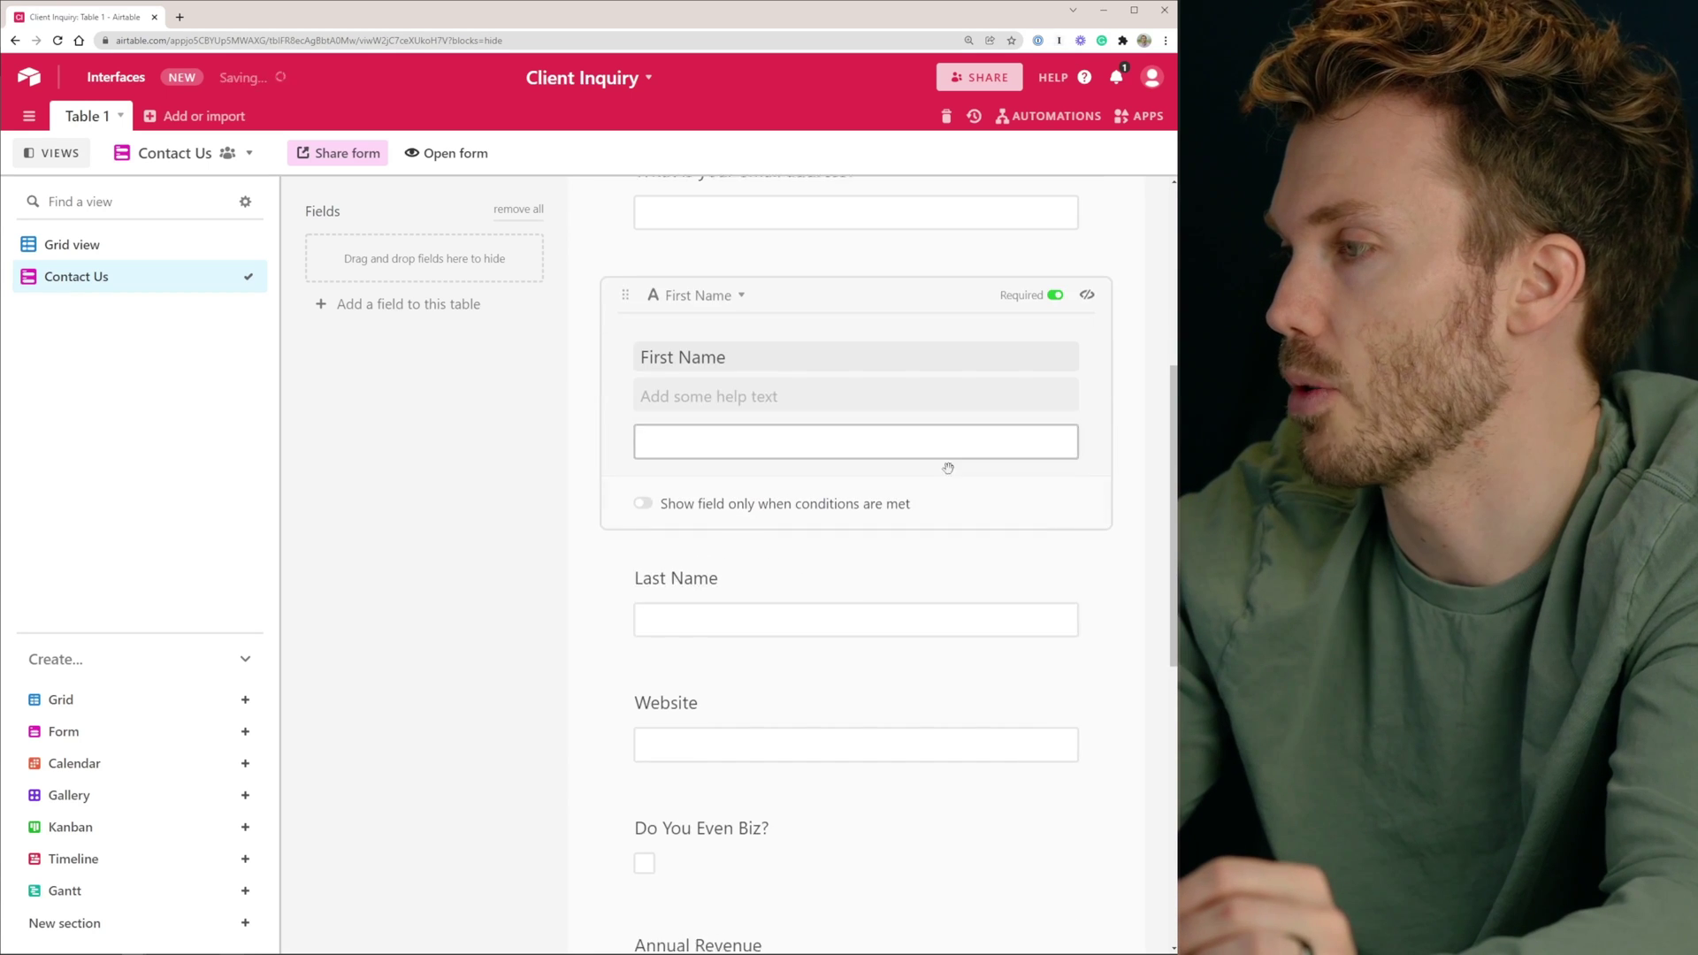
{"action": "left_click", "coordinate": [902, 592]}
{"action": "left_click", "coordinate": [1056, 419]}
{"action": "scroll", "coordinate": [885, 531], "scroll_direction": "down", "scroll_amount": 2}
Move Website below Do You Even Biz?, retitled as required 'Do you run a small business?'
{"action": "left_click", "coordinate": [791, 406]}
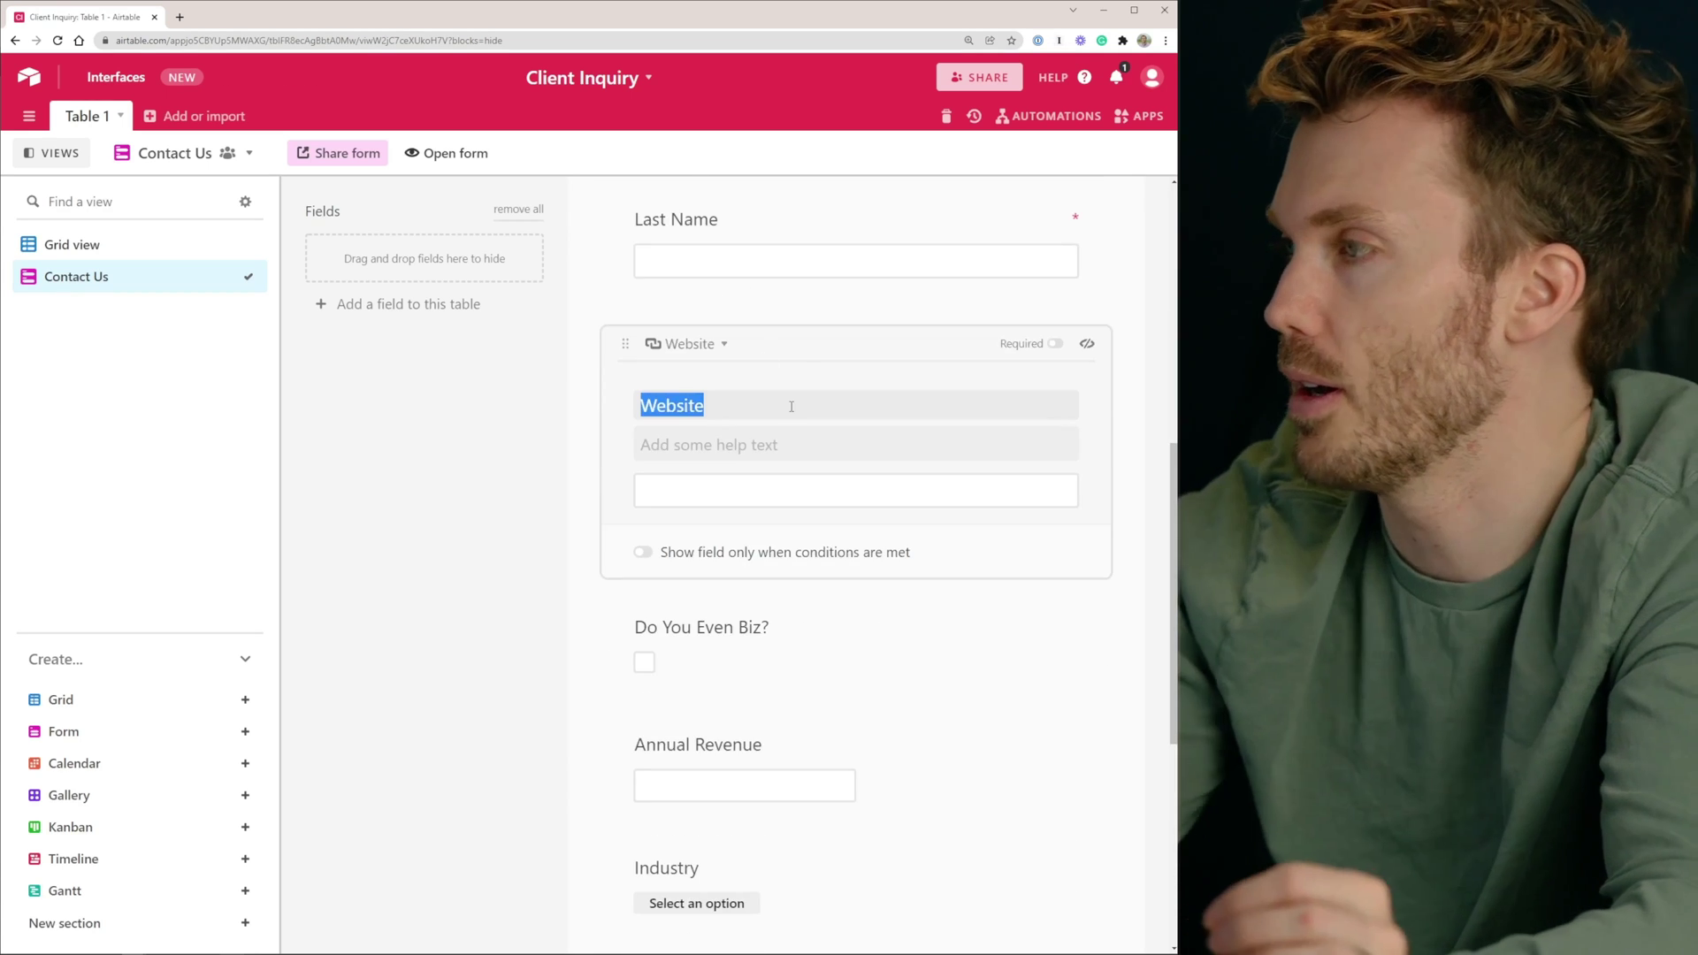
{"action": "left_click_drag", "start_coordinate": [628, 341], "coordinate": [672, 442]}
{"action": "scroll", "coordinate": [849, 459], "scroll_direction": "up", "scroll_amount": 3}
{"action": "left_click", "coordinate": [851, 489]}
{"action": "left_click", "coordinate": [792, 538]}
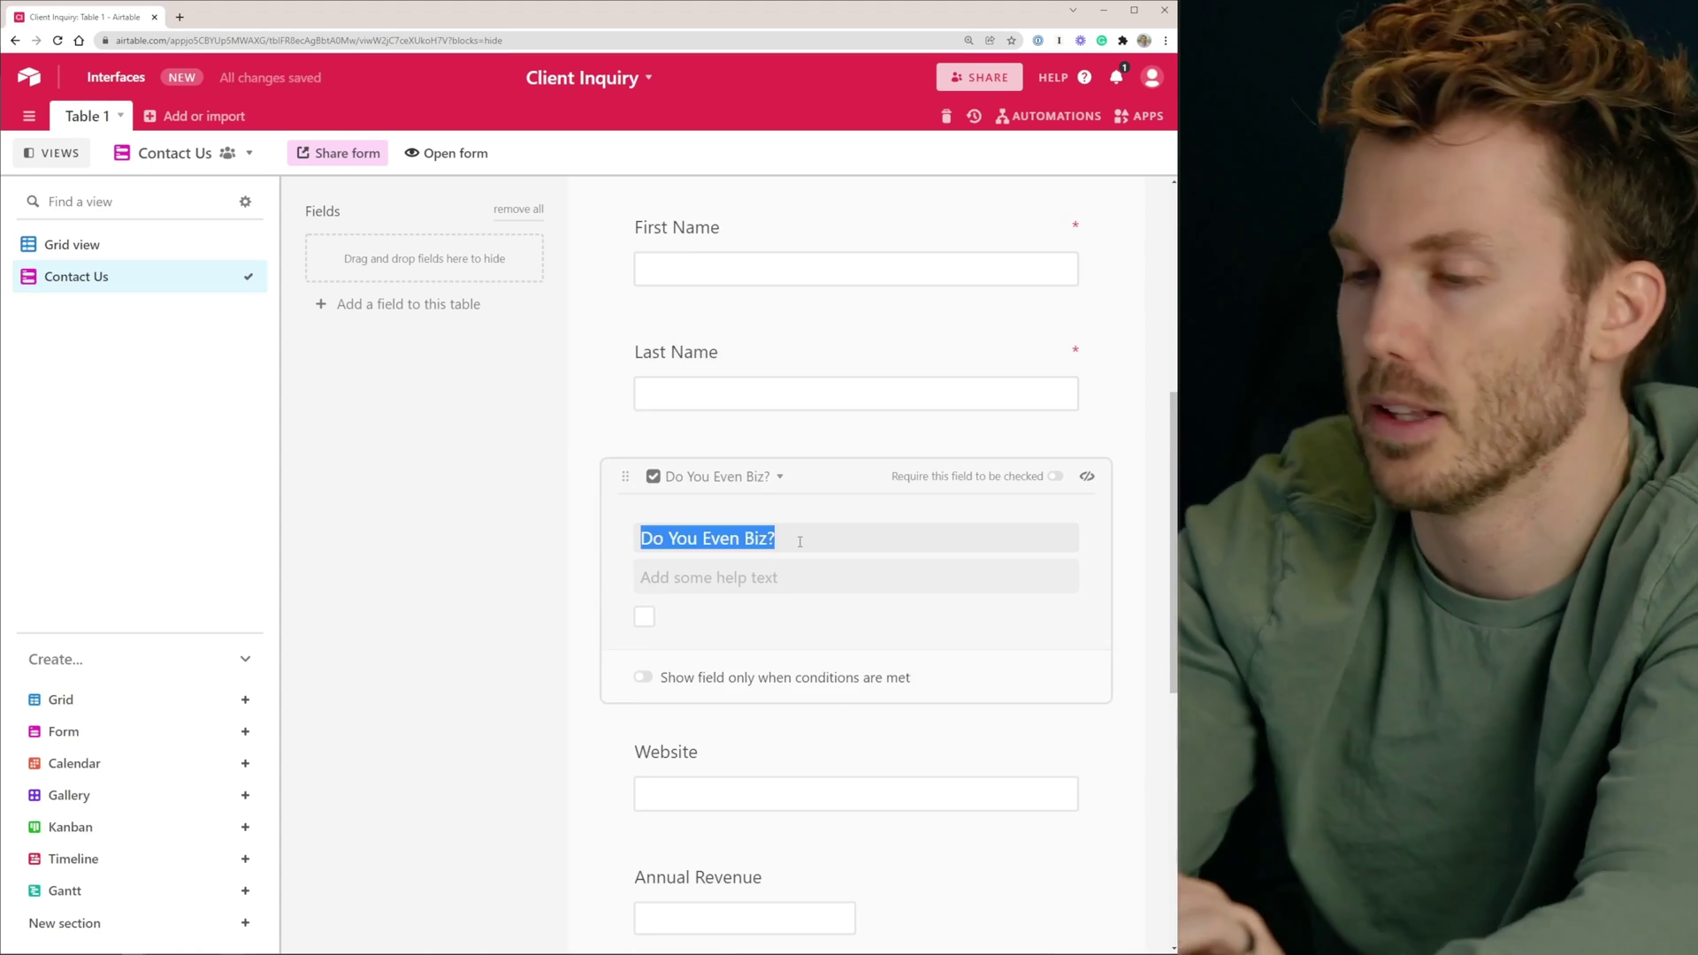
{"action": "type", "text": "Do you run a small business?"}
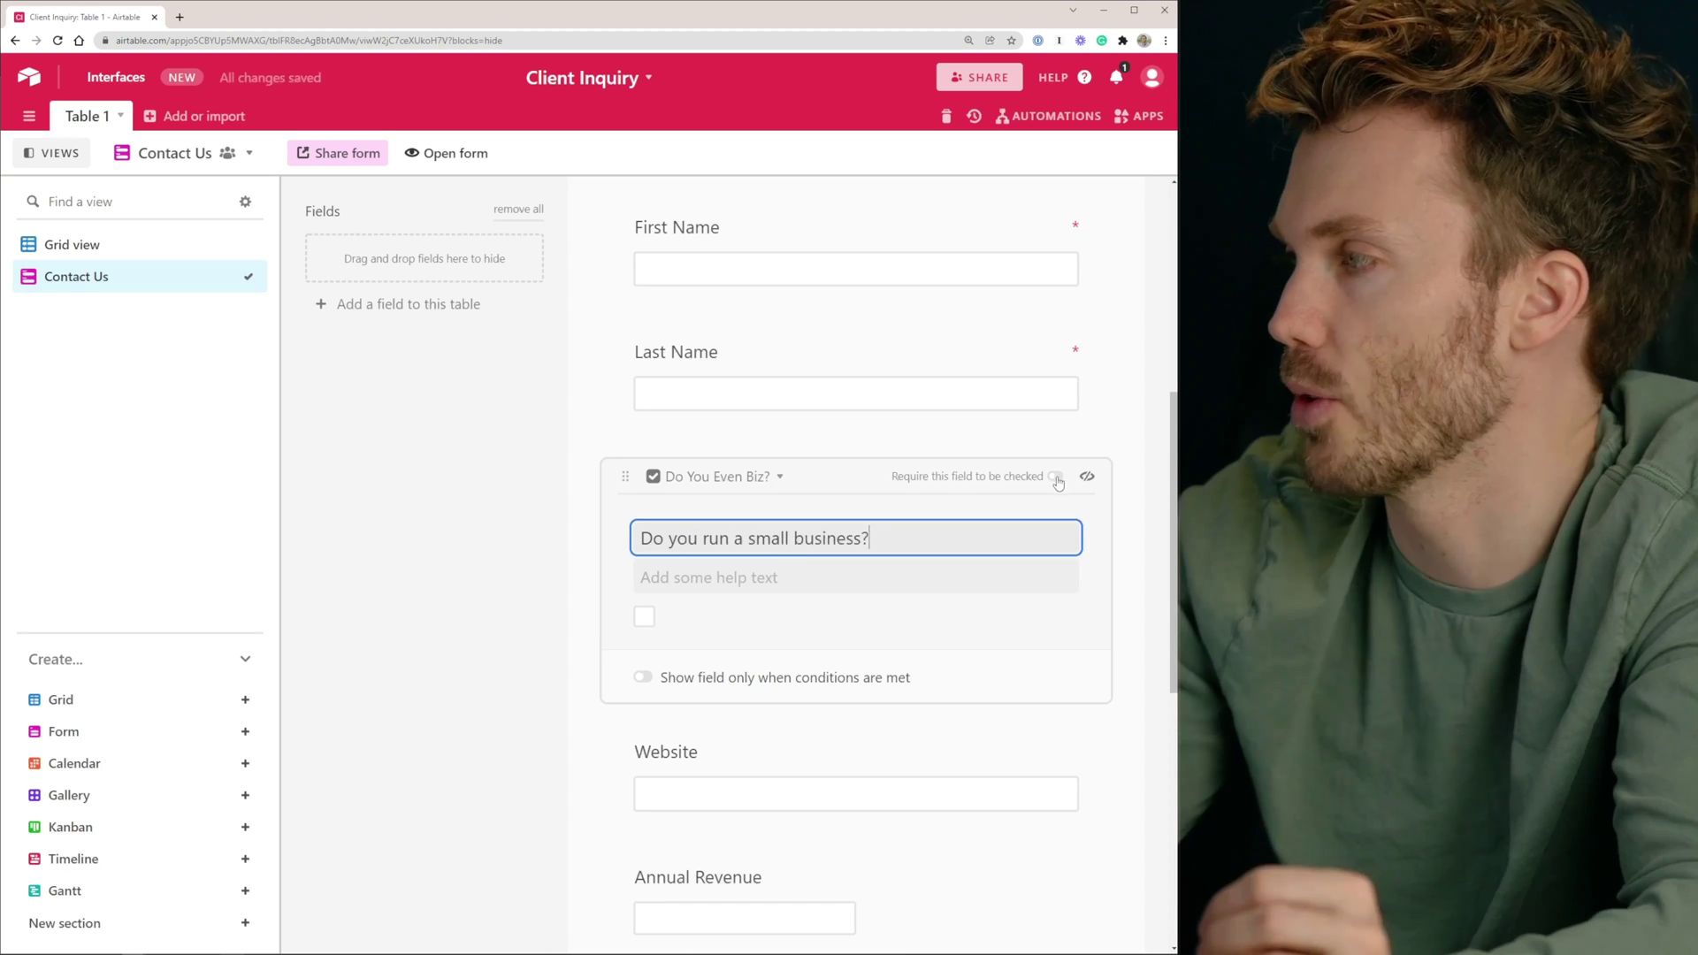
{"action": "left_click", "coordinate": [1056, 478]}
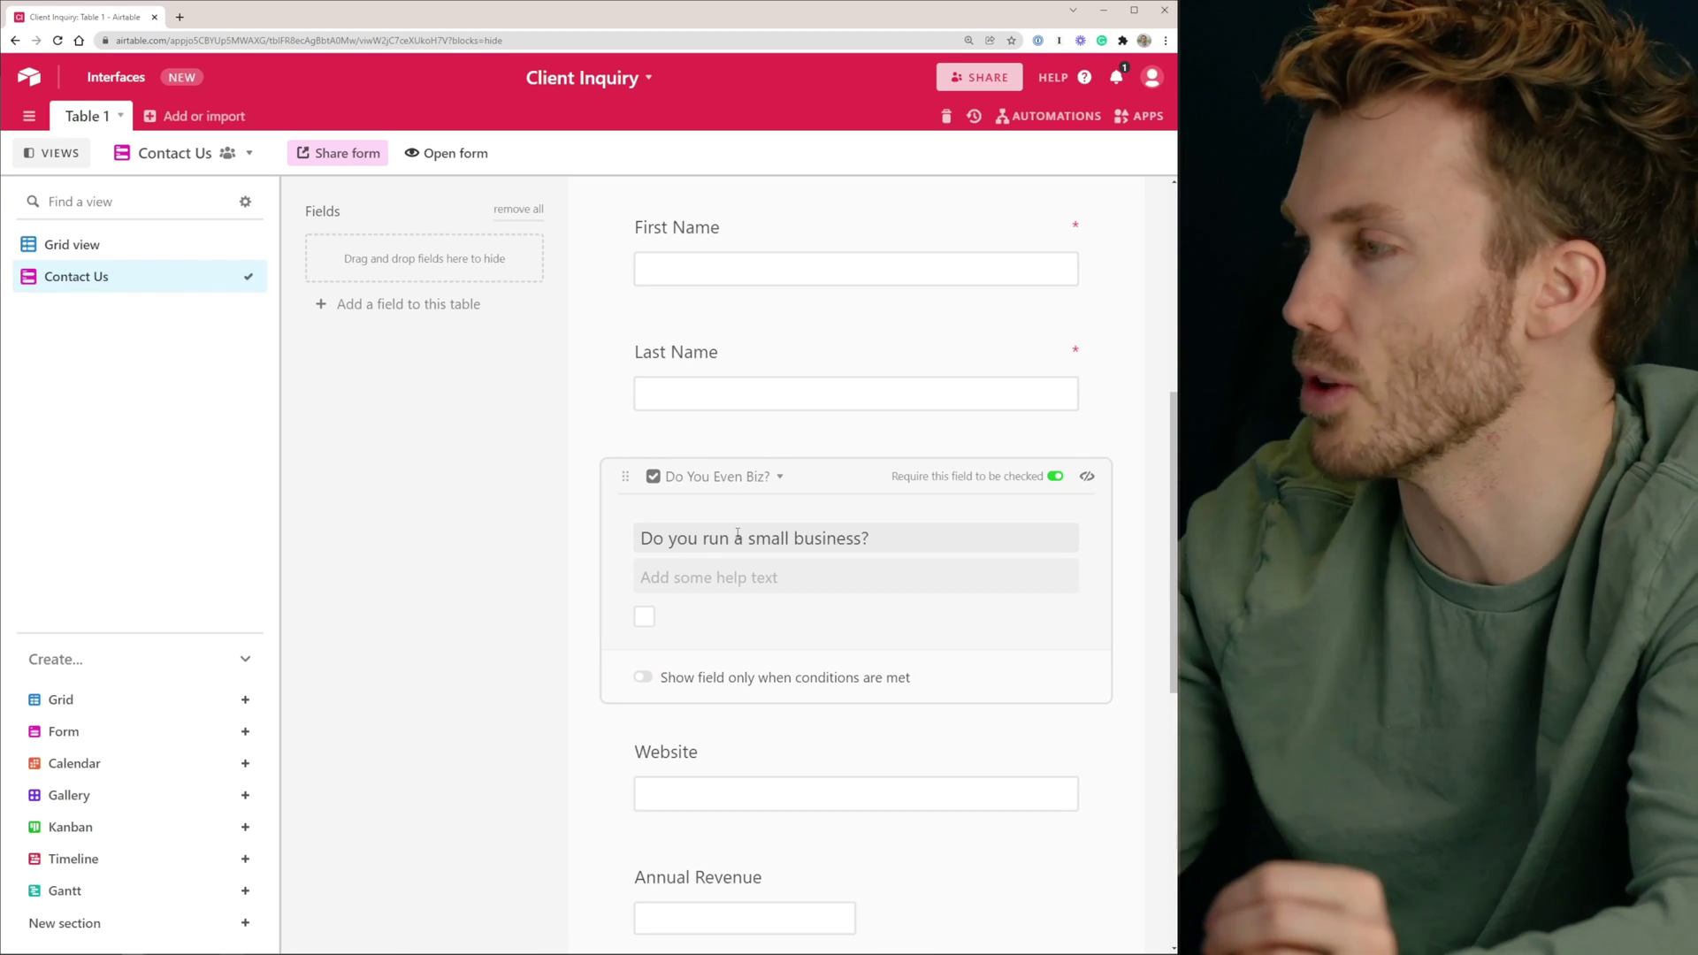
{"action": "left_click", "coordinate": [133, 248]}
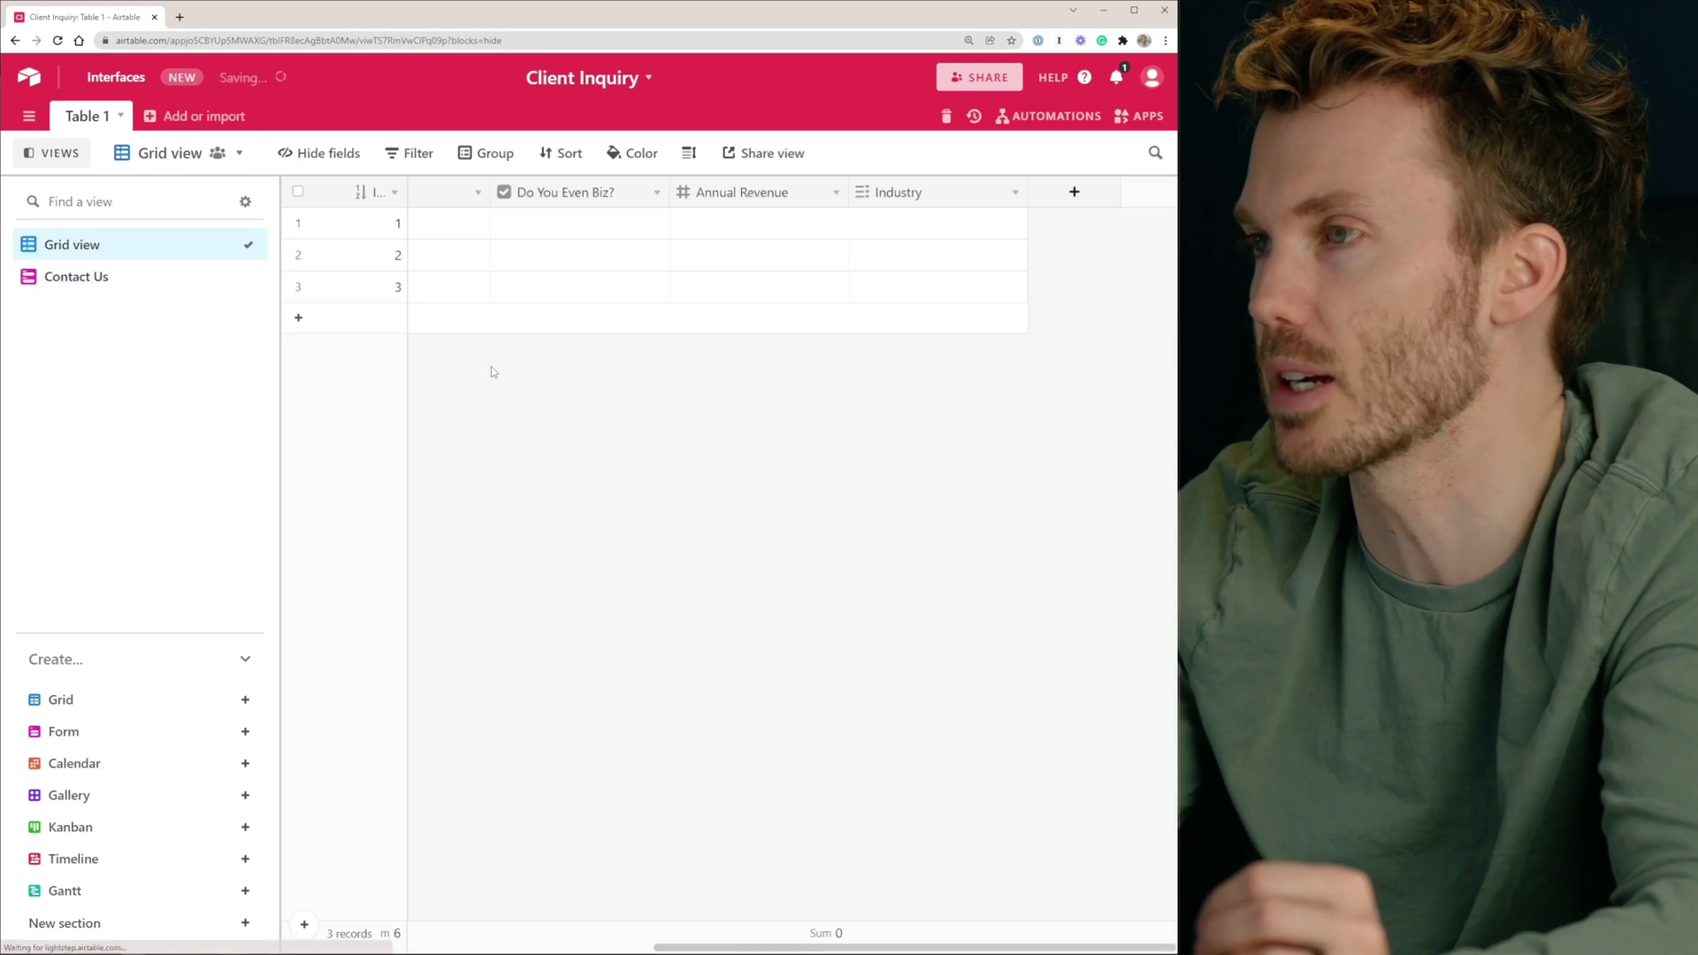
Convert Do You Even Biz? to single select: 'Yes, I own a business' and 'No, I don't own a business'
{"action": "left_click", "coordinate": [541, 193]}
{"action": "double_click", "coordinate": [541, 193]}
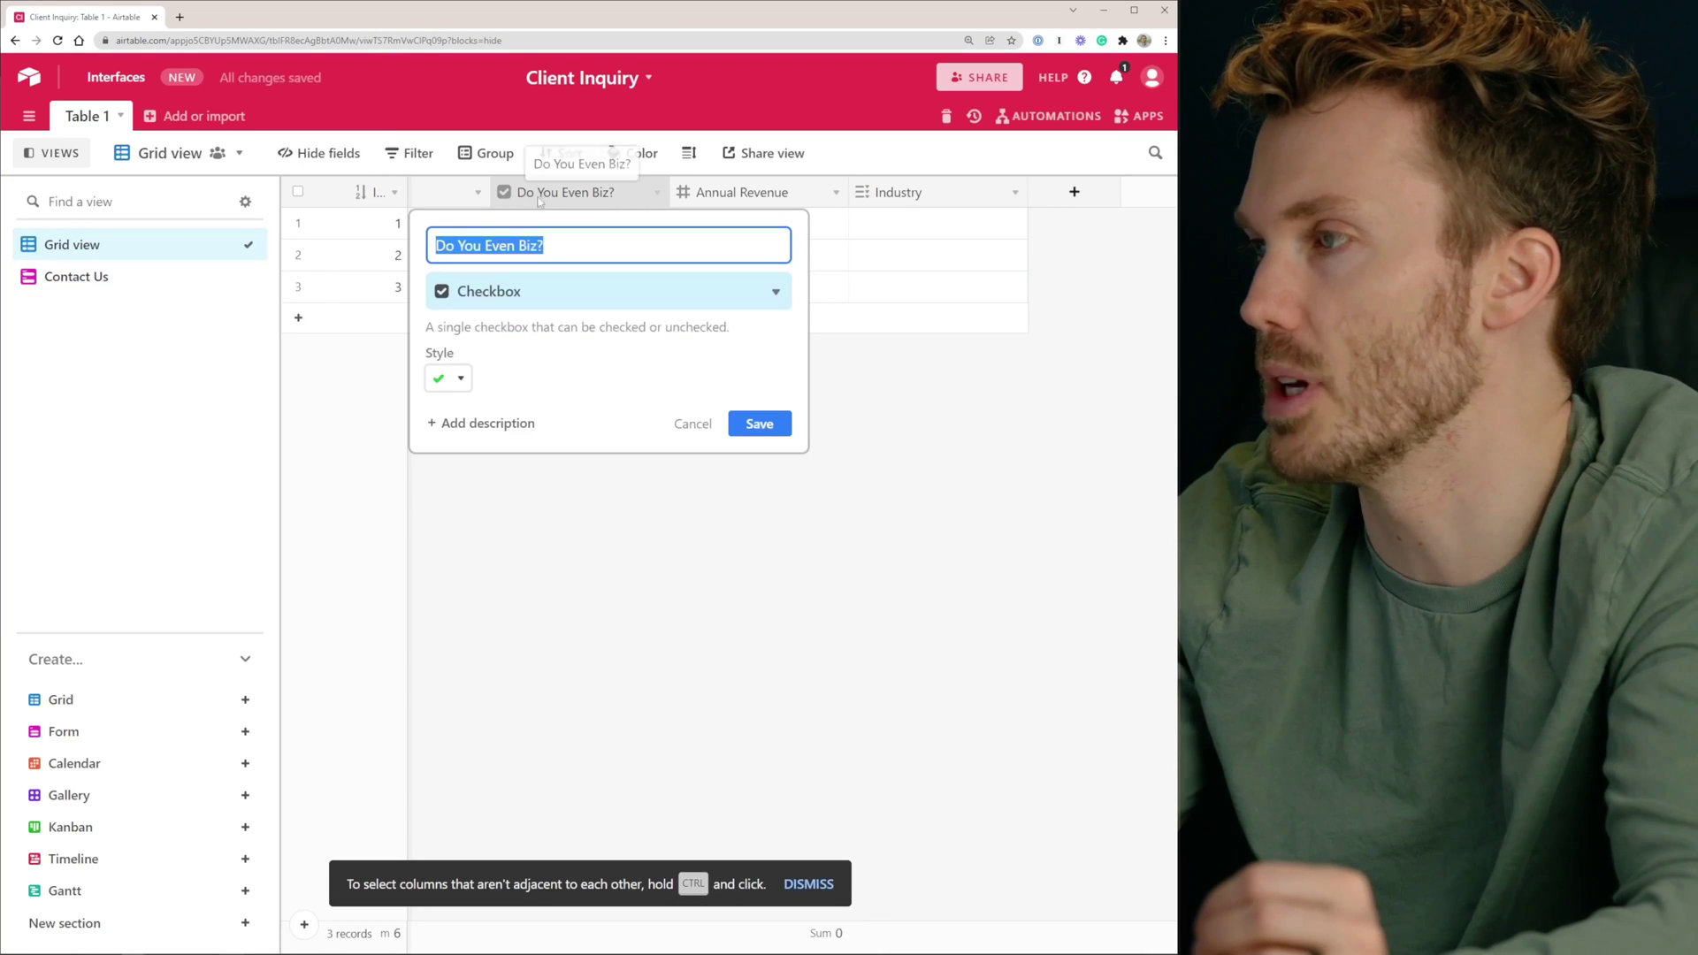
{"action": "left_click", "coordinate": [523, 292]}
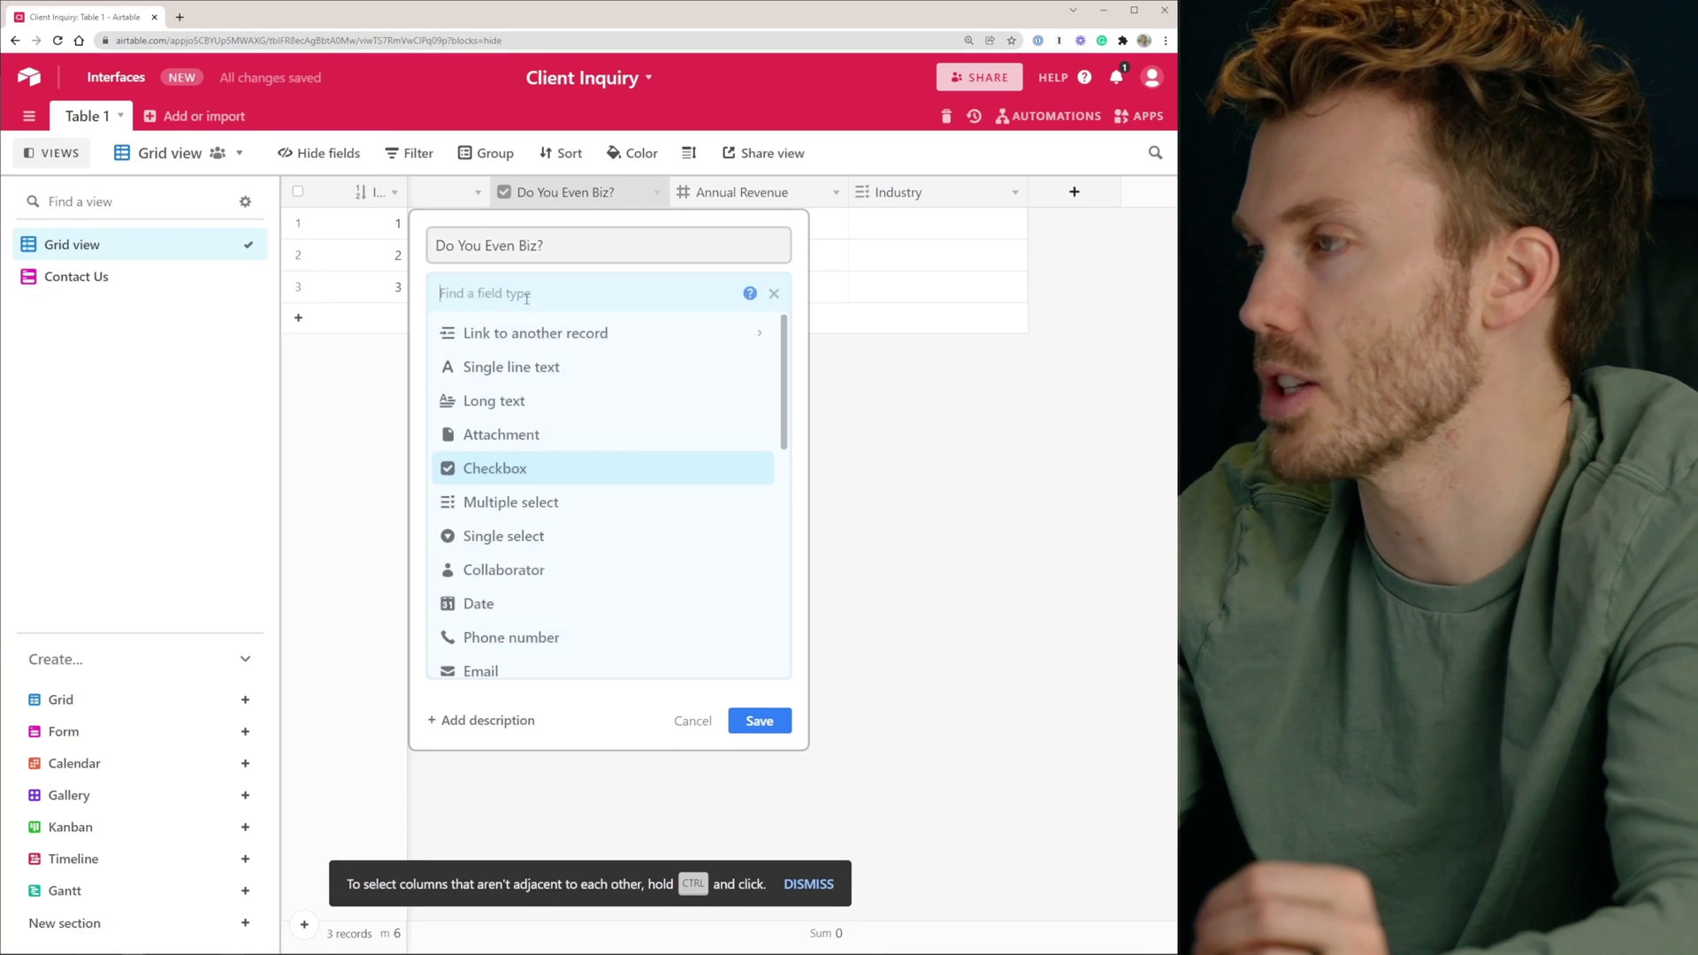
{"action": "left_click", "coordinate": [626, 539]}
{"action": "left_click", "coordinate": [533, 458]}
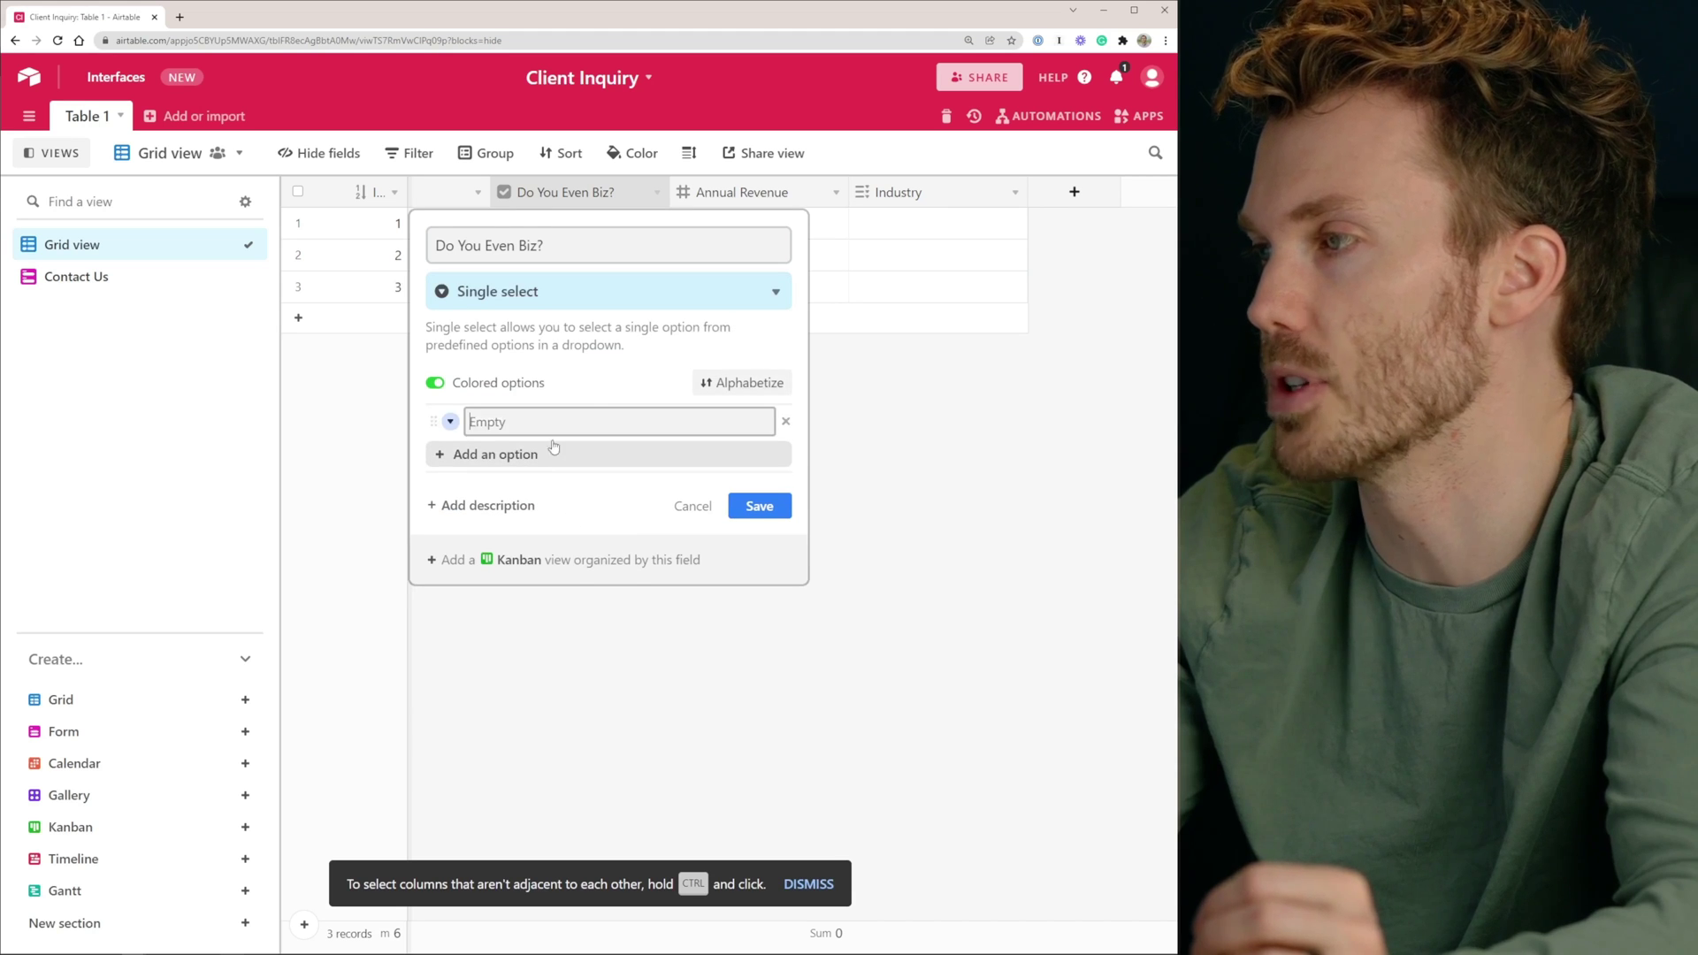
{"action": "type", "text": "Yes, I own a business"}
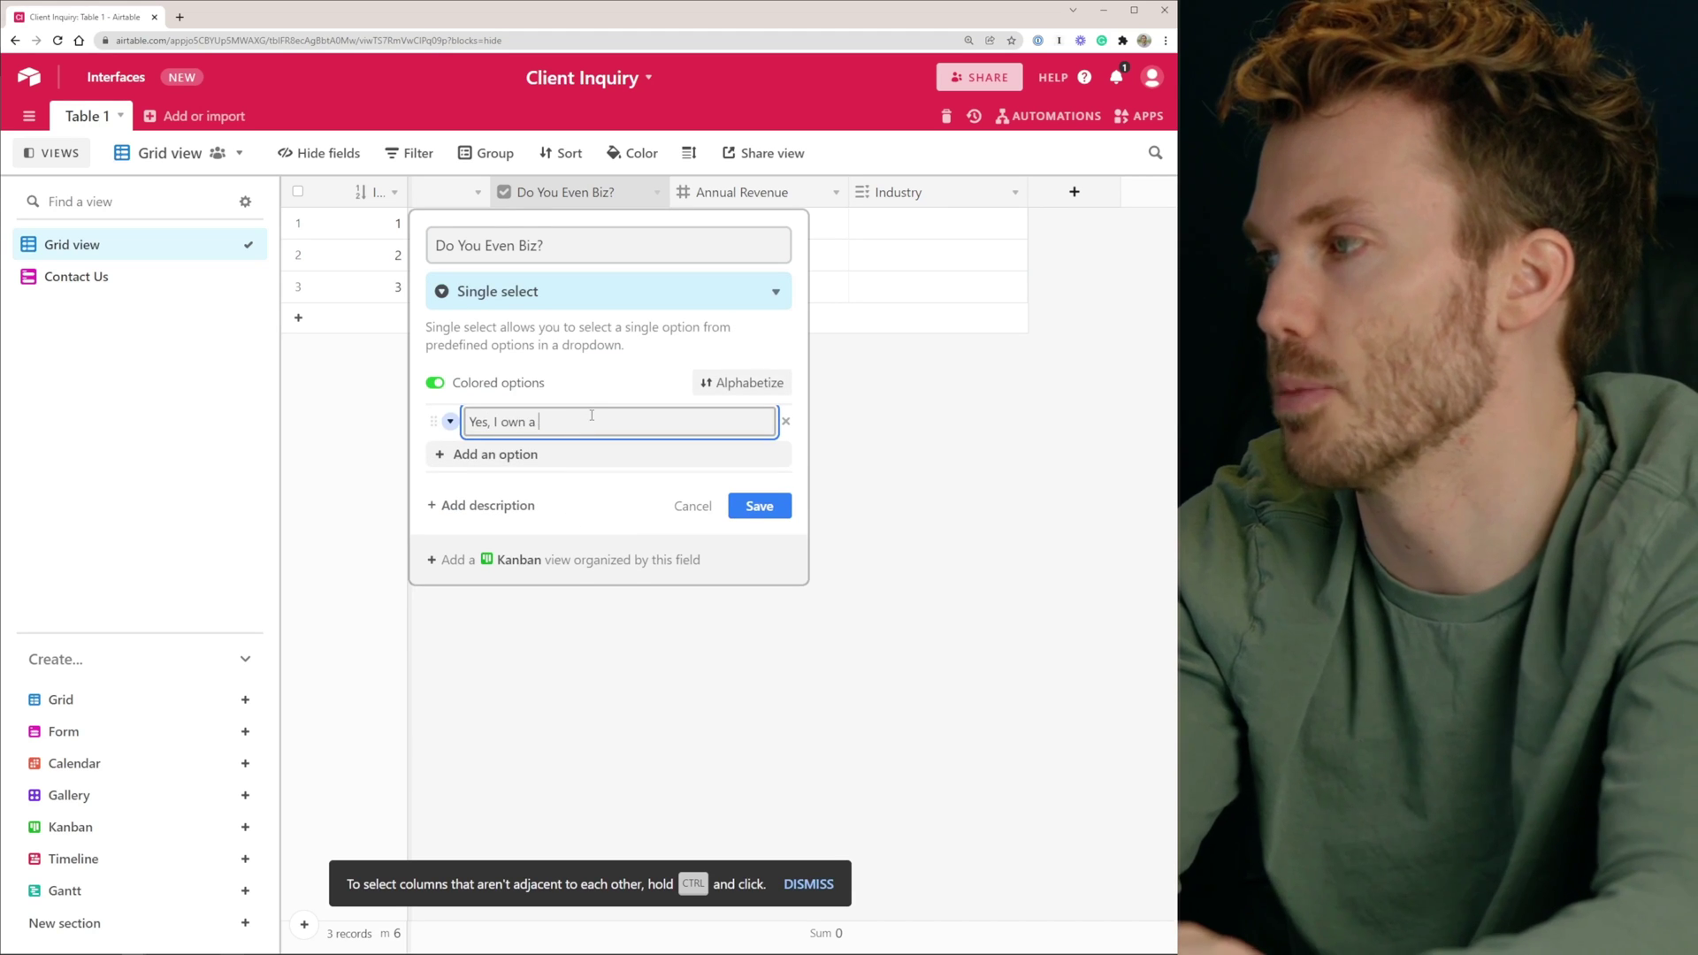
{"action": "key", "text": "Return"}
{"action": "type", "text": "No, I do"}
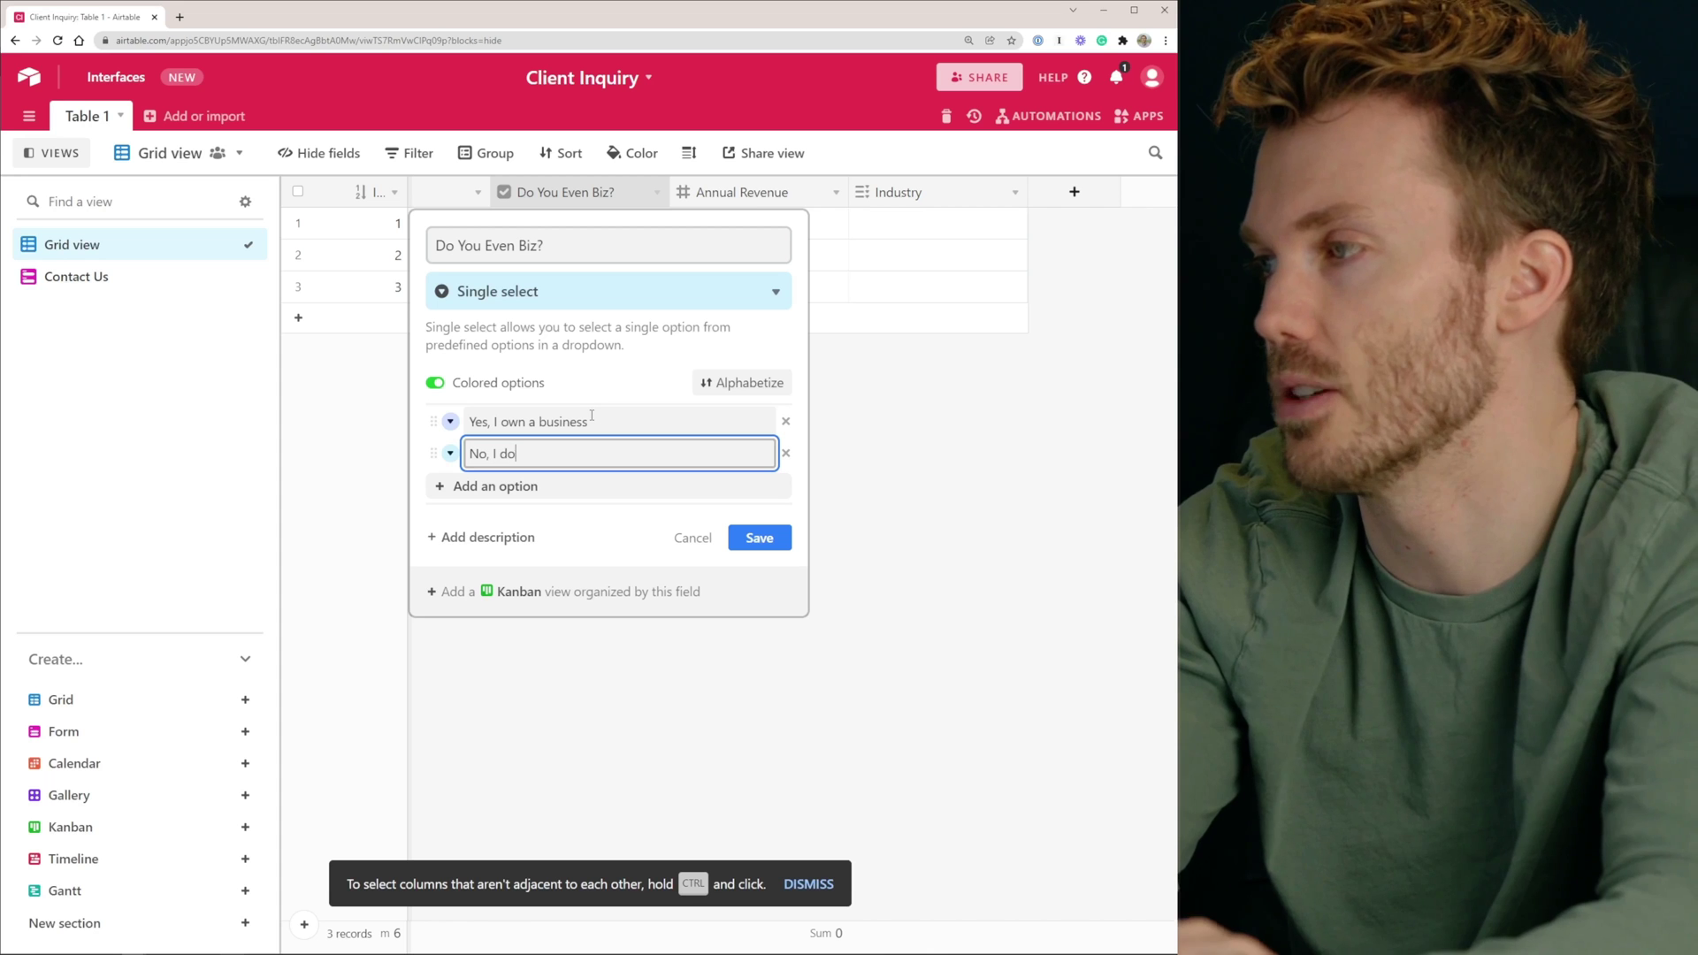
{"action": "type", "text": "n't own a business"}
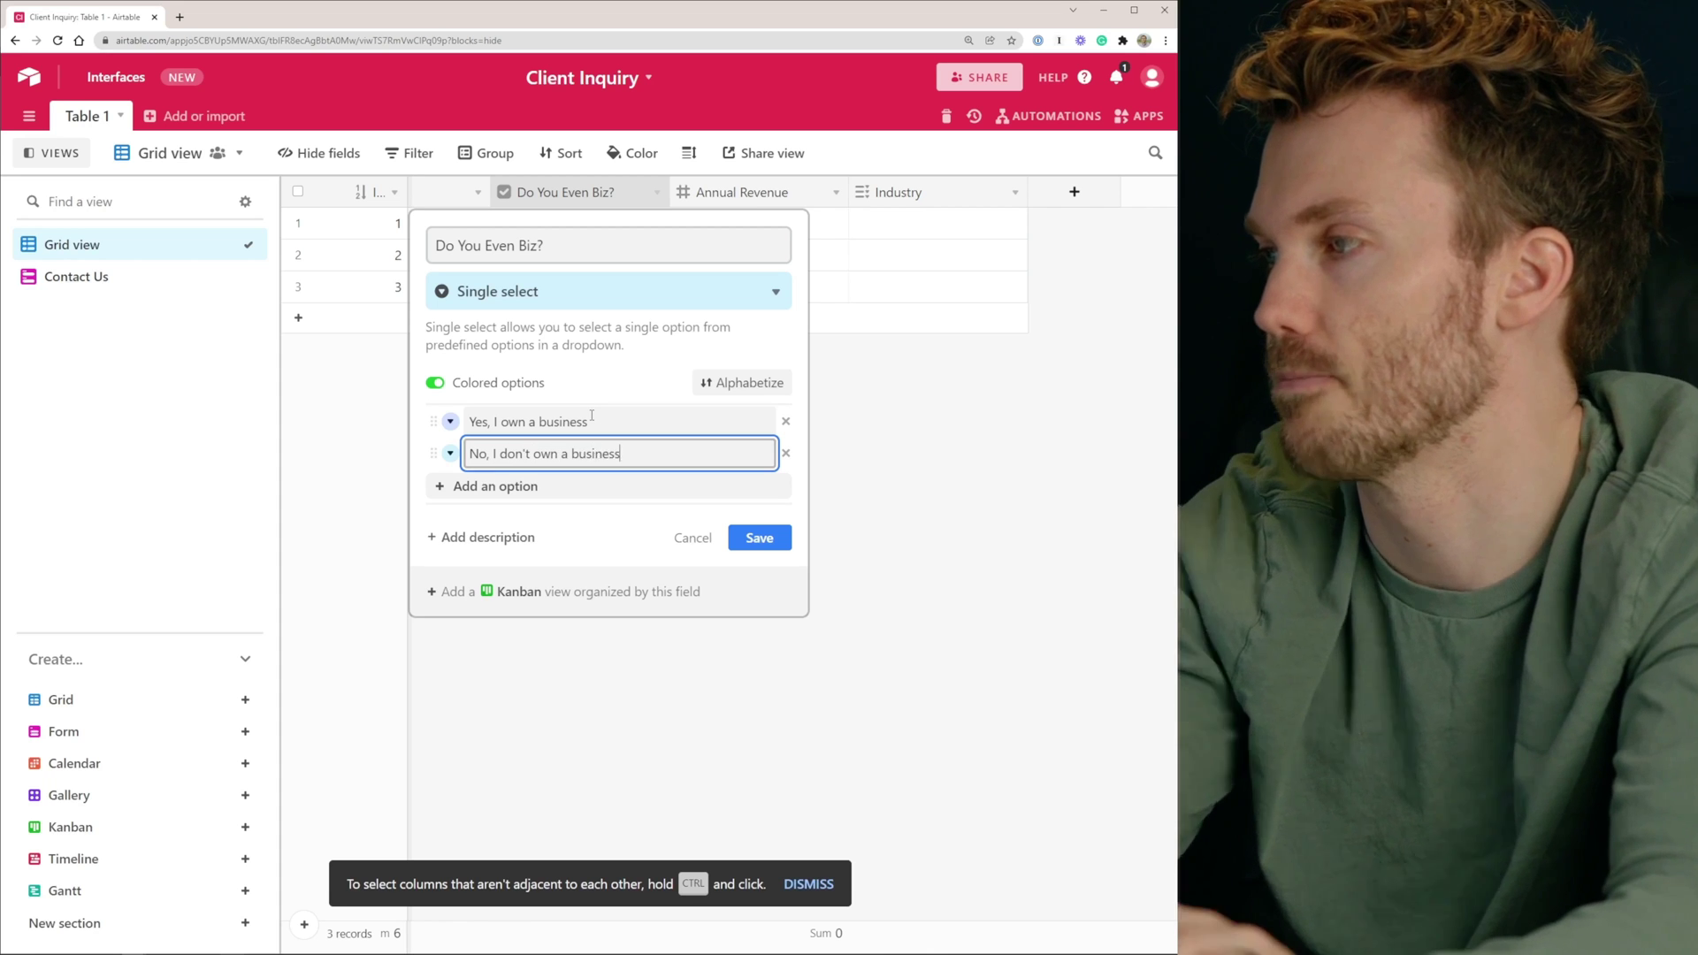
{"action": "left_click", "coordinate": [759, 538]}
{"action": "left_click", "coordinate": [80, 278]}
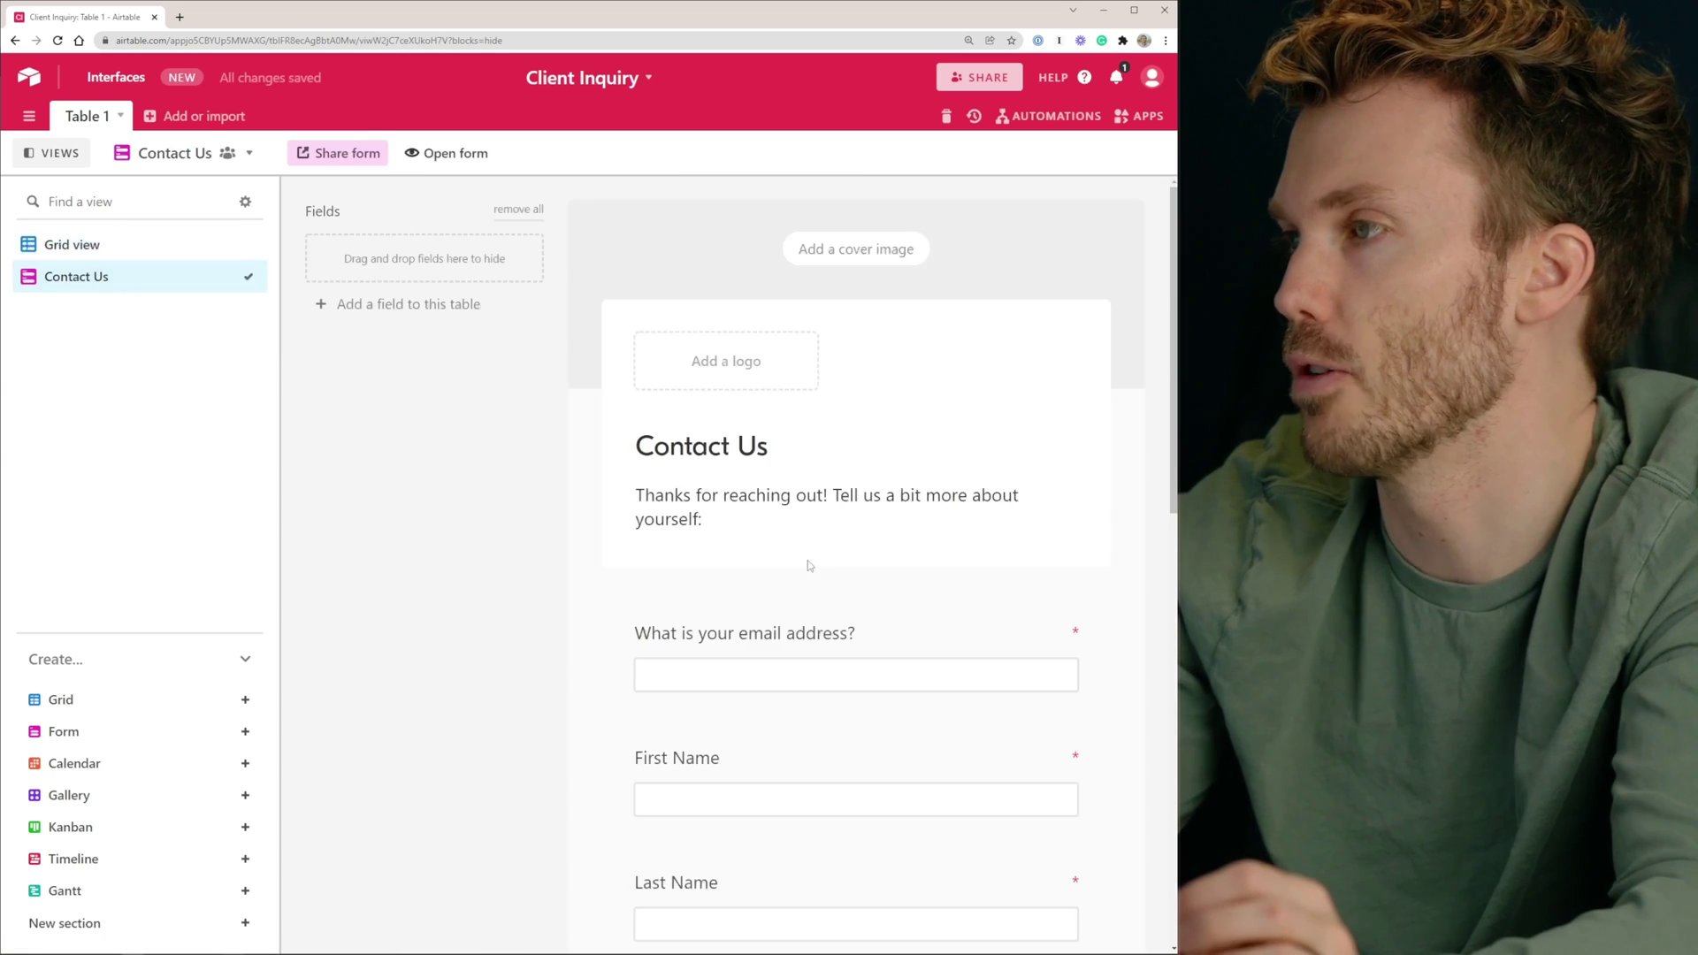
Show the 'Do you run a small business?' answers as a list instead of a dropdown
{"action": "scroll", "coordinate": [851, 432], "scroll_direction": "down", "scroll_amount": 3}
{"action": "scroll", "coordinate": [854, 440], "scroll_direction": "down", "scroll_amount": 2}
{"action": "left_click", "coordinate": [672, 575]}
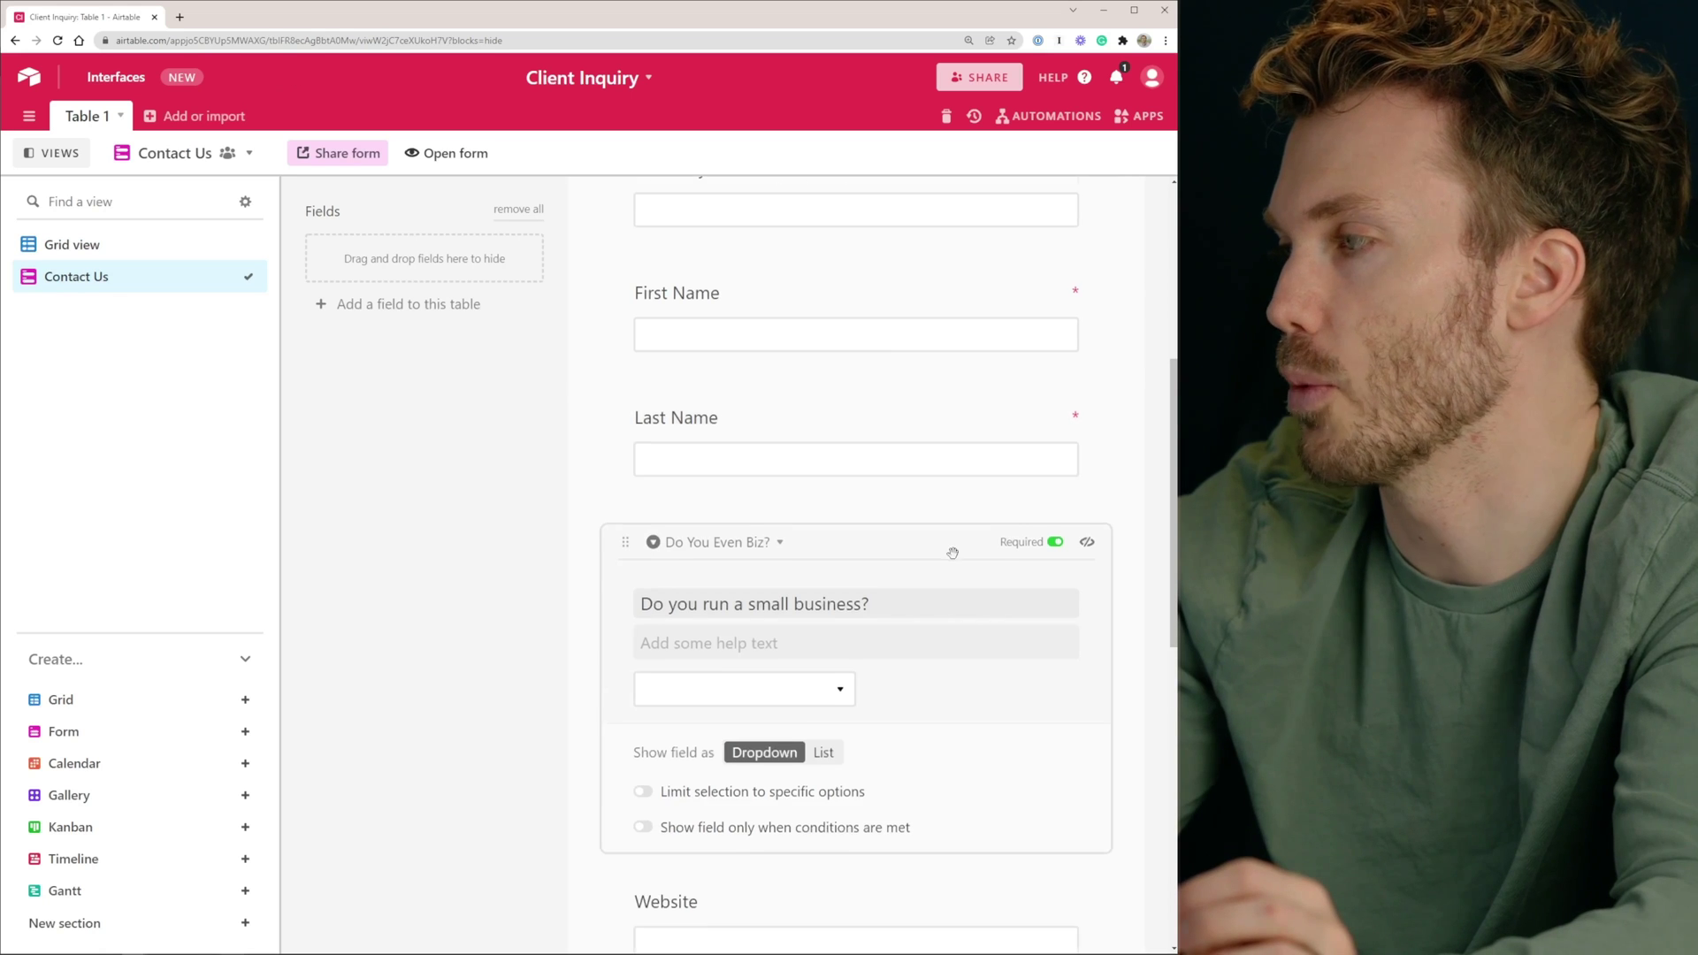
{"action": "scroll", "coordinate": [639, 677], "scroll_direction": "down", "scroll_amount": 2}
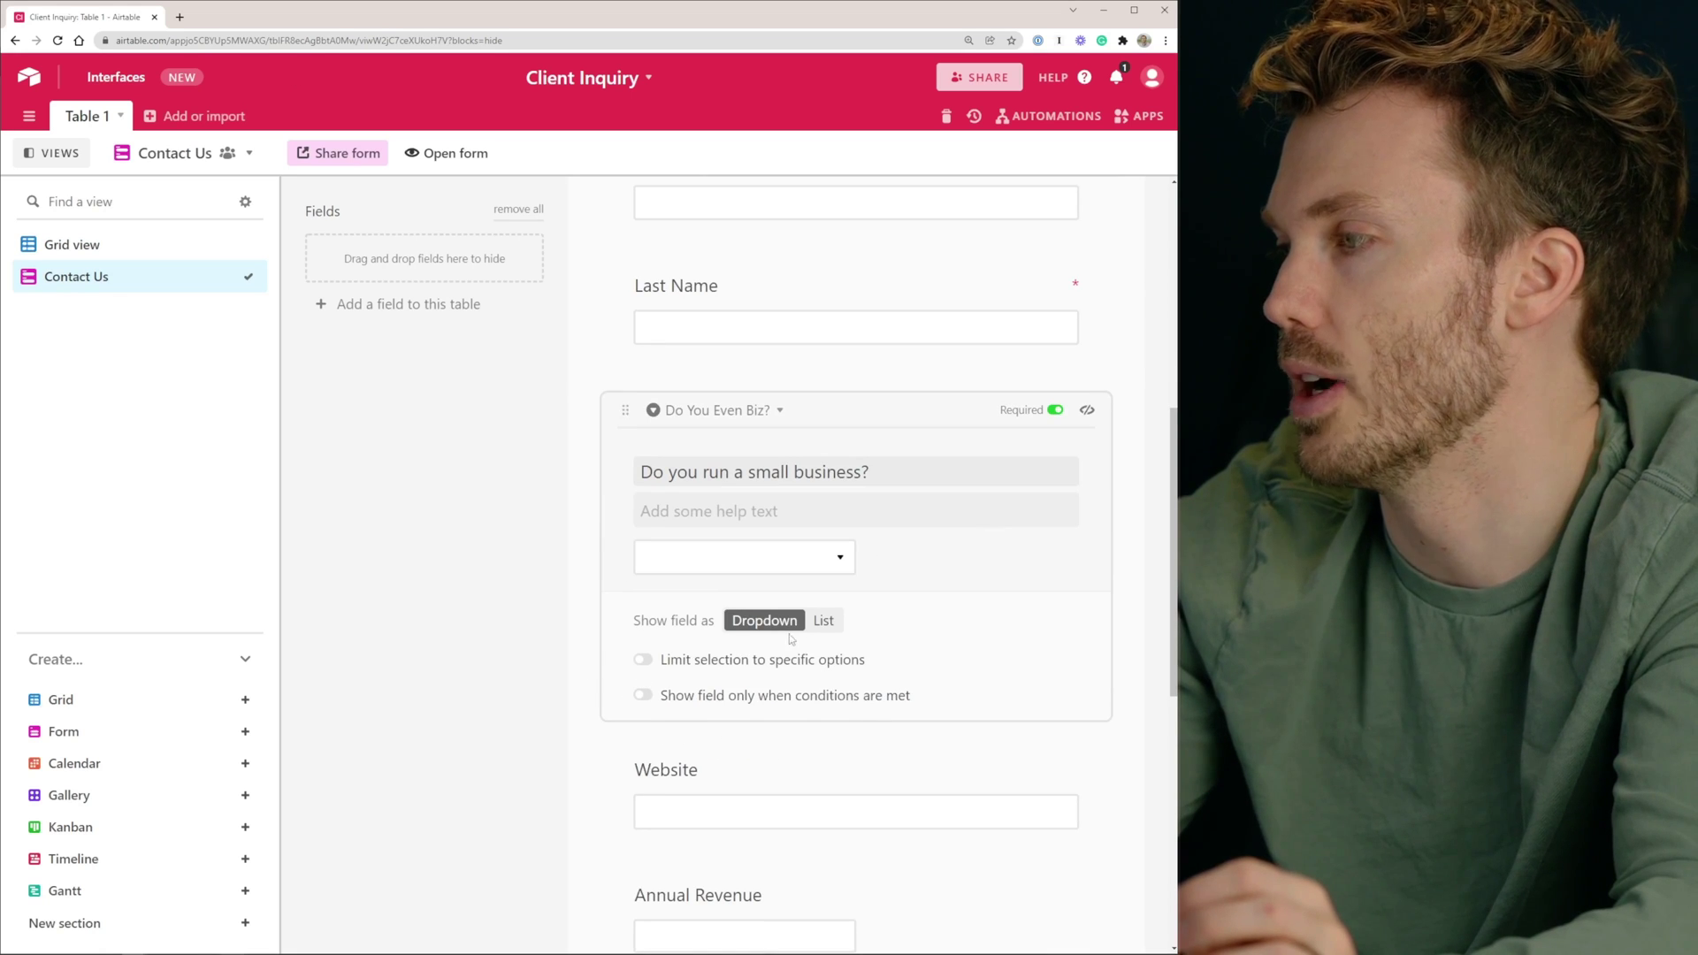
{"action": "left_click", "coordinate": [822, 621]}
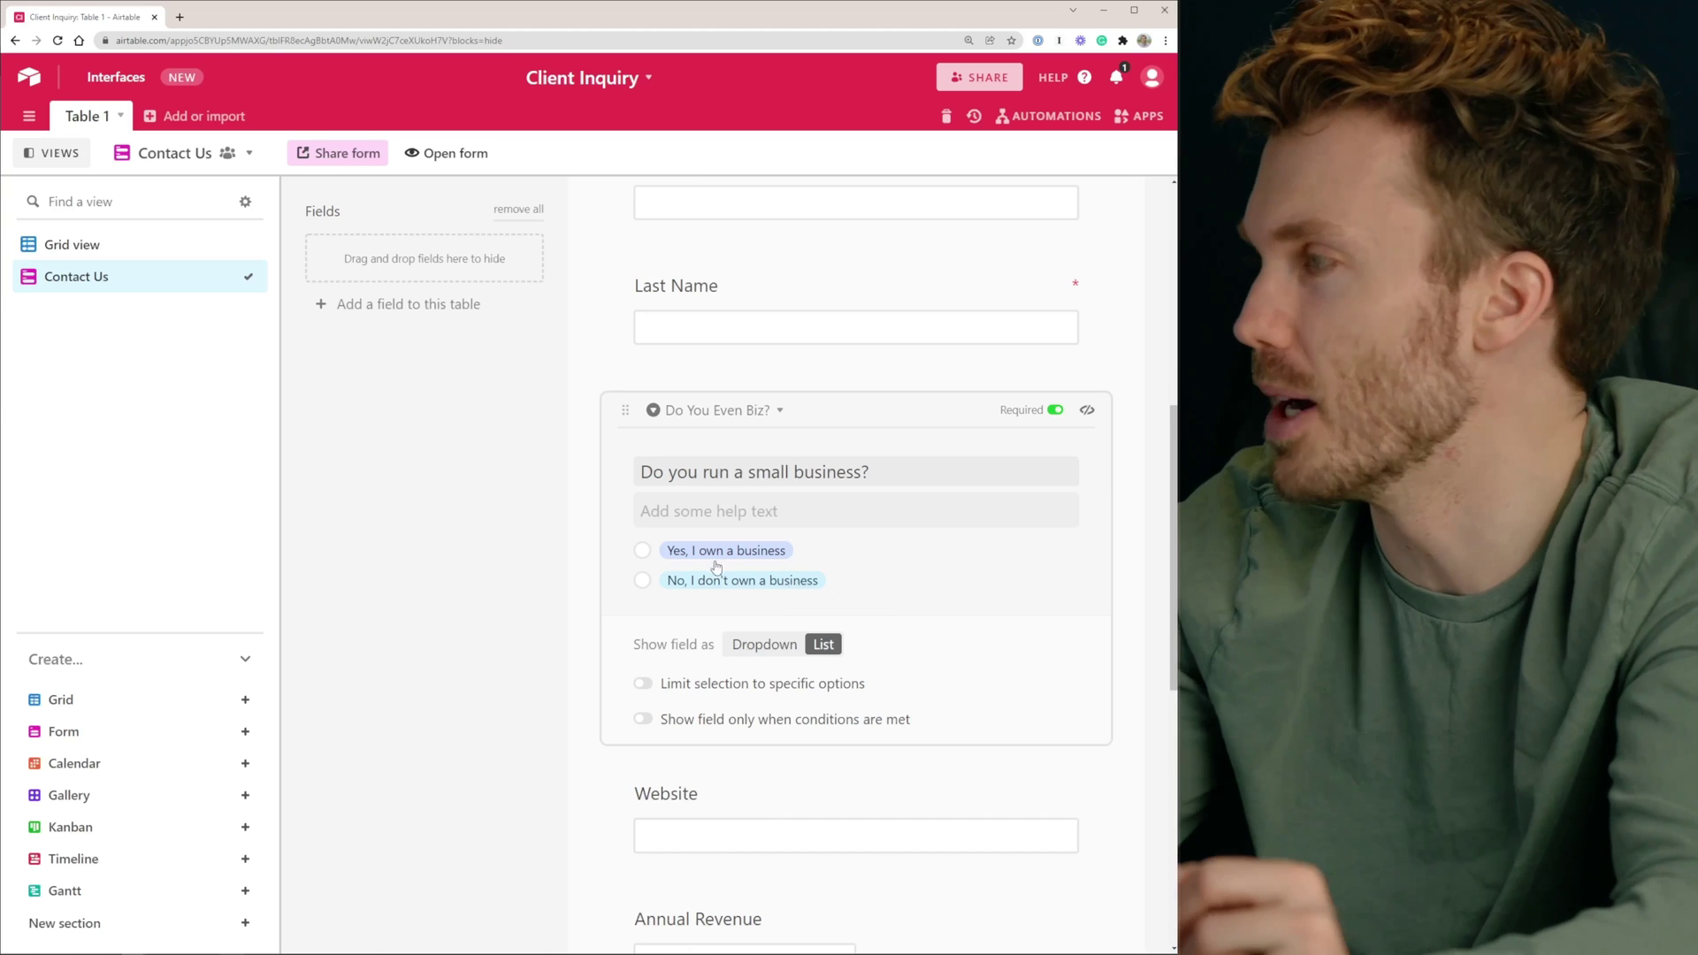
{"action": "left_click", "coordinate": [508, 586]}
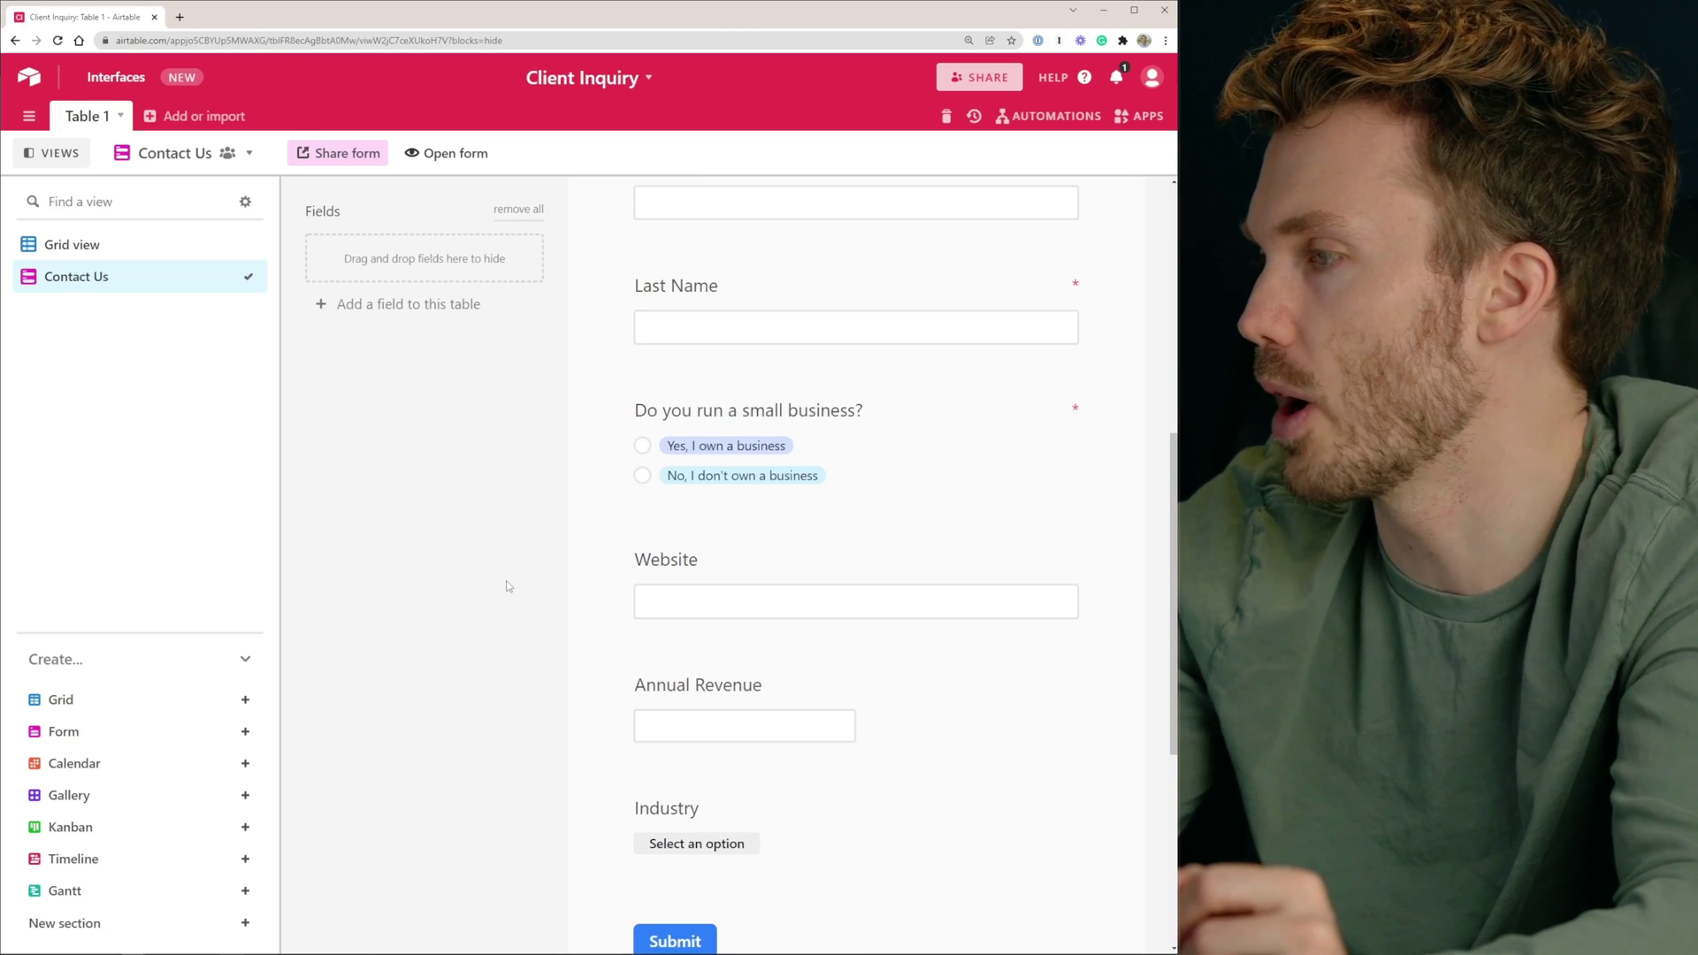
{"action": "scroll", "coordinate": [531, 576], "scroll_direction": "down", "scroll_amount": 2}
{"action": "scroll", "coordinate": [796, 353], "scroll_direction": "up", "scroll_amount": 1}
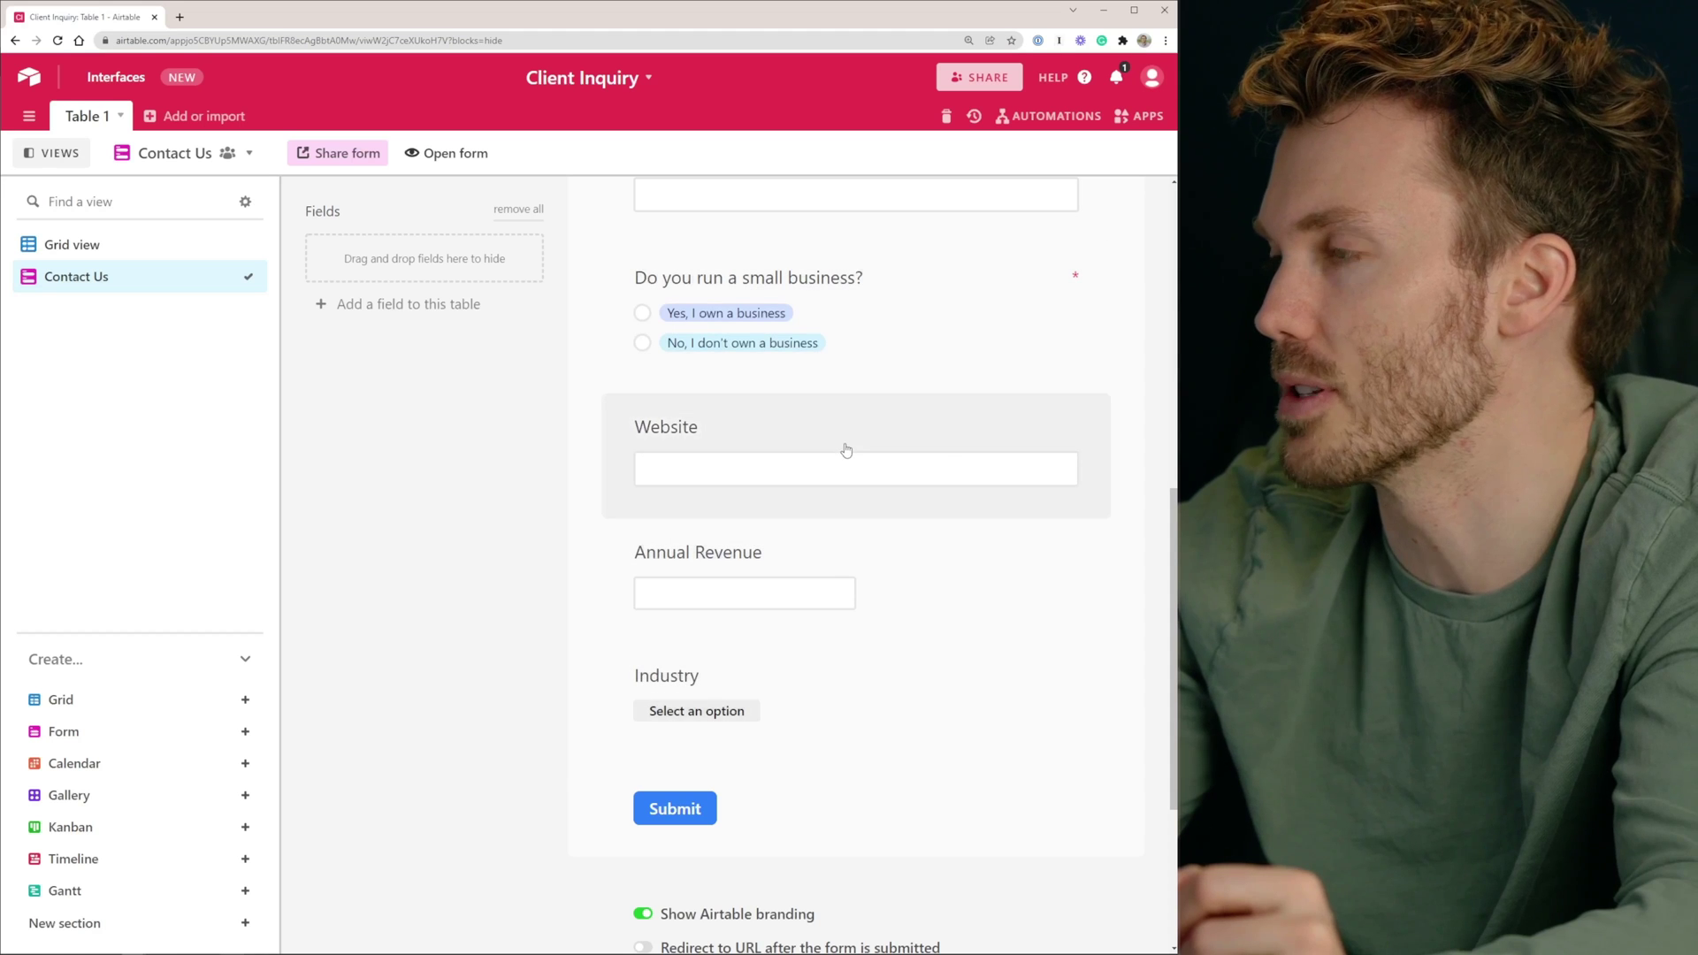
Show the Website question only when the answer is 'Yes, I own a business'
{"action": "left_click", "coordinate": [942, 447]}
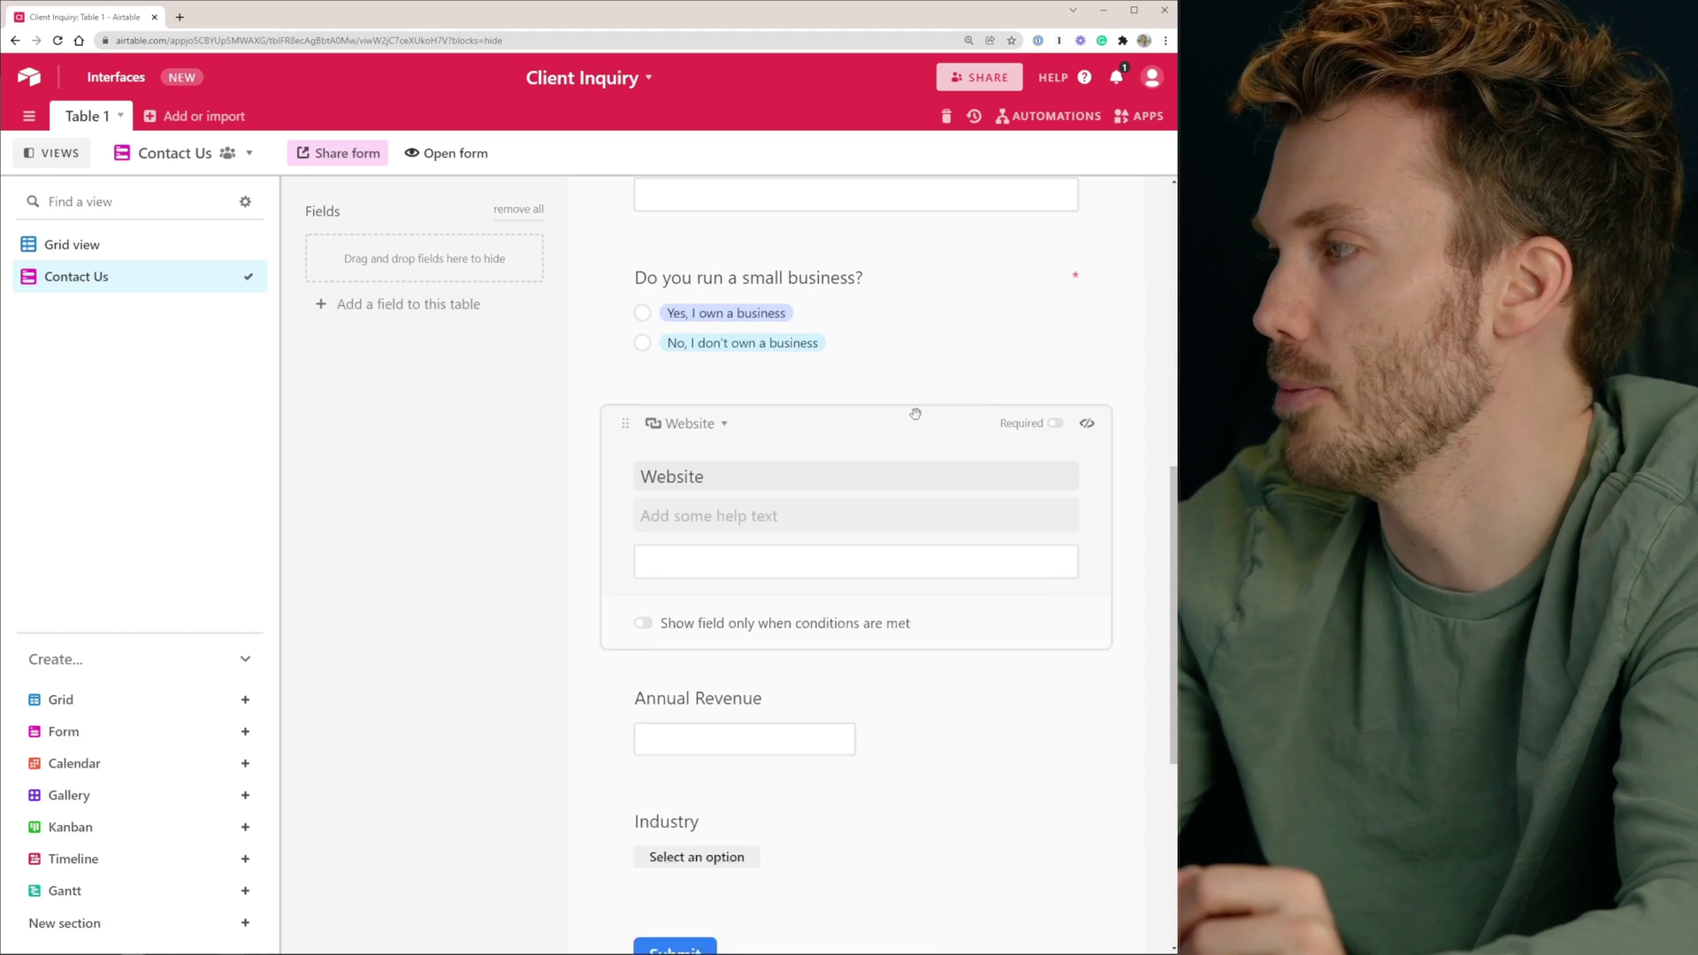
{"action": "left_click", "coordinate": [642, 636]}
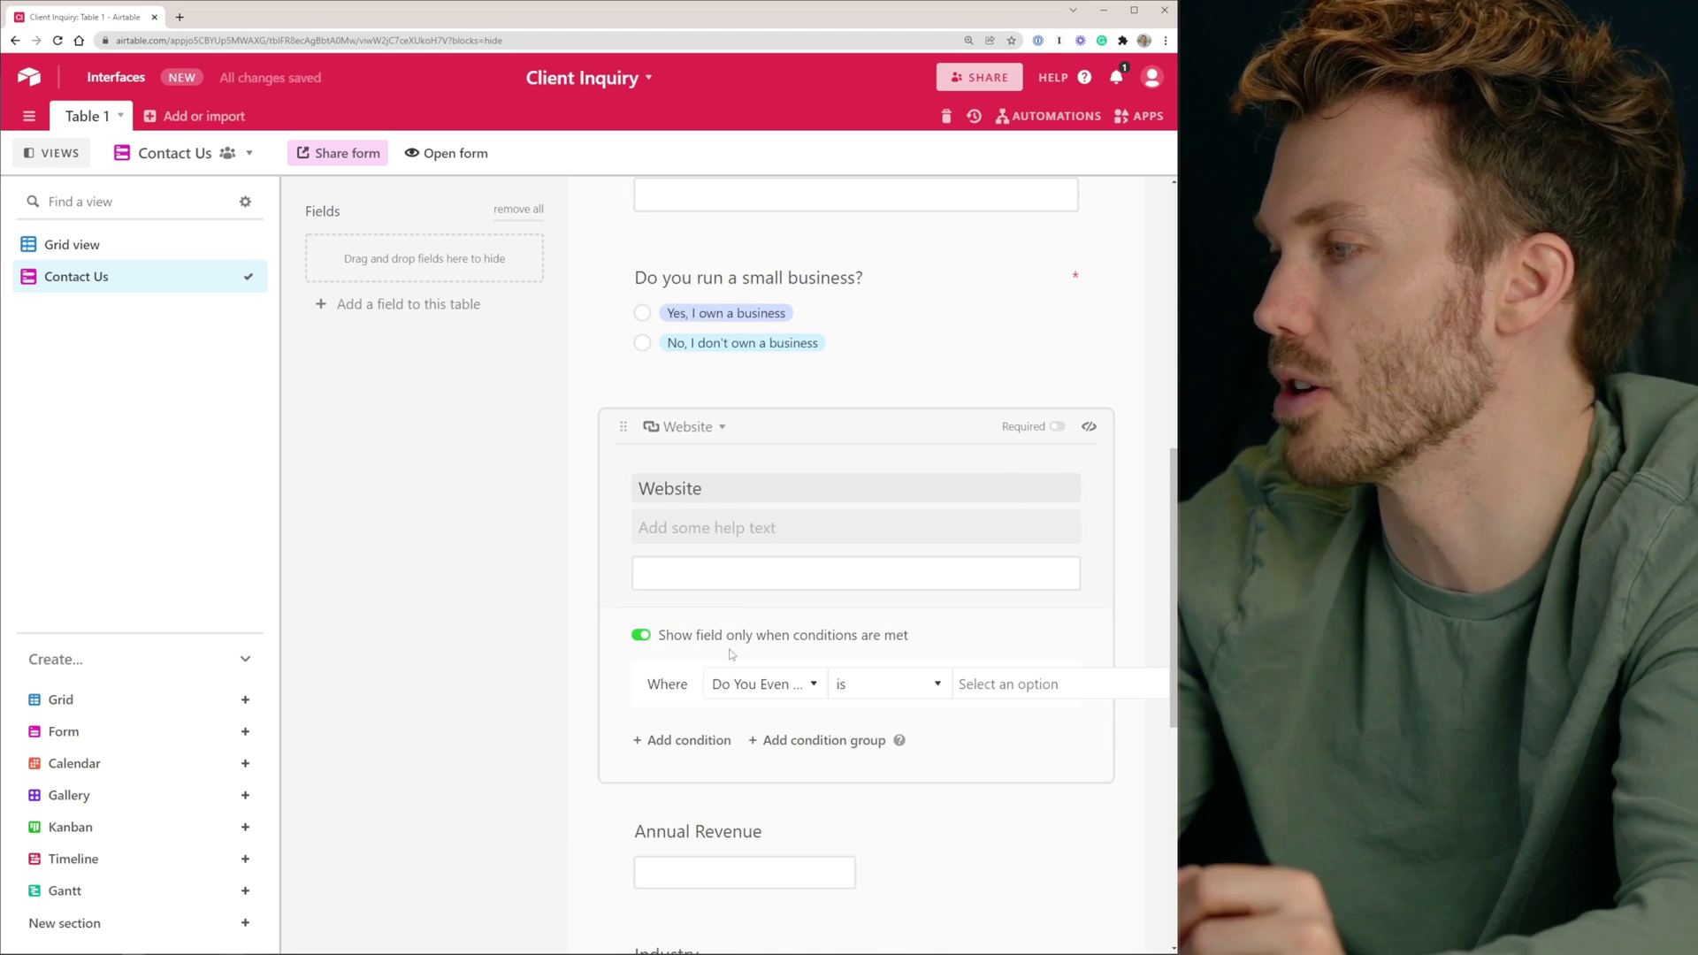
{"action": "left_click", "coordinate": [1011, 699]}
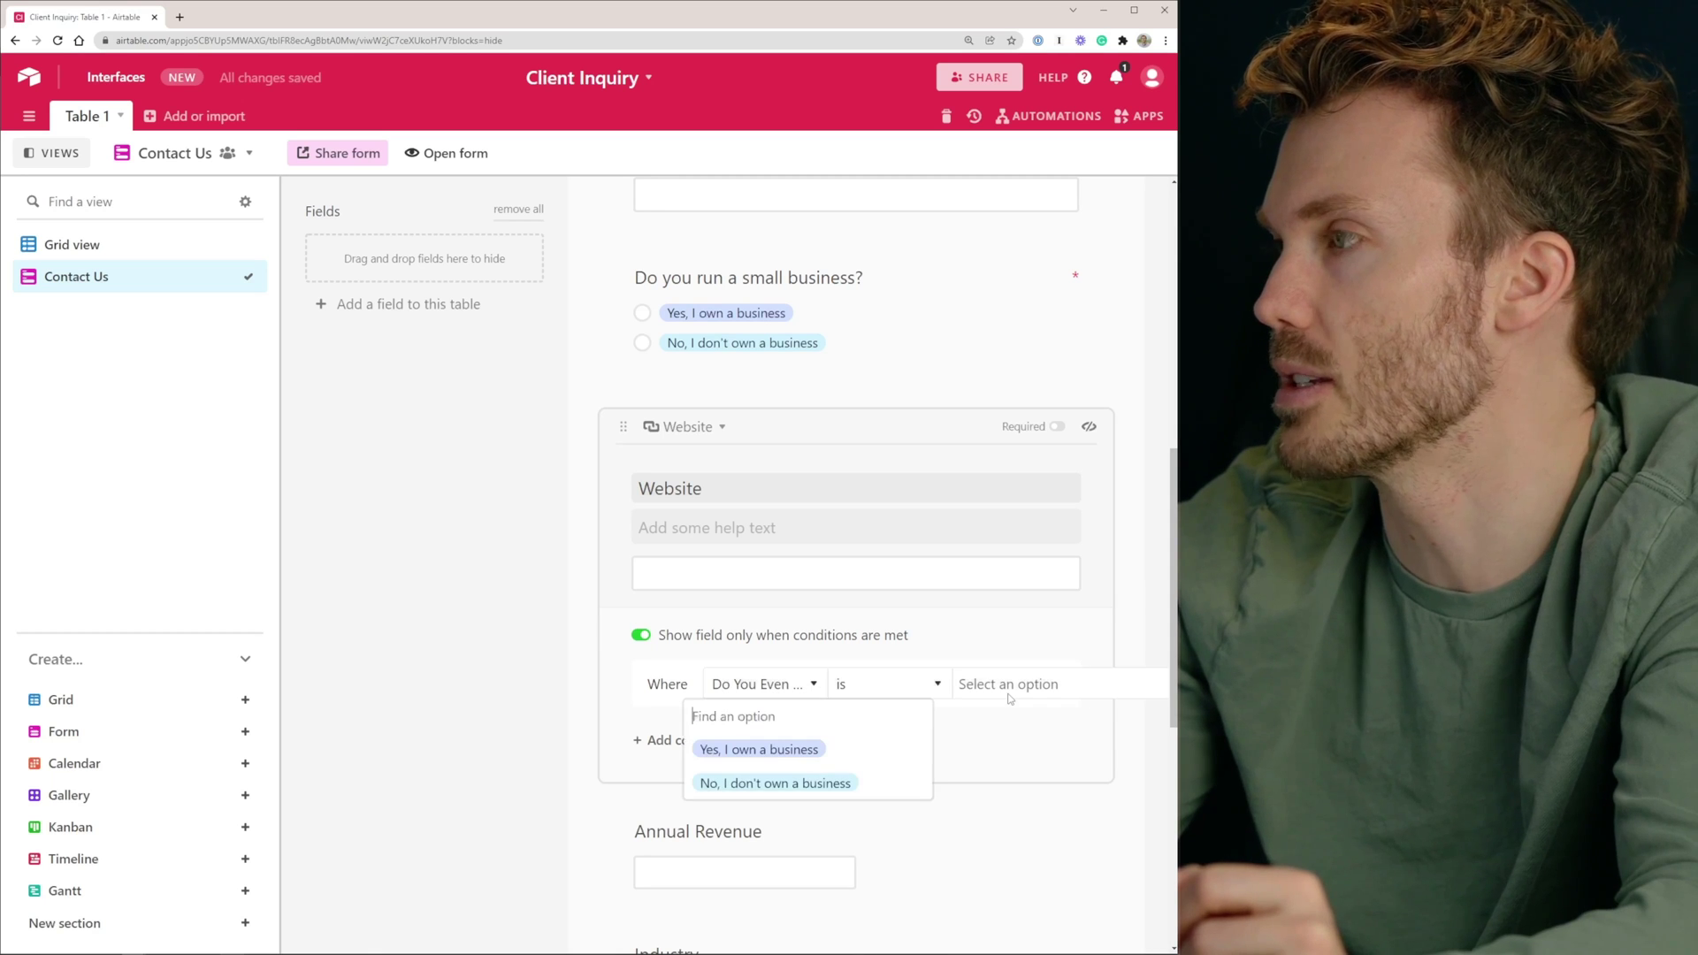
{"action": "left_click", "coordinate": [769, 750]}
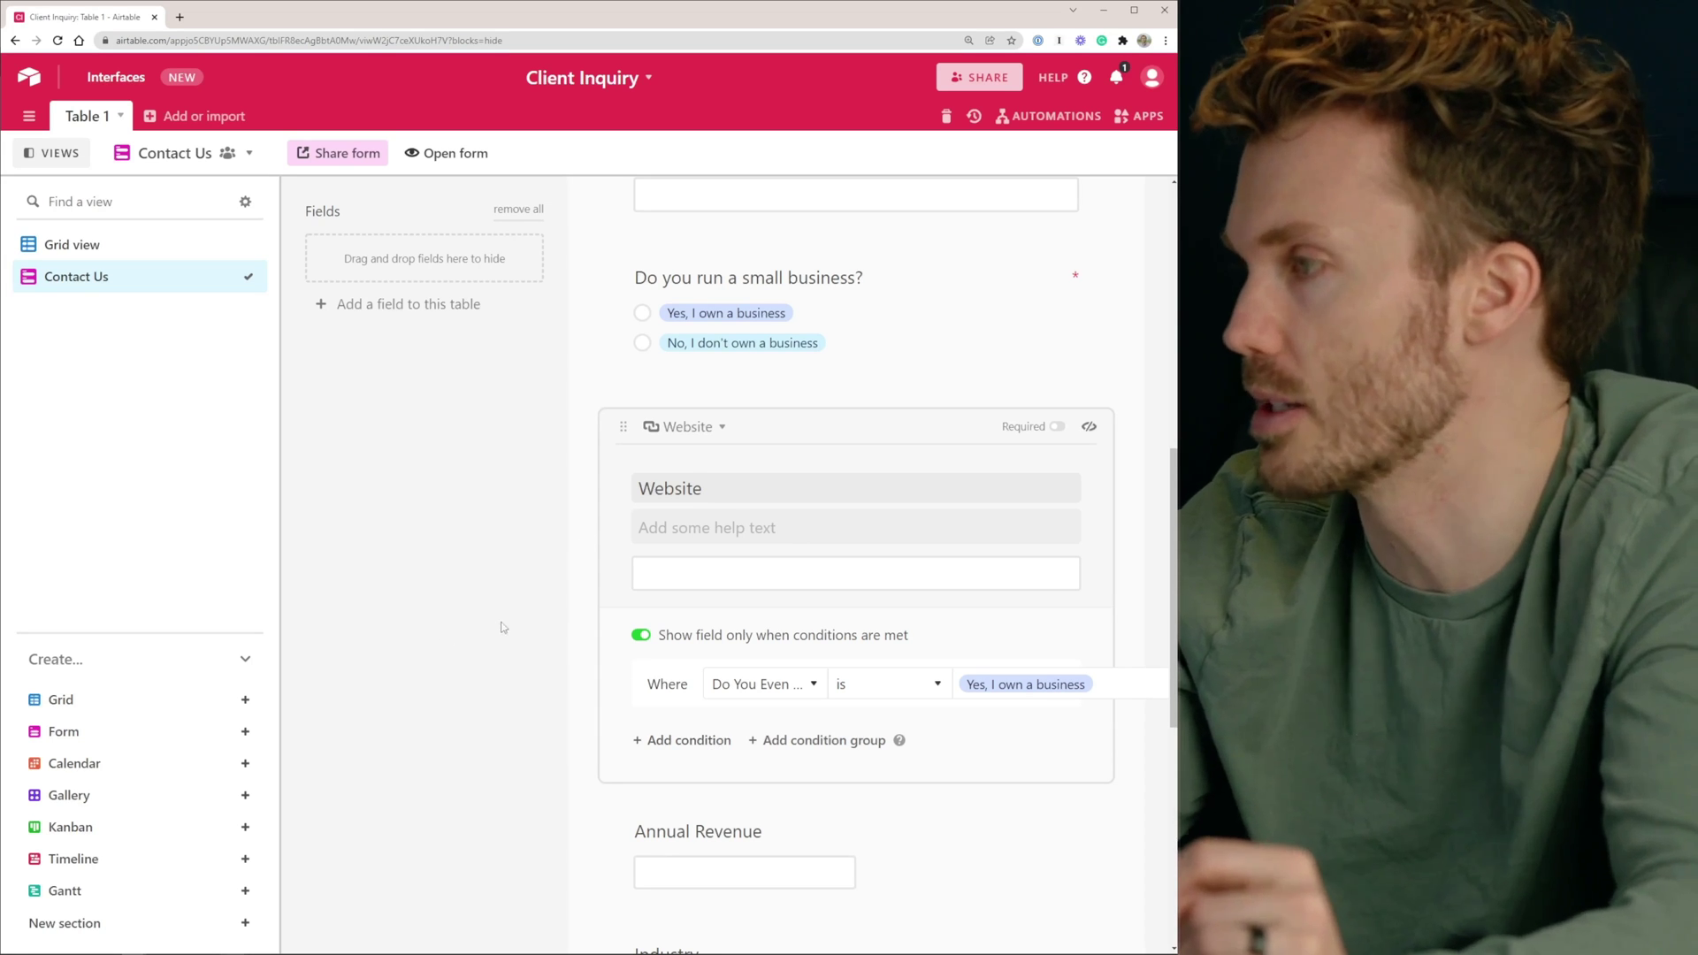
Retitle Website 'What is your web address?' and Annual Revenue 'What is your approximate annual revenue?'
{"action": "double_click", "coordinate": [796, 482]}
{"action": "type", "text": "What is your web"}
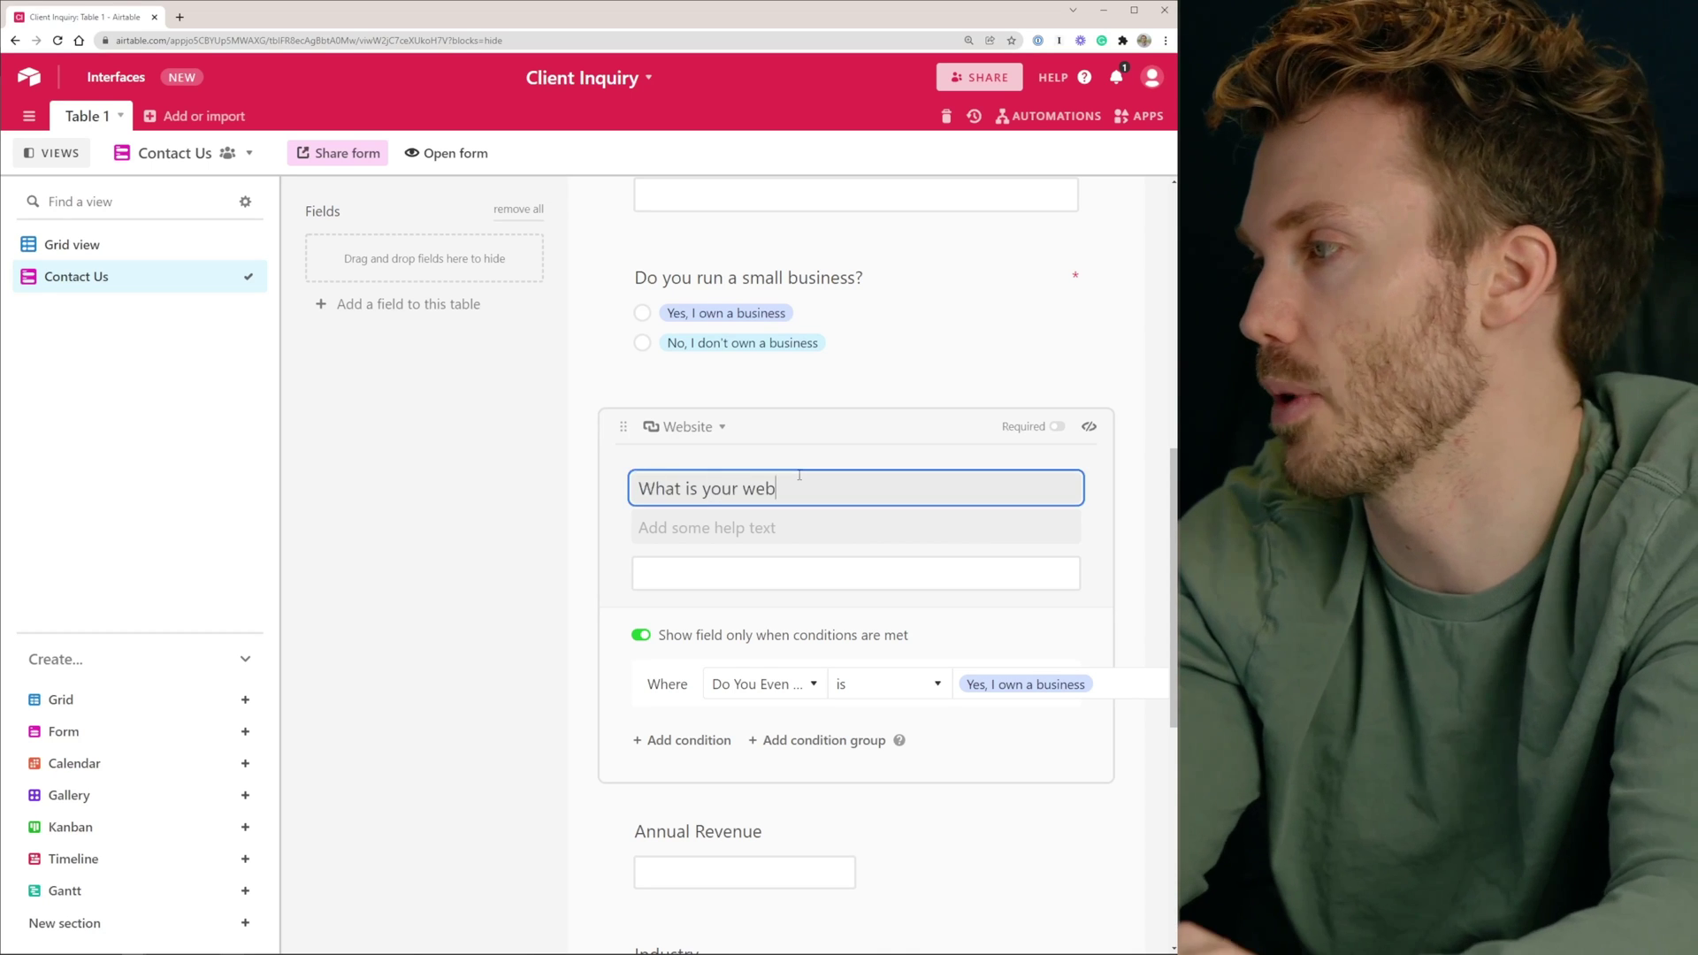
{"action": "type", "text": " address?"}
{"action": "key", "text": "Tab"}
{"action": "type", "text": "What is you"}
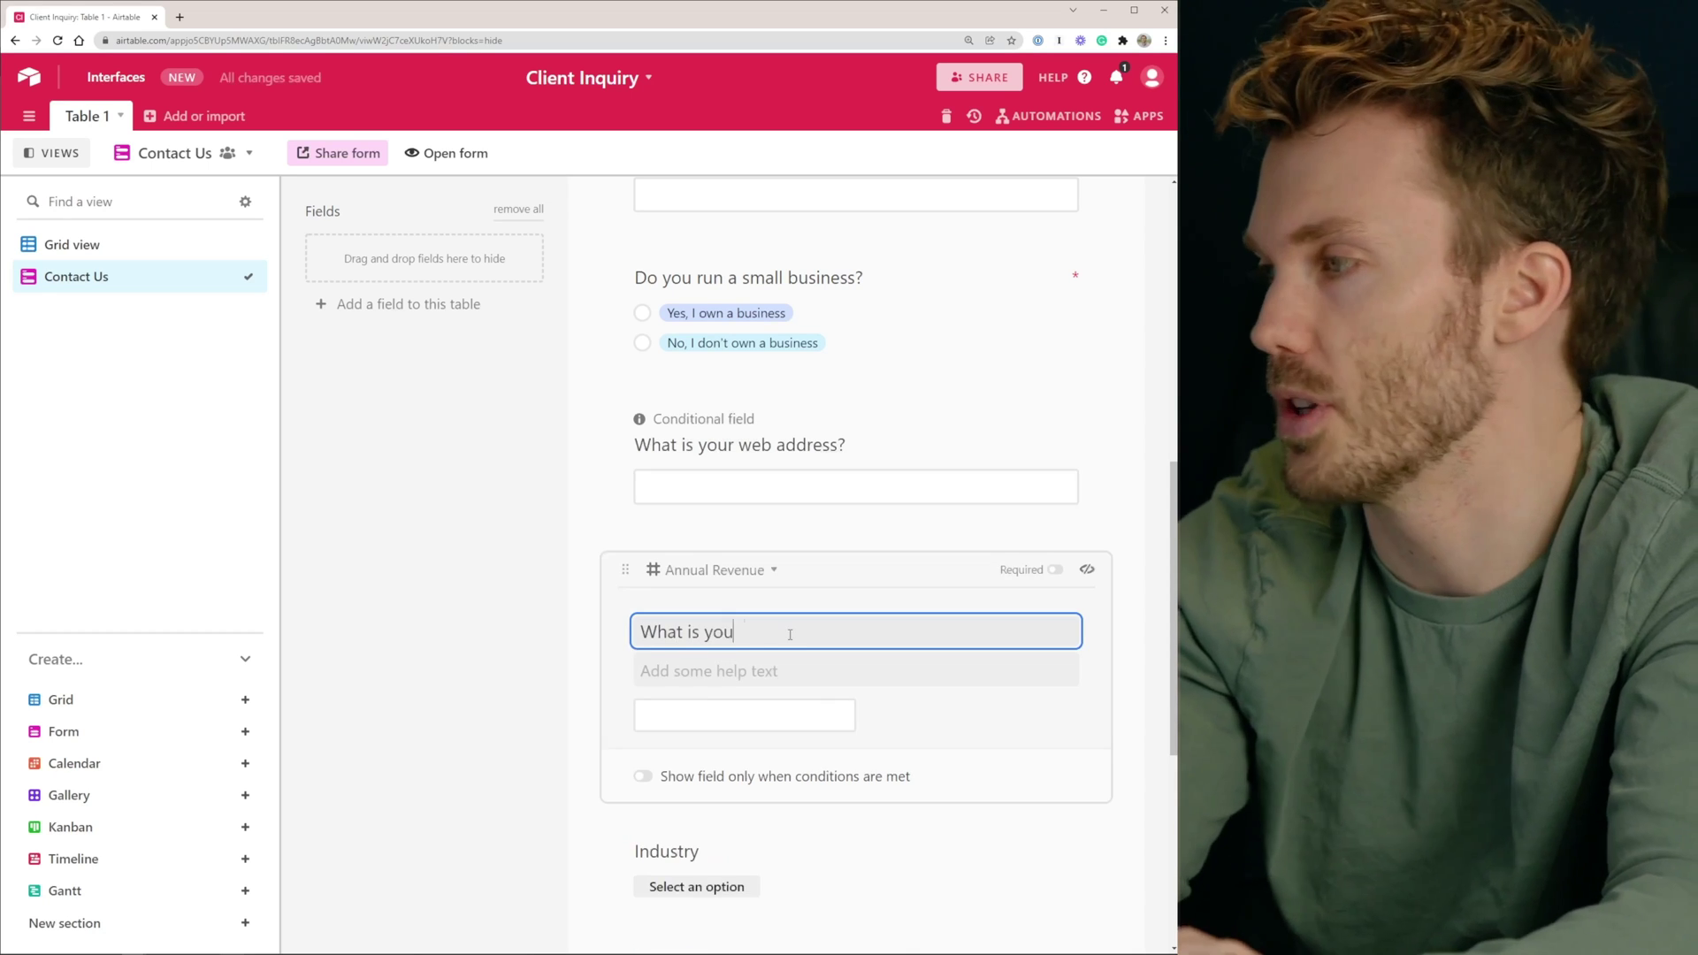
{"action": "type", "text": "r approximate ann"}
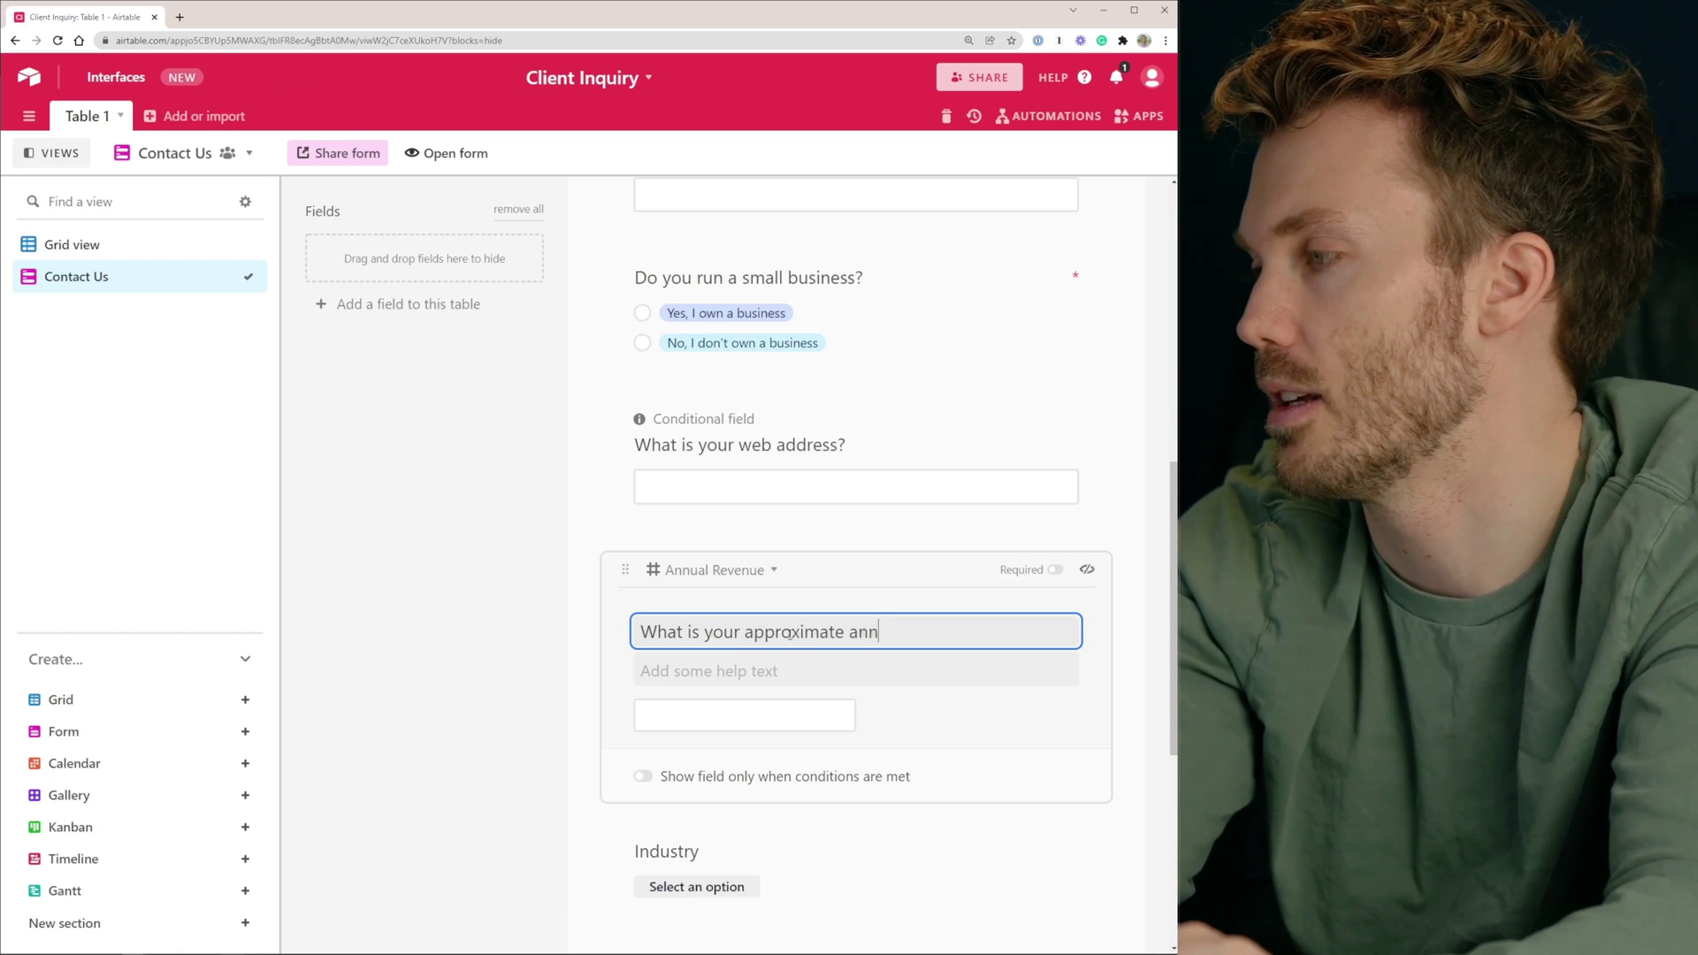
{"action": "type", "text": "ual revenue?"}
Show Annual Revenue only when Do You Even Biz? is 'Yes, I own a business'
{"action": "scroll", "coordinate": [789, 635], "scroll_direction": "down", "scroll_amount": 2}
{"action": "left_click", "coordinate": [829, 576]}
{"action": "scroll", "coordinate": [779, 325], "scroll_direction": "down", "scroll_amount": 2}
{"action": "left_click", "coordinate": [763, 427]}
{"action": "left_click", "coordinate": [778, 460]}
{"action": "left_click", "coordinate": [1008, 427]}
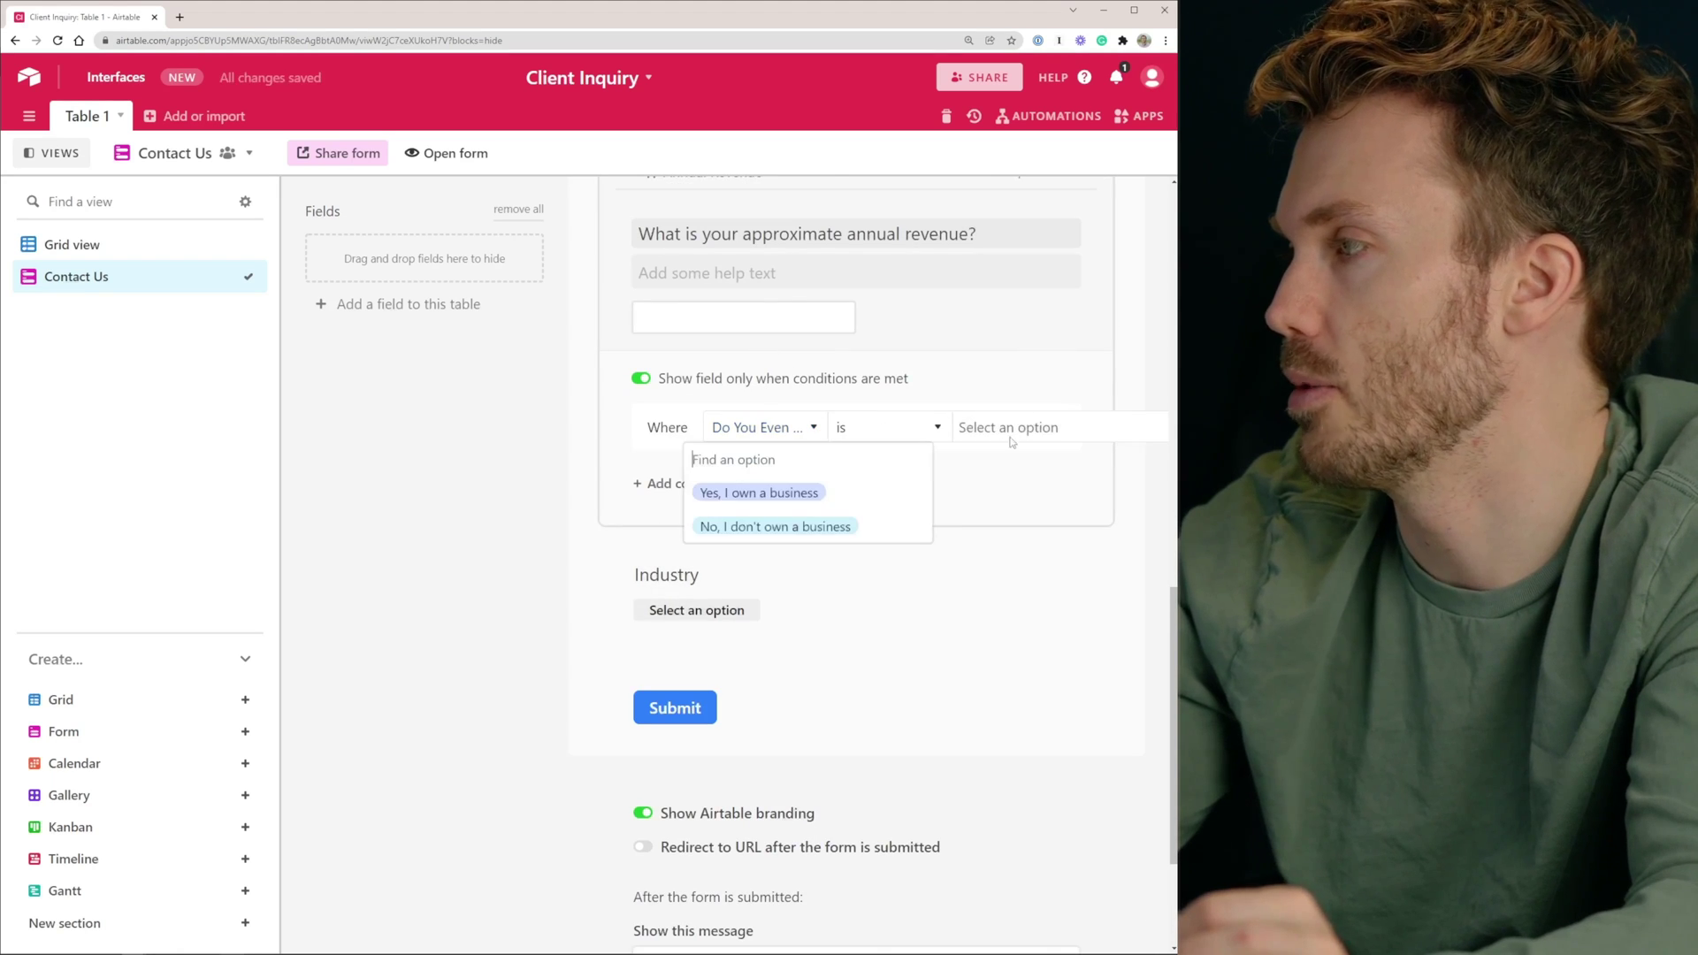
{"action": "left_click", "coordinate": [816, 510]}
Make Industry conditional on Do You Even Biz?, retitled 'What industry is your business in?', as a checkbox list
{"action": "left_click", "coordinate": [651, 542]}
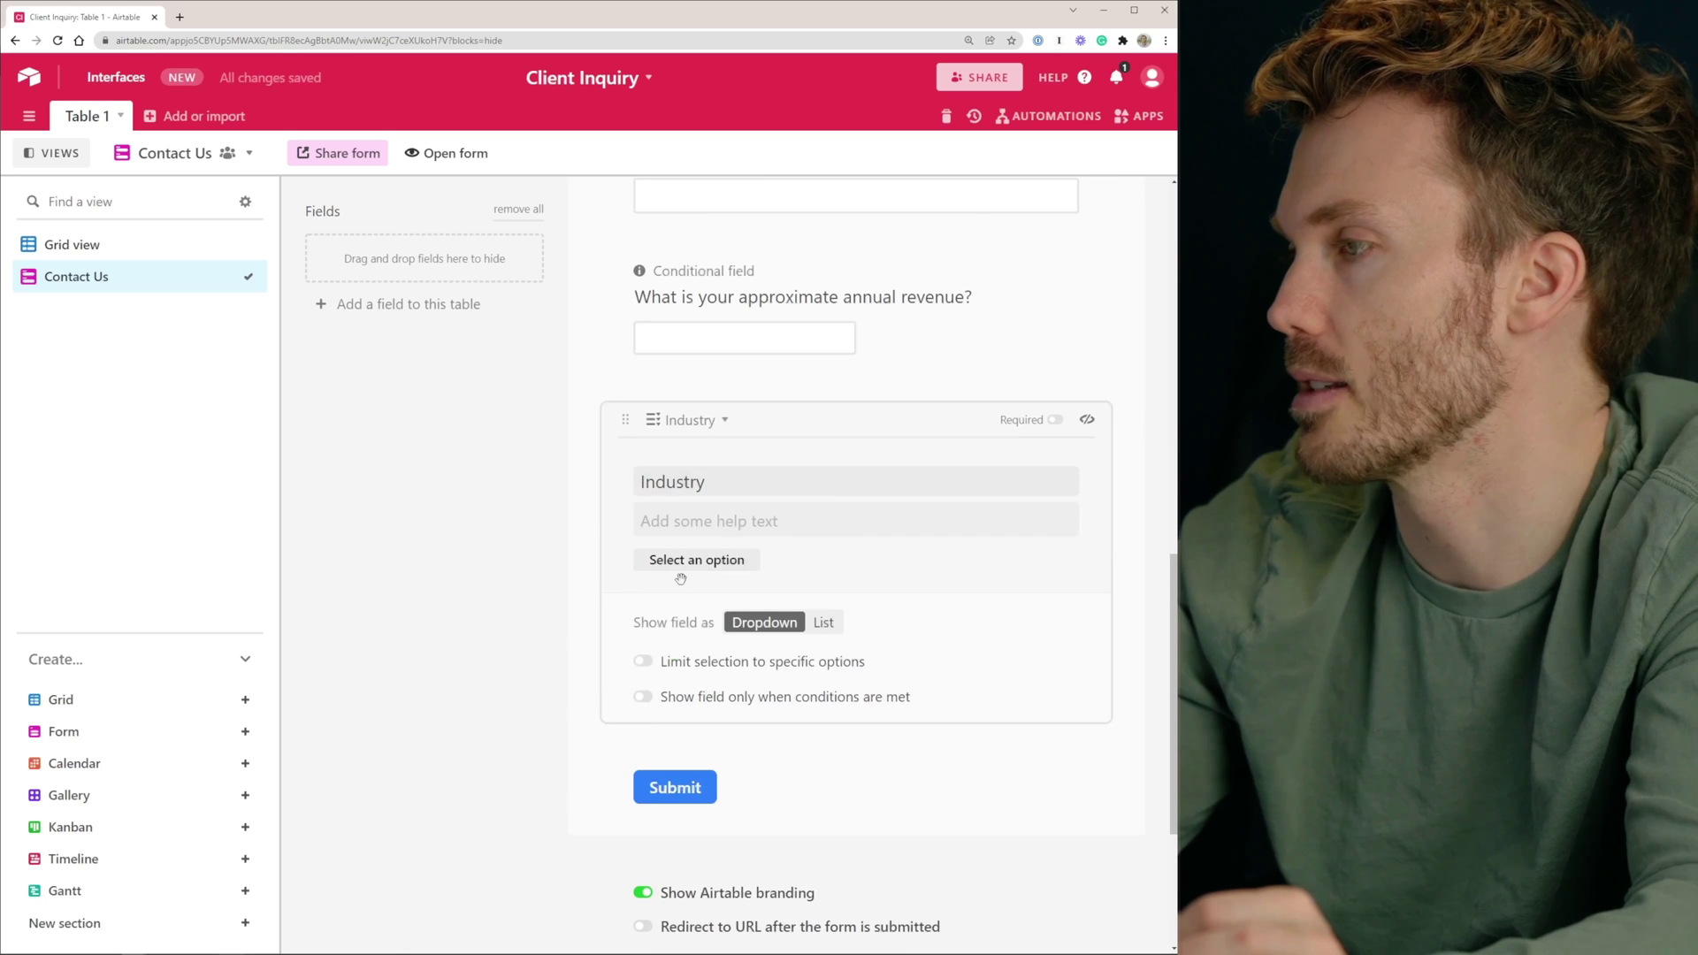
{"action": "left_click", "coordinate": [643, 697]}
{"action": "left_click", "coordinate": [758, 746]}
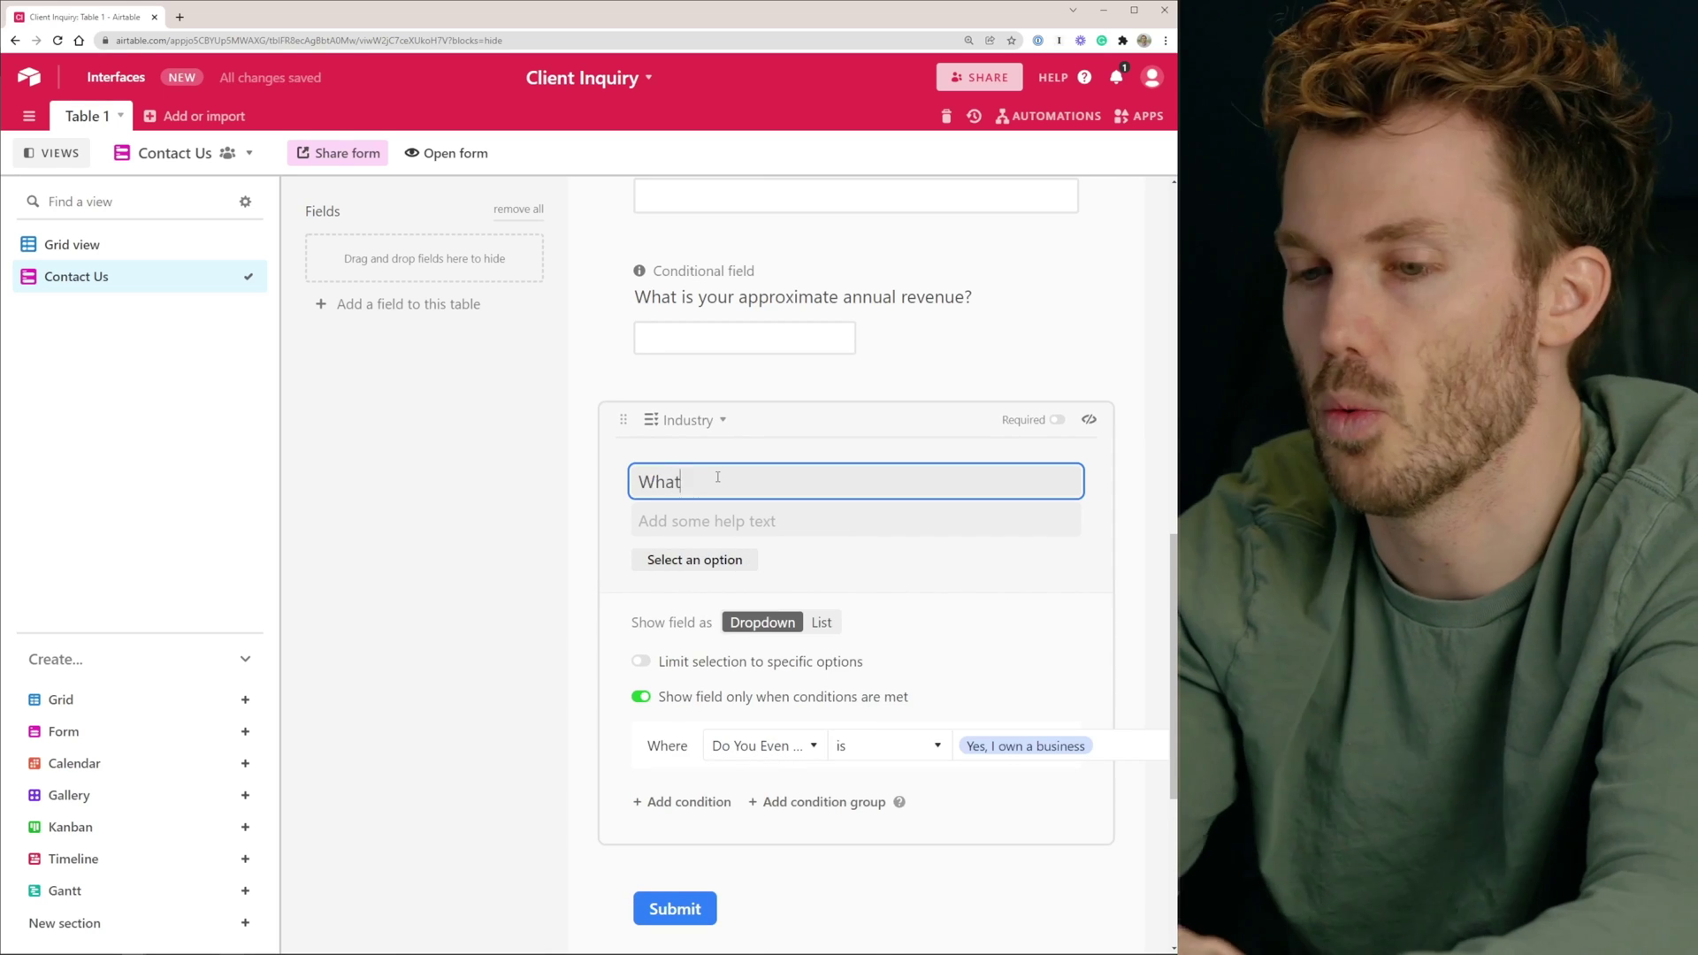
{"action": "type", "text": "industry is ou"}
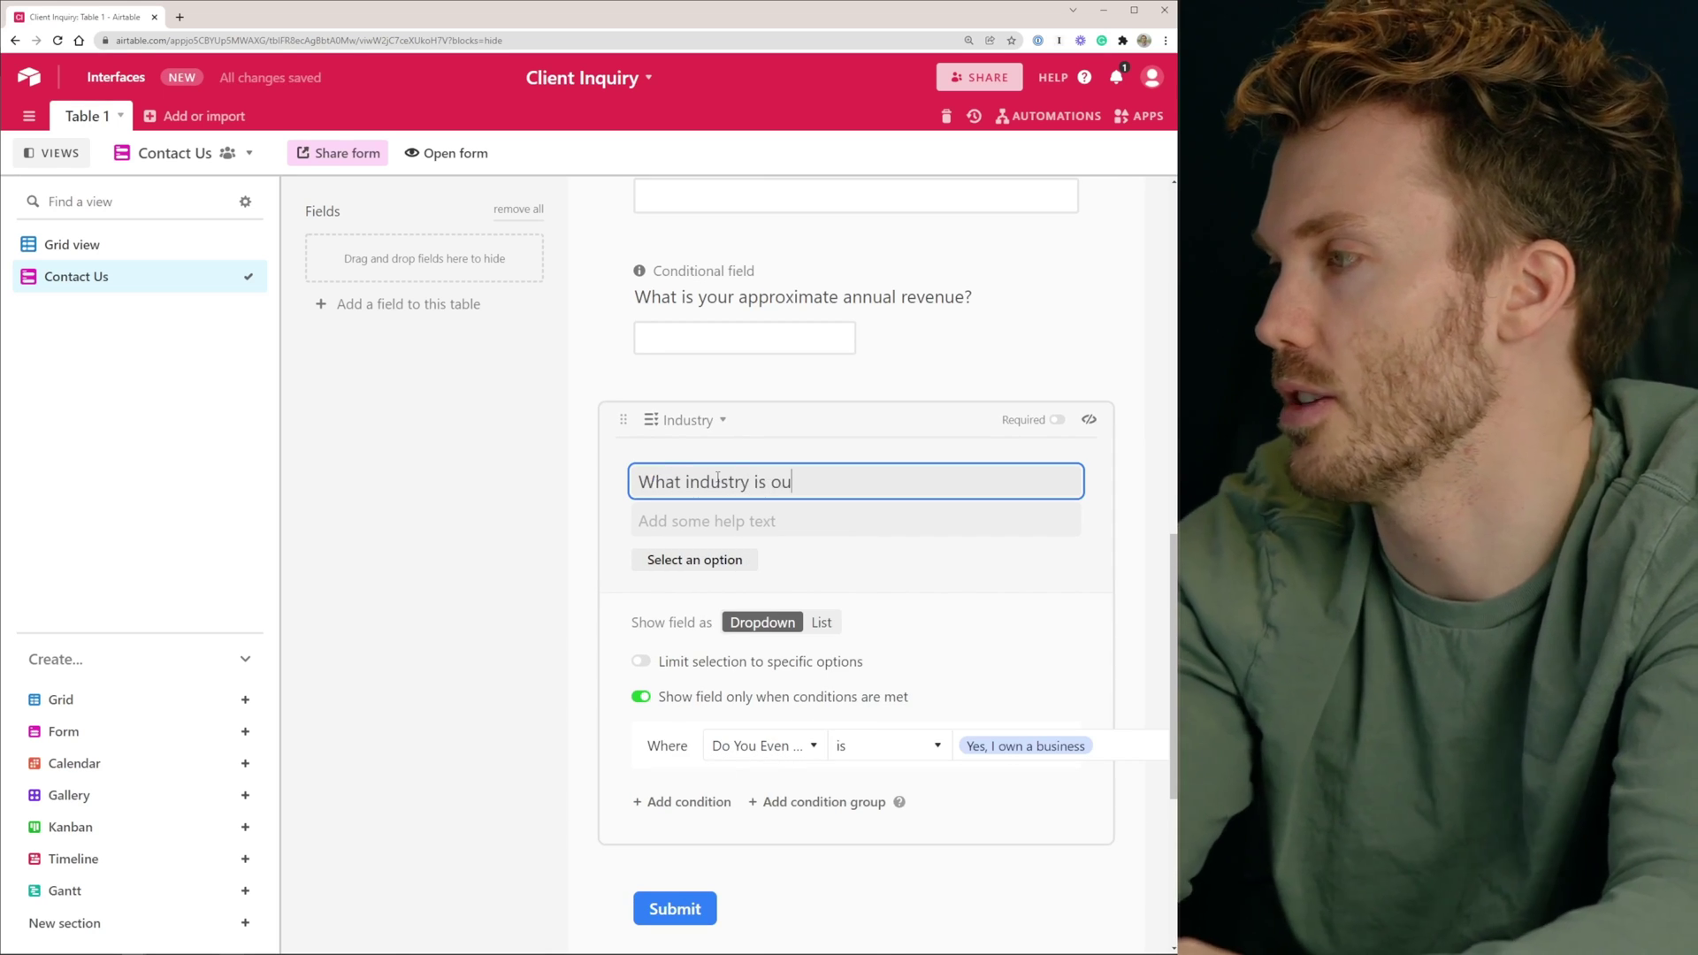
{"action": "key", "text": "BackSpace"}
{"action": "key", "text": "BackSpace"}
{"action": "type", "text": "your business in?"}
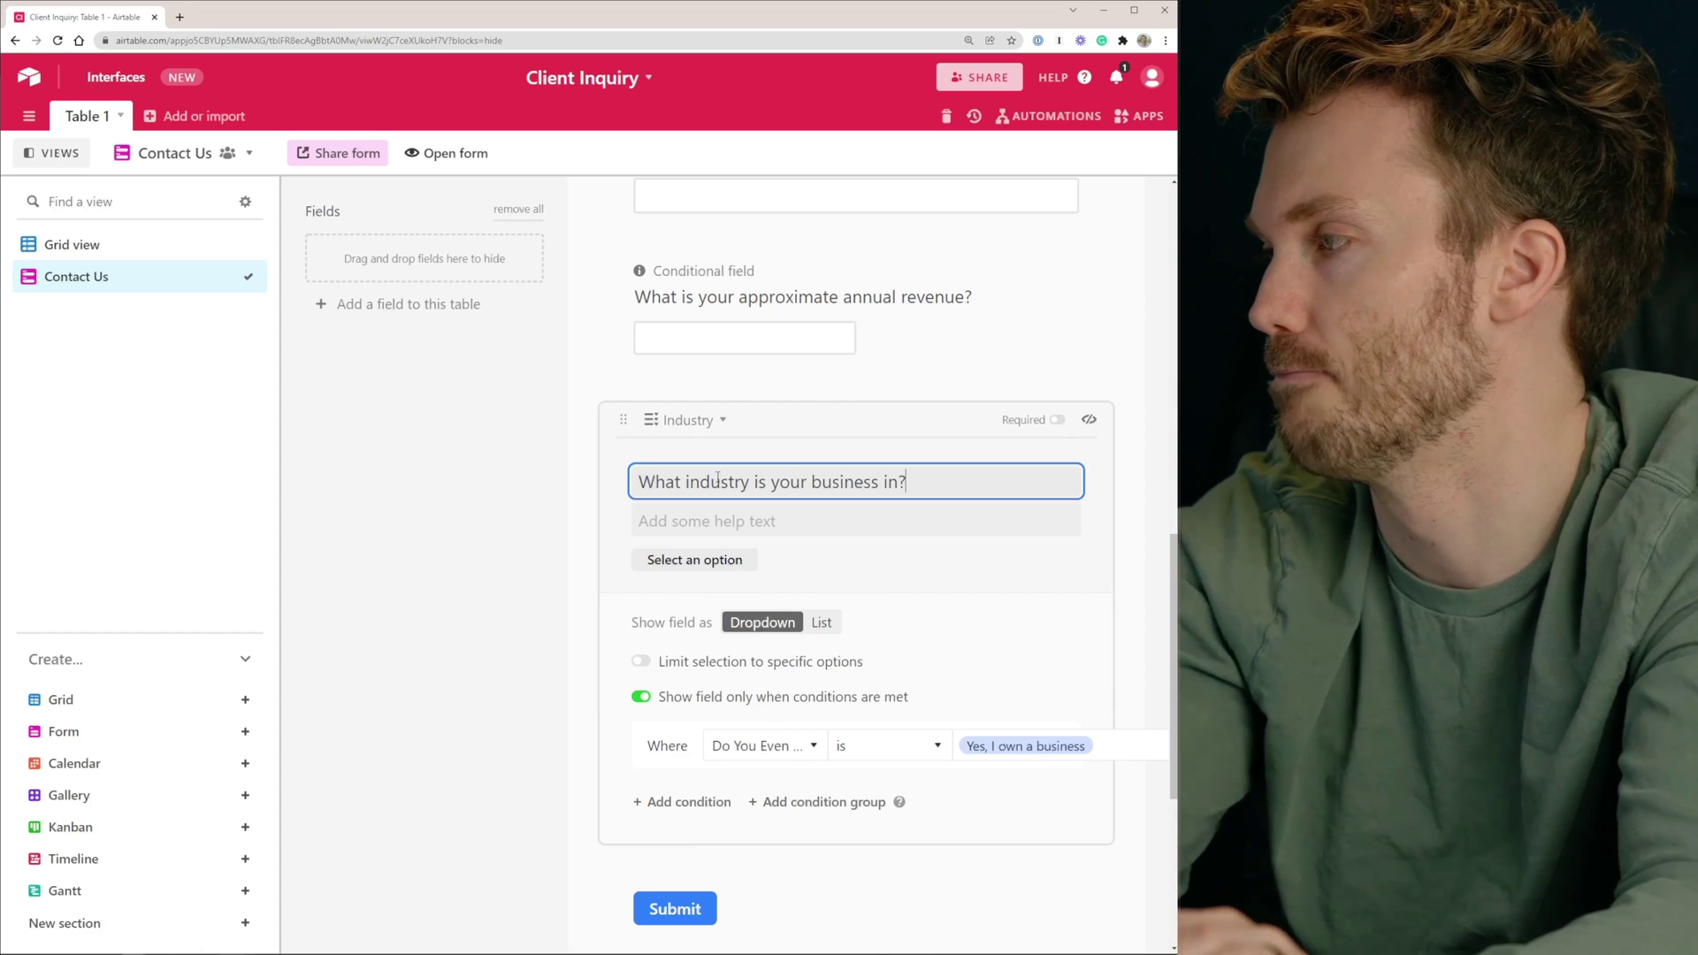
{"action": "left_click", "coordinate": [822, 623]}
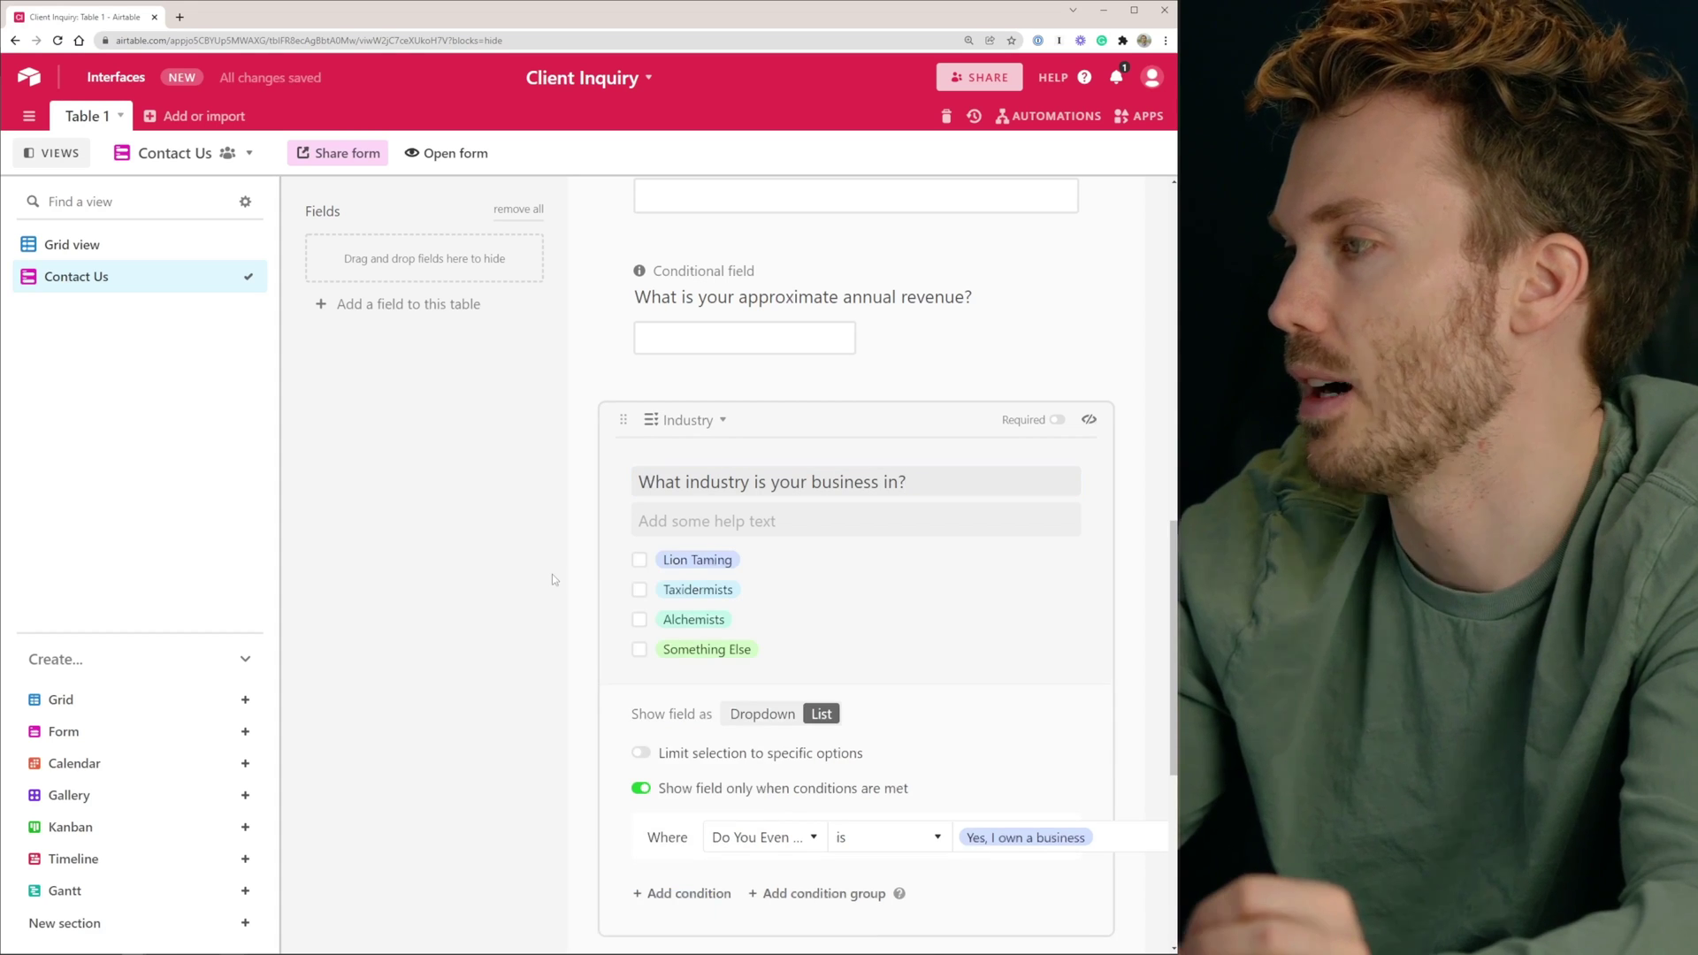
{"action": "left_click", "coordinate": [552, 575]}
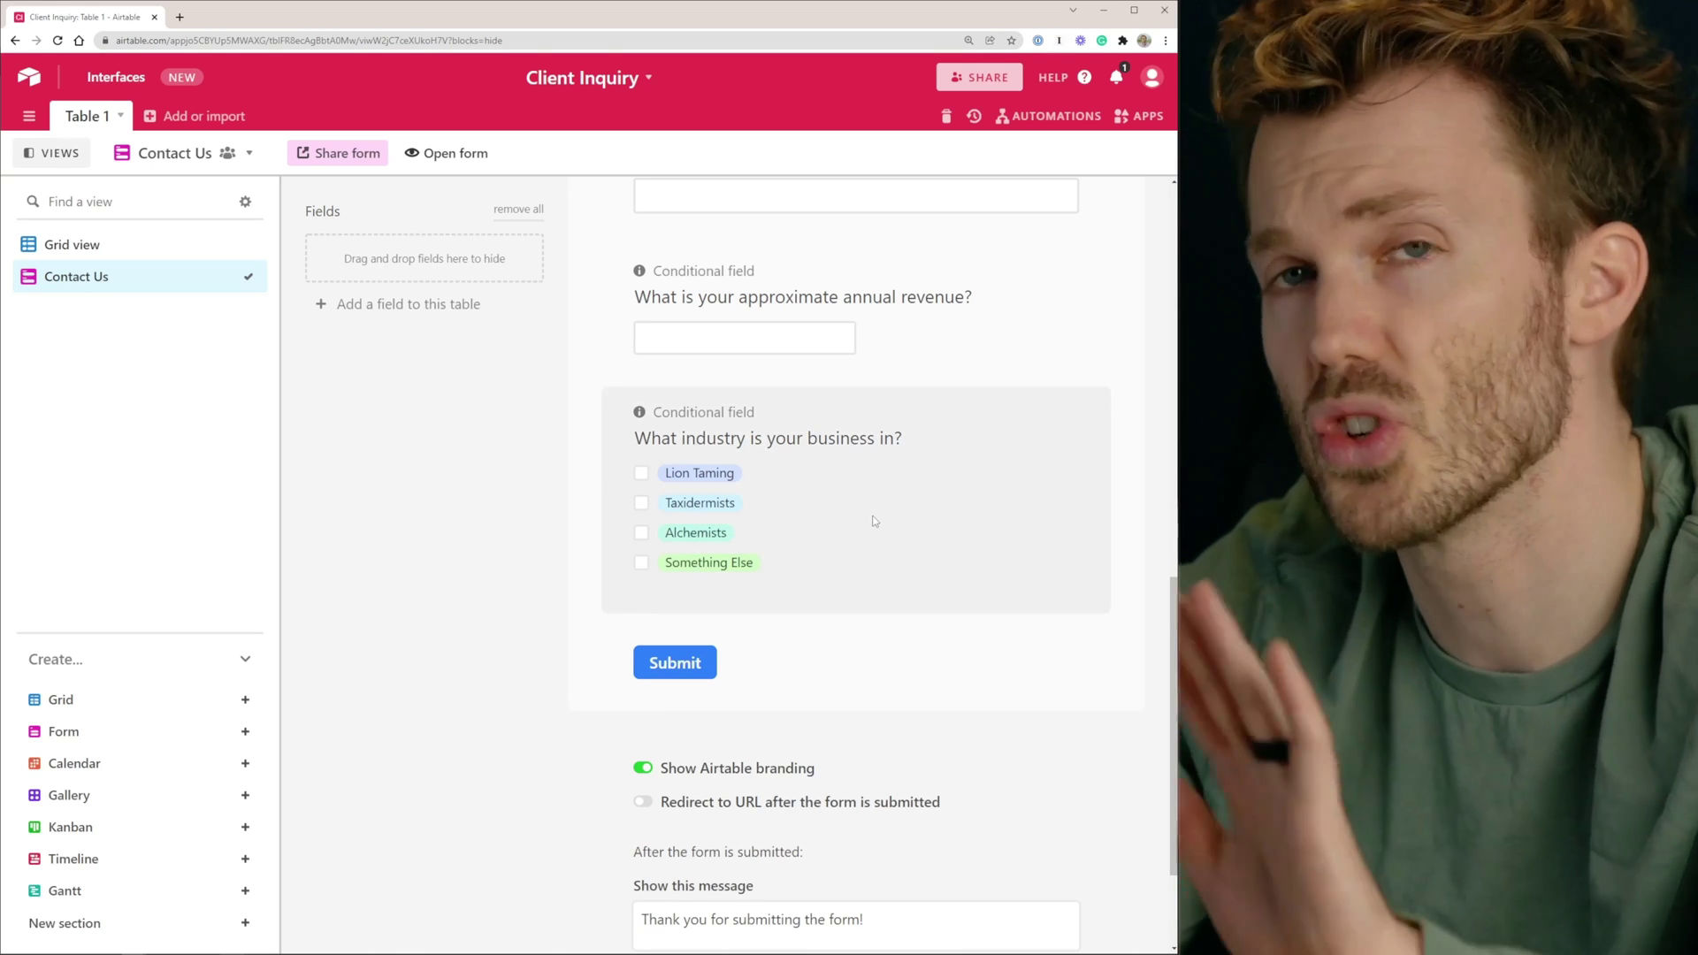
{"action": "scroll", "coordinate": [824, 521], "scroll_direction": "down", "scroll_amount": 2}
Relabel the submit button 'LET DO IT 🚀' and turn off Airtable branding
{"action": "left_click", "coordinate": [672, 531]}
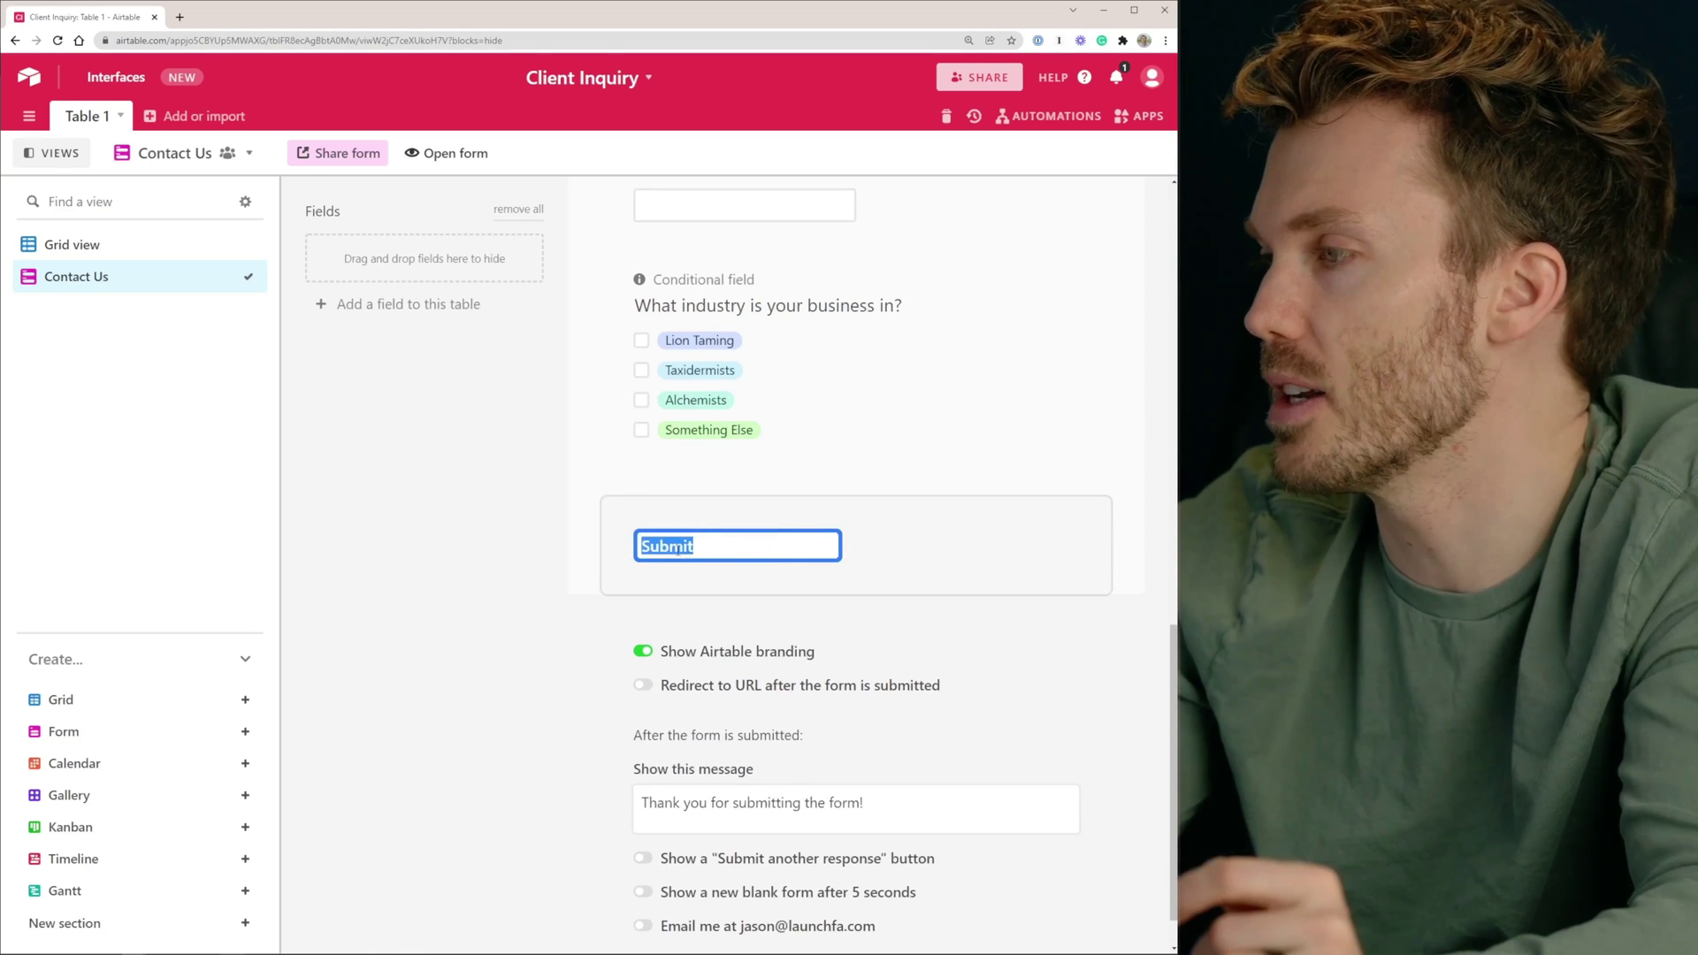
{"action": "type", "text": "LET"}
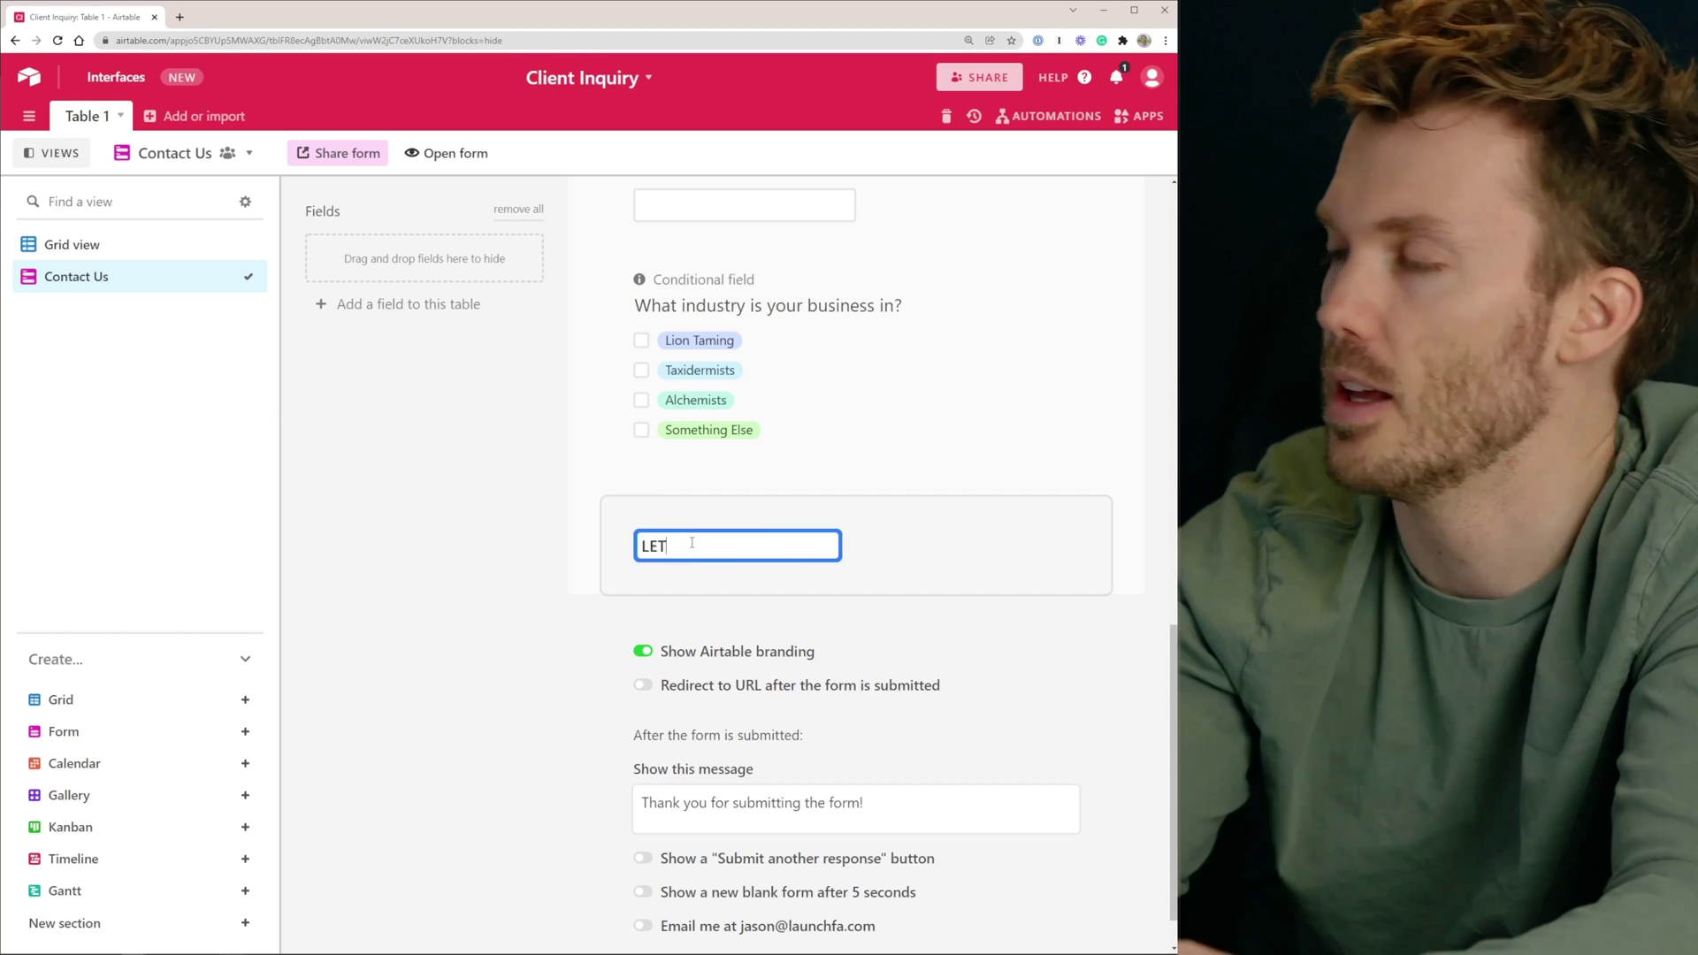
{"action": "type", "text": " DO IT 🚀"}
{"action": "scroll", "coordinate": [692, 543], "scroll_direction": "down", "scroll_amount": 1}
{"action": "left_click", "coordinate": [644, 591]}
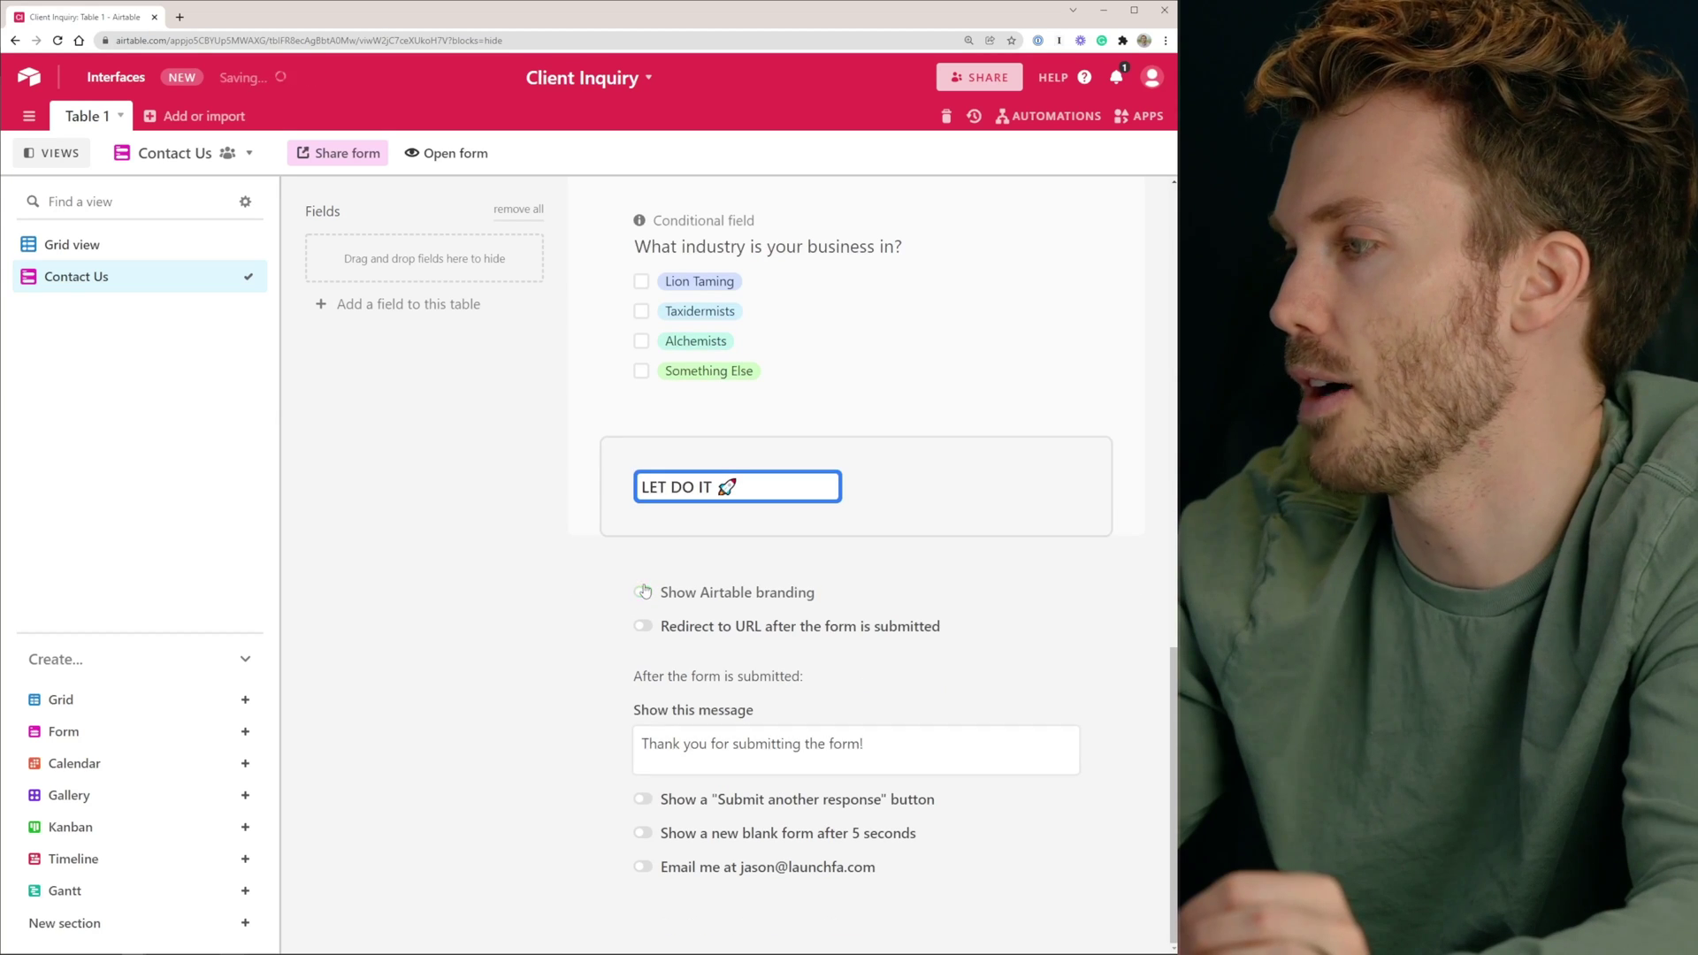
Leave the redirect URL unset and open the live form in a new tab
{"action": "left_click", "coordinate": [841, 624]}
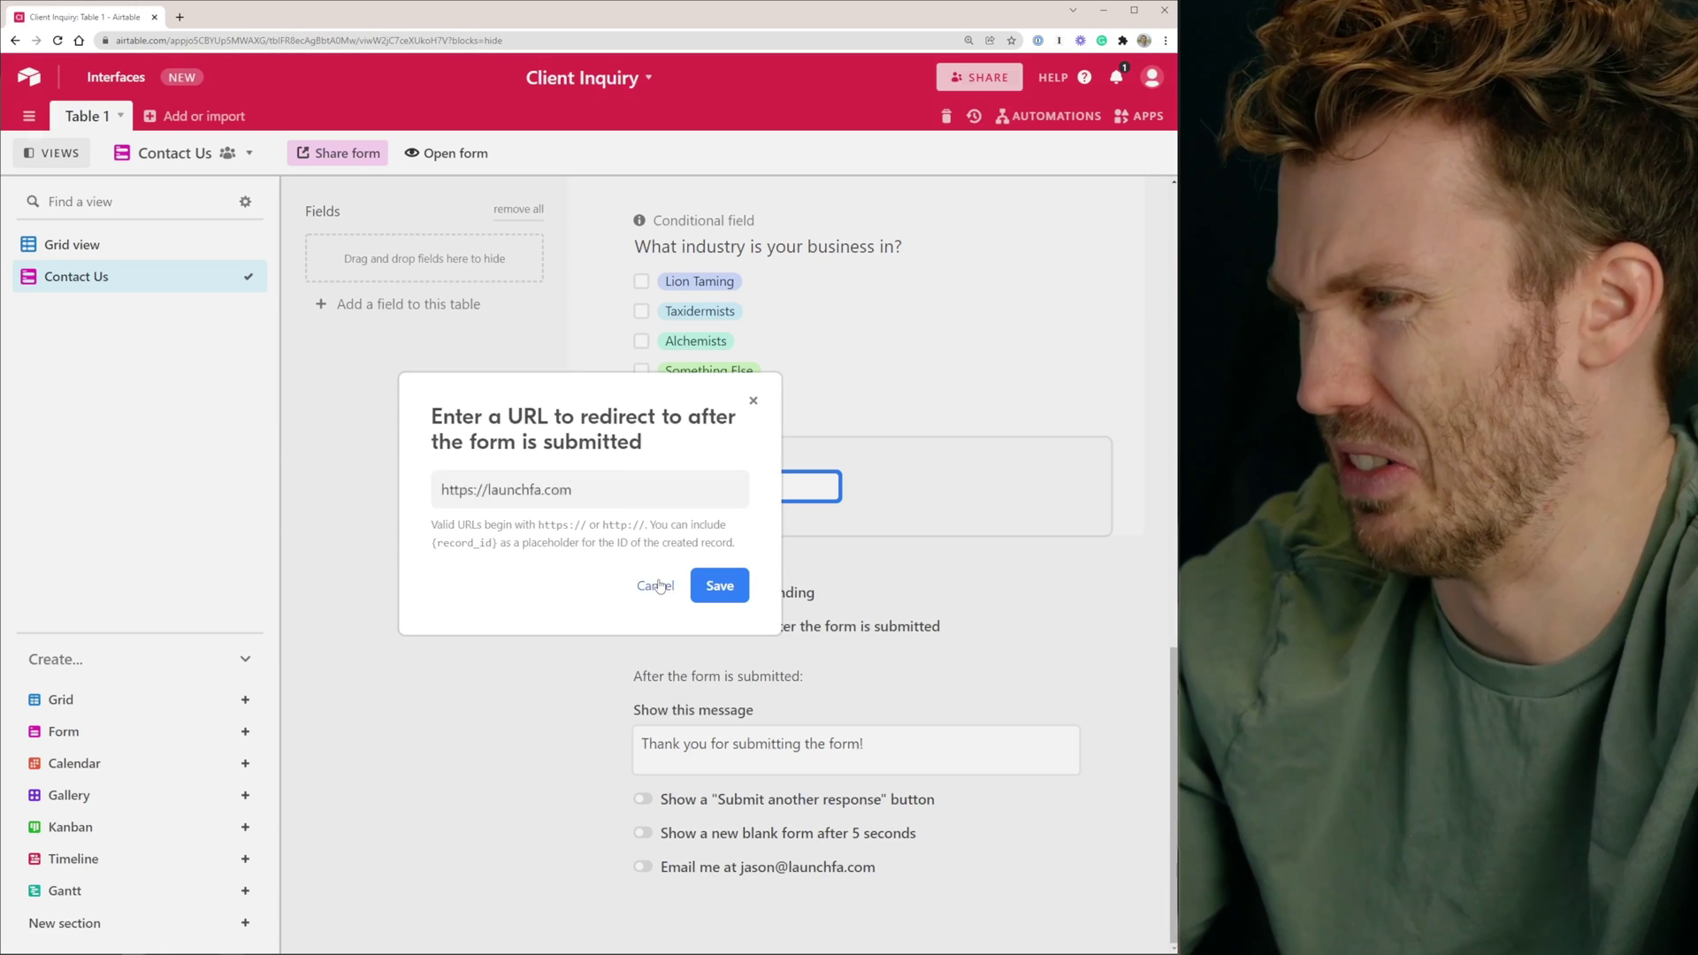
{"action": "left_click", "coordinate": [655, 586]}
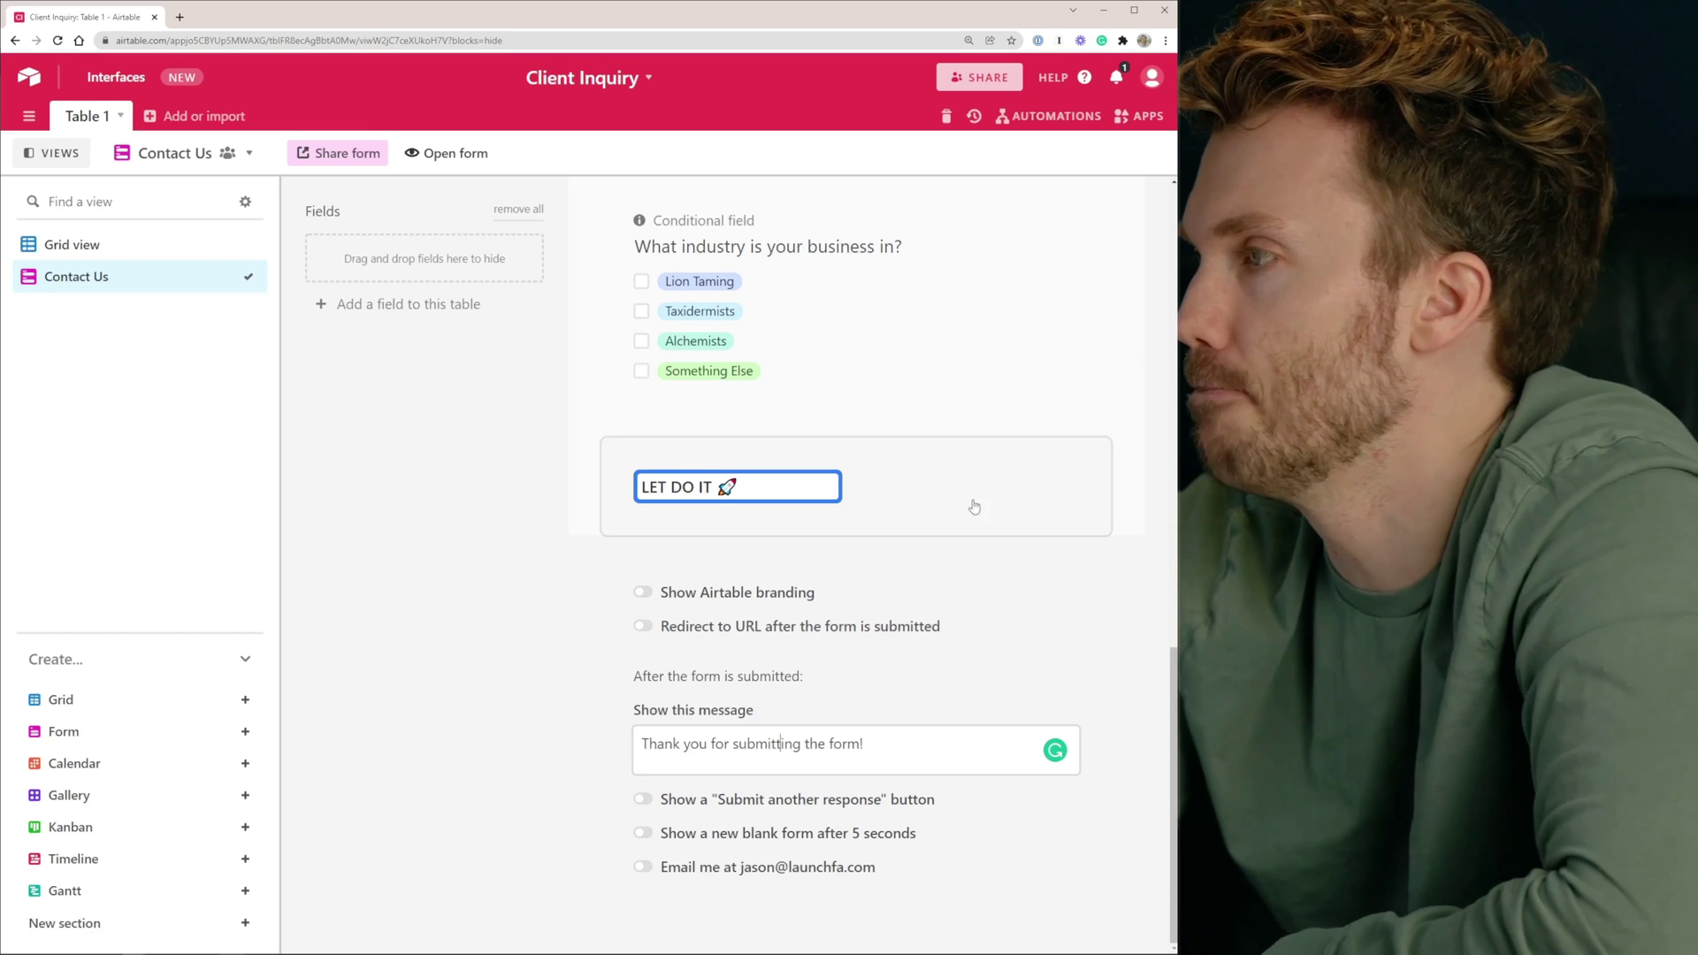
{"action": "left_click", "coordinate": [476, 160]}
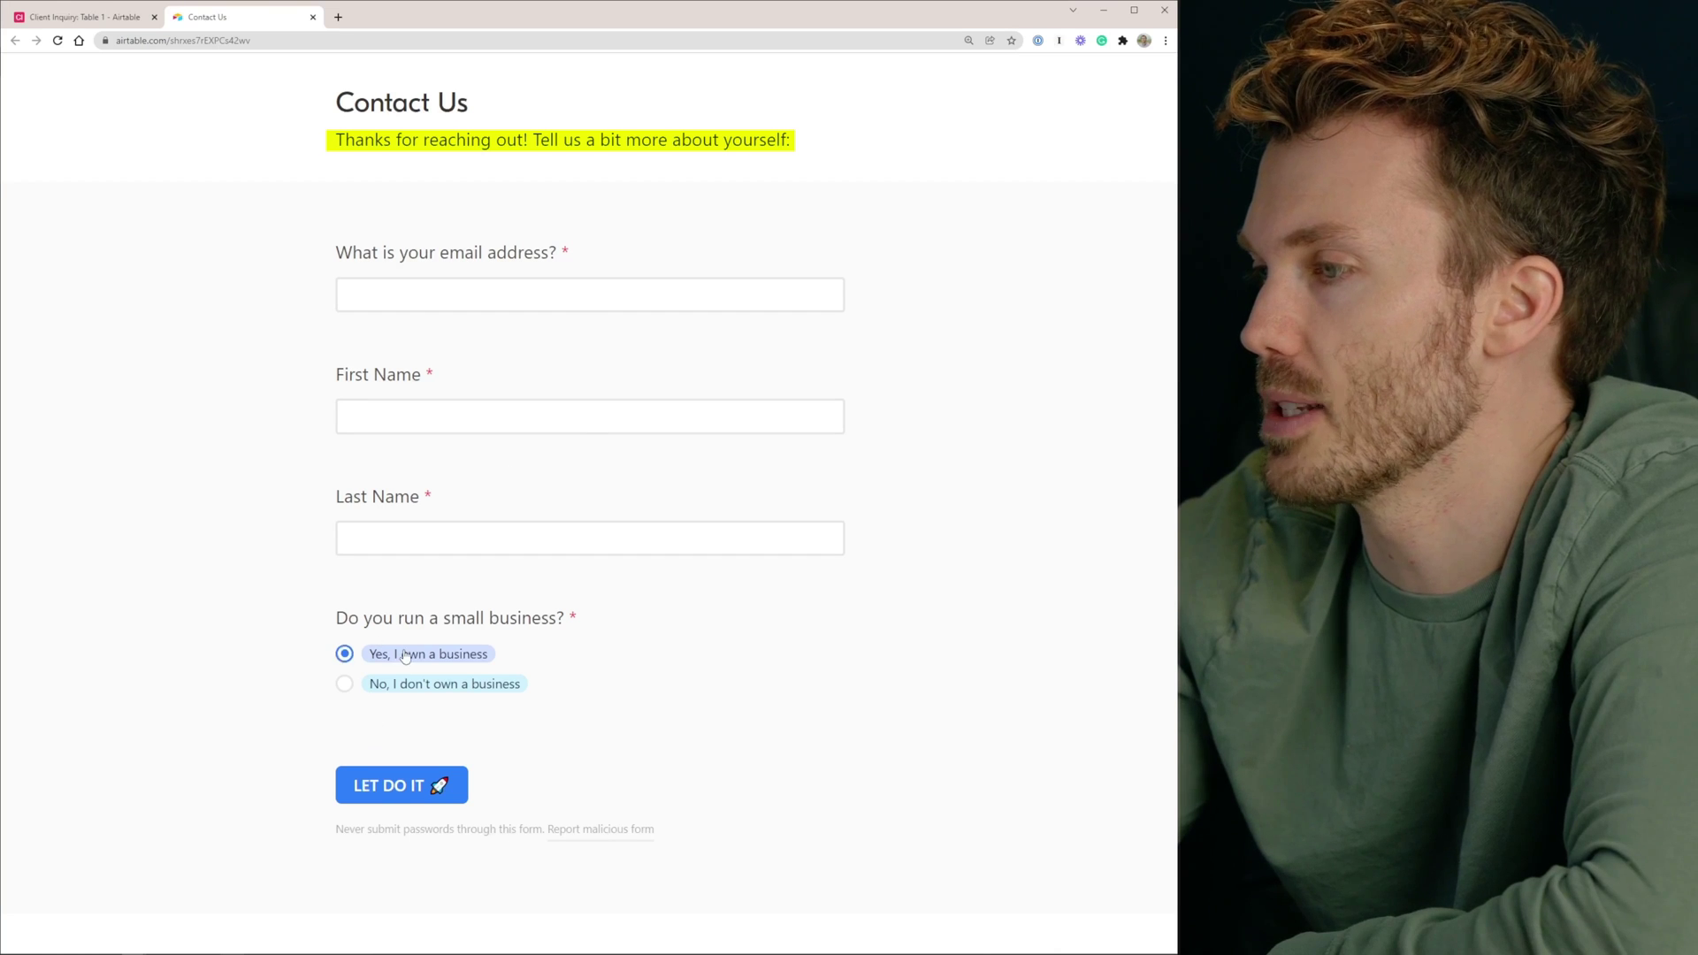
Test the live form by answering yes, then no, to owning a business
{"action": "left_click", "coordinate": [344, 653]}
{"action": "scroll", "coordinate": [557, 482], "scroll_direction": "down", "scroll_amount": 5}
{"action": "key", "text": "Down"}
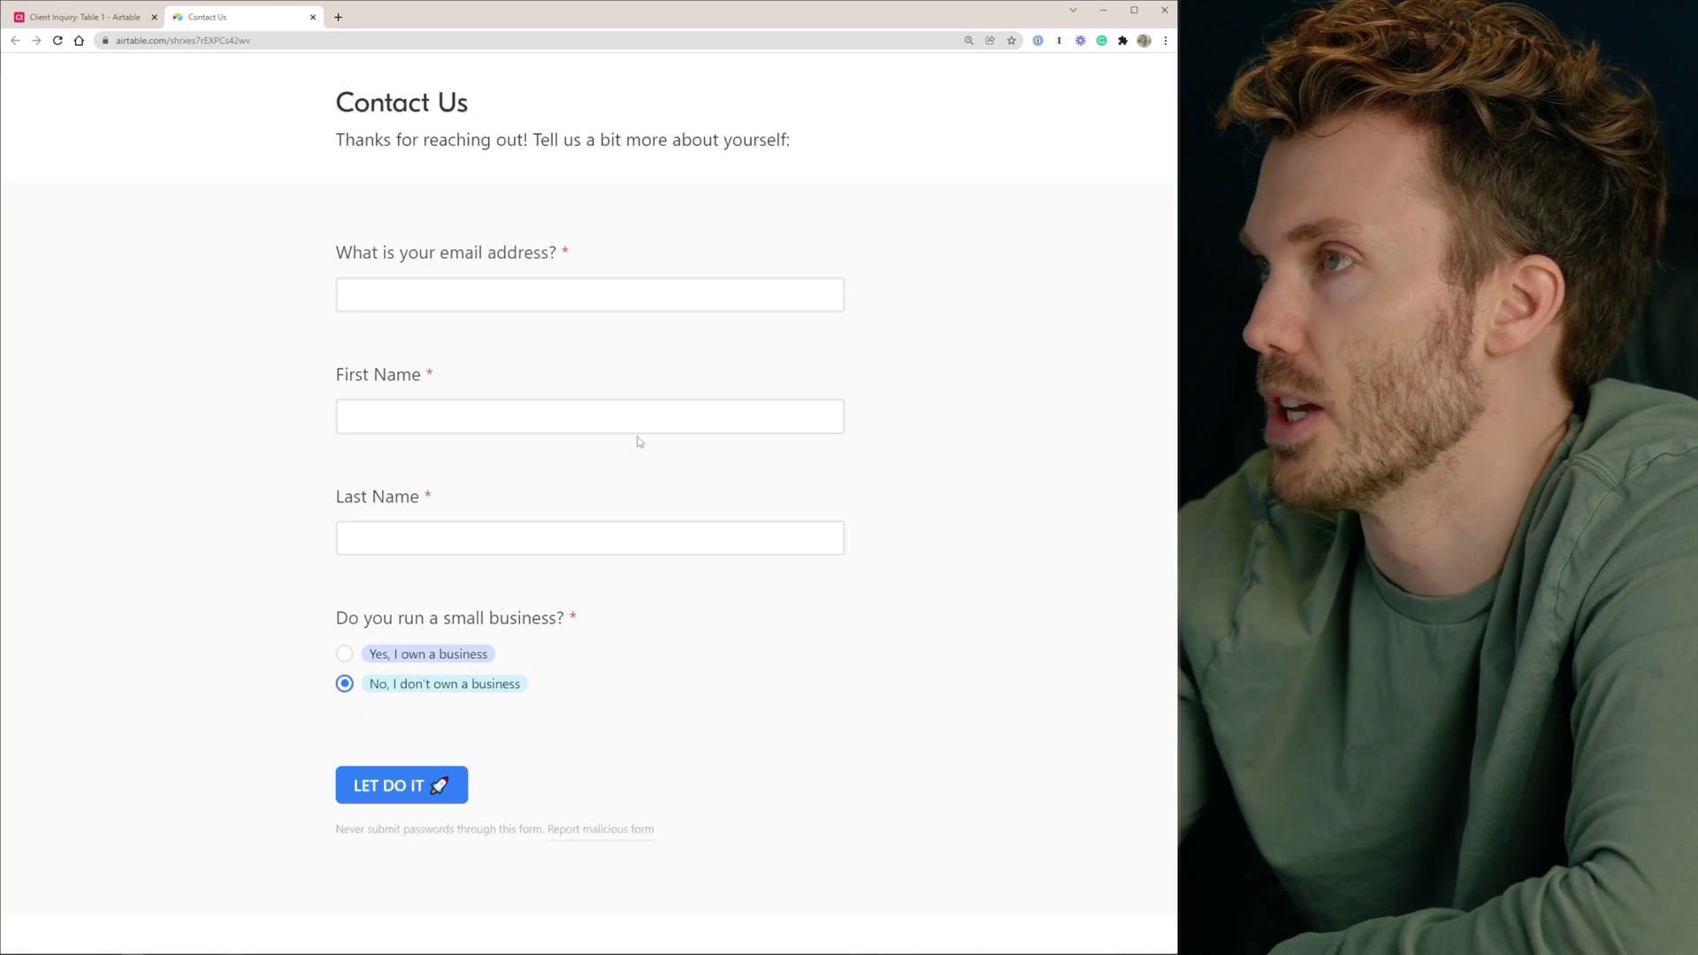
Review the Contact Us form's embed code via Share form, then close the embed page
{"action": "left_click", "coordinate": [84, 17]}
{"action": "left_click", "coordinate": [338, 153]}
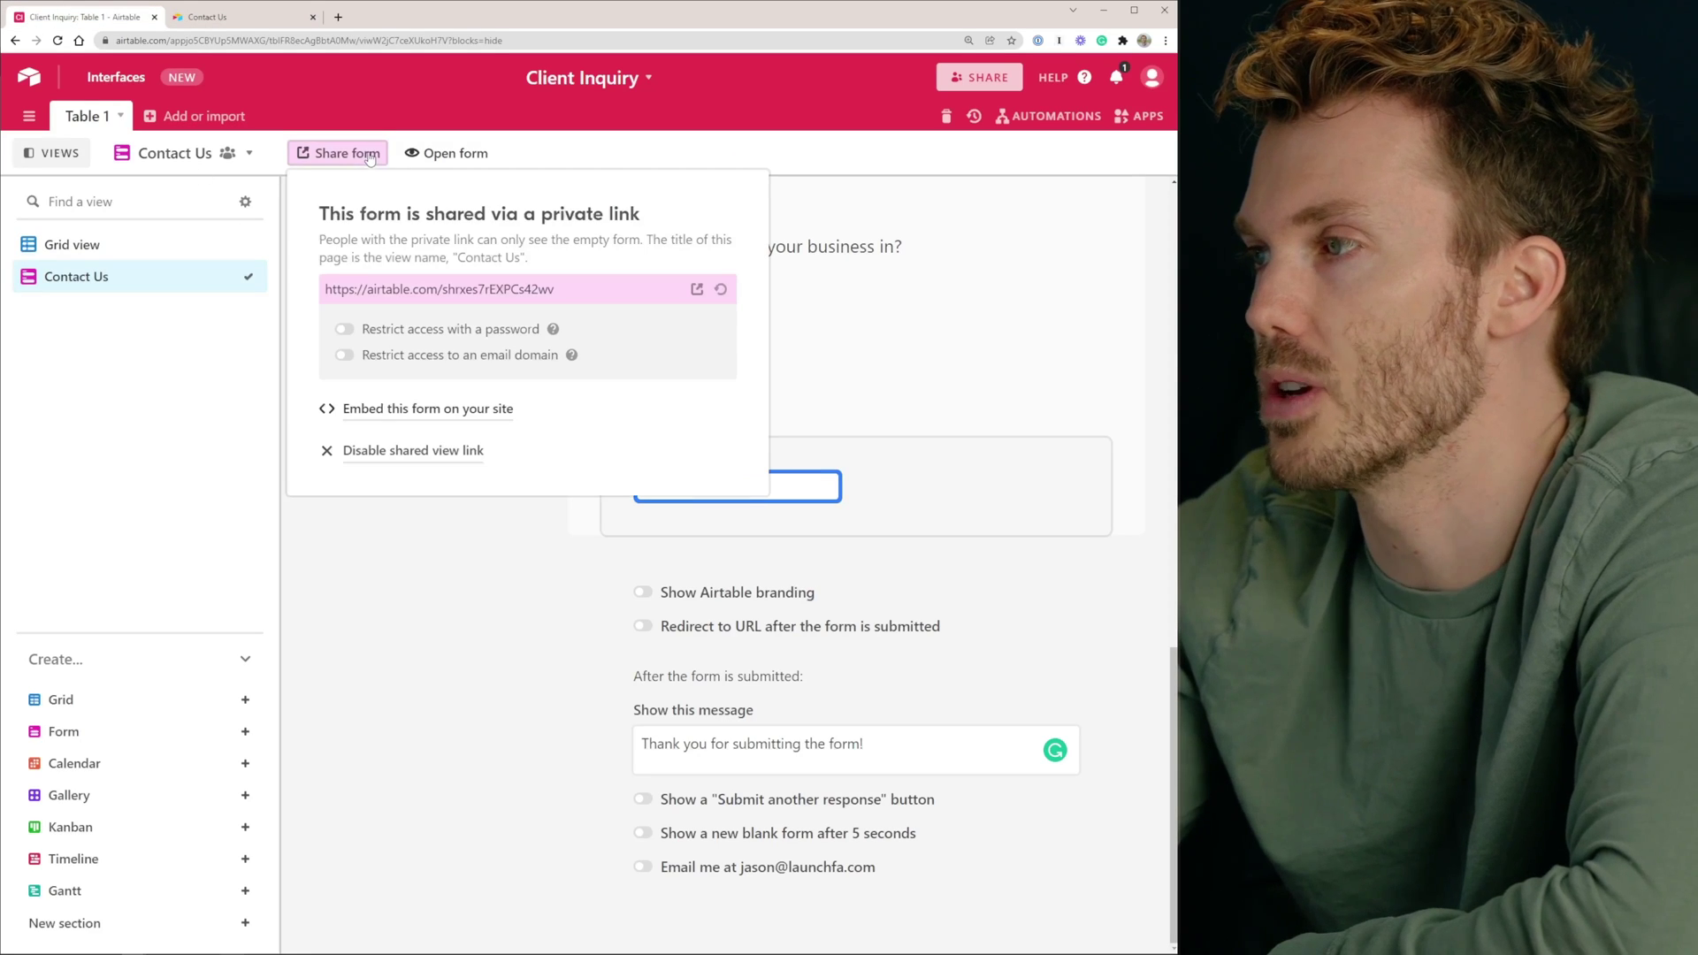
{"action": "left_click", "coordinate": [420, 416]}
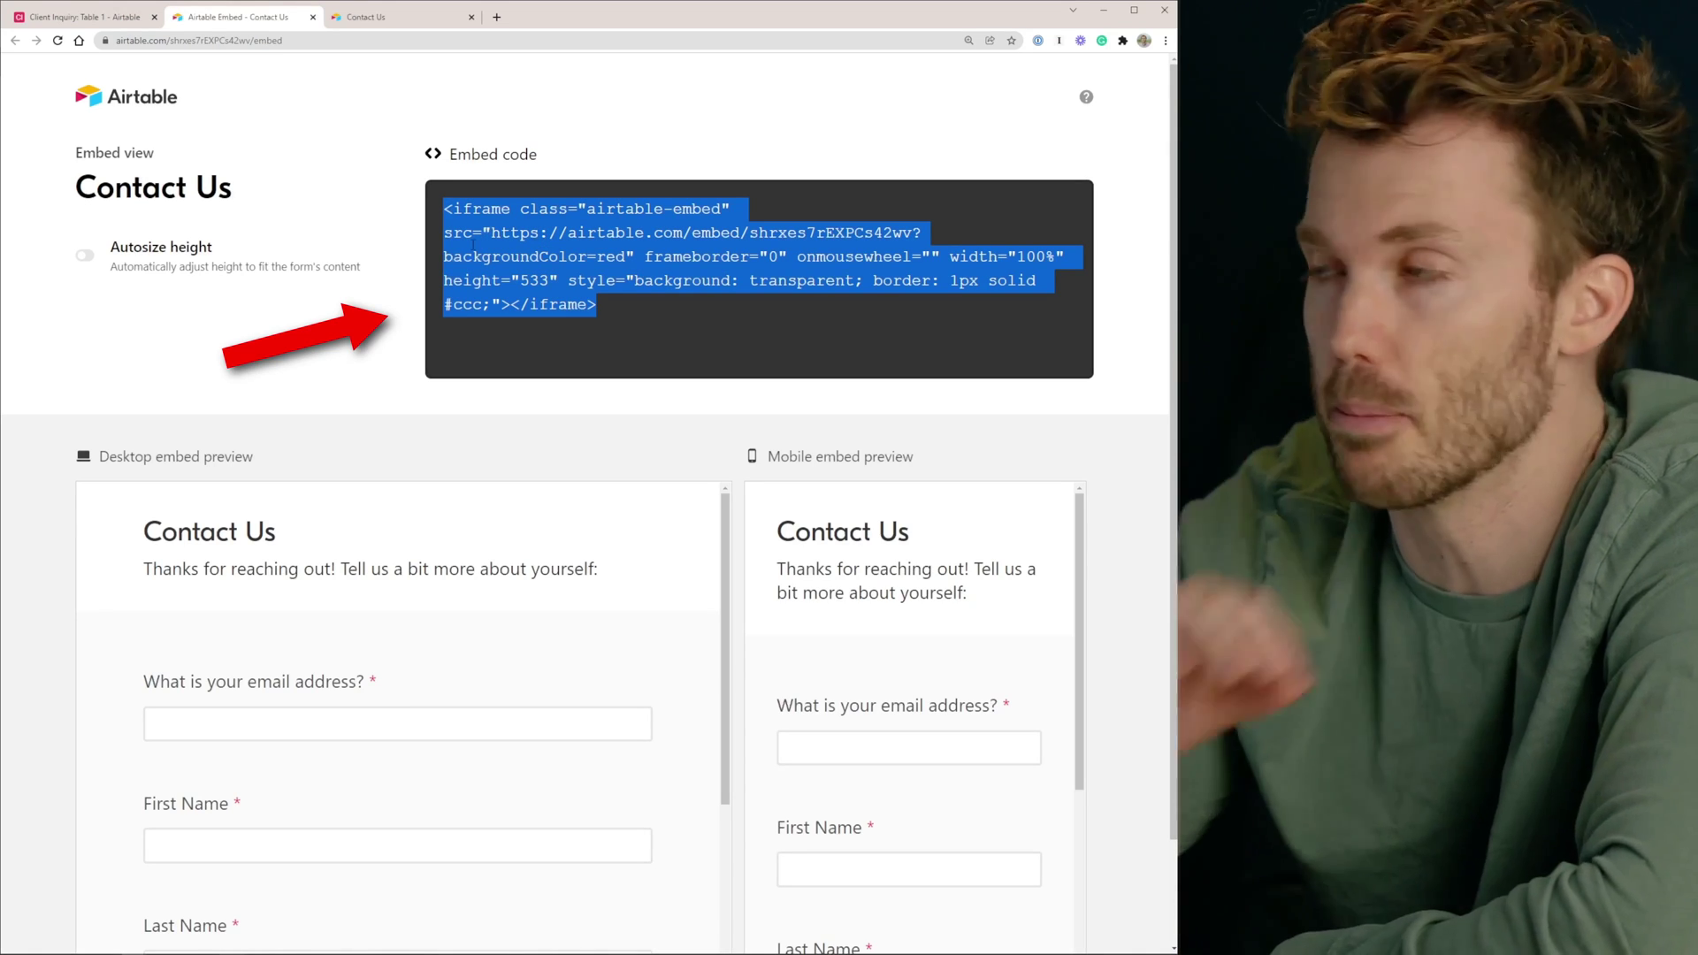
{"action": "scroll", "coordinate": [290, 258], "scroll_direction": "down", "scroll_amount": 1}
{"action": "scroll", "coordinate": [455, 569], "scroll_direction": "down", "scroll_amount": 1}
{"action": "scroll", "coordinate": [495, 601], "scroll_direction": "up", "scroll_amount": 1}
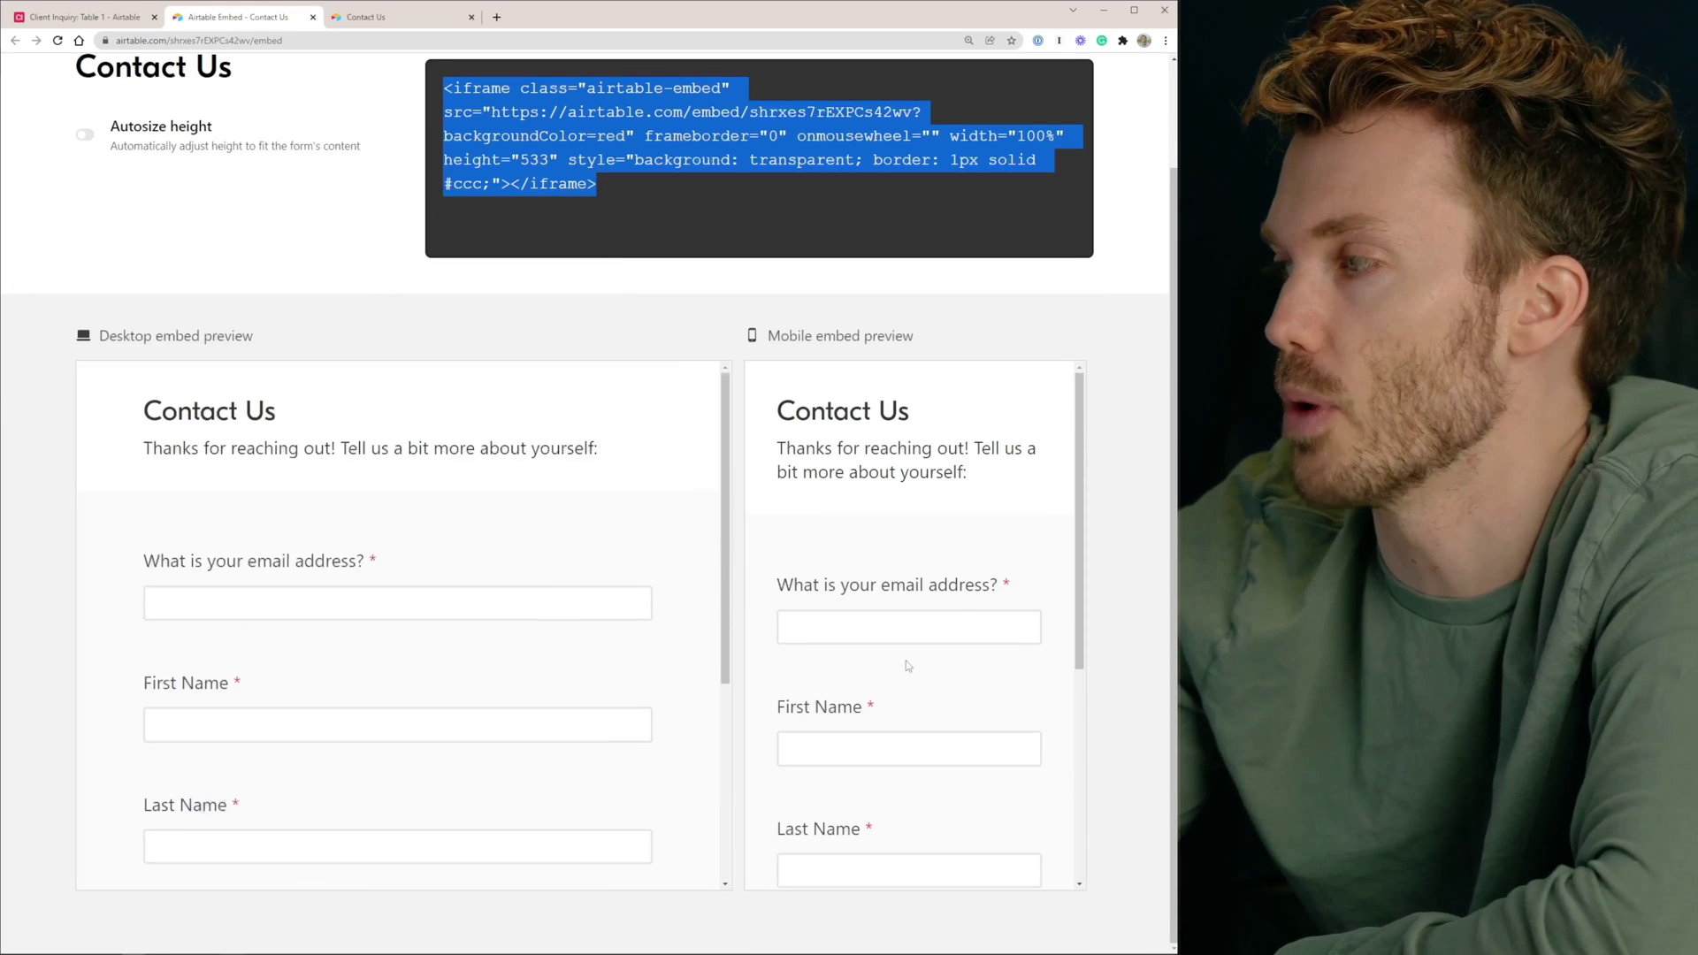
{"action": "scroll", "coordinate": [947, 538], "scroll_direction": "down", "scroll_amount": 4}
{"action": "scroll", "coordinate": [939, 538], "scroll_direction": "up", "scroll_amount": 5}
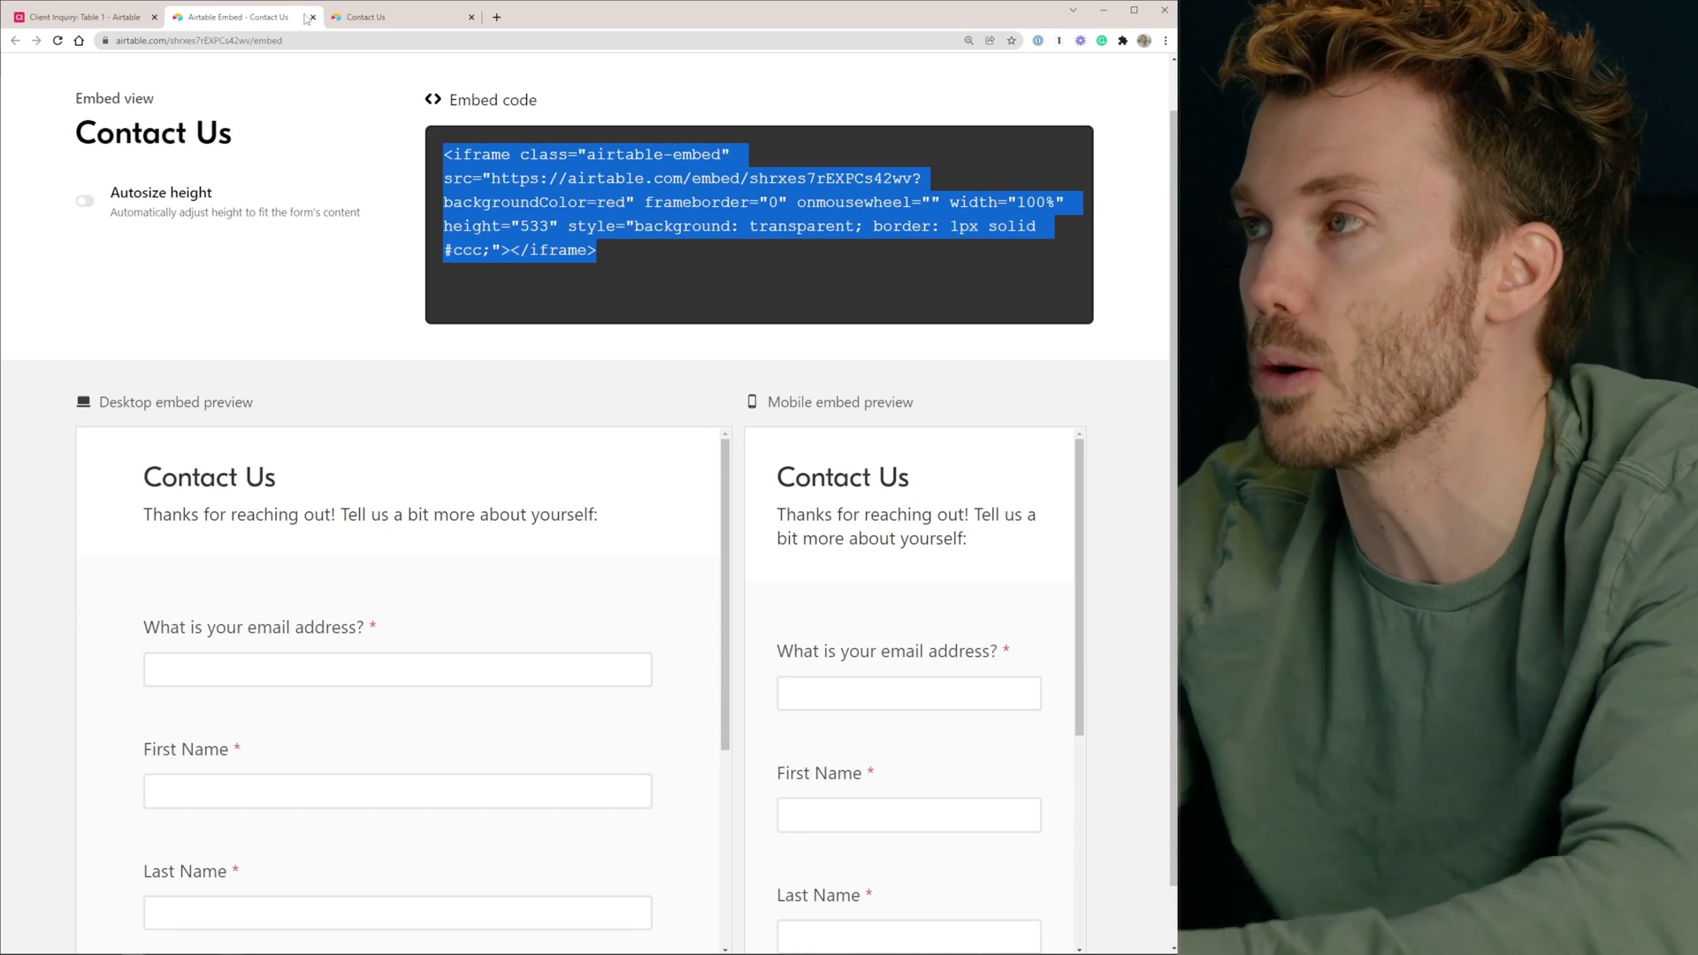
{"action": "left_click", "coordinate": [314, 17]}
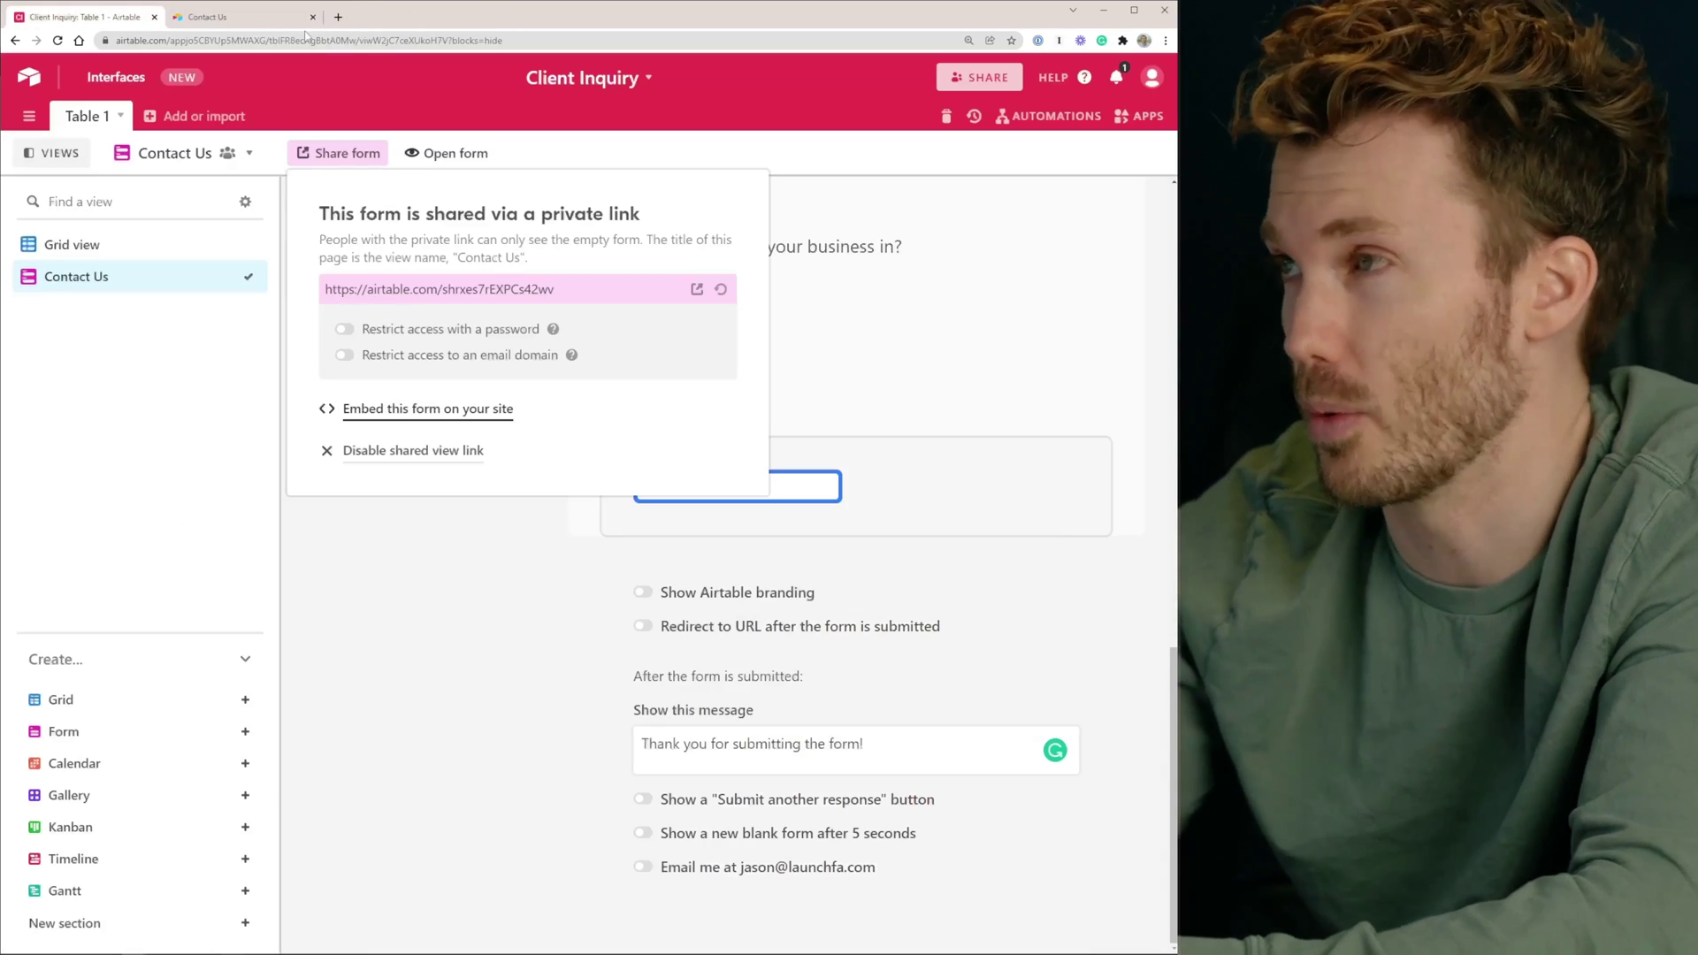
Close the Share form popup, return to Grid view and inspect the Do You Even Biz? field
{"action": "left_click", "coordinate": [443, 643]}
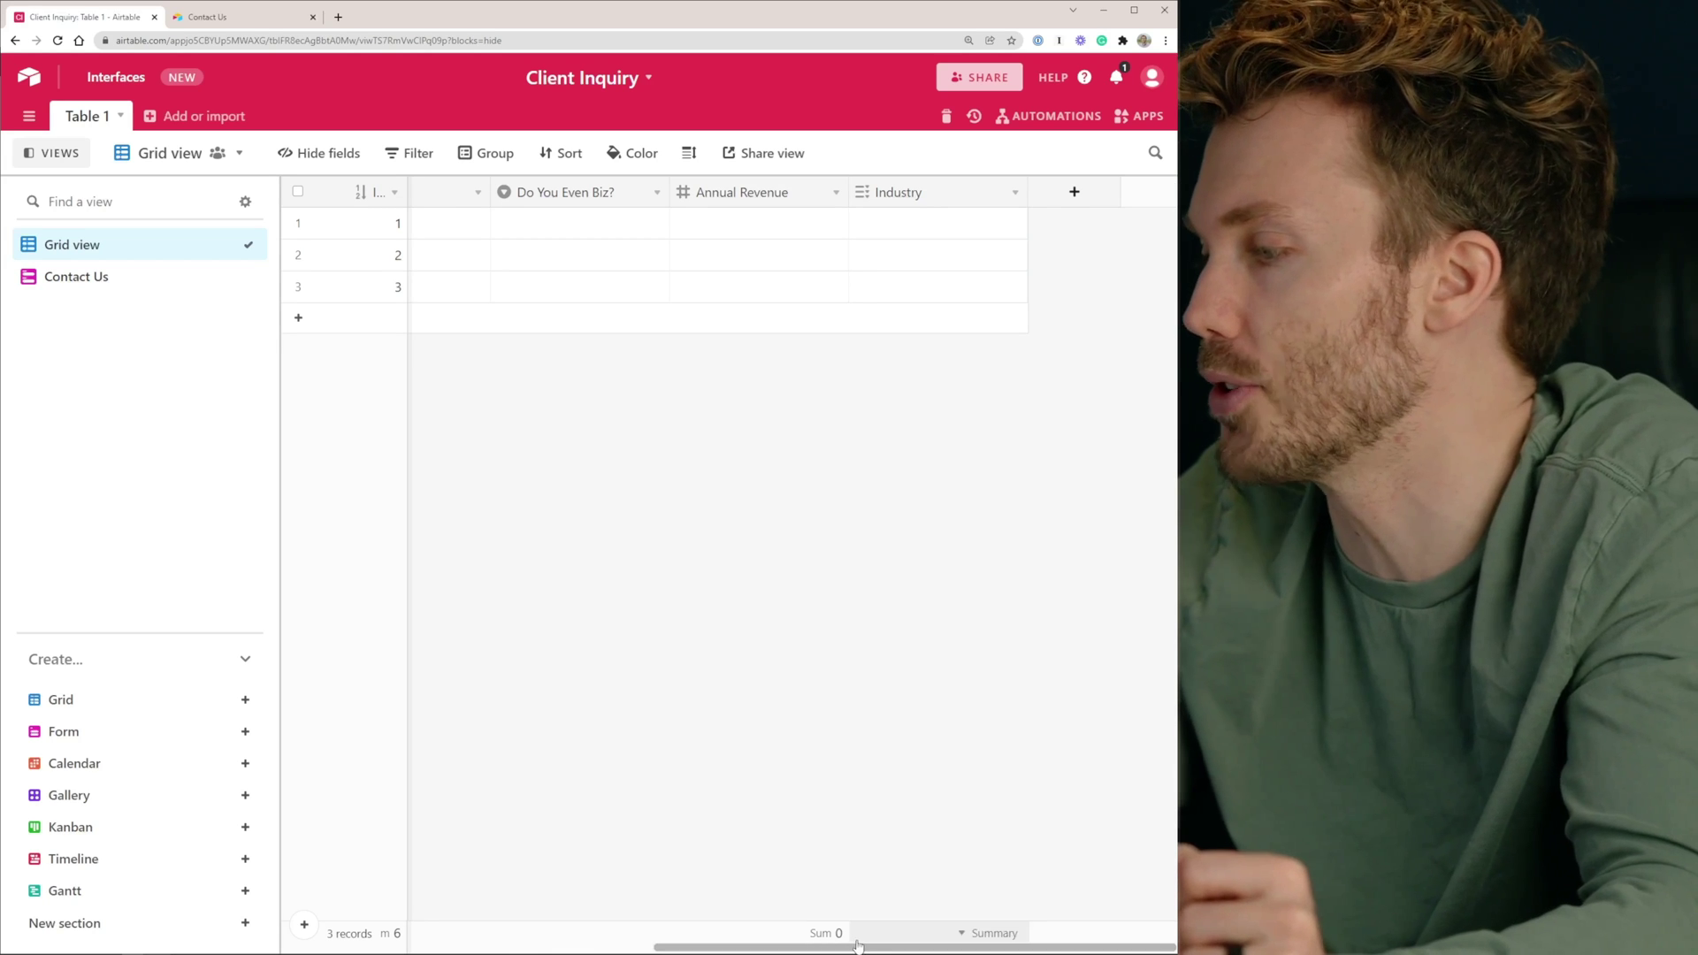
{"action": "left_click_drag", "start_coordinate": [854, 949], "coordinate": [730, 945]}
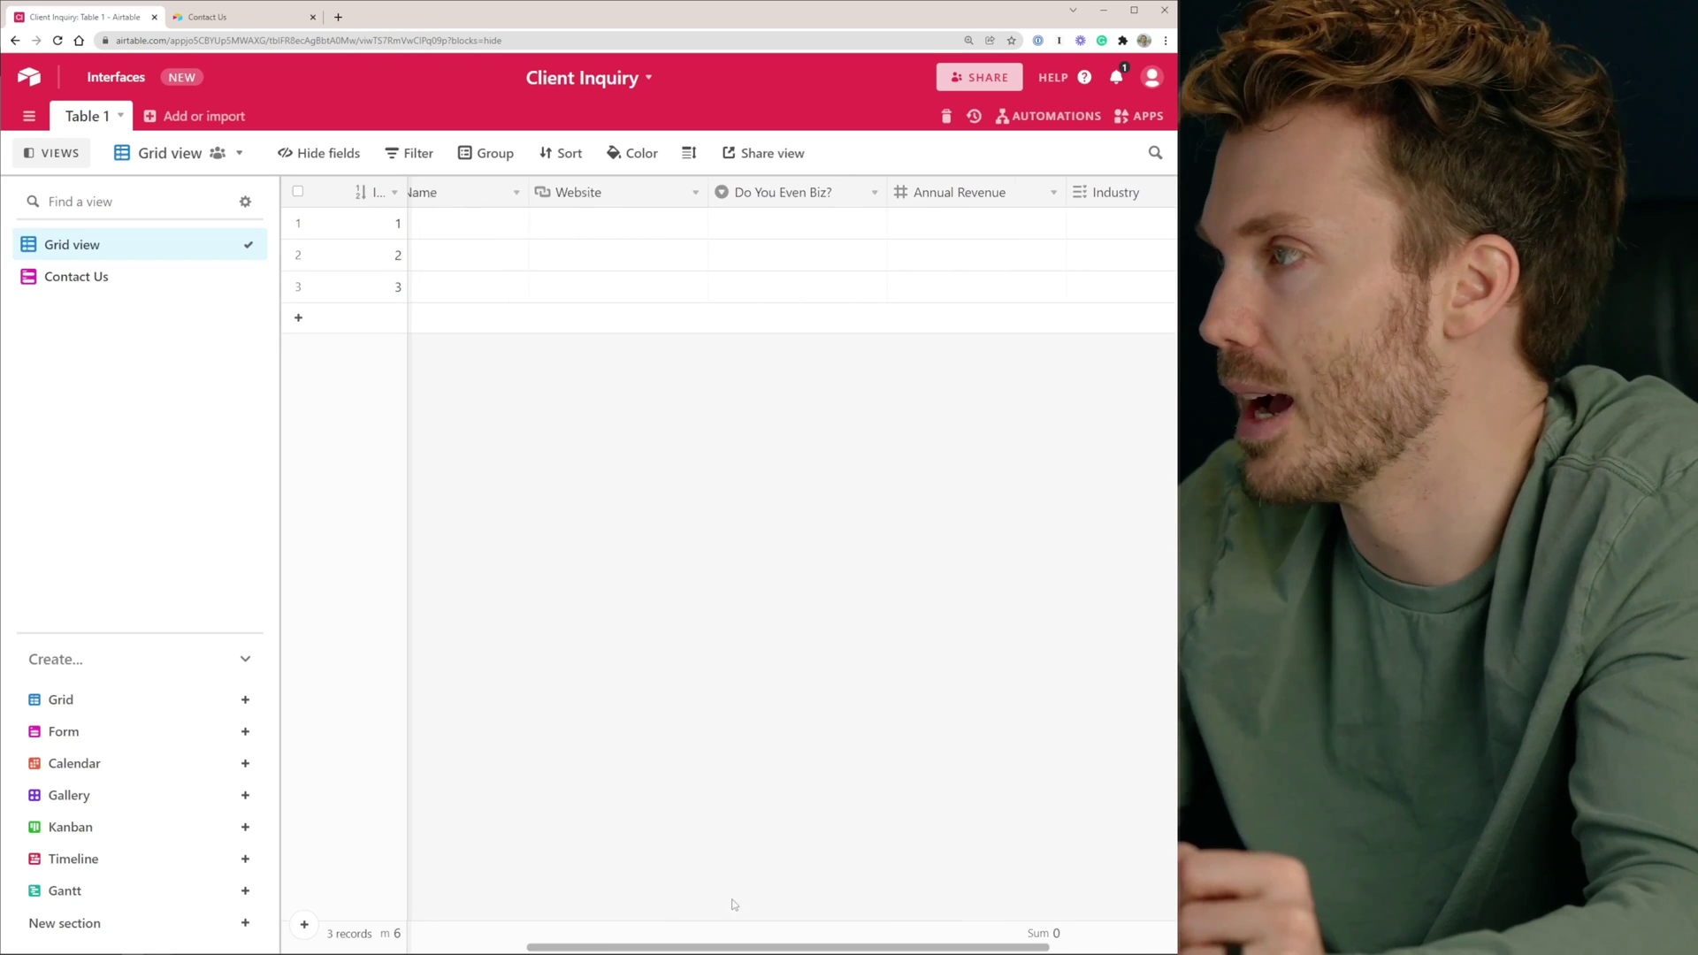
{"action": "left_click", "coordinate": [771, 202]}
{"action": "double_click", "coordinate": [771, 202]}
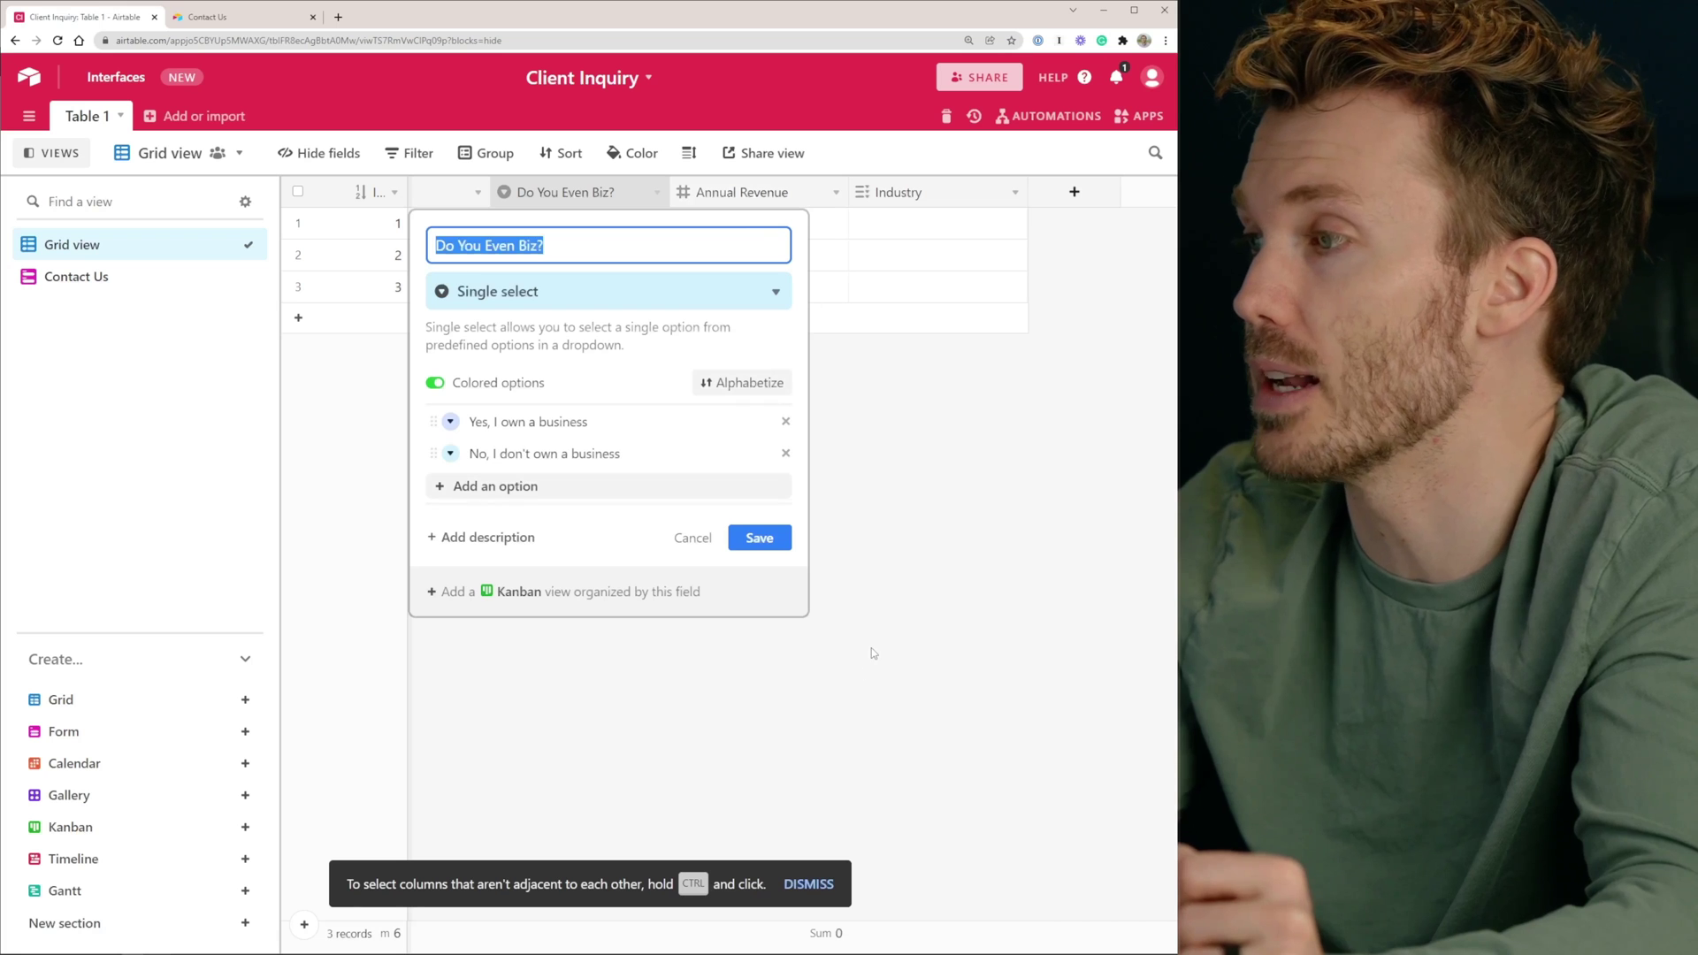
{"action": "key", "text": "Escape"}
Review the Industry field's settings without changes, then begin adding a new field
{"action": "double_click", "coordinate": [909, 192]}
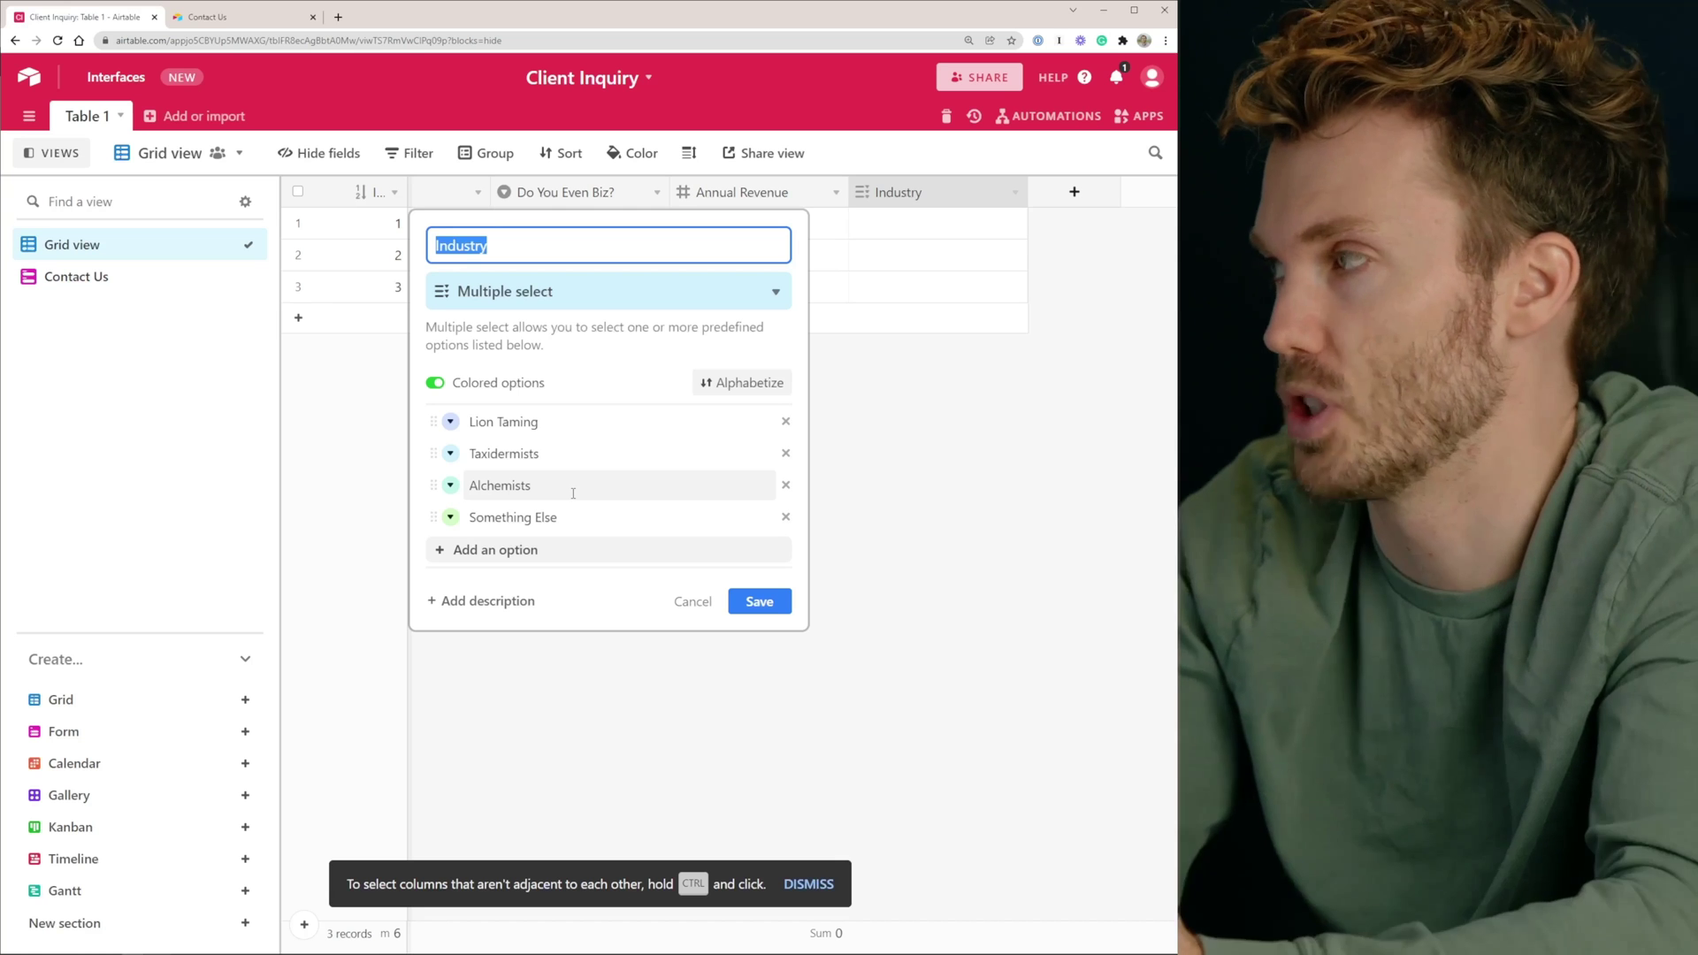
{"action": "left_click", "coordinate": [1040, 214]}
{"action": "left_click", "coordinate": [1073, 193]}
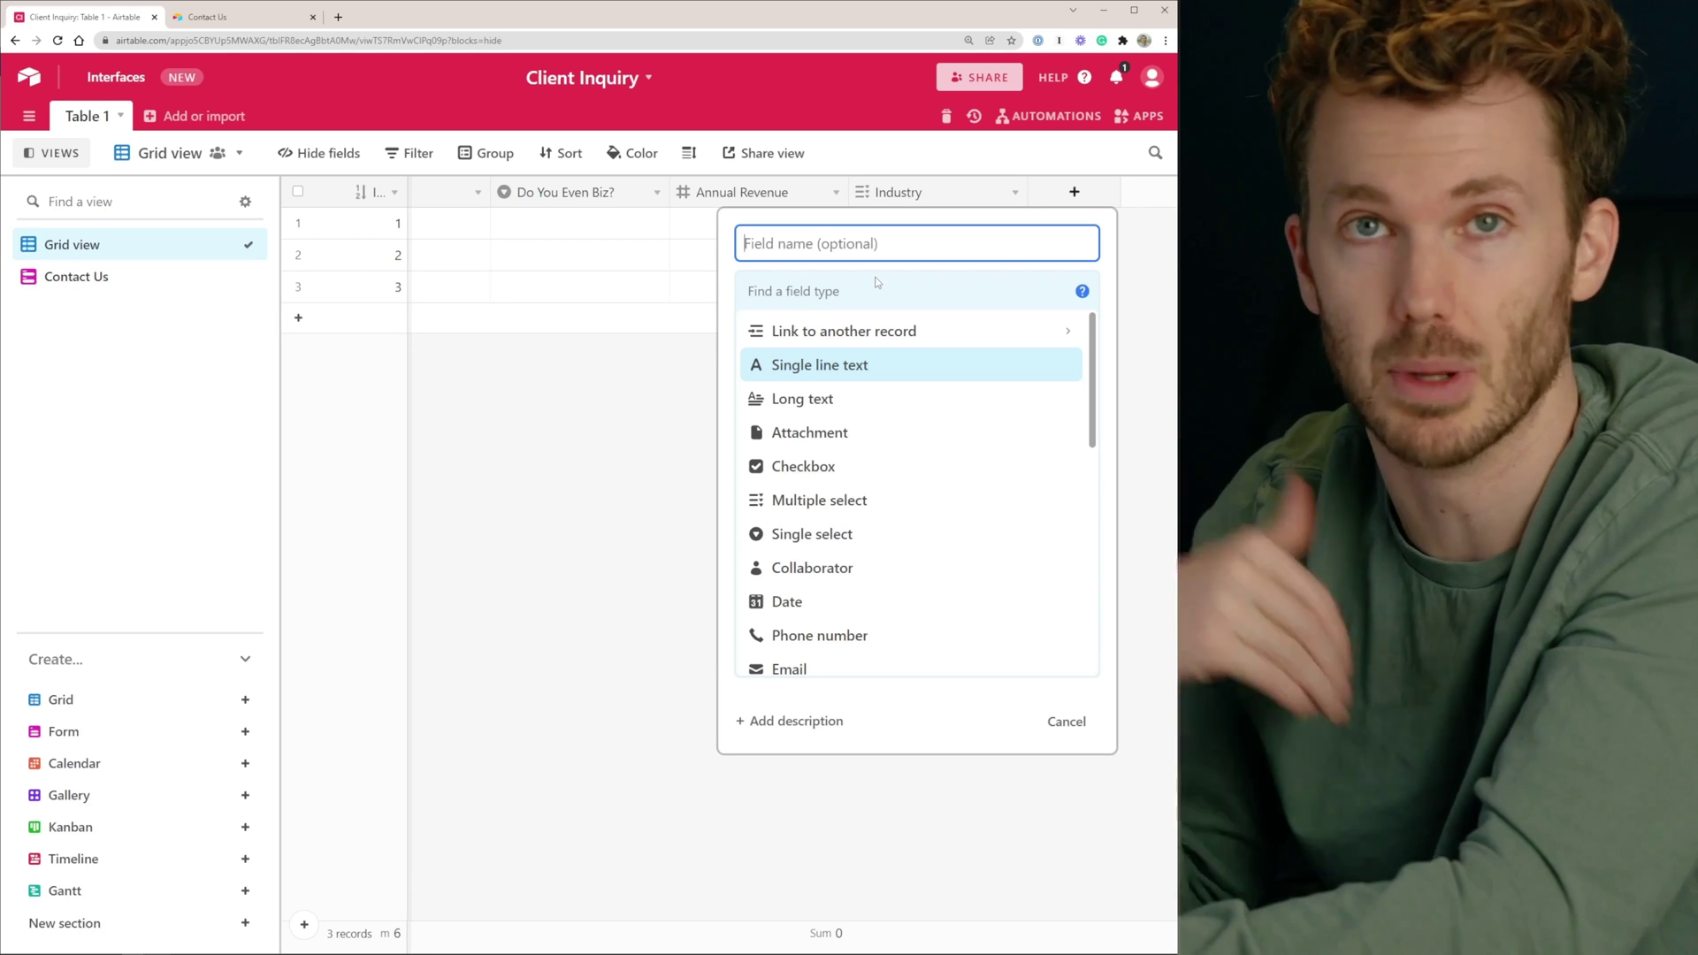
Name the new field Industry Score and set its type to Formula
{"action": "type", "text": "Industry Score"}
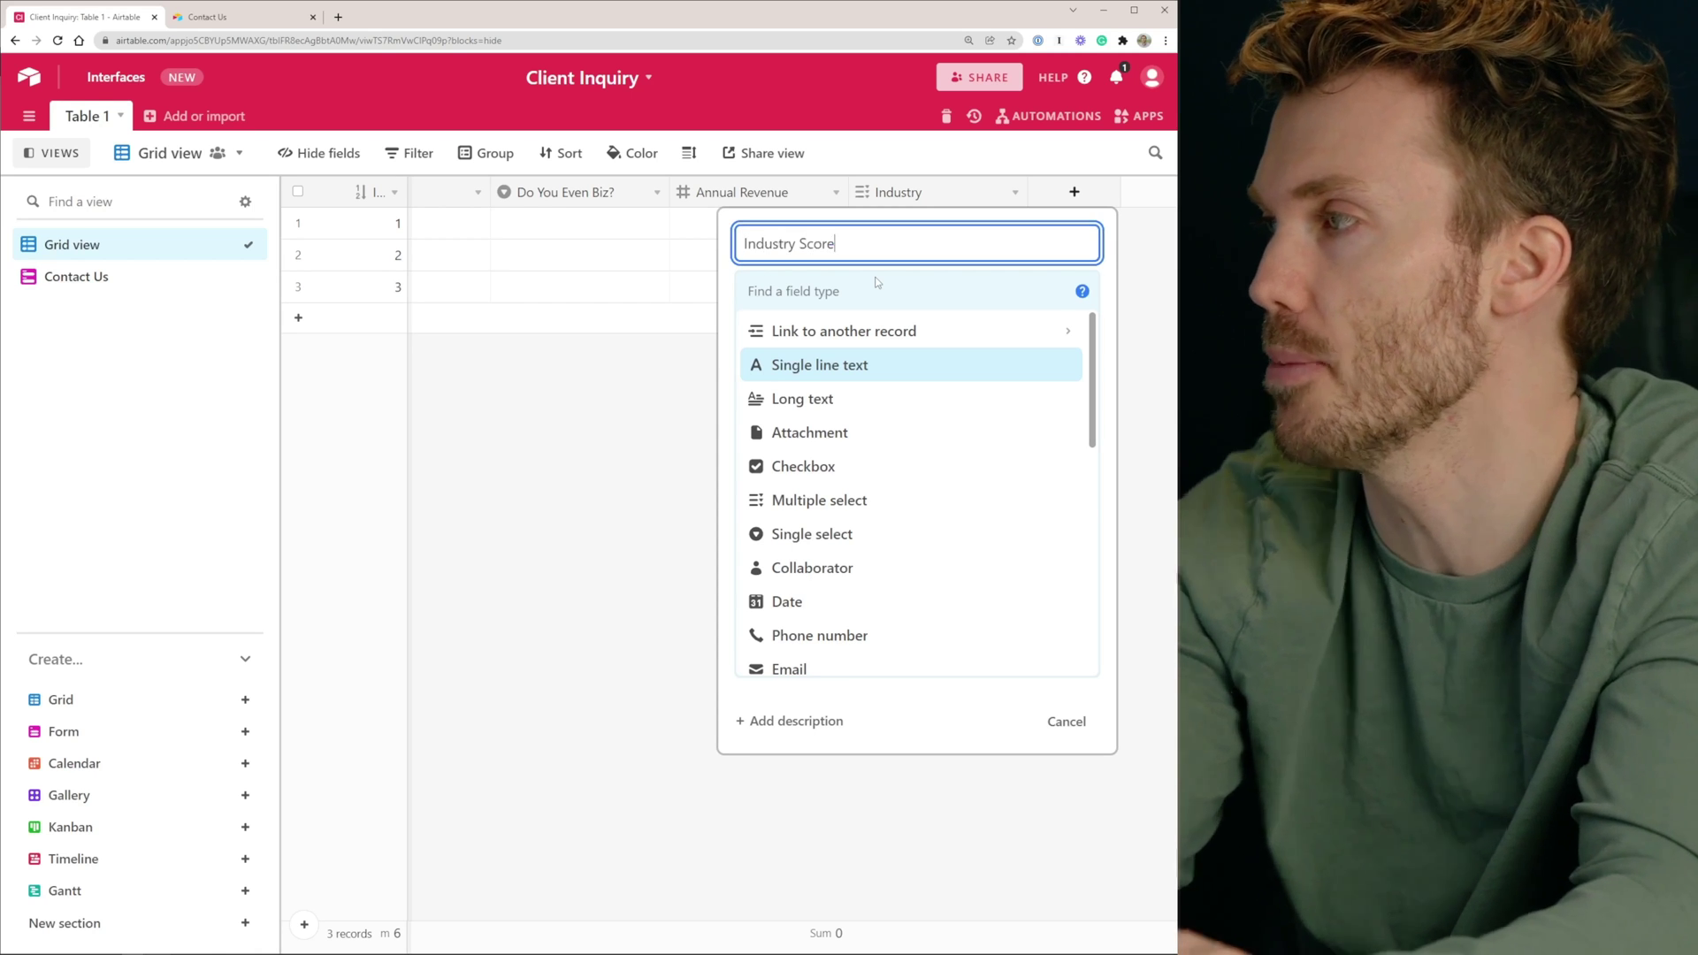
{"action": "left_click", "coordinate": [841, 294]}
{"action": "type", "text": "form"}
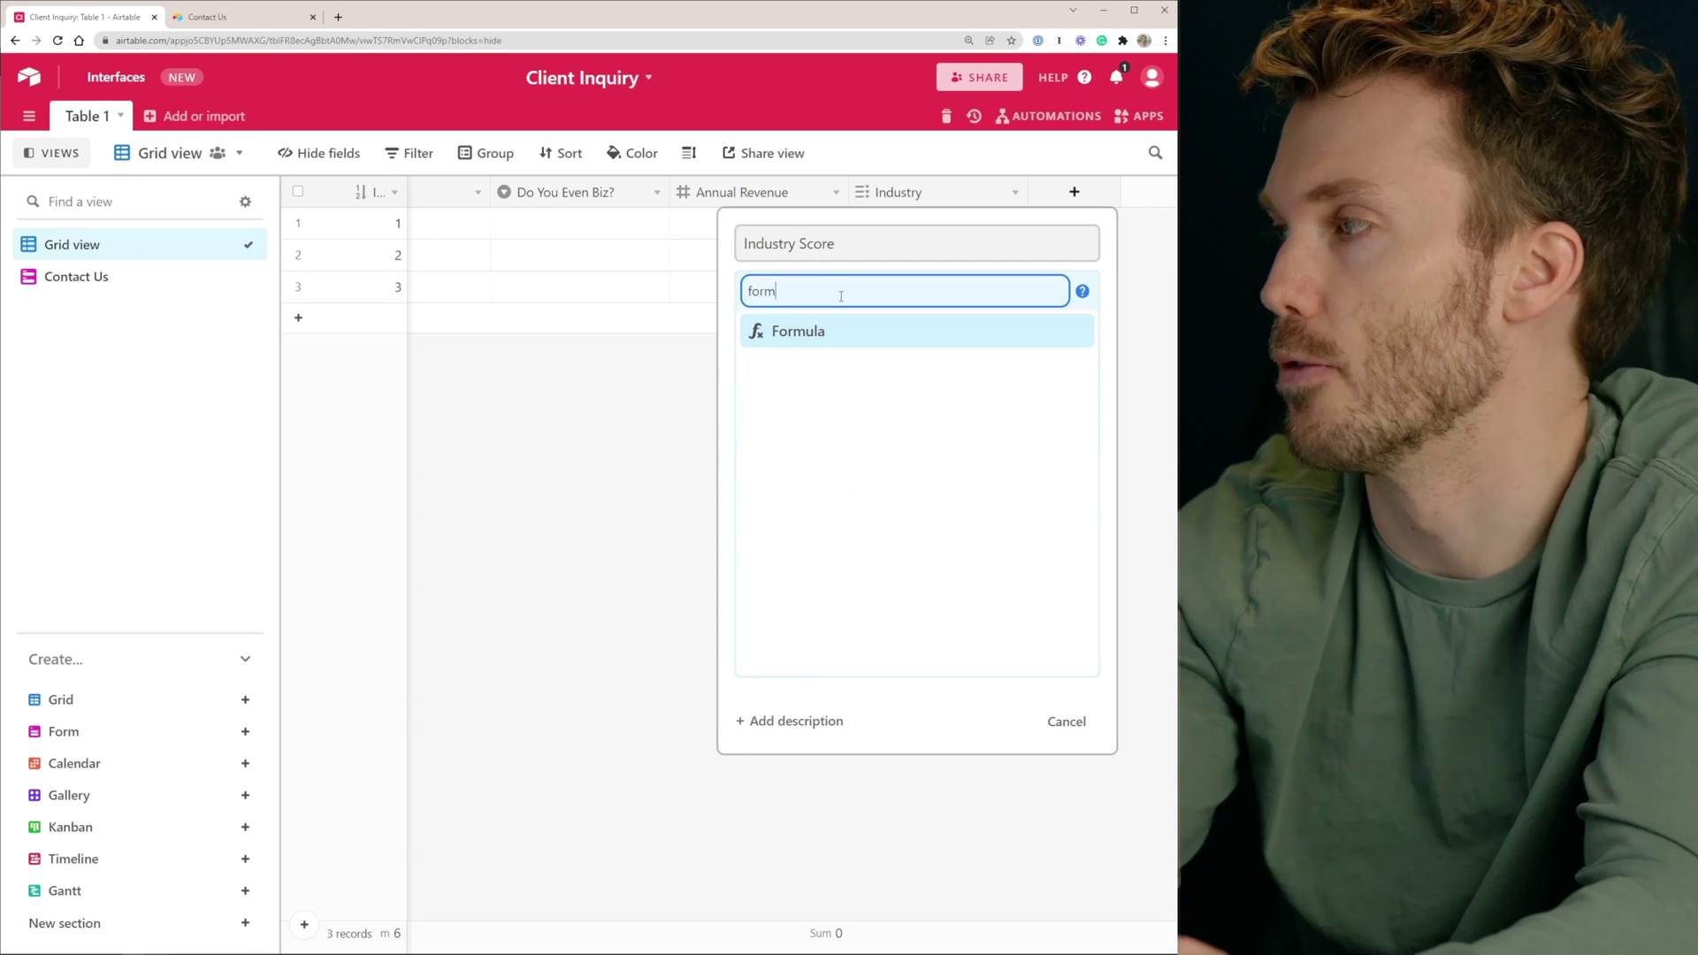
{"action": "left_click", "coordinate": [794, 331]}
Enter the formula if({Industry}="Alchemist",50,0) and create the Industry Score field
{"action": "type", "text": "if"}
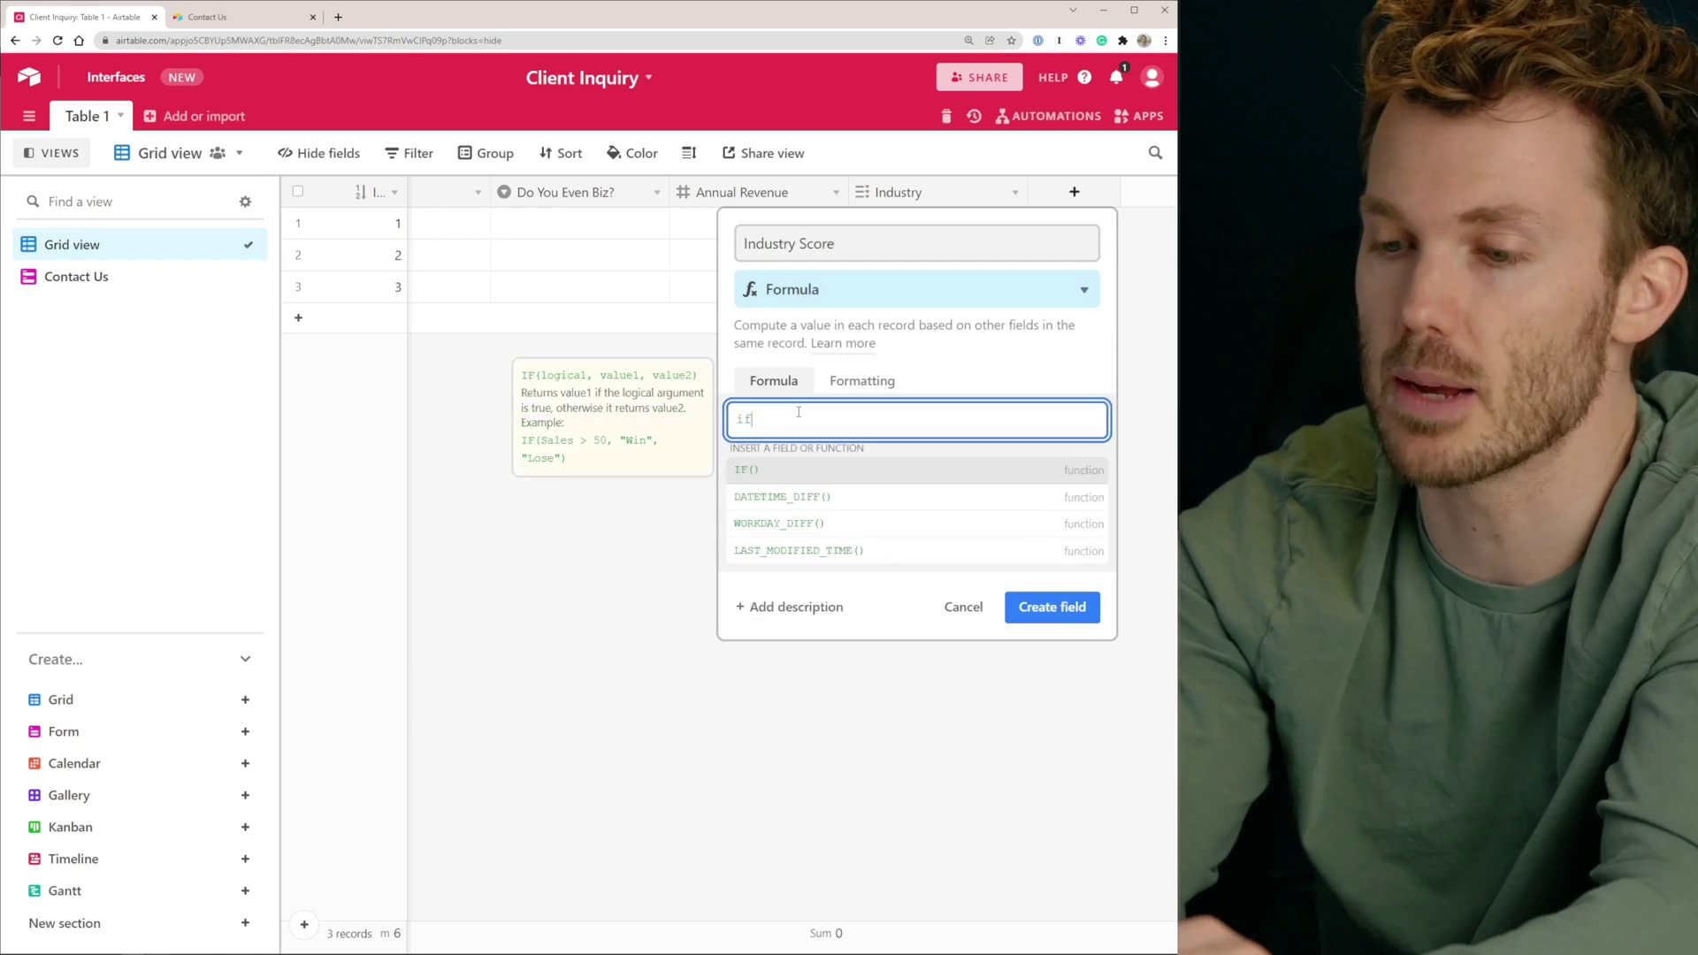
{"action": "type", "text": "((Industry"}
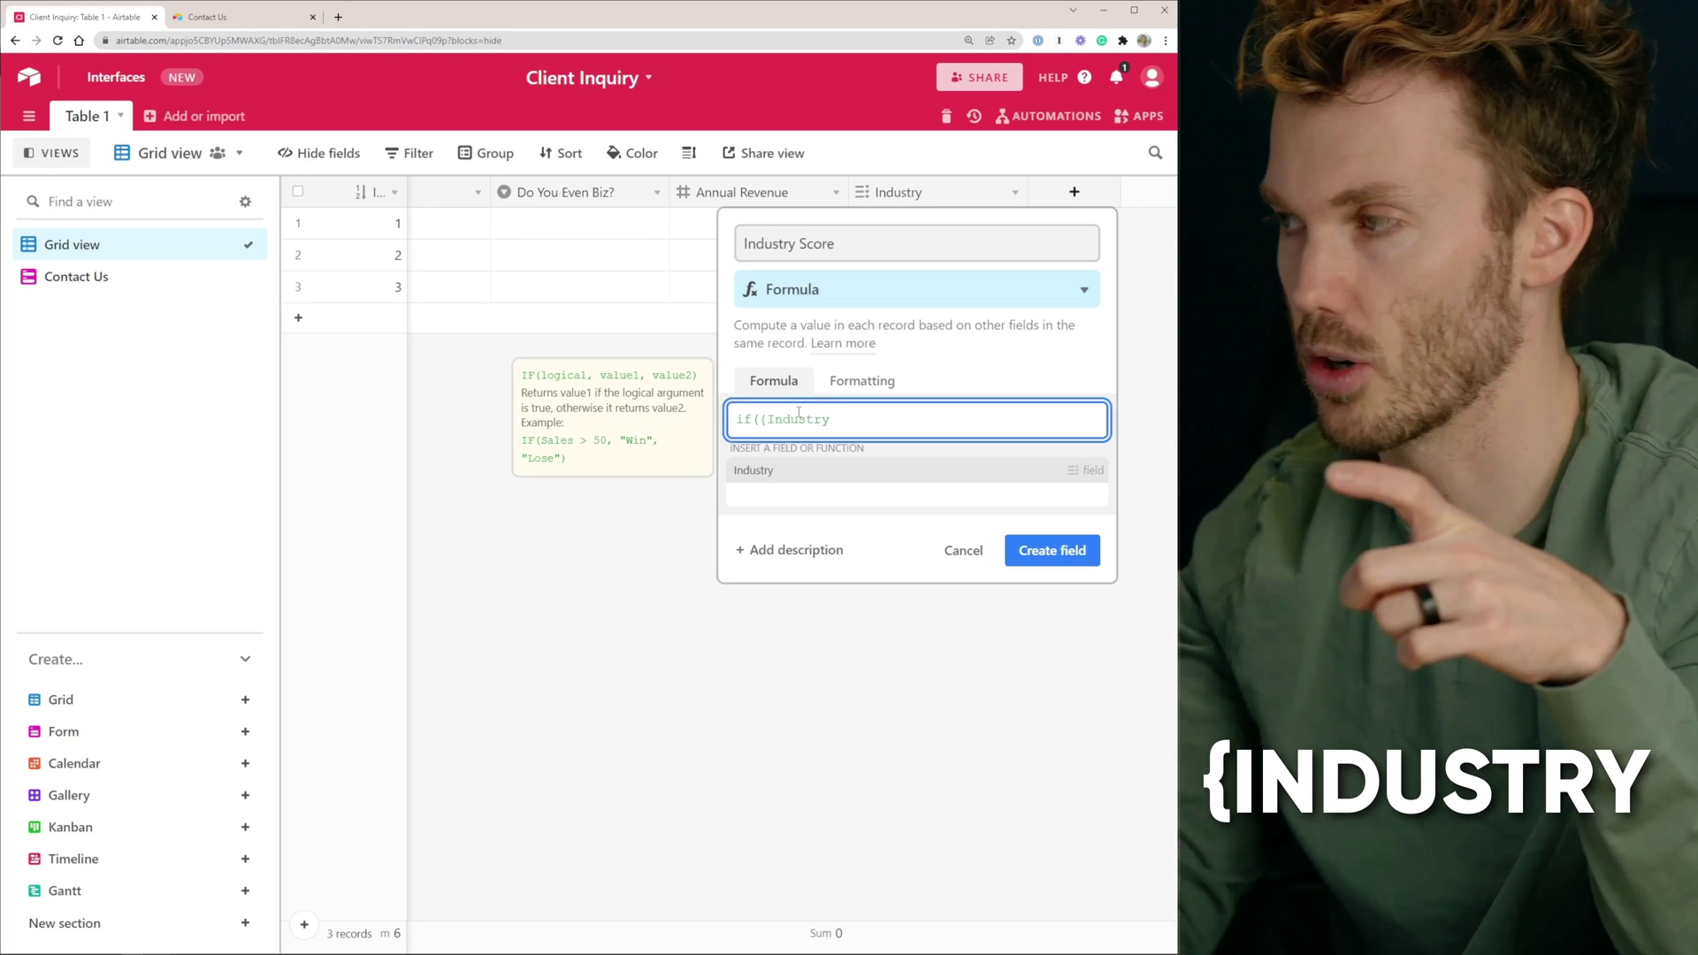
{"action": "type", "text": ")=\""}
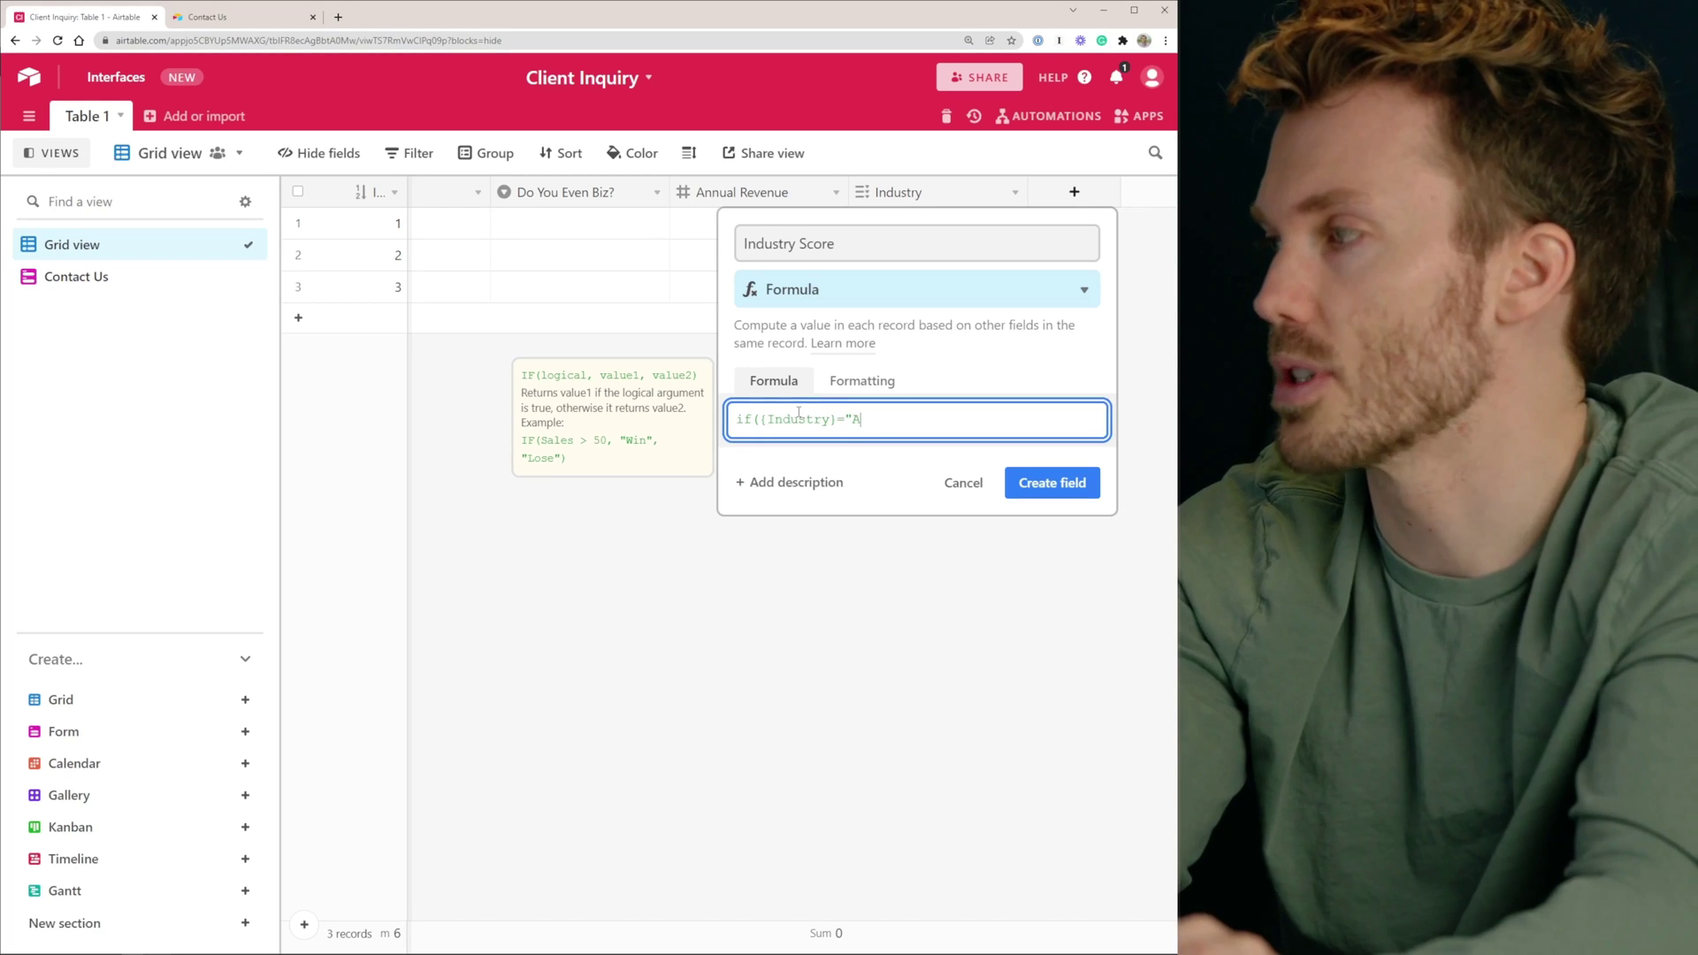
{"action": "type", "text": "Alec"}
{"action": "key", "text": "BackSpace"}
{"action": "key", "text": "BackSpace"}
{"action": "type", "text": "chemist\",50,0)"}
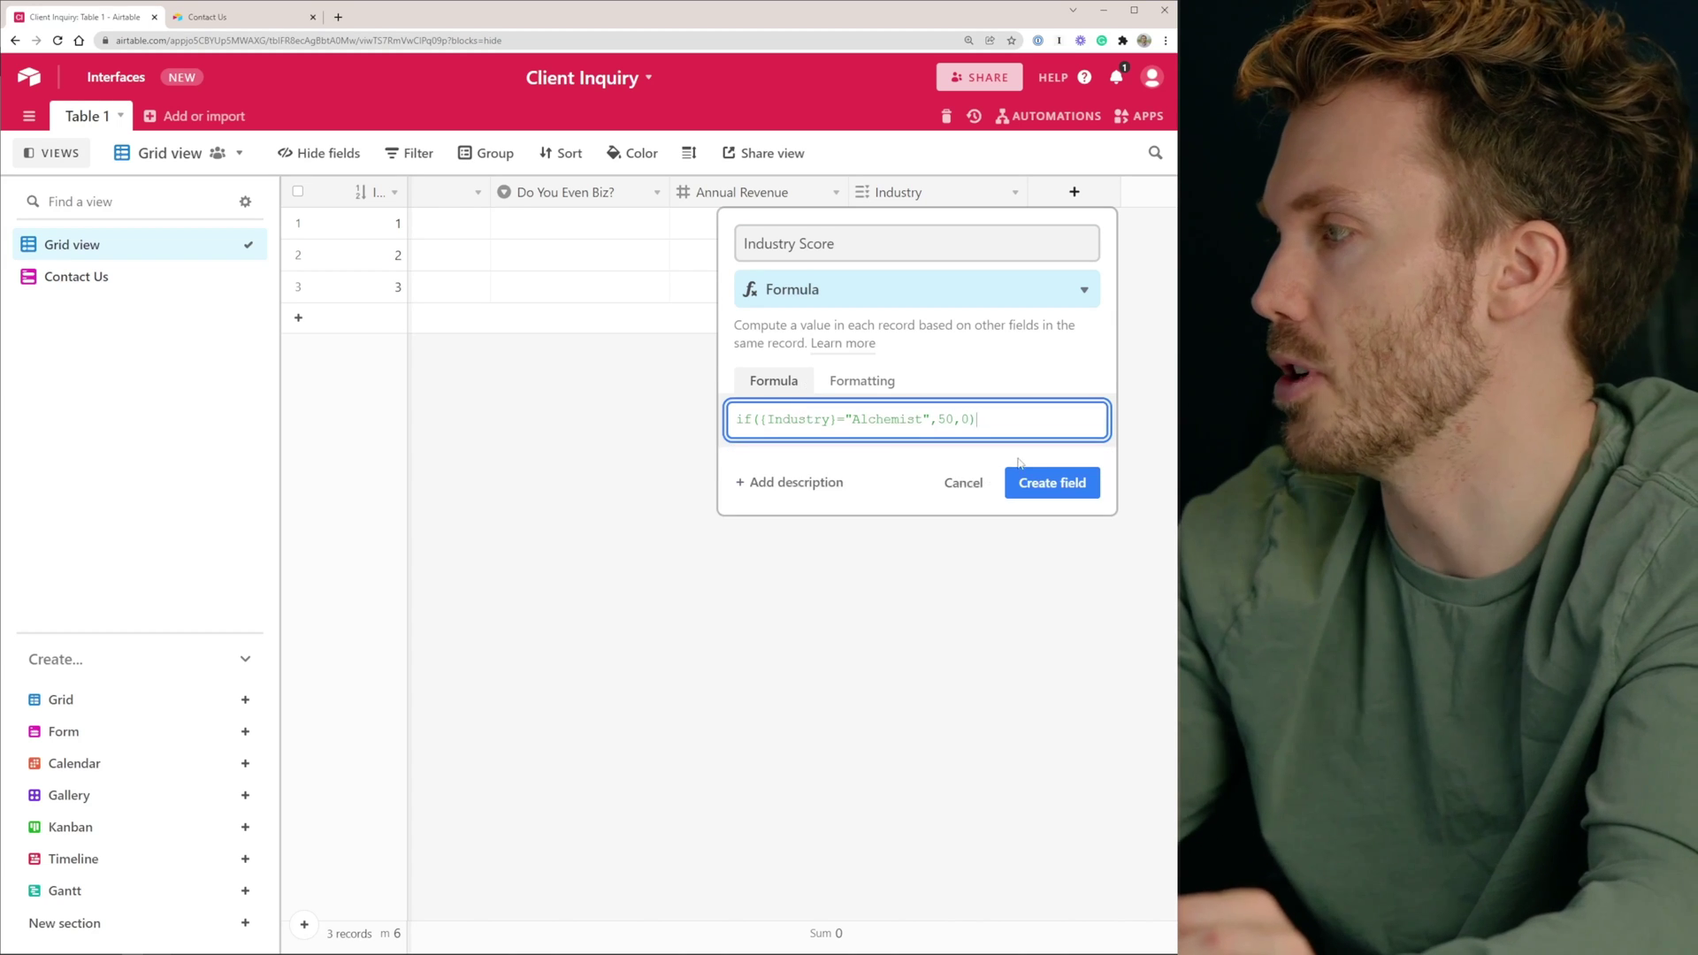
{"action": "left_click", "coordinate": [1021, 474]}
{"action": "left_click", "coordinate": [883, 227]}
{"action": "left_click", "coordinate": [817, 222]}
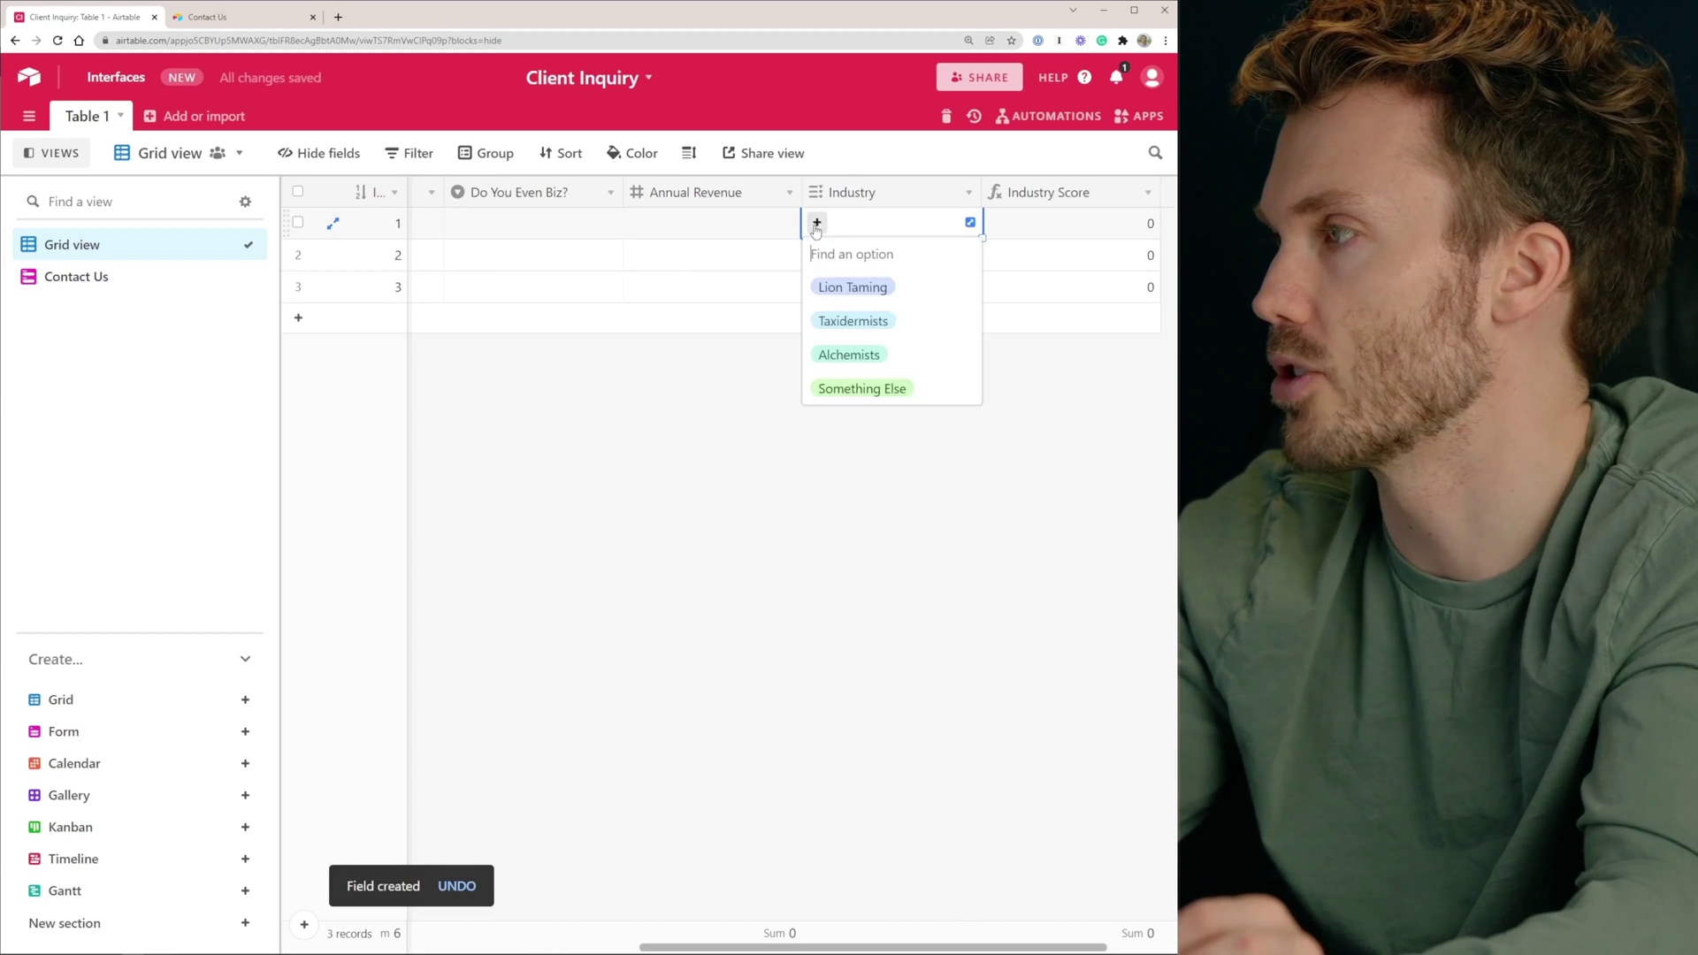
Set row 1's Industry to Alchemists and correct the formula to match "Alchemists"
{"action": "left_click", "coordinate": [851, 355]}
{"action": "left_click", "coordinate": [1037, 195]}
{"action": "double_click", "coordinate": [1036, 194]}
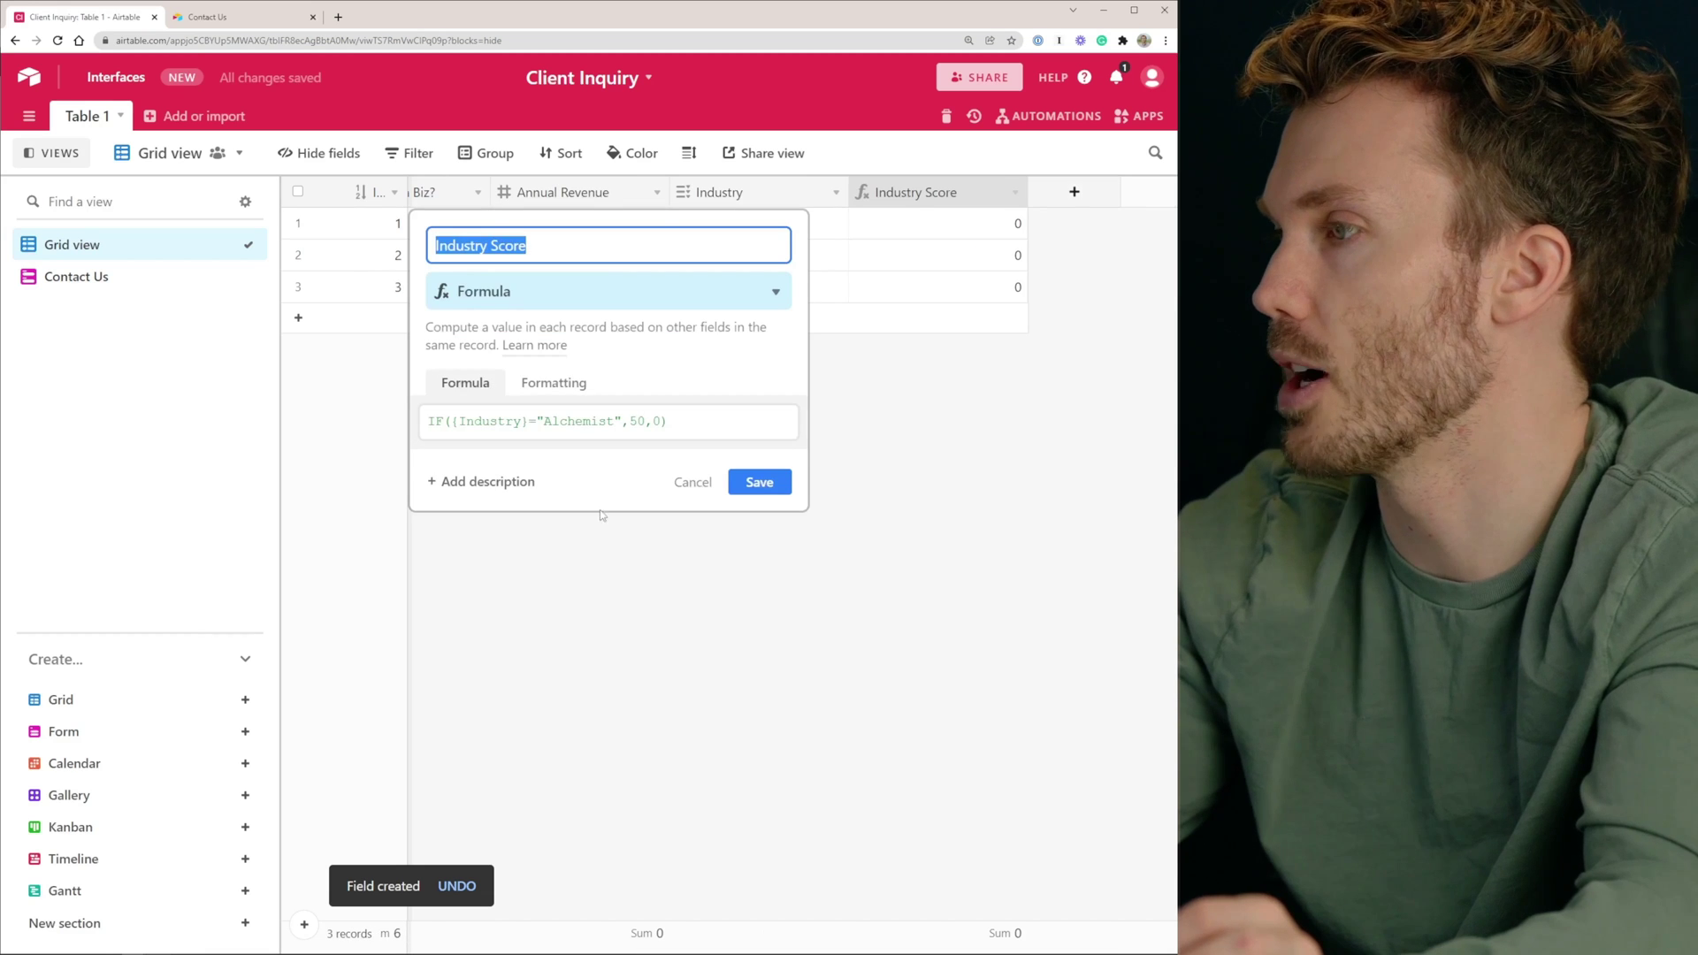
{"action": "left_click", "coordinate": [607, 421]}
{"action": "type", "text": "s"}
{"action": "left_click", "coordinate": [758, 482]}
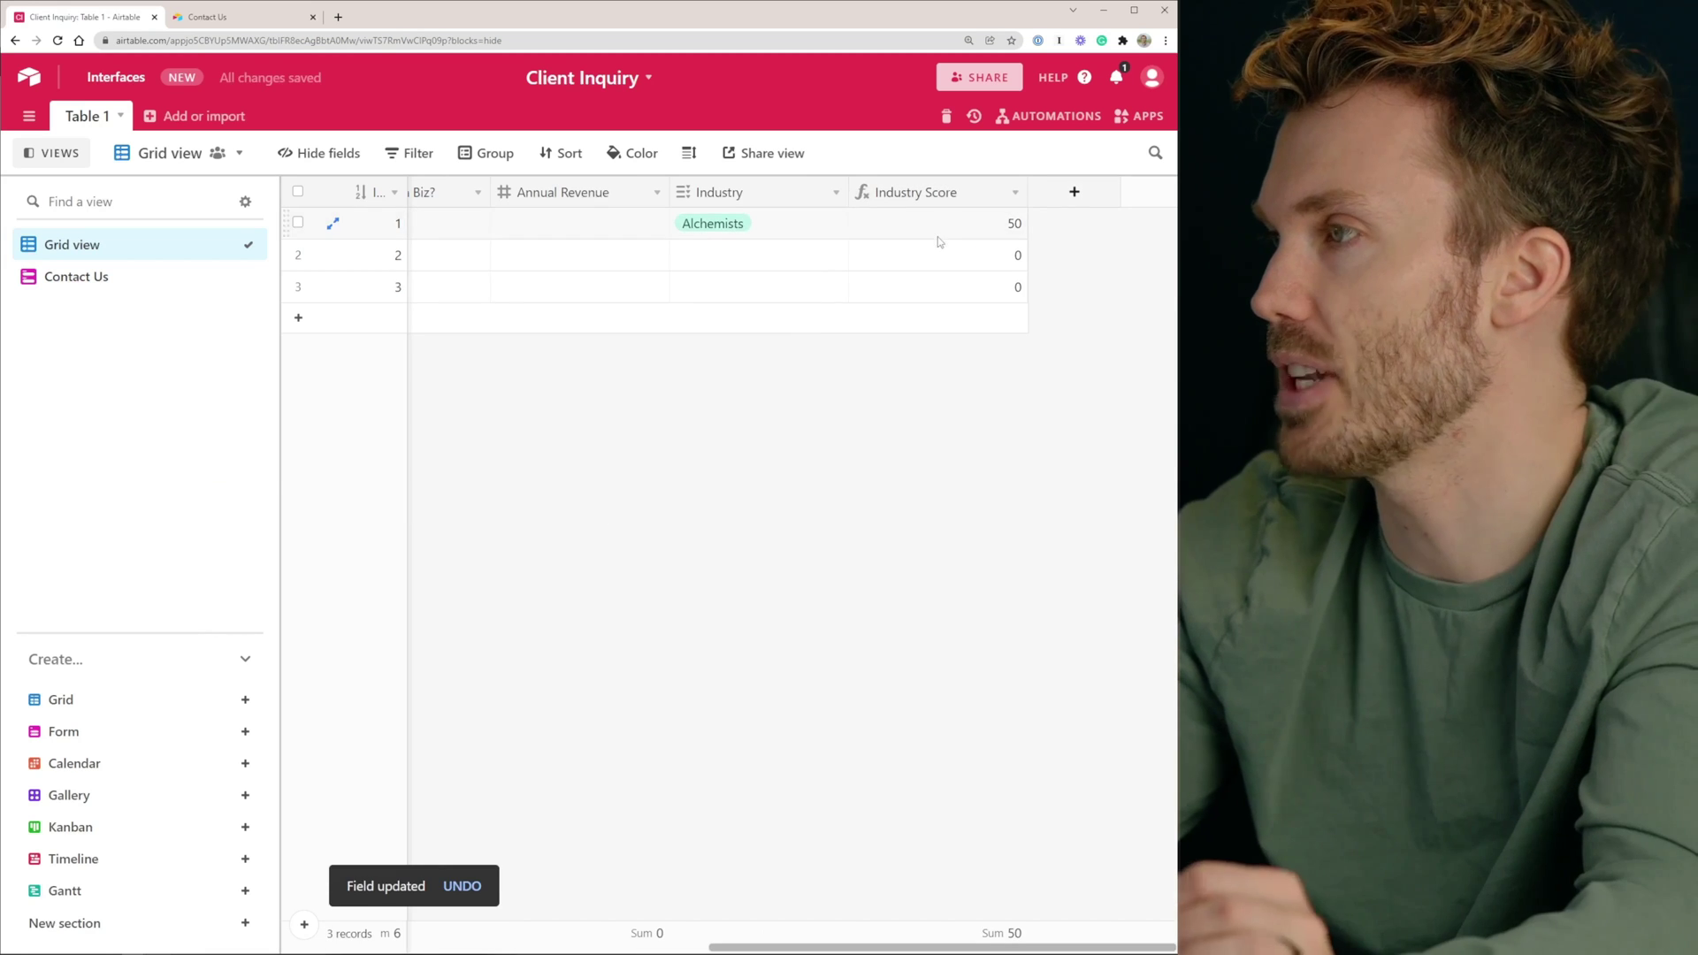
Check the Industry Score formula and the Industry field's option names
{"action": "double_click", "coordinate": [938, 192]}
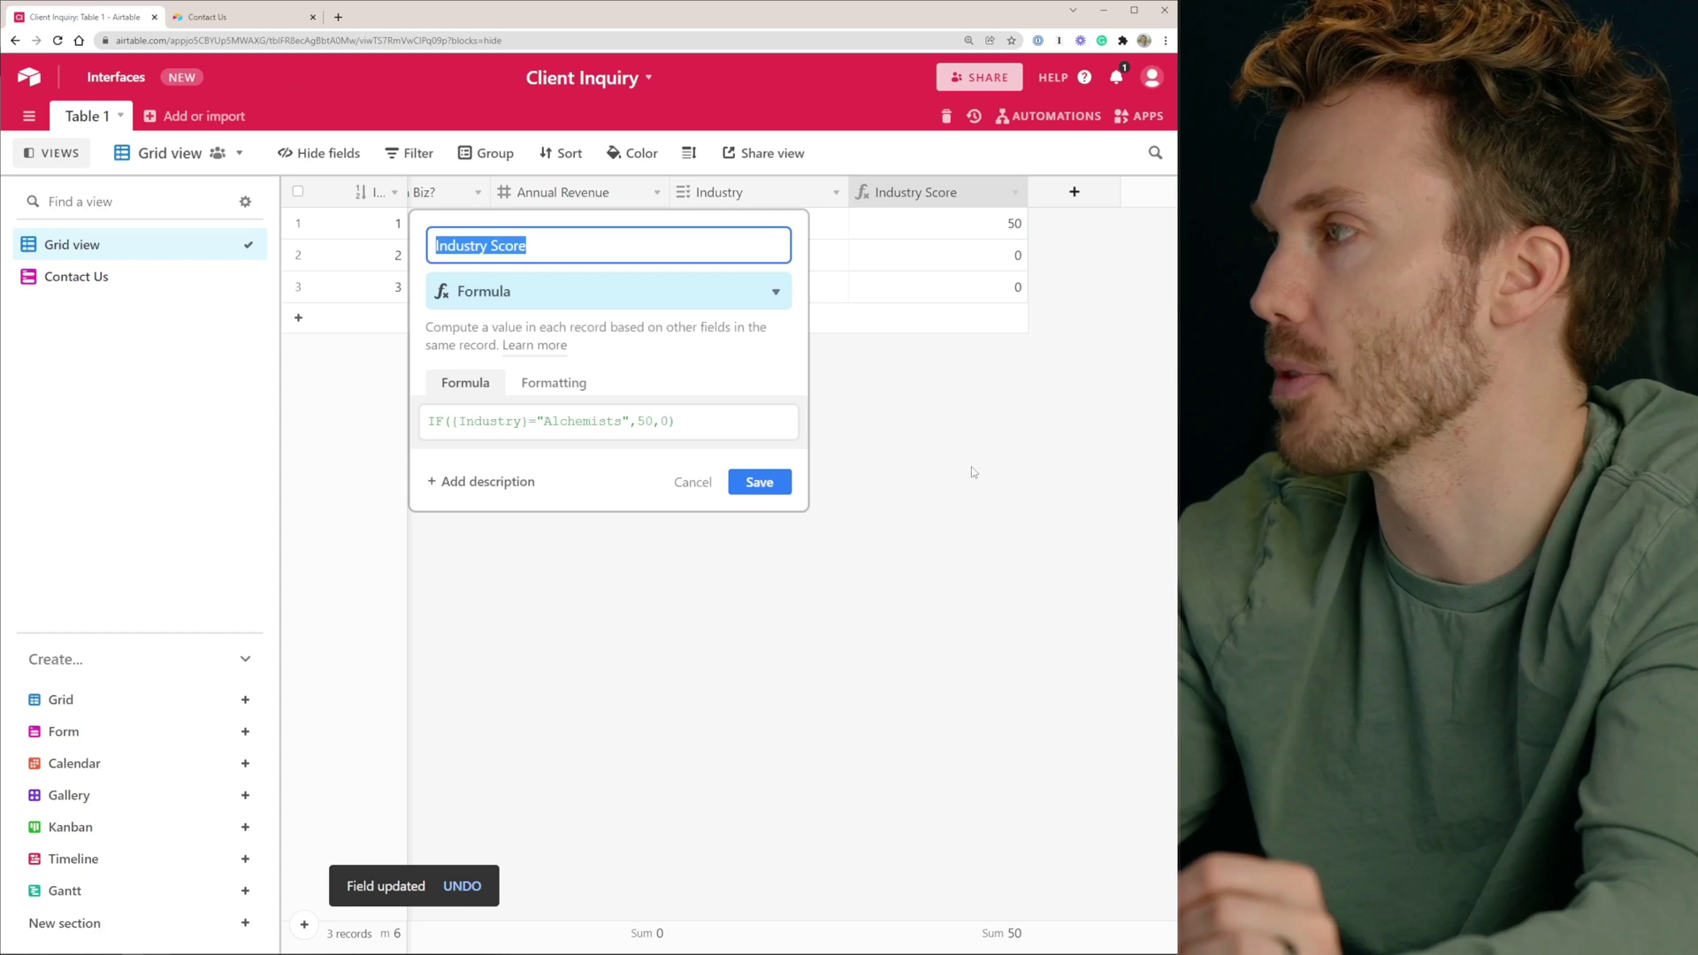
{"action": "left_click", "coordinate": [905, 357]}
{"action": "double_click", "coordinate": [739, 193]}
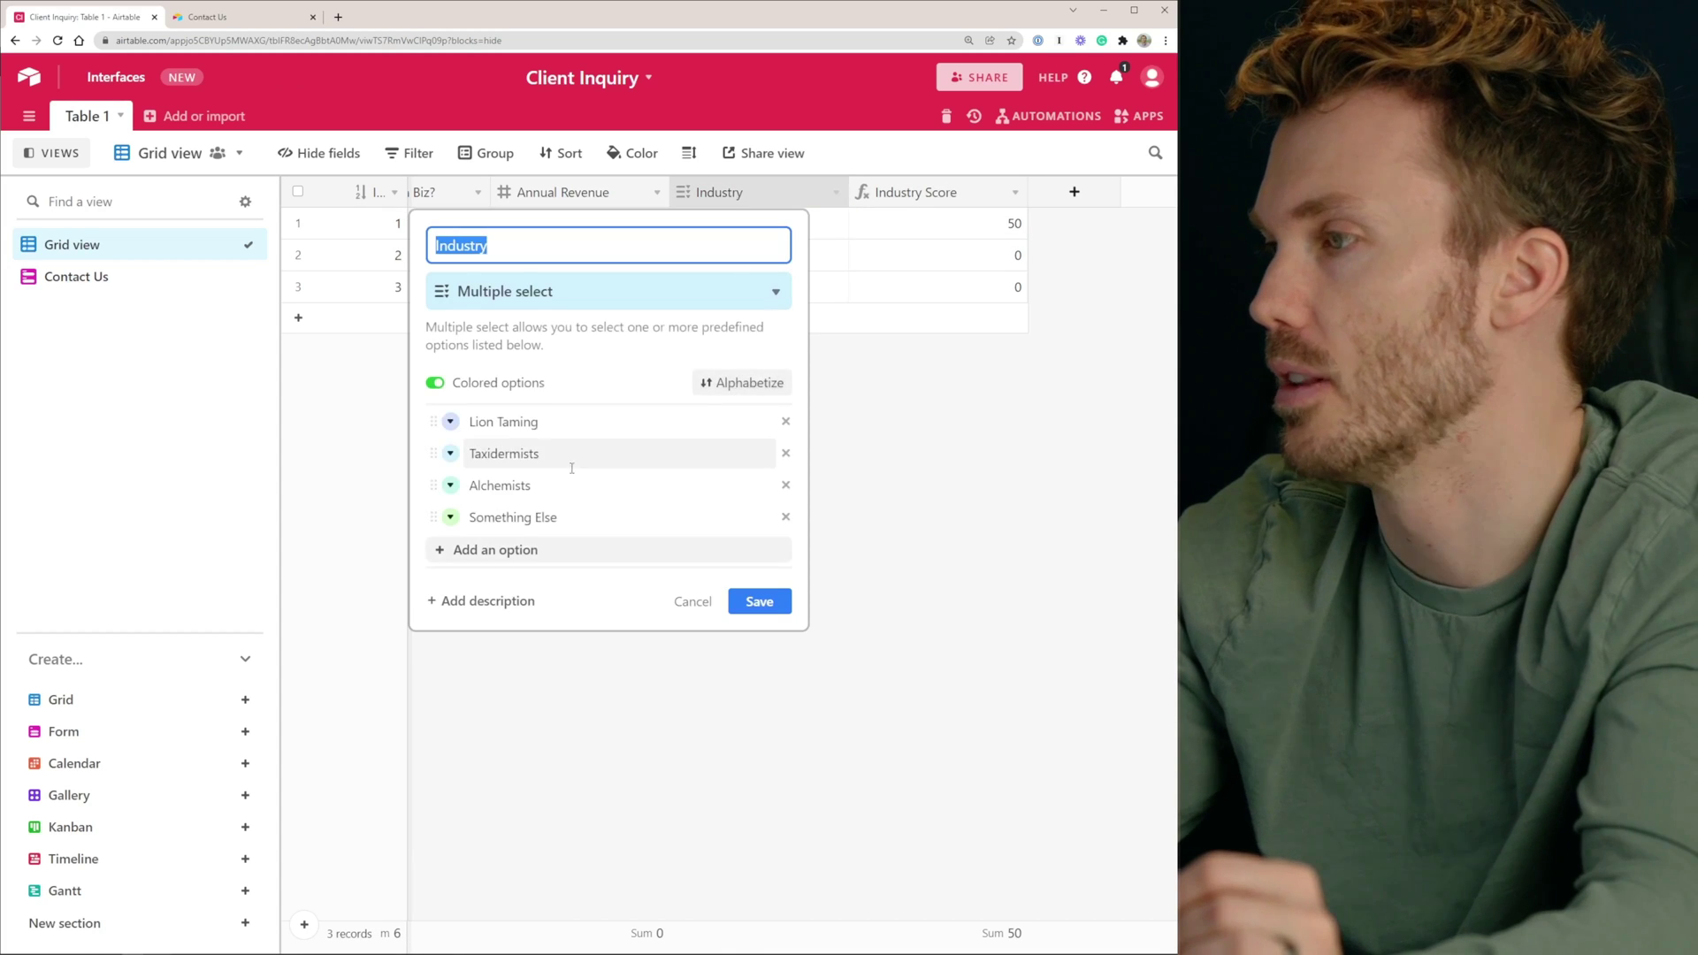
{"action": "left_click", "coordinate": [977, 395]}
Nest a second IF giving Taxidermists a score of 20 and save the formula
{"action": "double_click", "coordinate": [935, 194]}
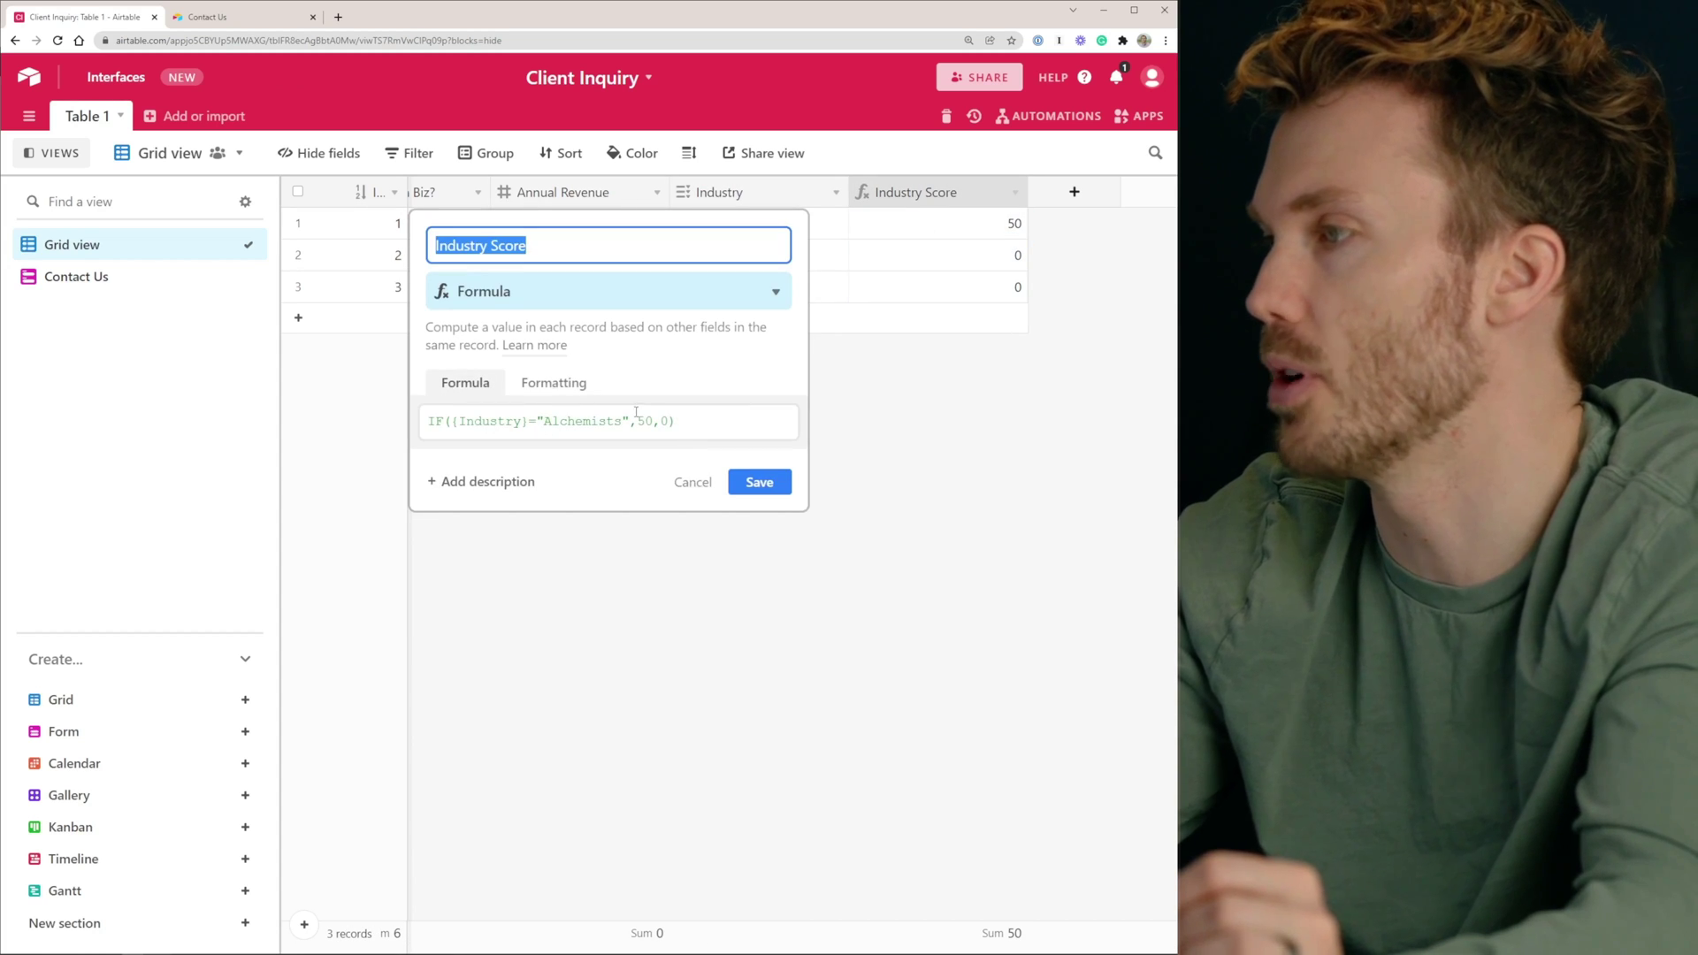
{"action": "left_click", "coordinate": [659, 421]}
{"action": "type", "text": "if({Indu"}
{"action": "type", "text": "s"}
{"action": "type", "text": "dustry"}
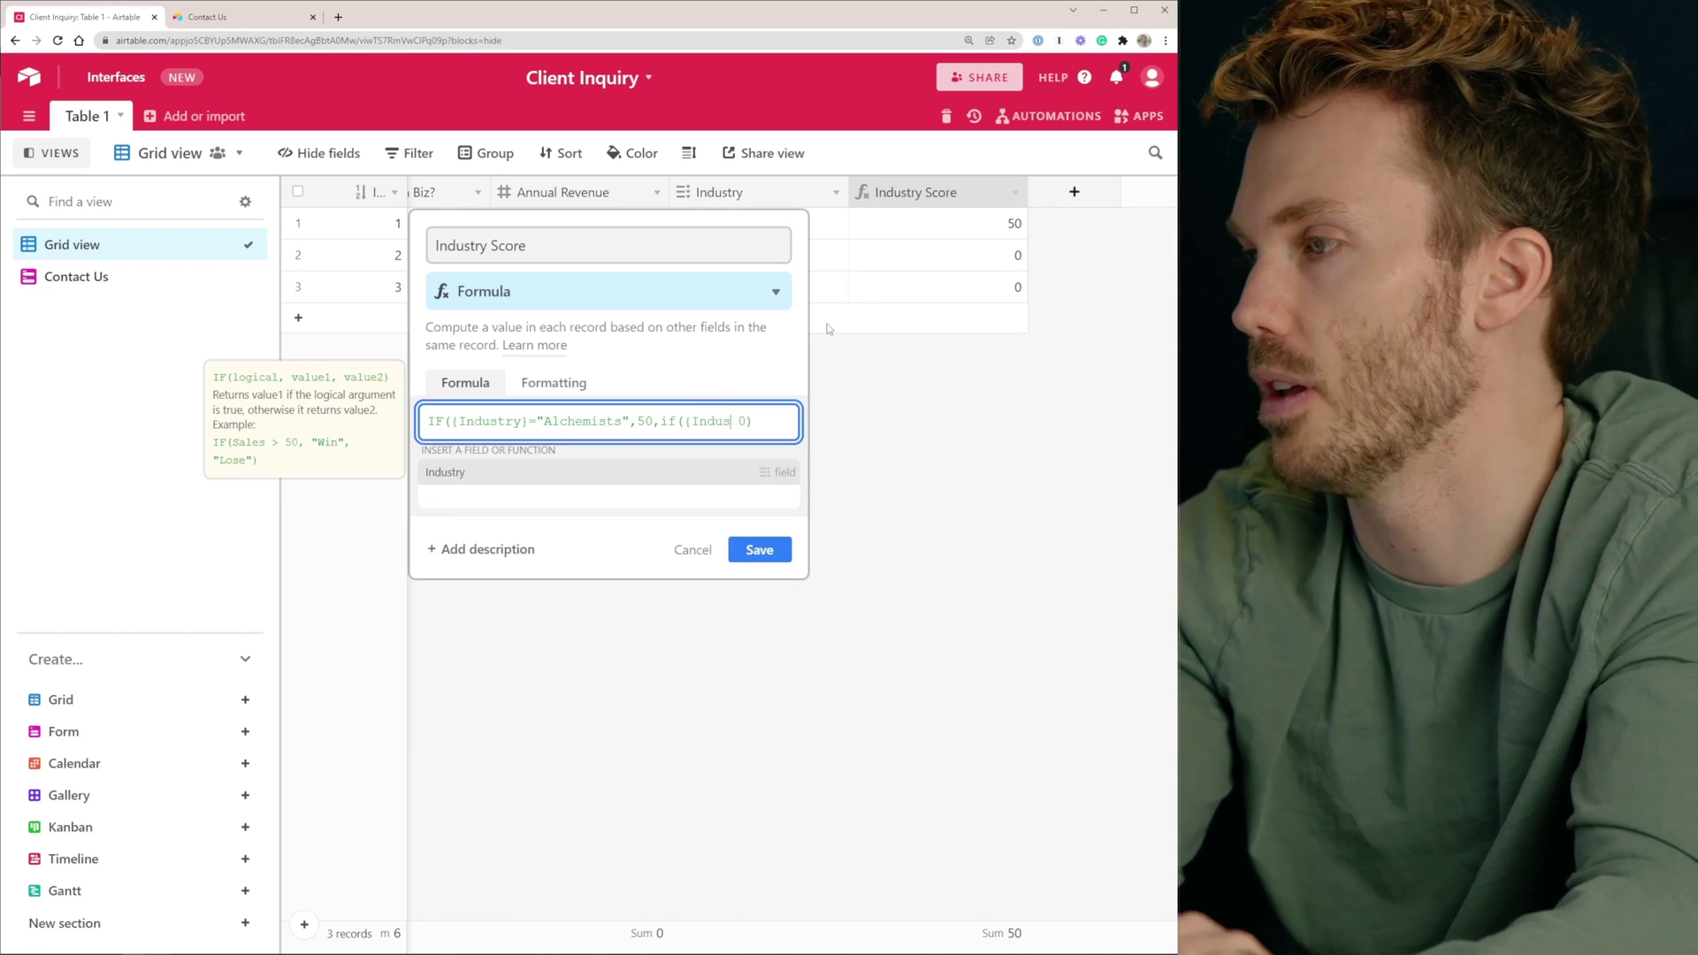
{"action": "type", "text": "}=\"Taxidermi"}
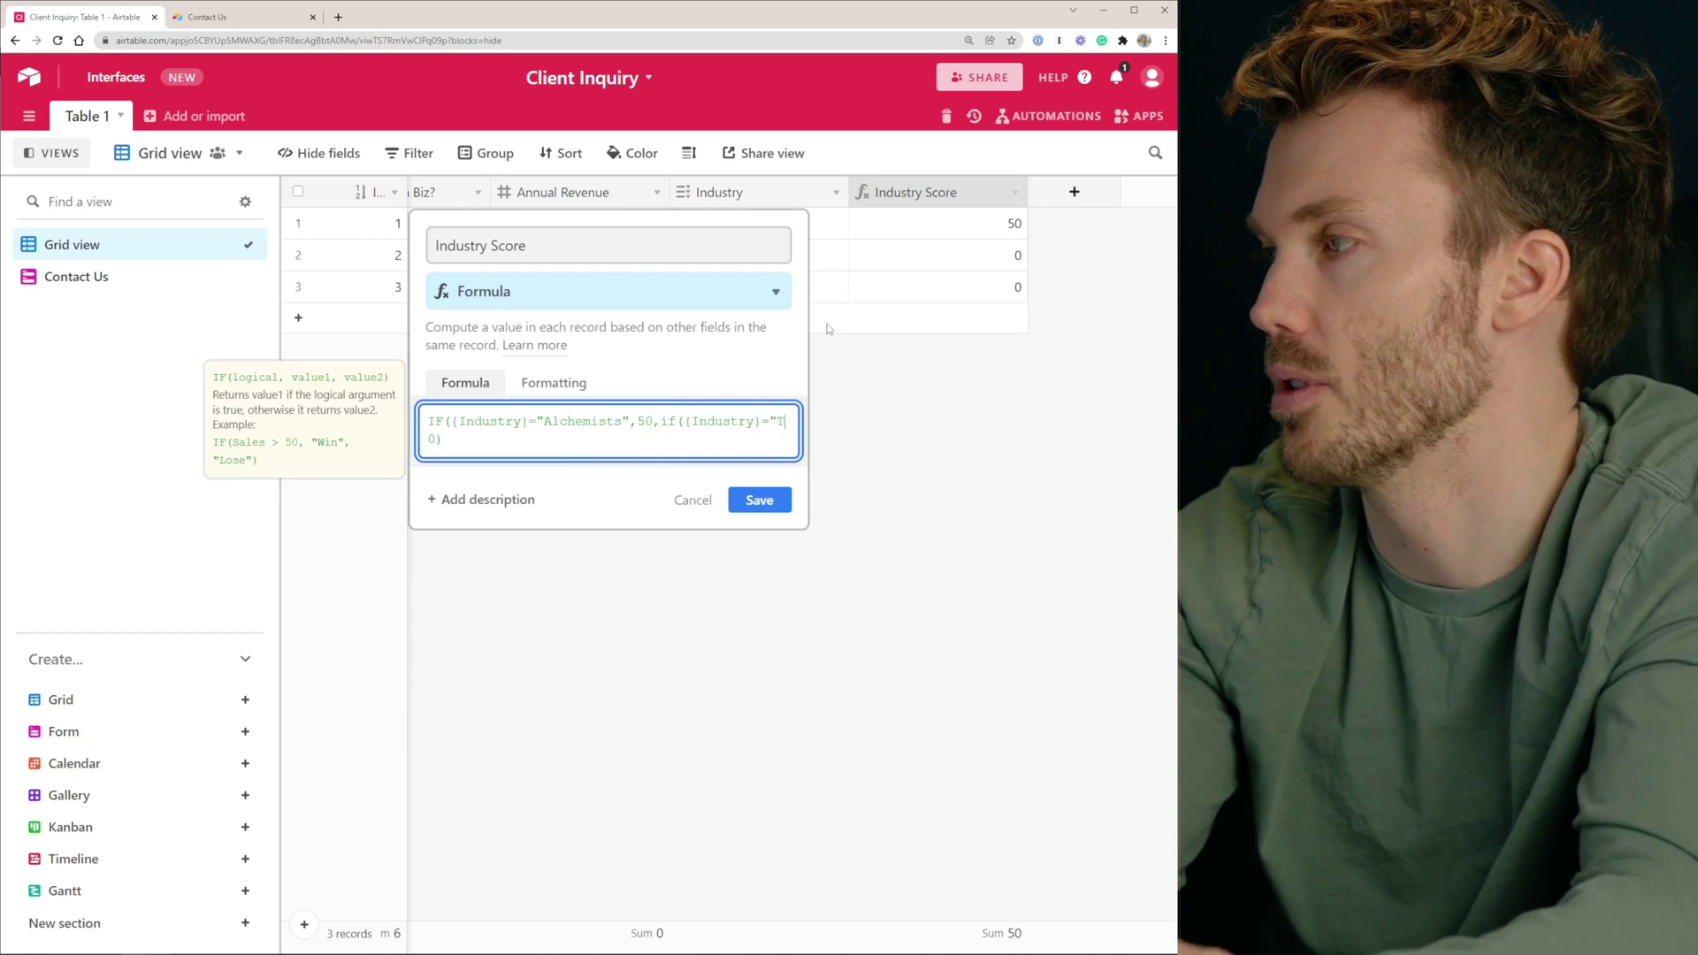
{"action": "type", "text": "sts\",20"}
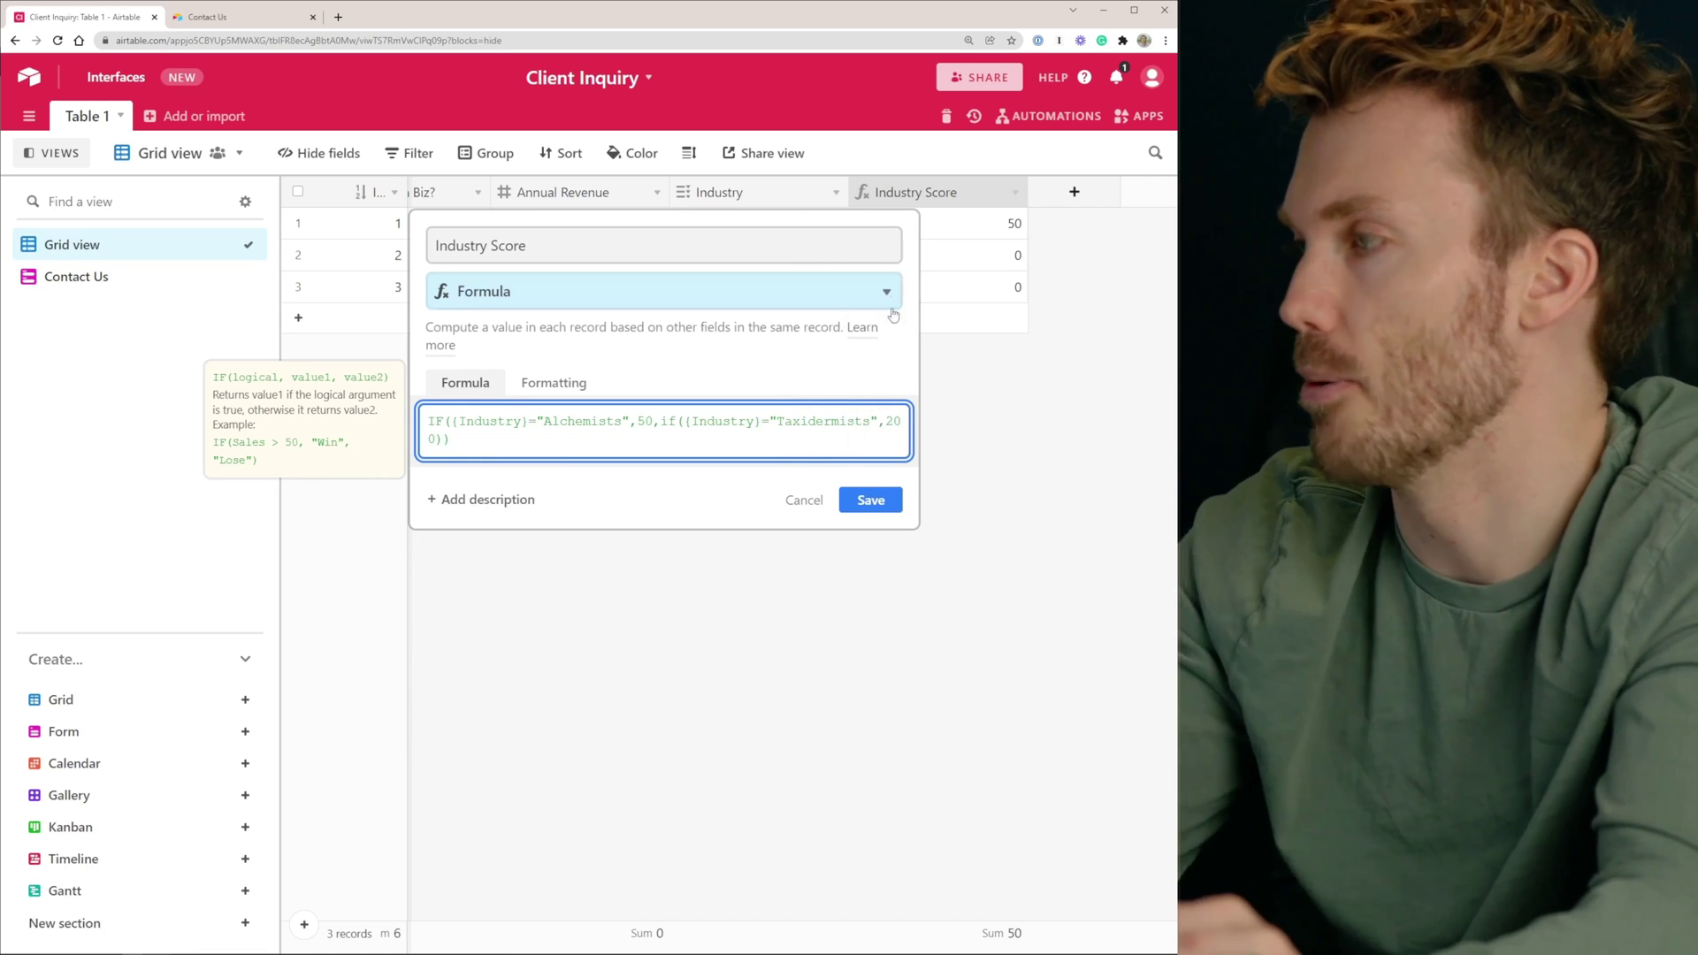
{"action": "left_click", "coordinate": [869, 522]}
Set row 2's Industry to Taxidermists and narrow the Industry Score column
{"action": "left_click", "coordinate": [694, 252]}
{"action": "left_click", "coordinate": [694, 253]}
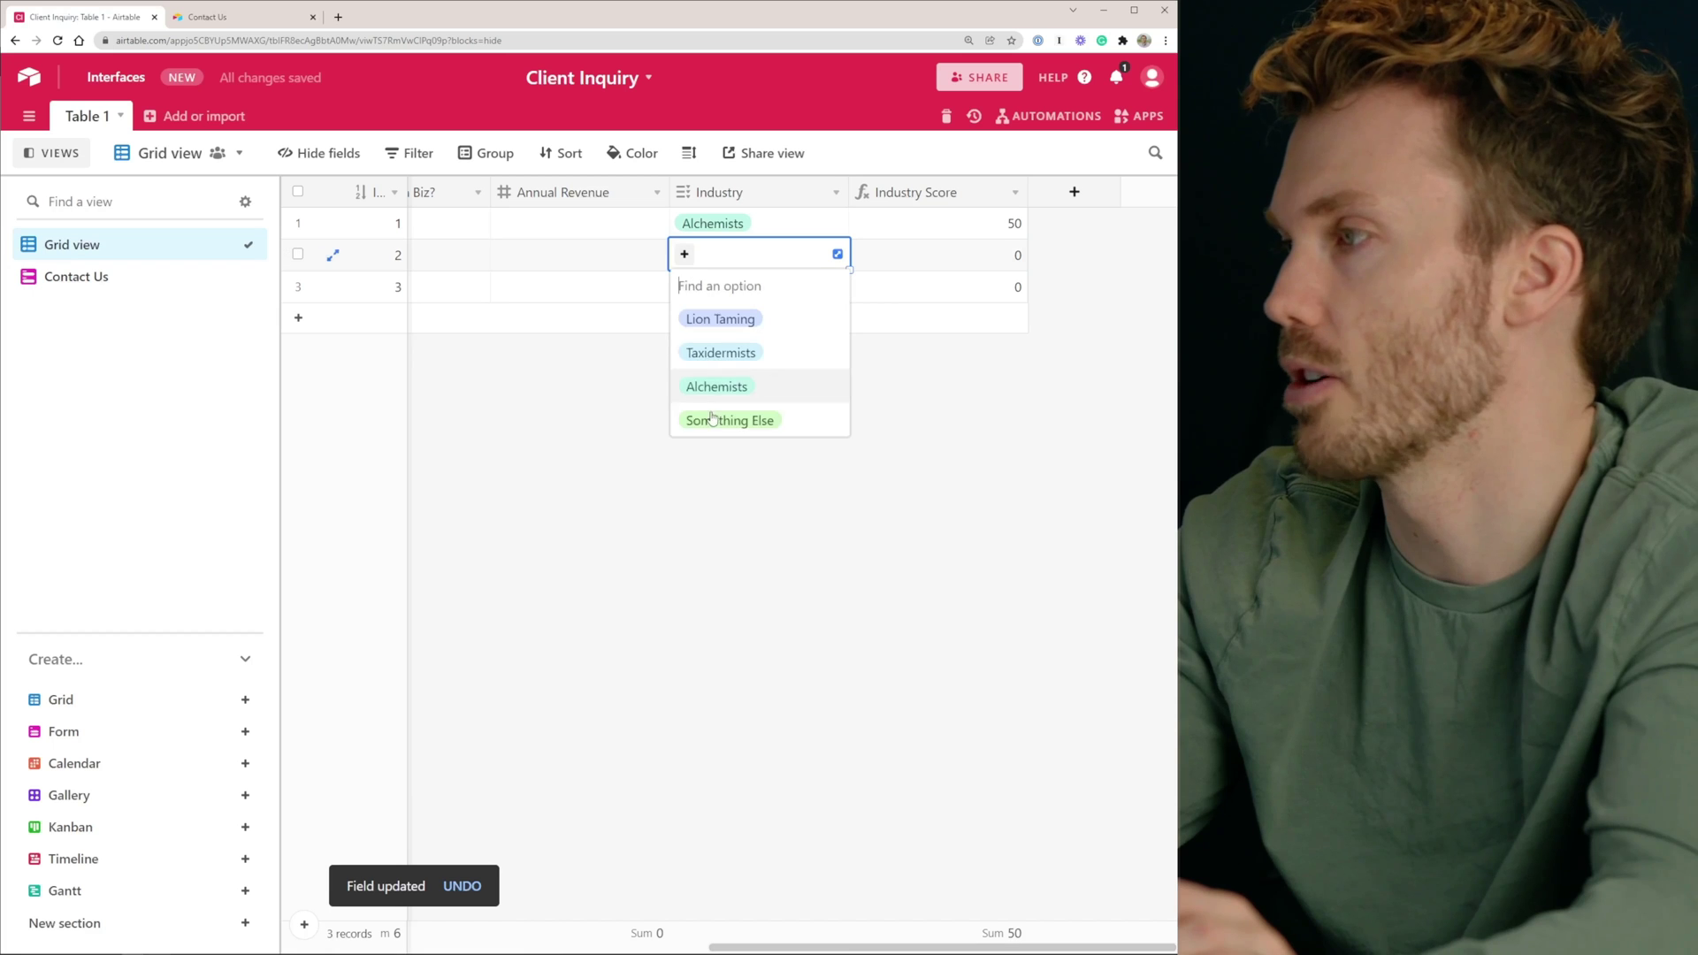
{"action": "left_click", "coordinate": [719, 348]}
{"action": "left_click", "coordinate": [944, 345]}
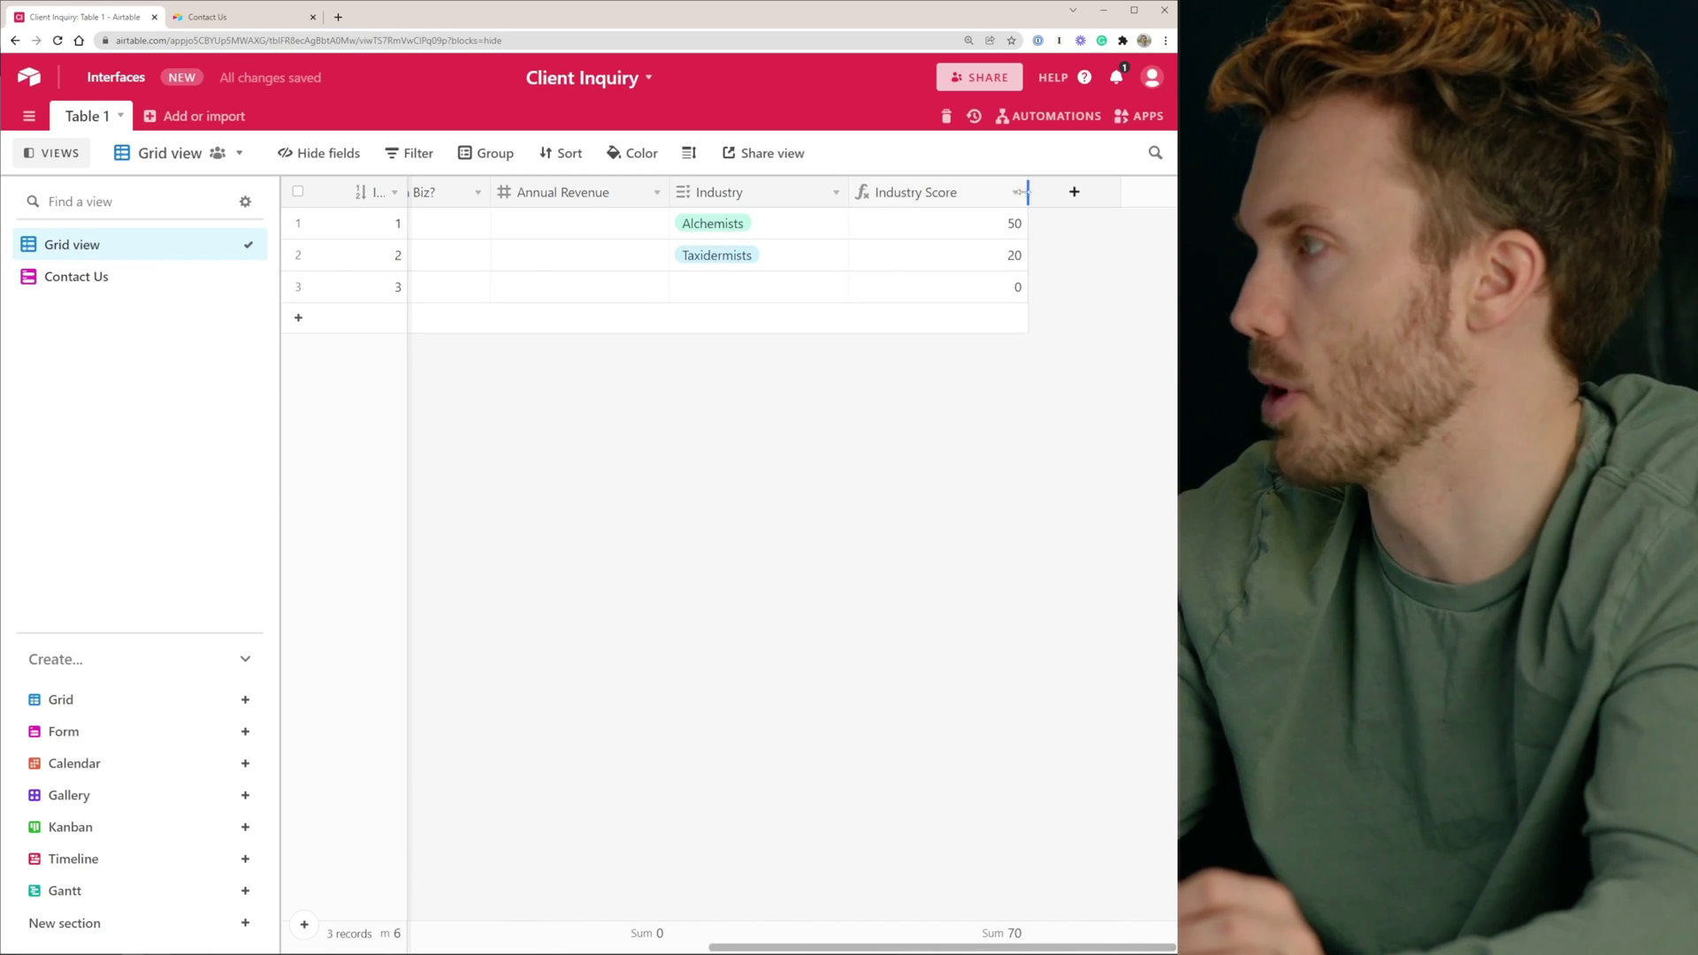
{"action": "left_click_drag", "start_coordinate": [1025, 192], "coordinate": [982, 192]}
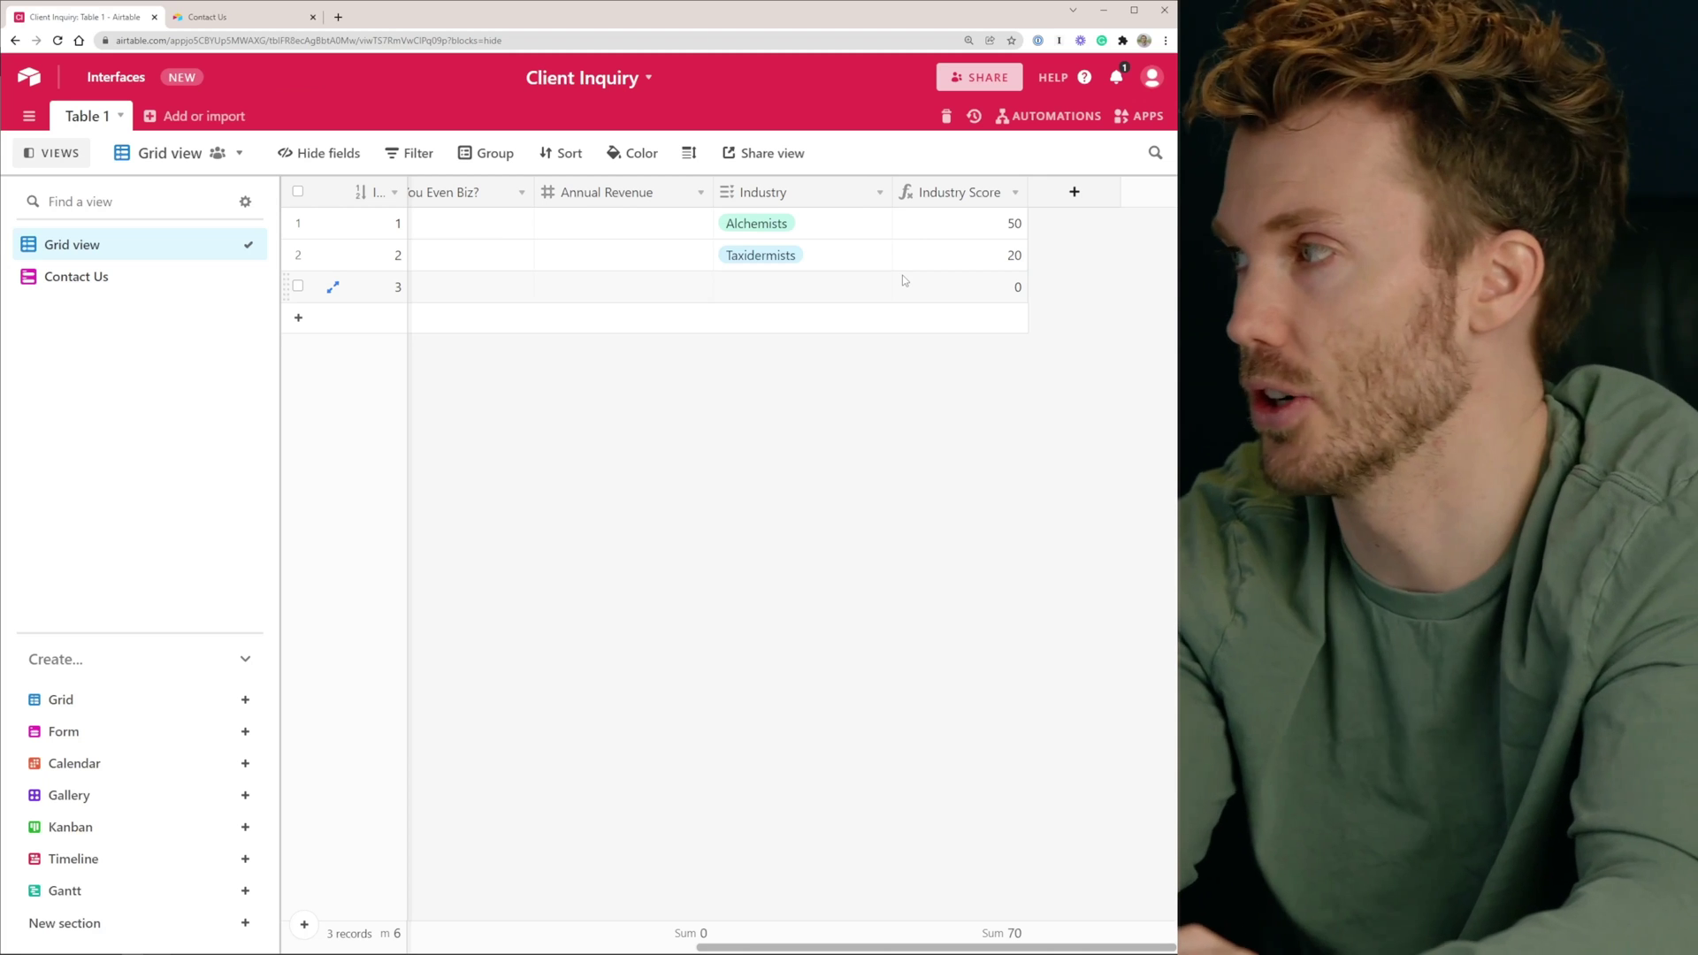
{"action": "double_click", "coordinate": [959, 193]}
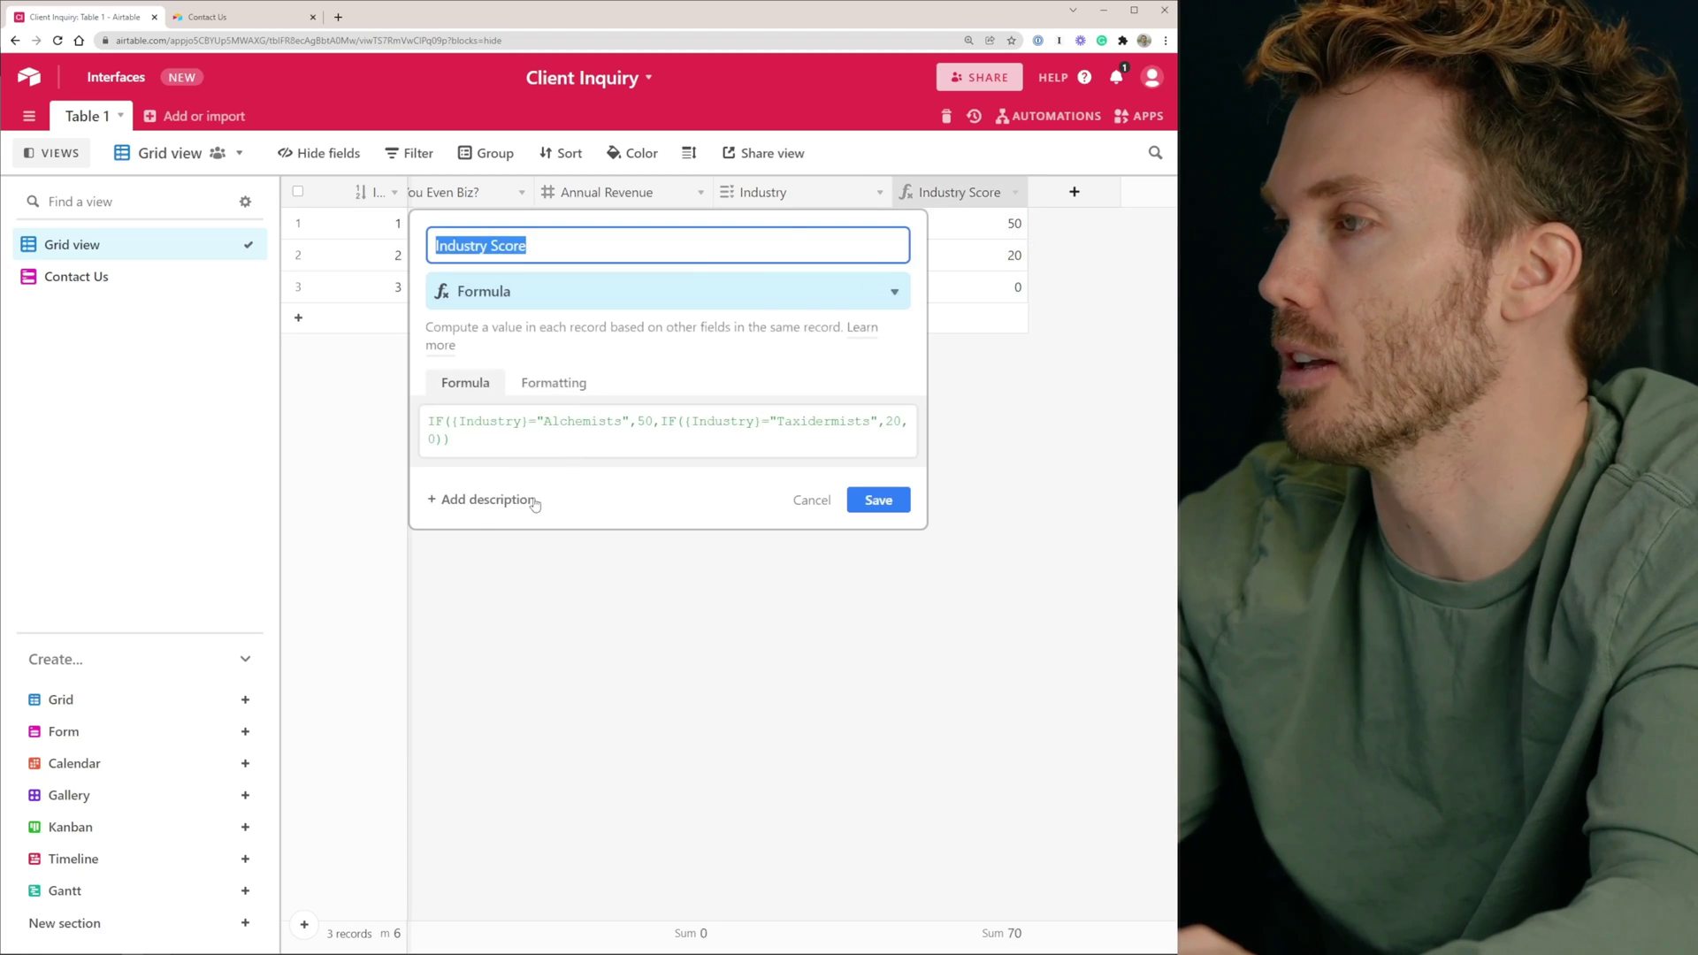
Close the field settings and search Google for 'airtable cases' in a new tab
{"action": "left_click", "coordinate": [803, 663]}
{"action": "key", "text": "ctrl+t"}
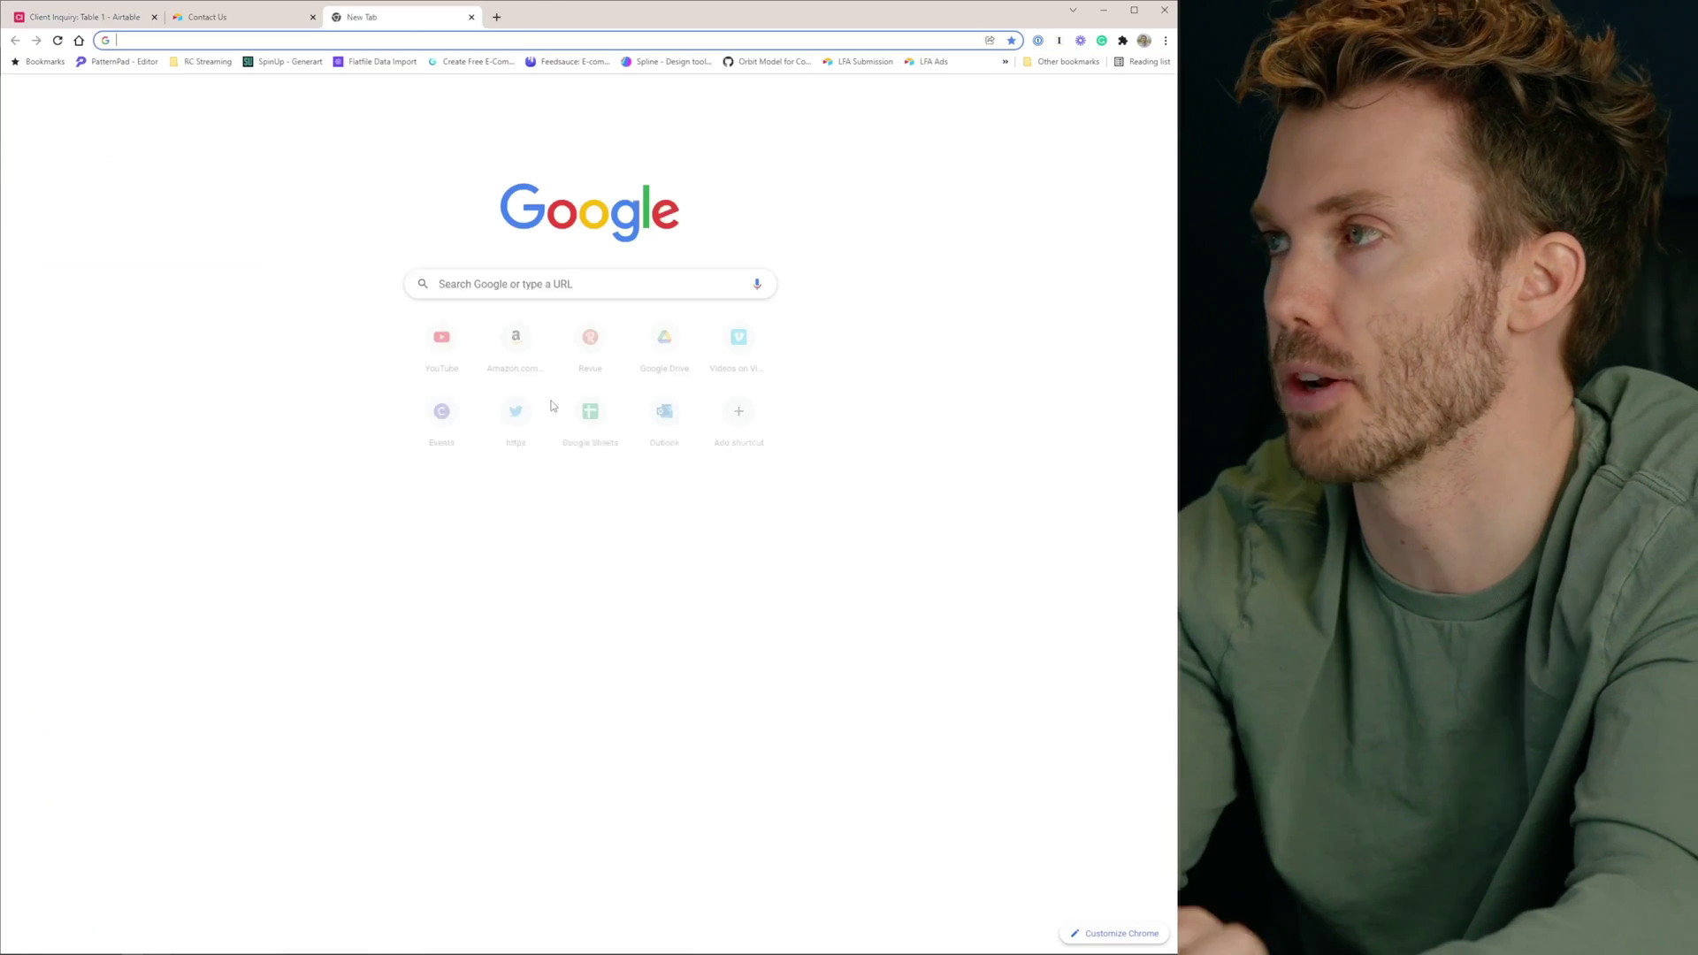
{"action": "type", "text": "airtable cases"}
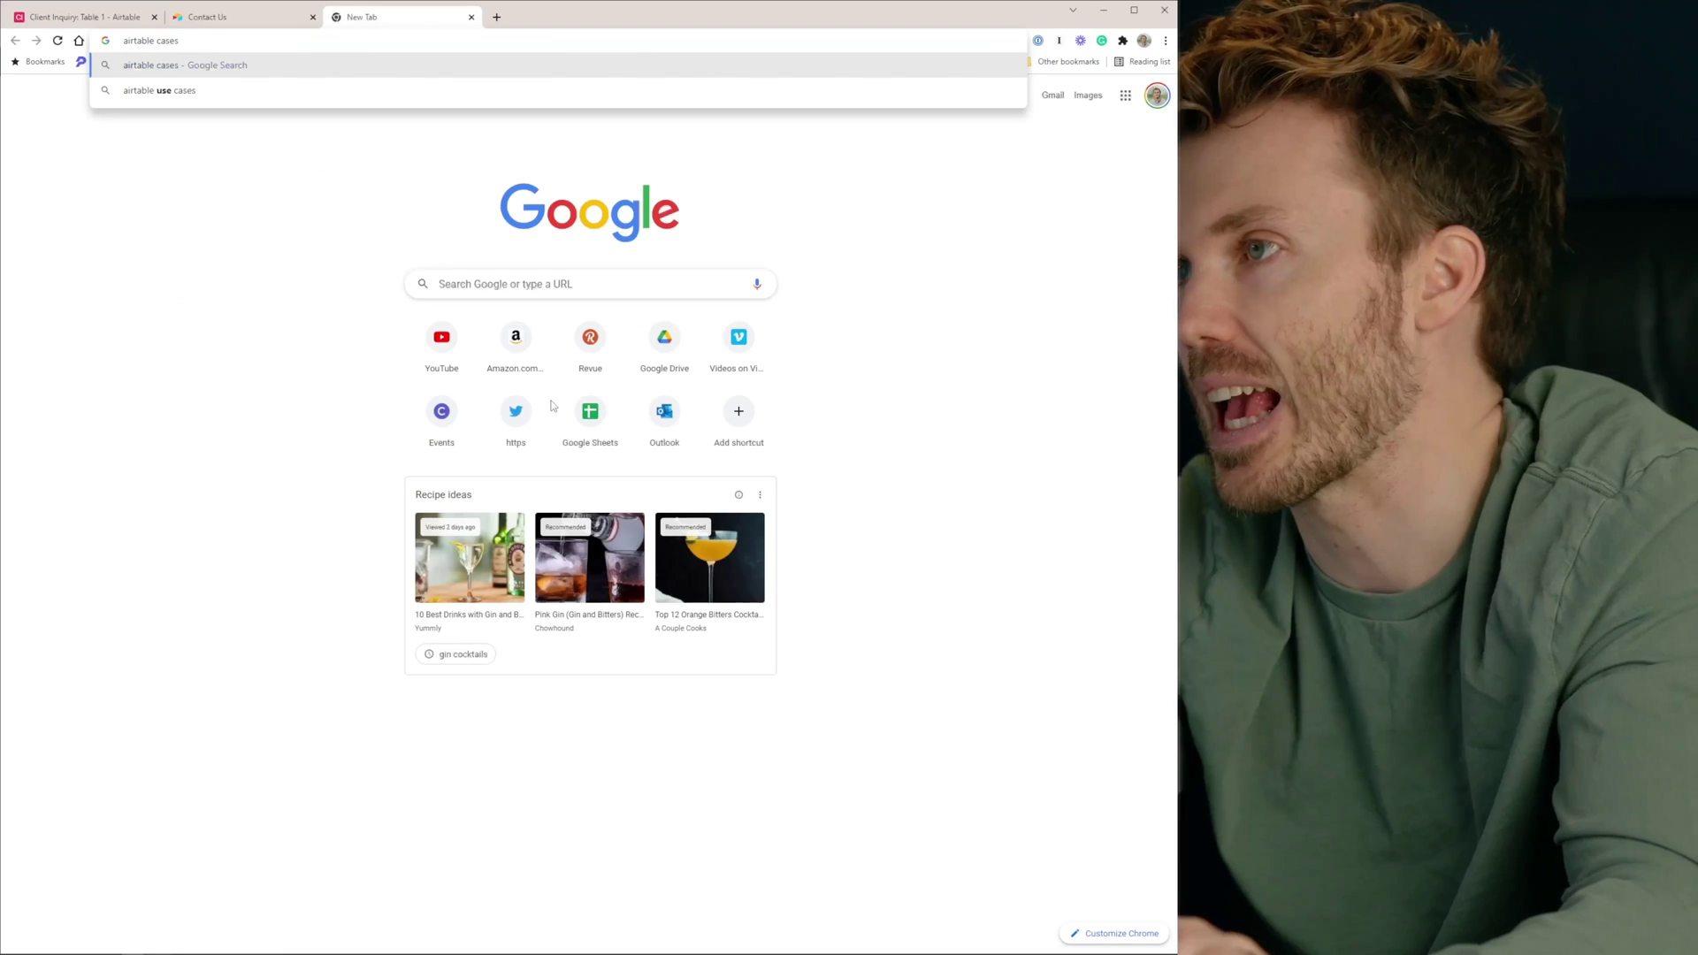
{"action": "key", "text": "Return"}
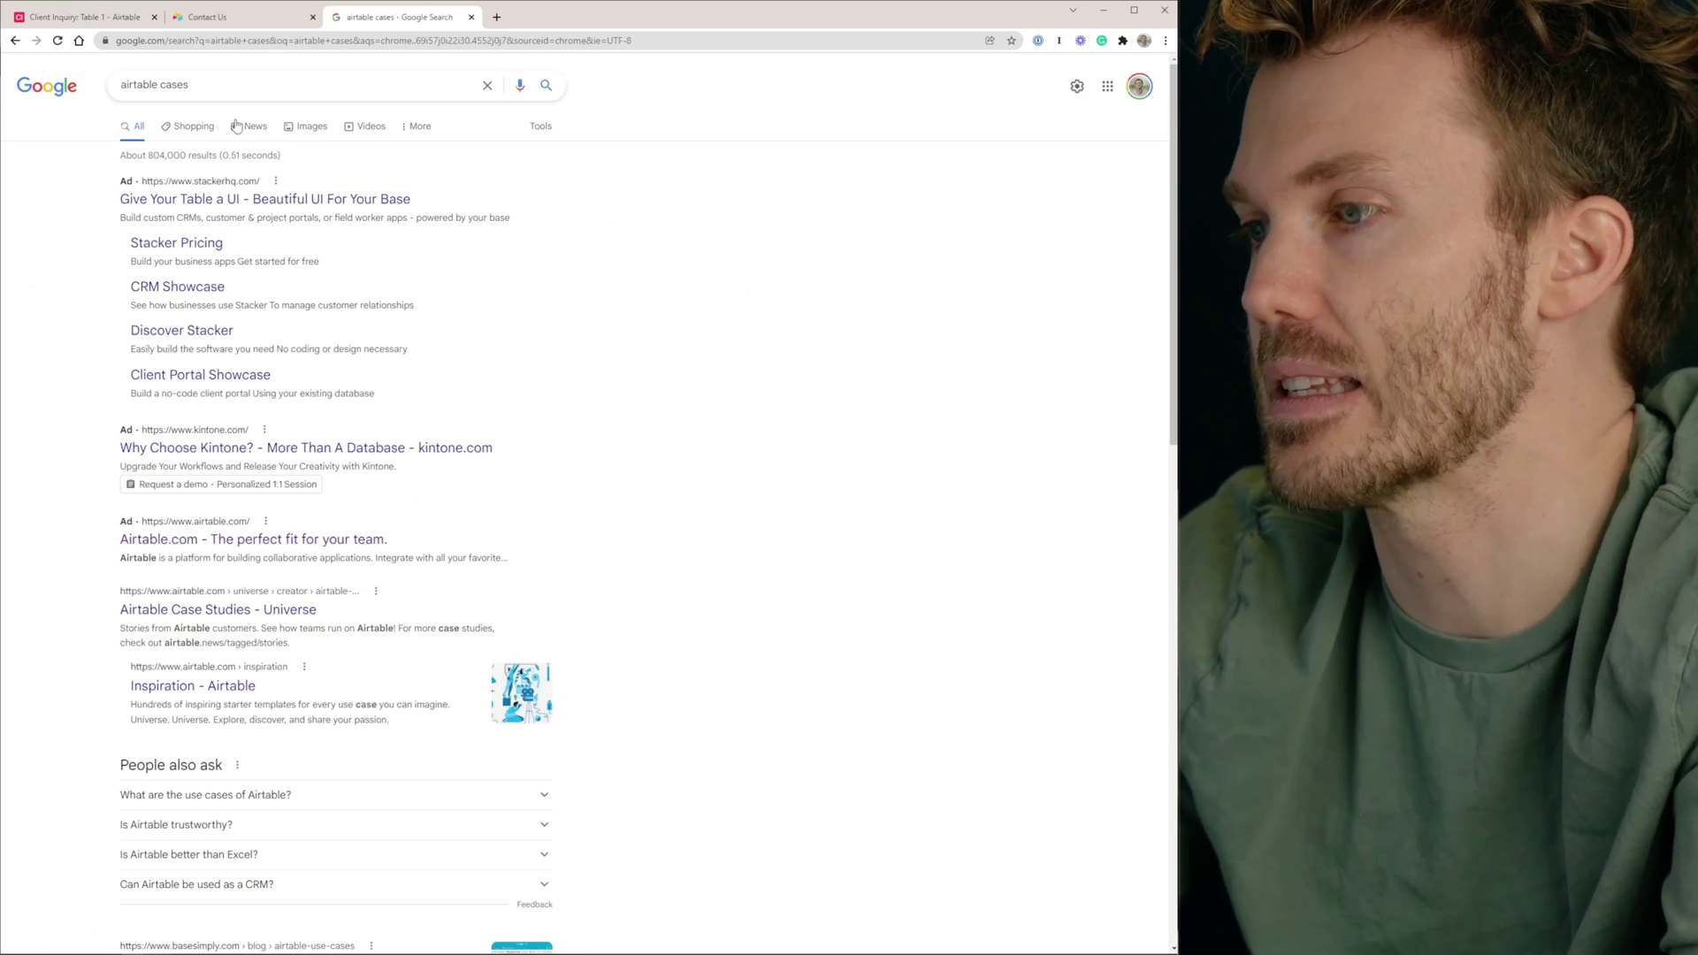
Change the search to 'airtable switch' and open the SWITCH() support article
{"action": "double_click", "coordinate": [174, 85]}
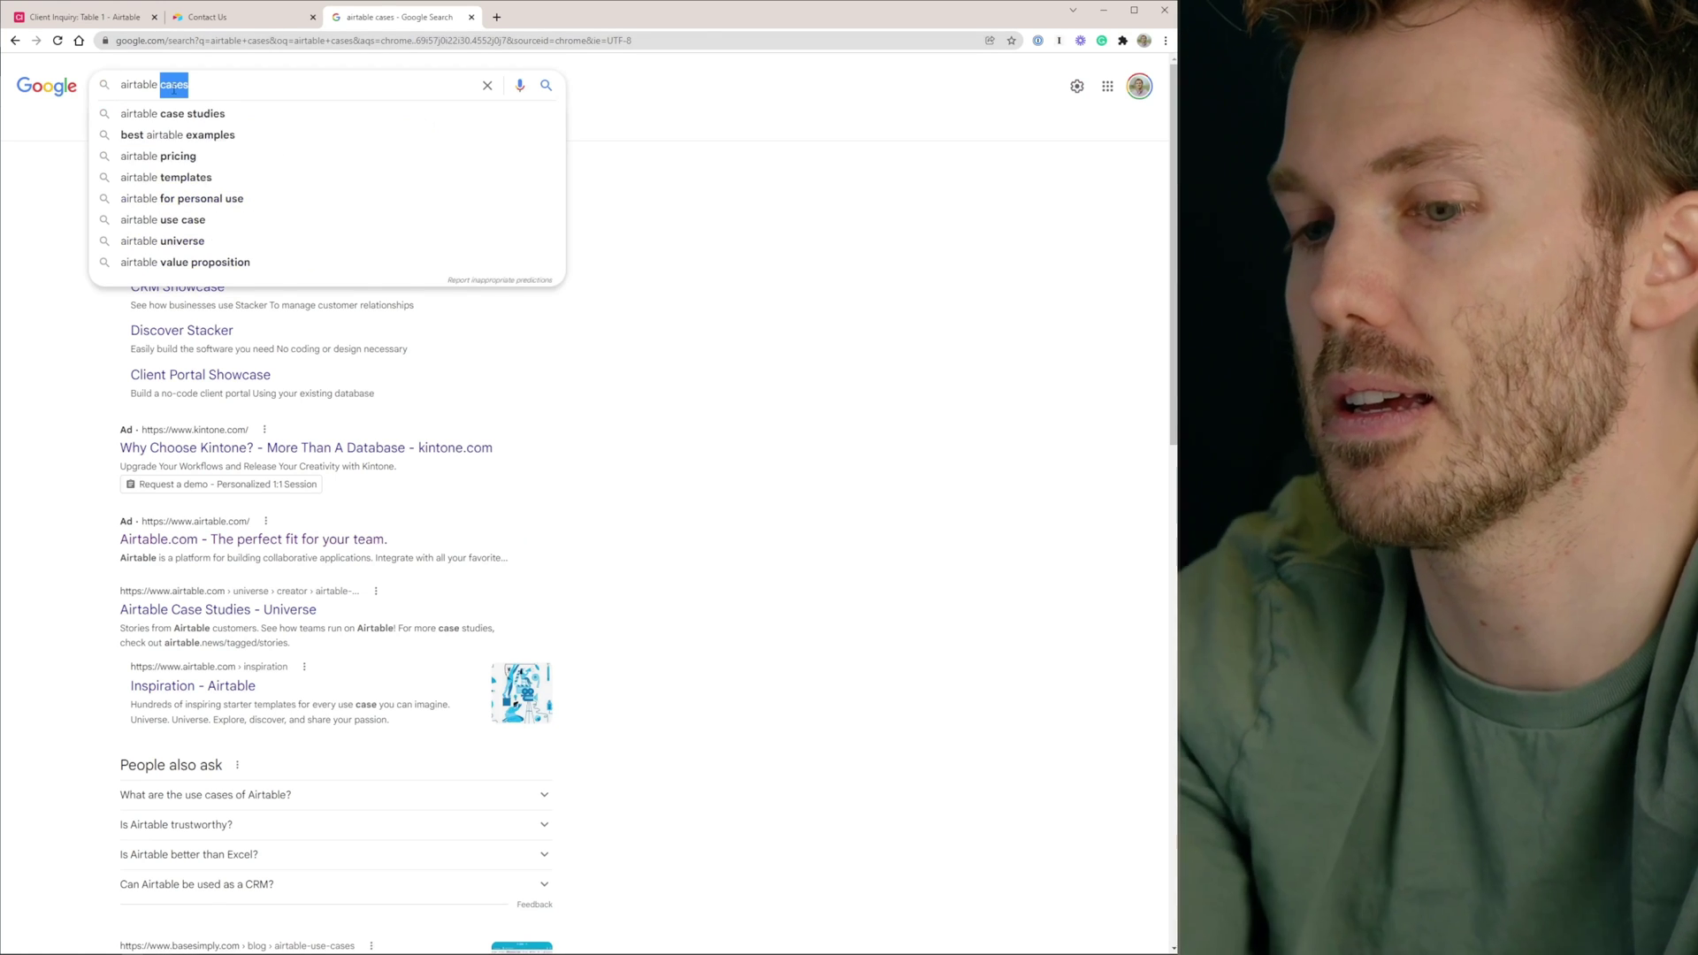
{"action": "type", "text": "switch"}
{"action": "key", "text": "Return"}
{"action": "left_click", "coordinate": [300, 606]}
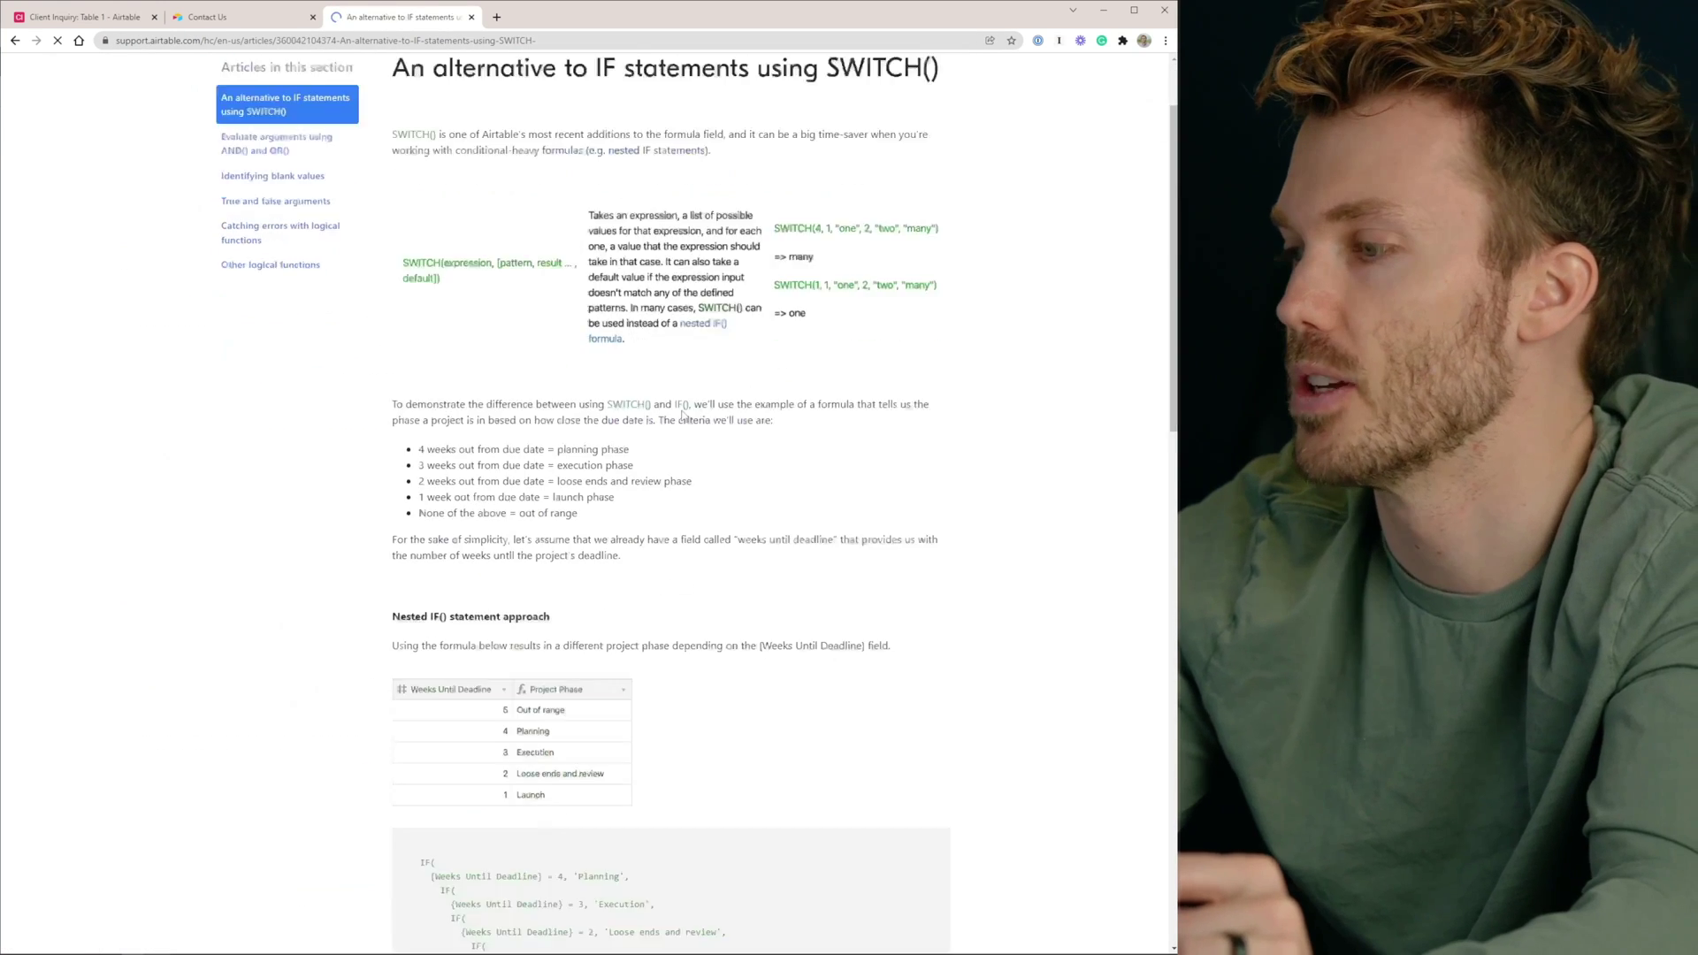
Read through the article and highlight its nested IF() formula example
{"action": "scroll", "coordinate": [878, 435], "scroll_direction": "down", "scroll_amount": 5}
{"action": "scroll", "coordinate": [483, 428], "scroll_direction": "down", "scroll_amount": 5}
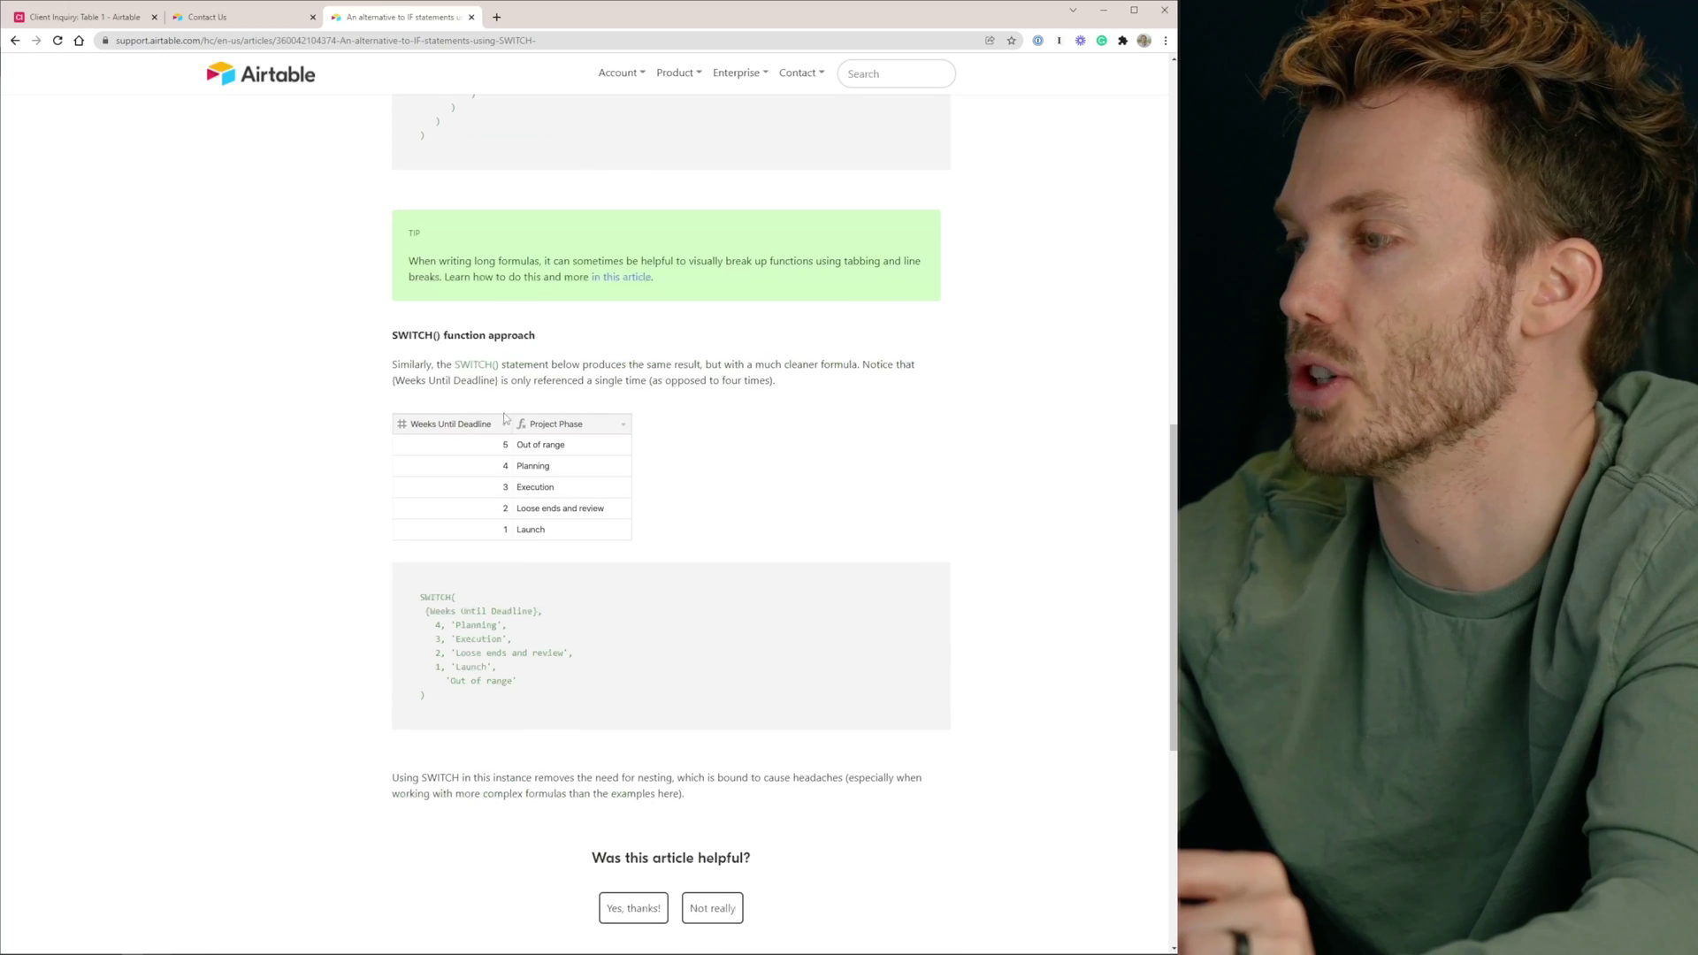
{"action": "scroll", "coordinate": [479, 592], "scroll_direction": "up", "scroll_amount": 4}
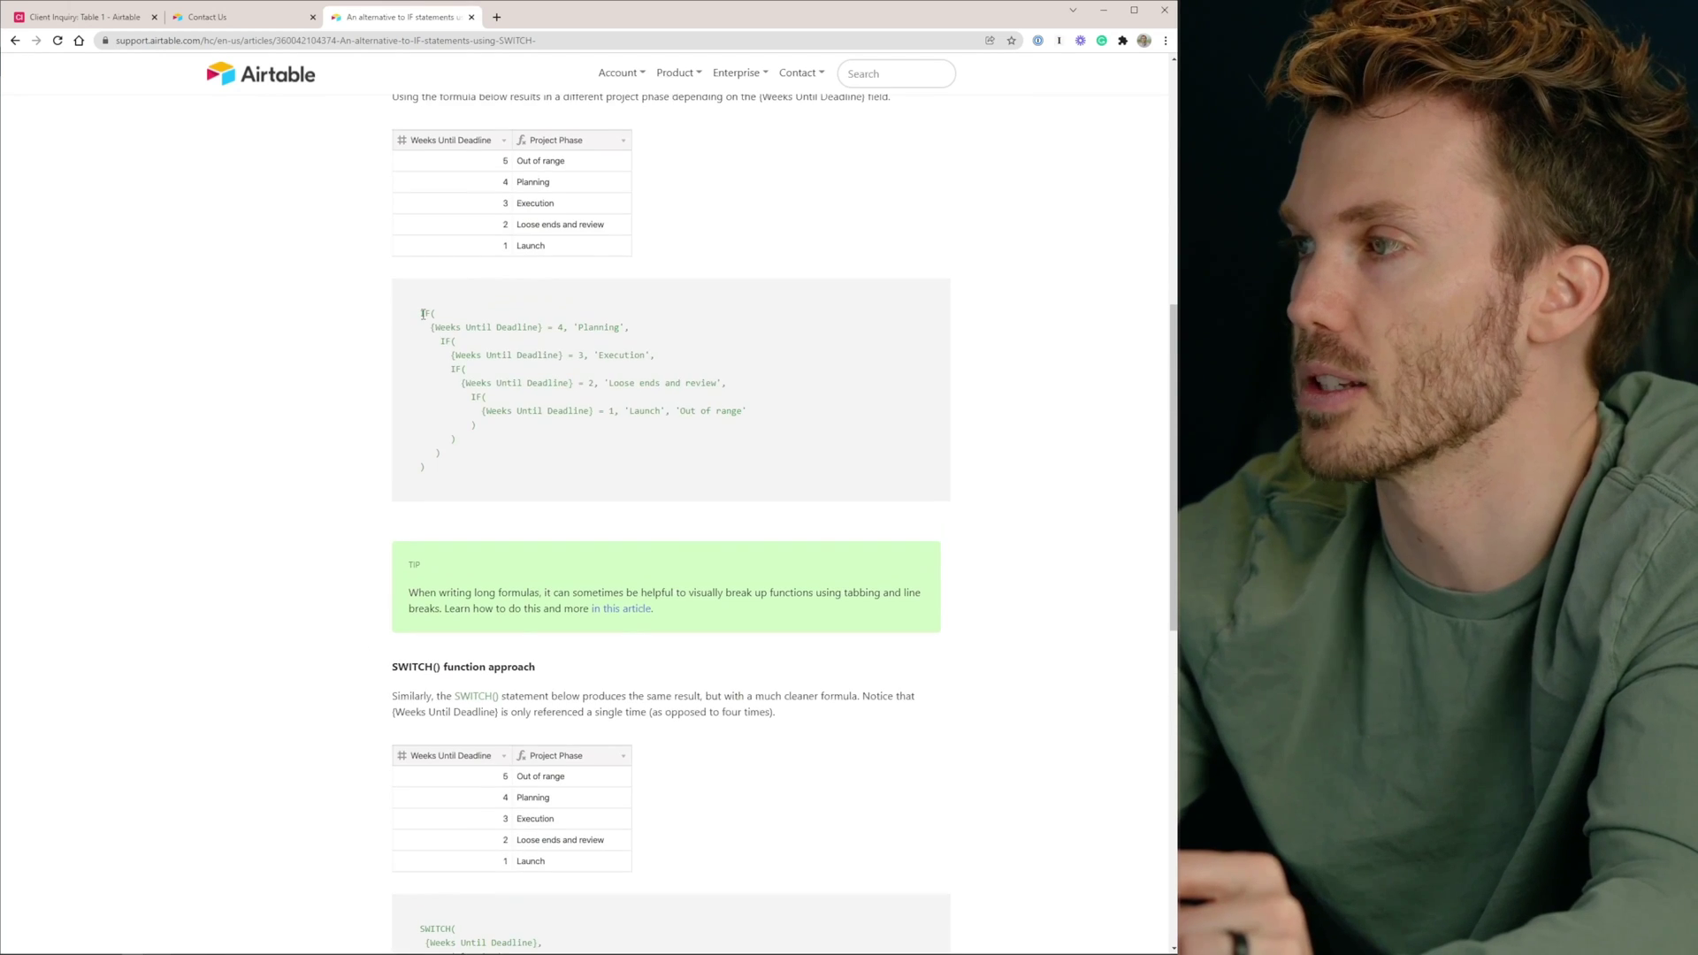
{"action": "left_click_drag", "start_coordinate": [393, 314], "coordinate": [557, 487]}
{"action": "left_click", "coordinate": [485, 456]}
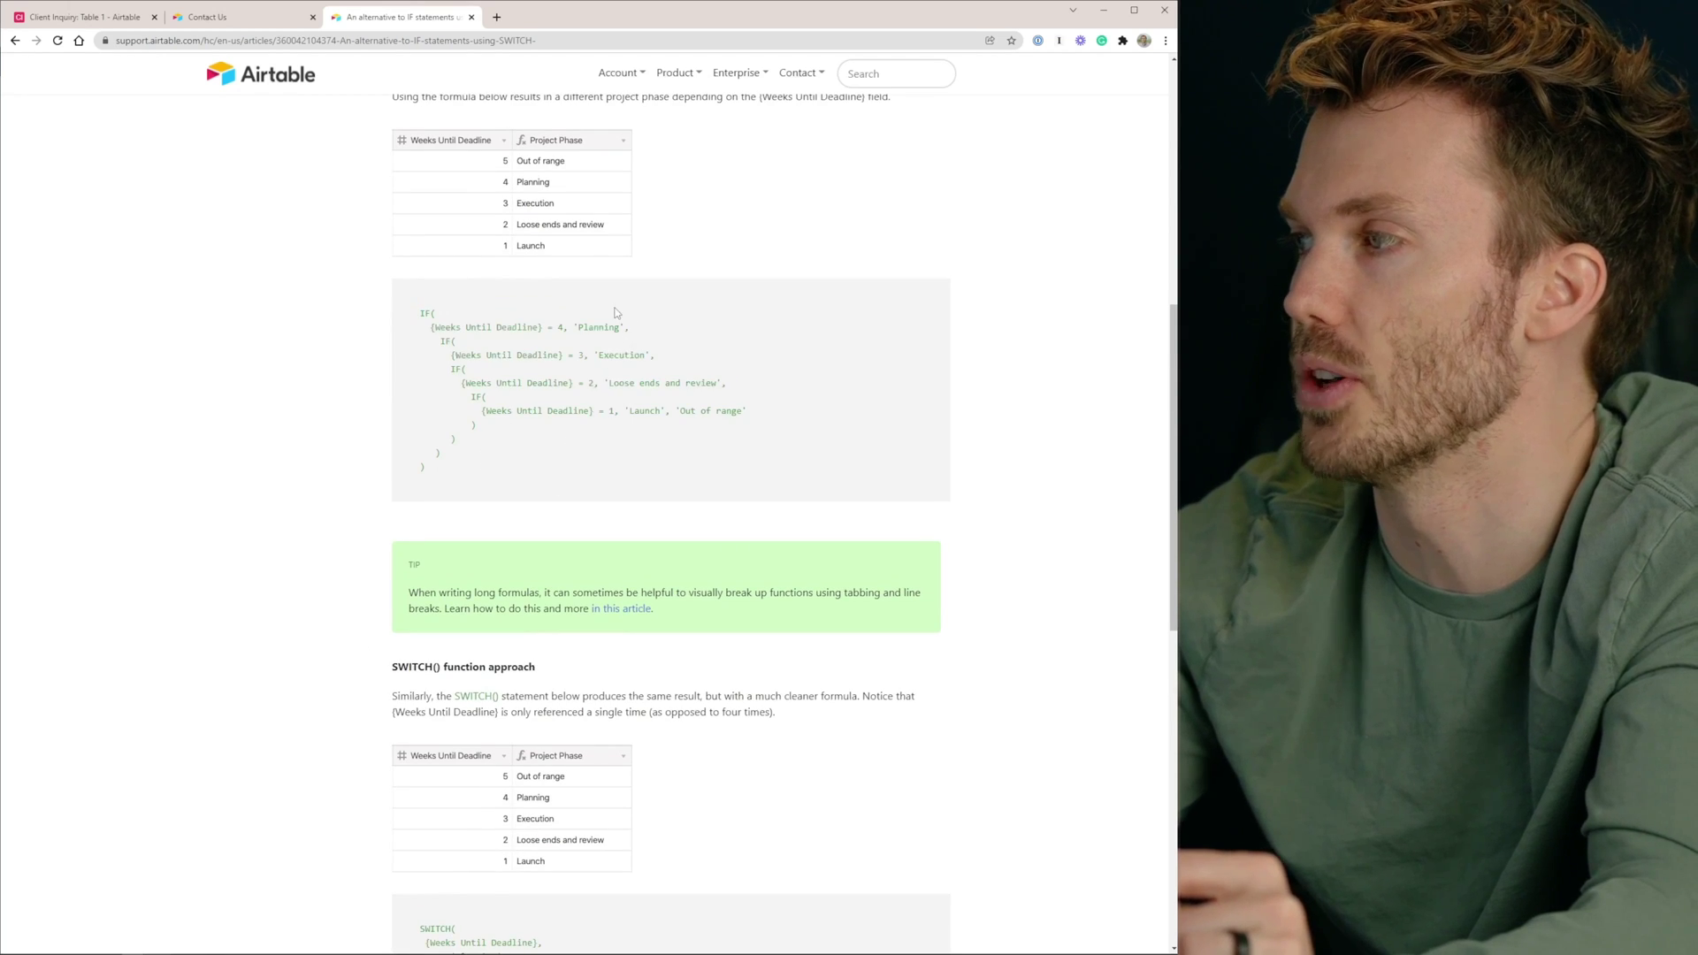
{"action": "scroll", "coordinate": [485, 457], "scroll_direction": "down", "scroll_amount": 4}
Zoom in, study the SWITCH example's values (4 Planning, 3 Execution), then return to Airtable
{"action": "key", "text": "ctrl+plus"}
{"action": "key", "text": "ctrl+plus"}
{"action": "key", "text": "ctrl+plus"}
{"action": "key", "text": "ctrl+plus"}
{"action": "left_click_drag", "start_coordinate": [394, 489], "coordinate": [454, 516]}
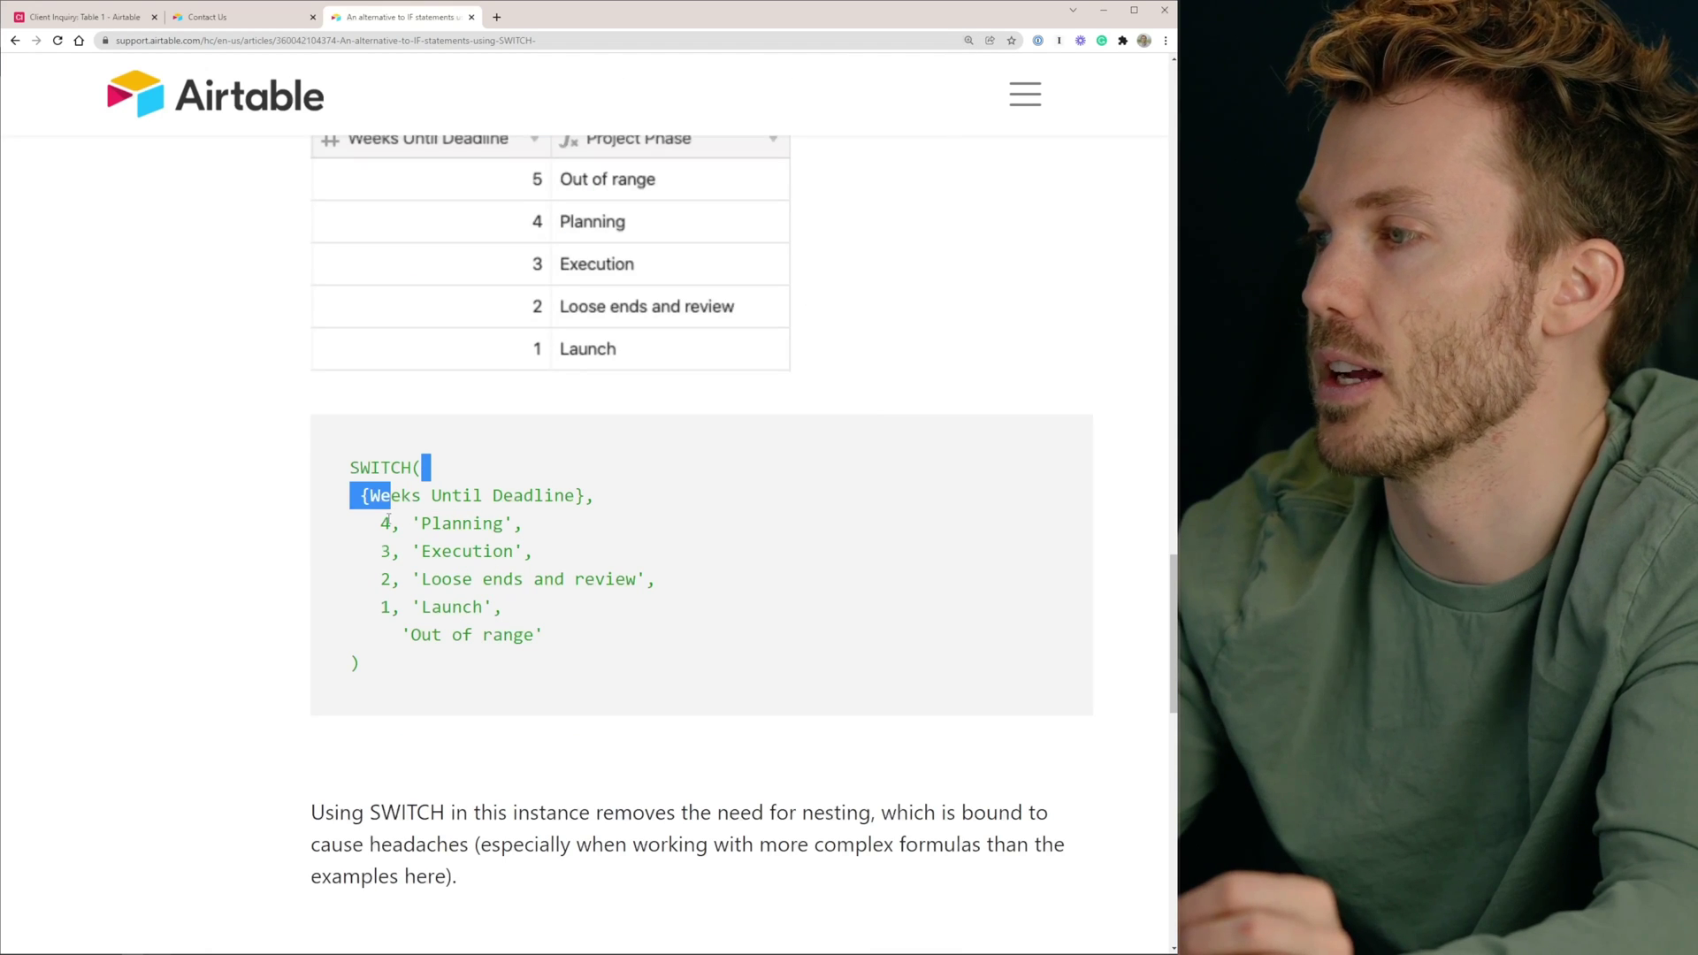
{"action": "double_click", "coordinate": [386, 522]}
{"action": "double_click", "coordinate": [455, 523]}
{"action": "double_click", "coordinate": [386, 551]}
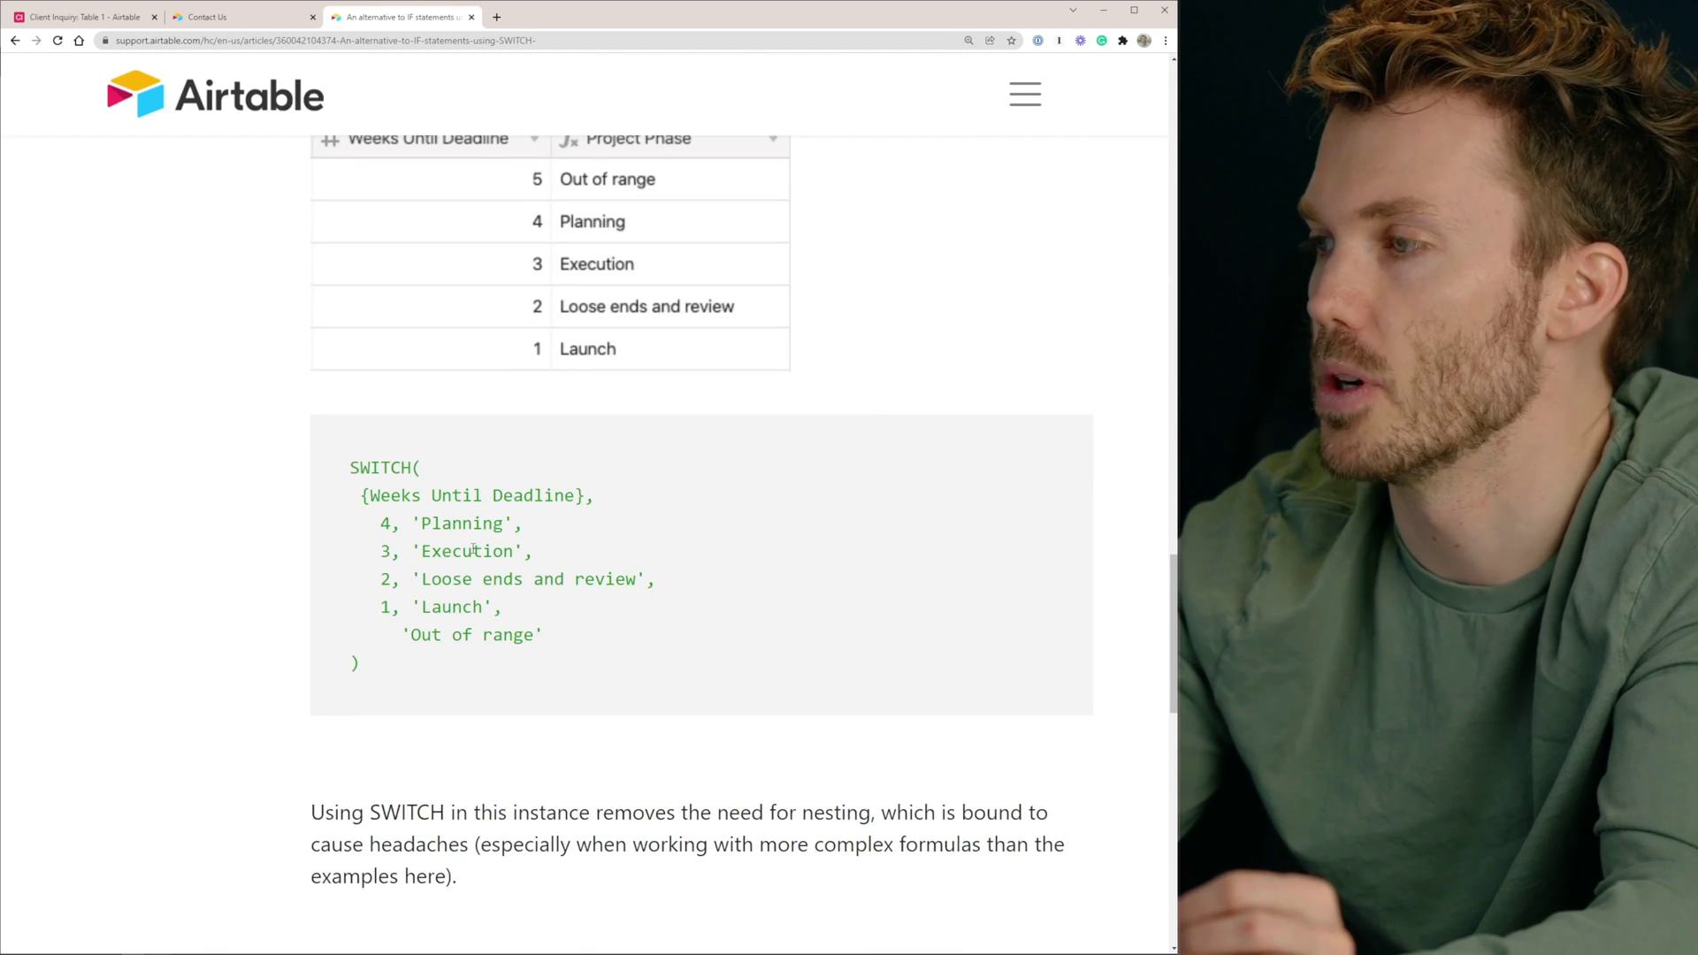
{"action": "double_click", "coordinate": [466, 551]}
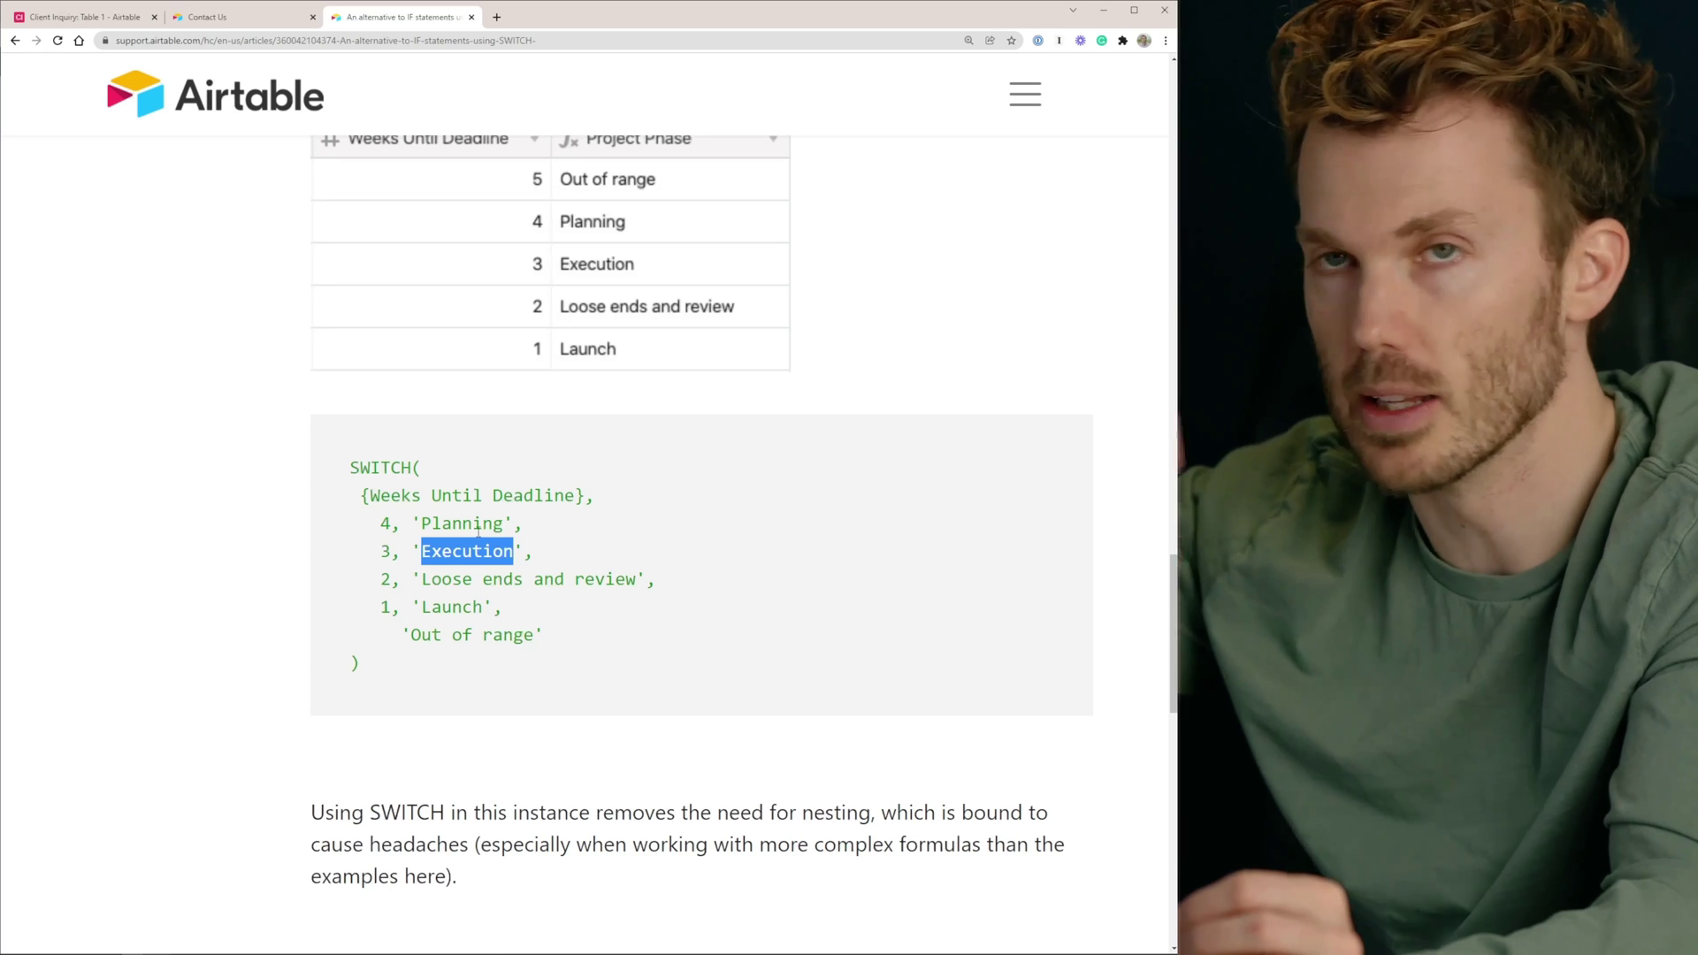
{"action": "key", "text": "ctrl+shift+Tab"}
{"action": "key", "text": "ctrl+shift+Tab"}
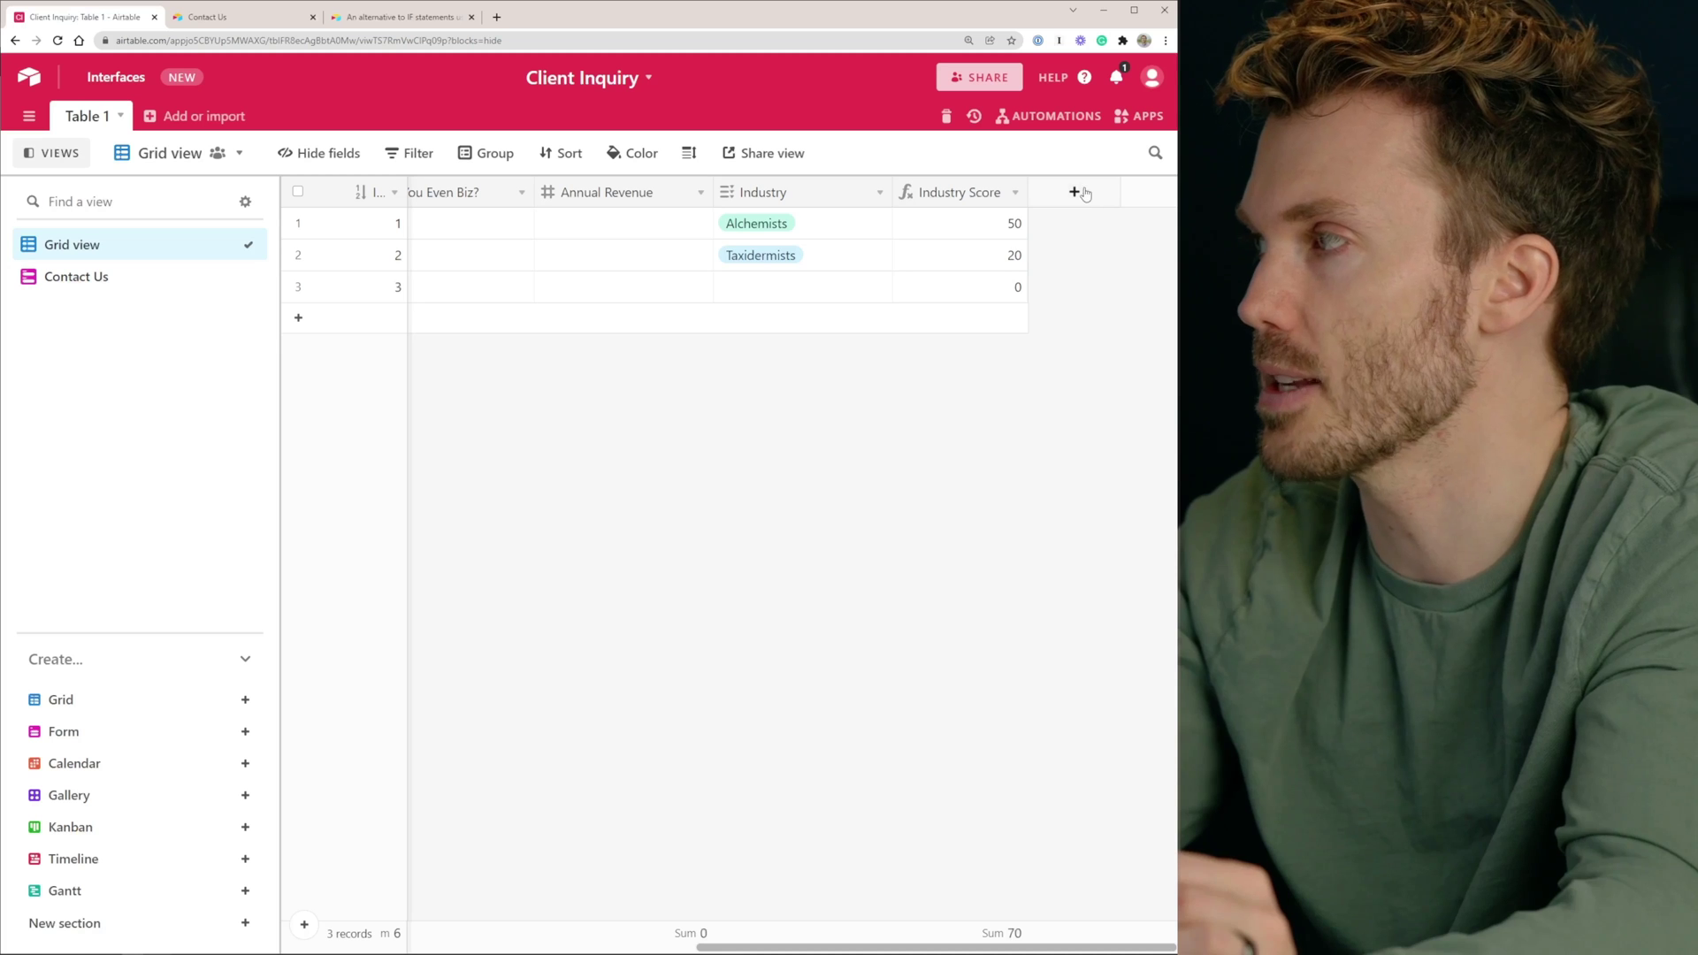
Add a new field named Revenue Score with the Formula type
{"action": "left_click", "coordinate": [1075, 192]}
{"action": "type", "text": "Revenue Score"}
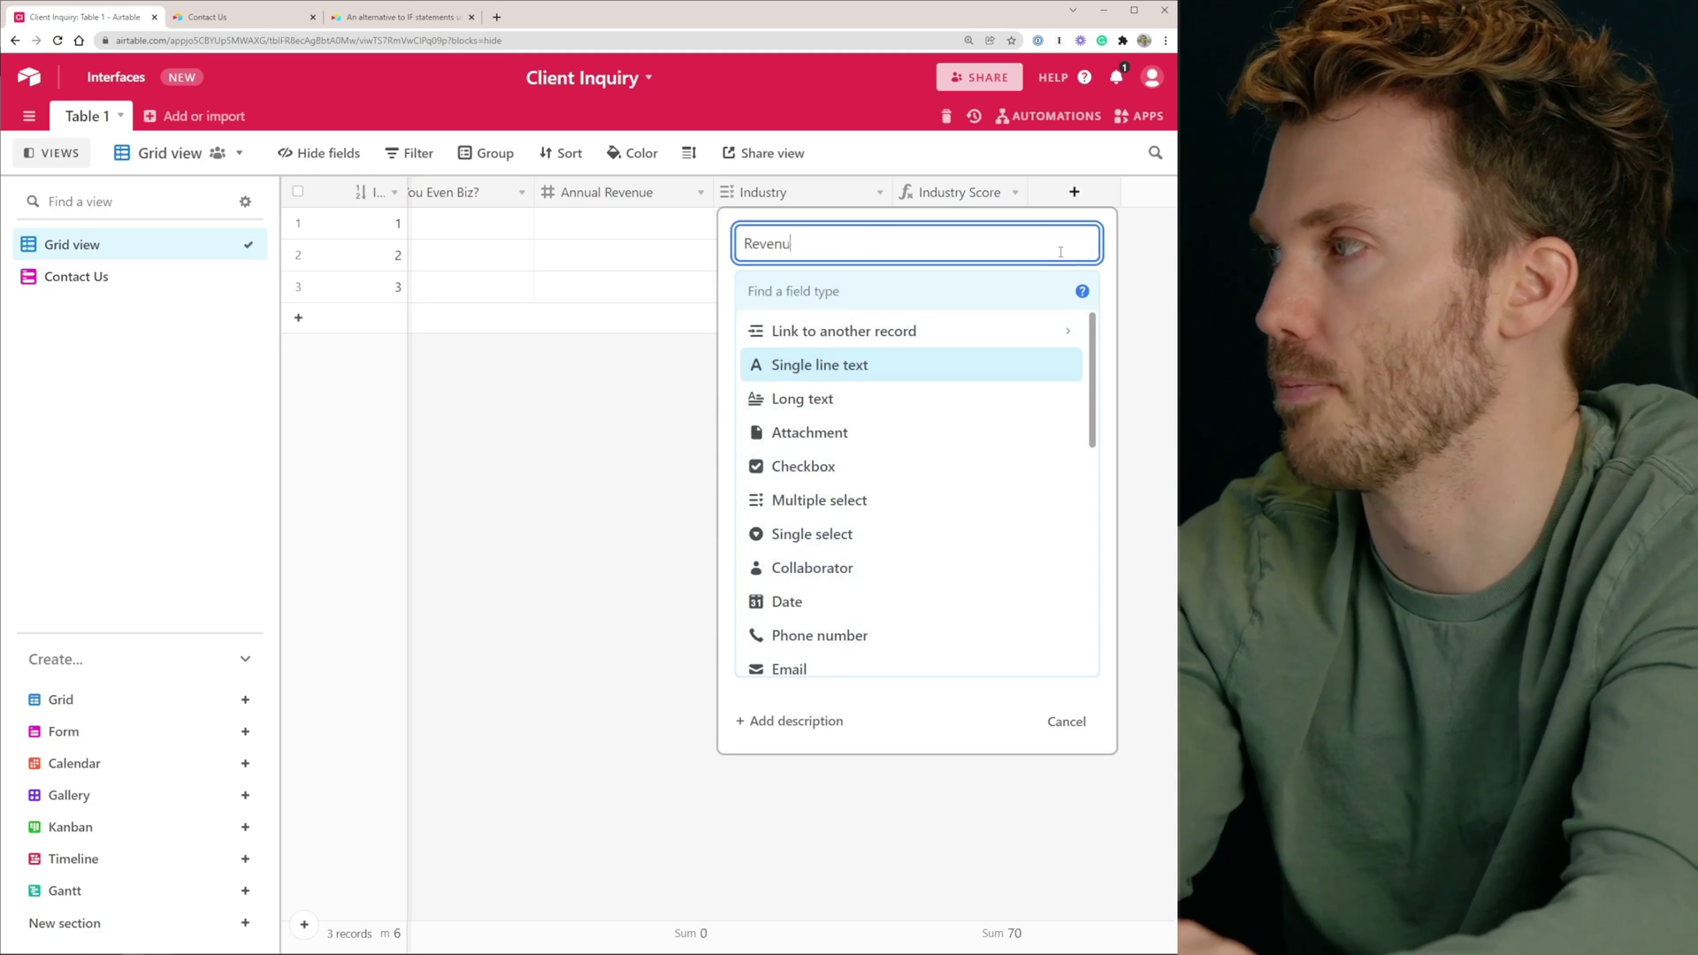
{"action": "key", "text": "Tab"}
{"action": "type", "text": "f"}
{"action": "key", "text": "Return"}
Enter if({Annual Revenue}>1000000,50,0) and create the Revenue Score field
{"action": "left_click", "coordinate": [844, 424]}
{"action": "type", "text": "if({Ann"}
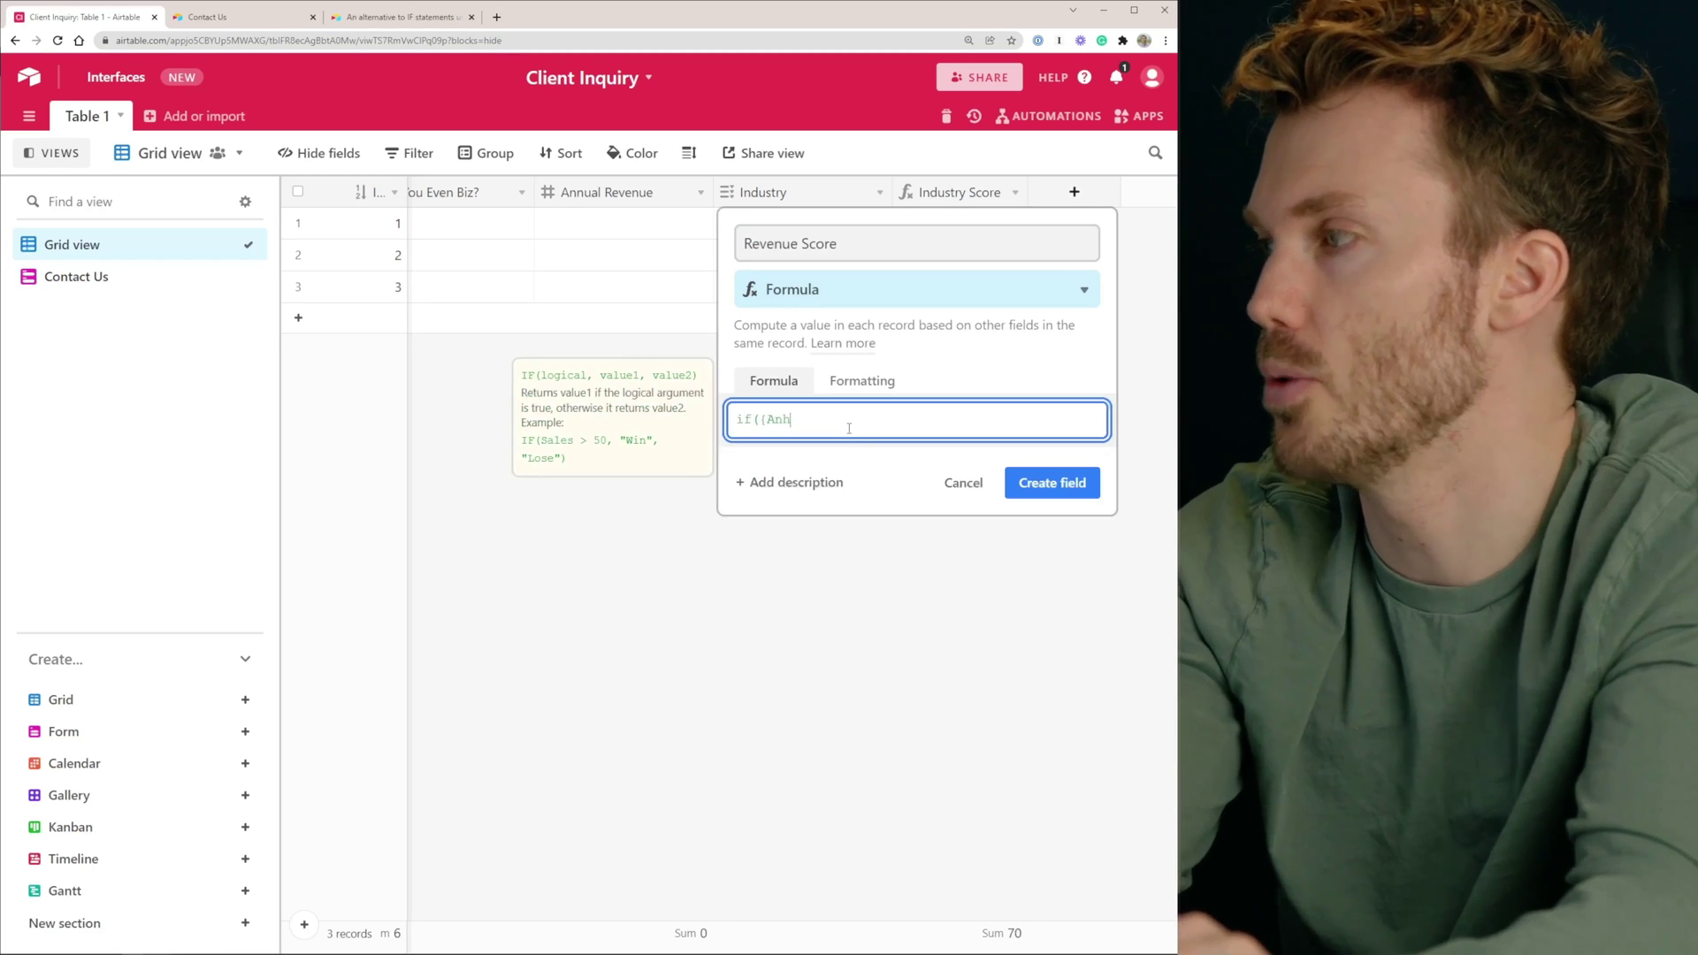
{"action": "key", "text": "BackSpace"}
{"action": "type", "text": "nual Re"}
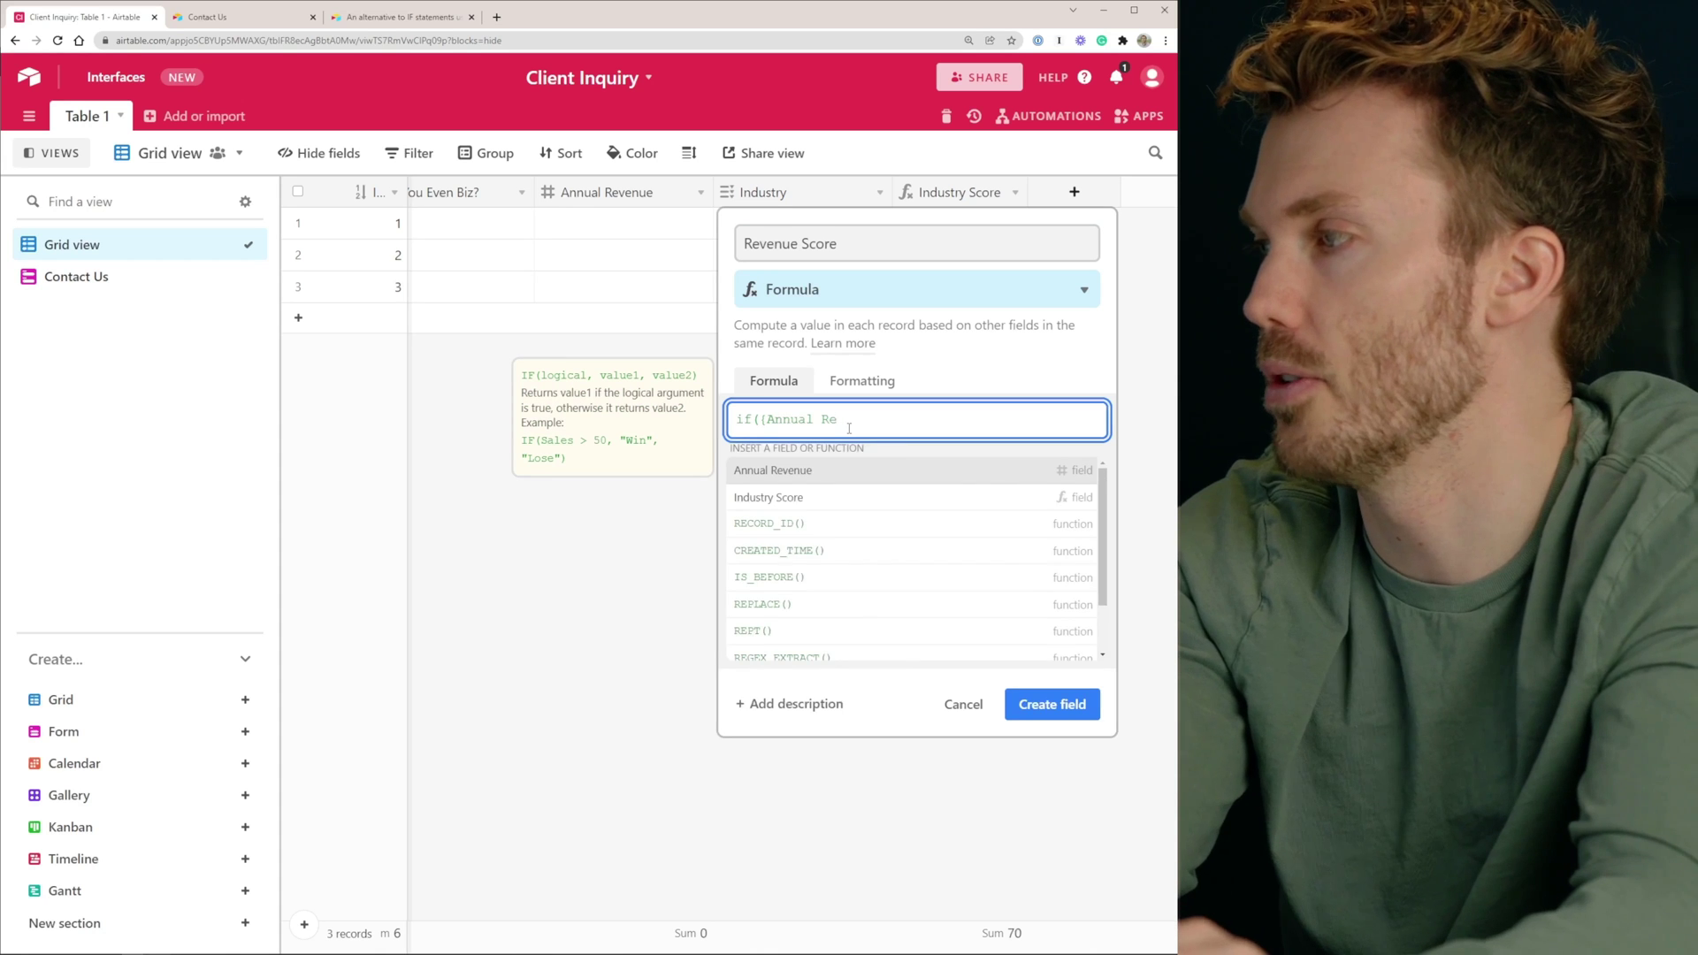
{"action": "type", "text": "venue}>1000"}
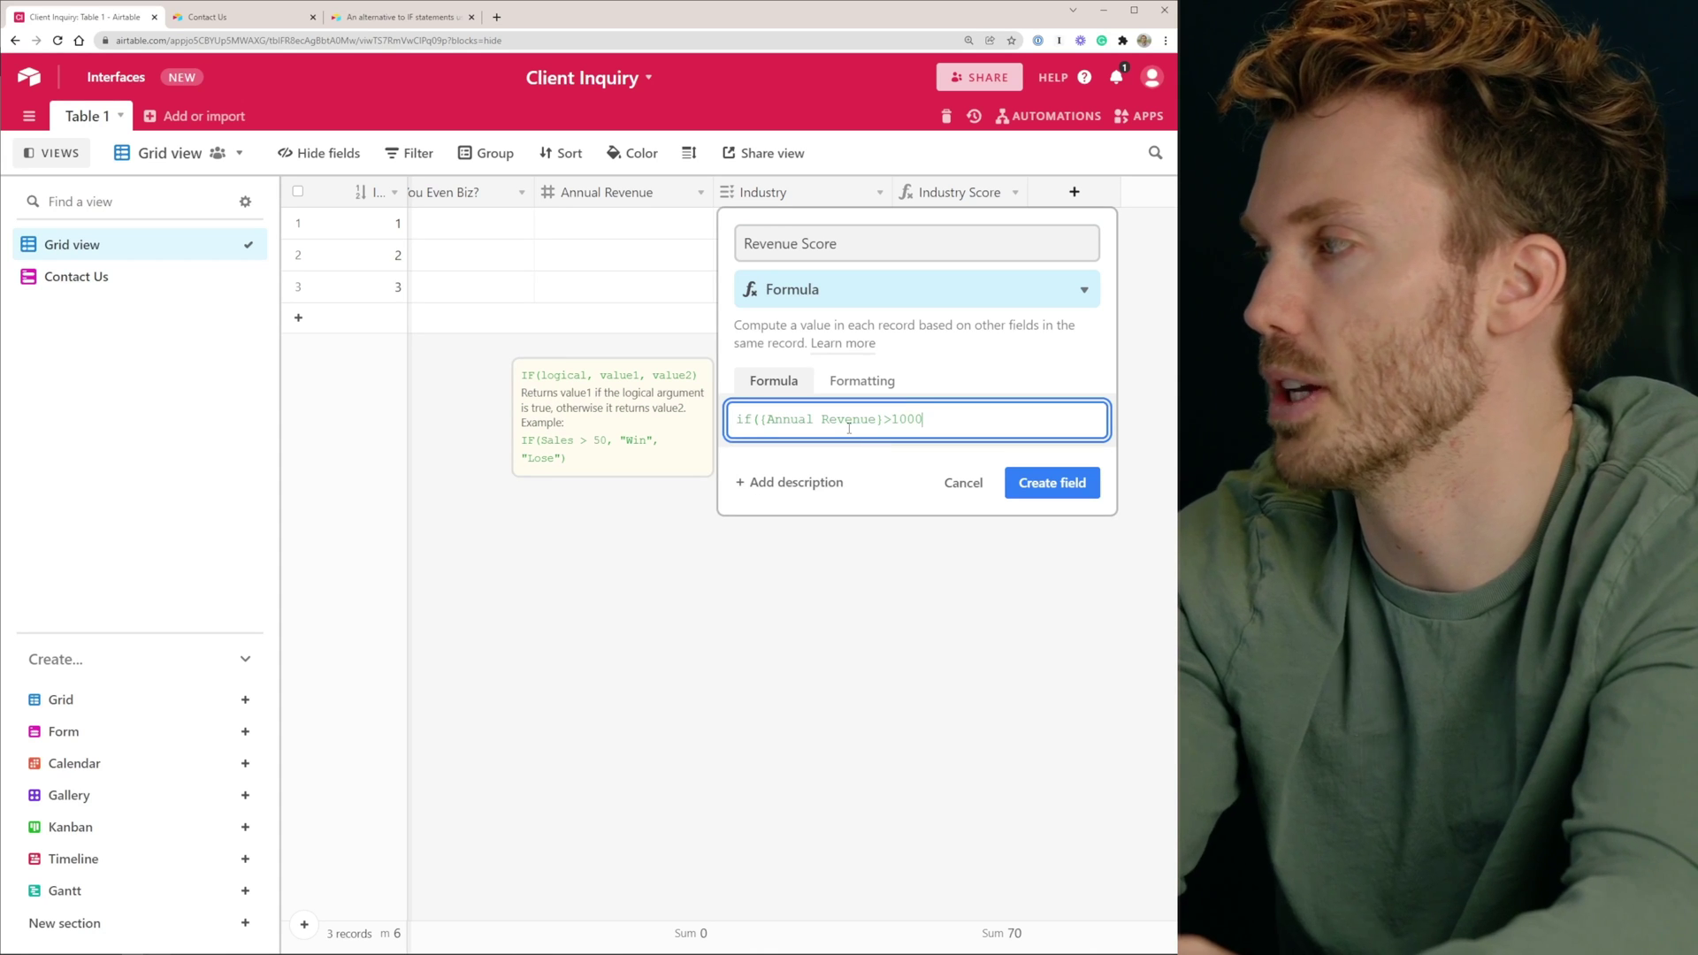
{"action": "type", "text": "000,"}
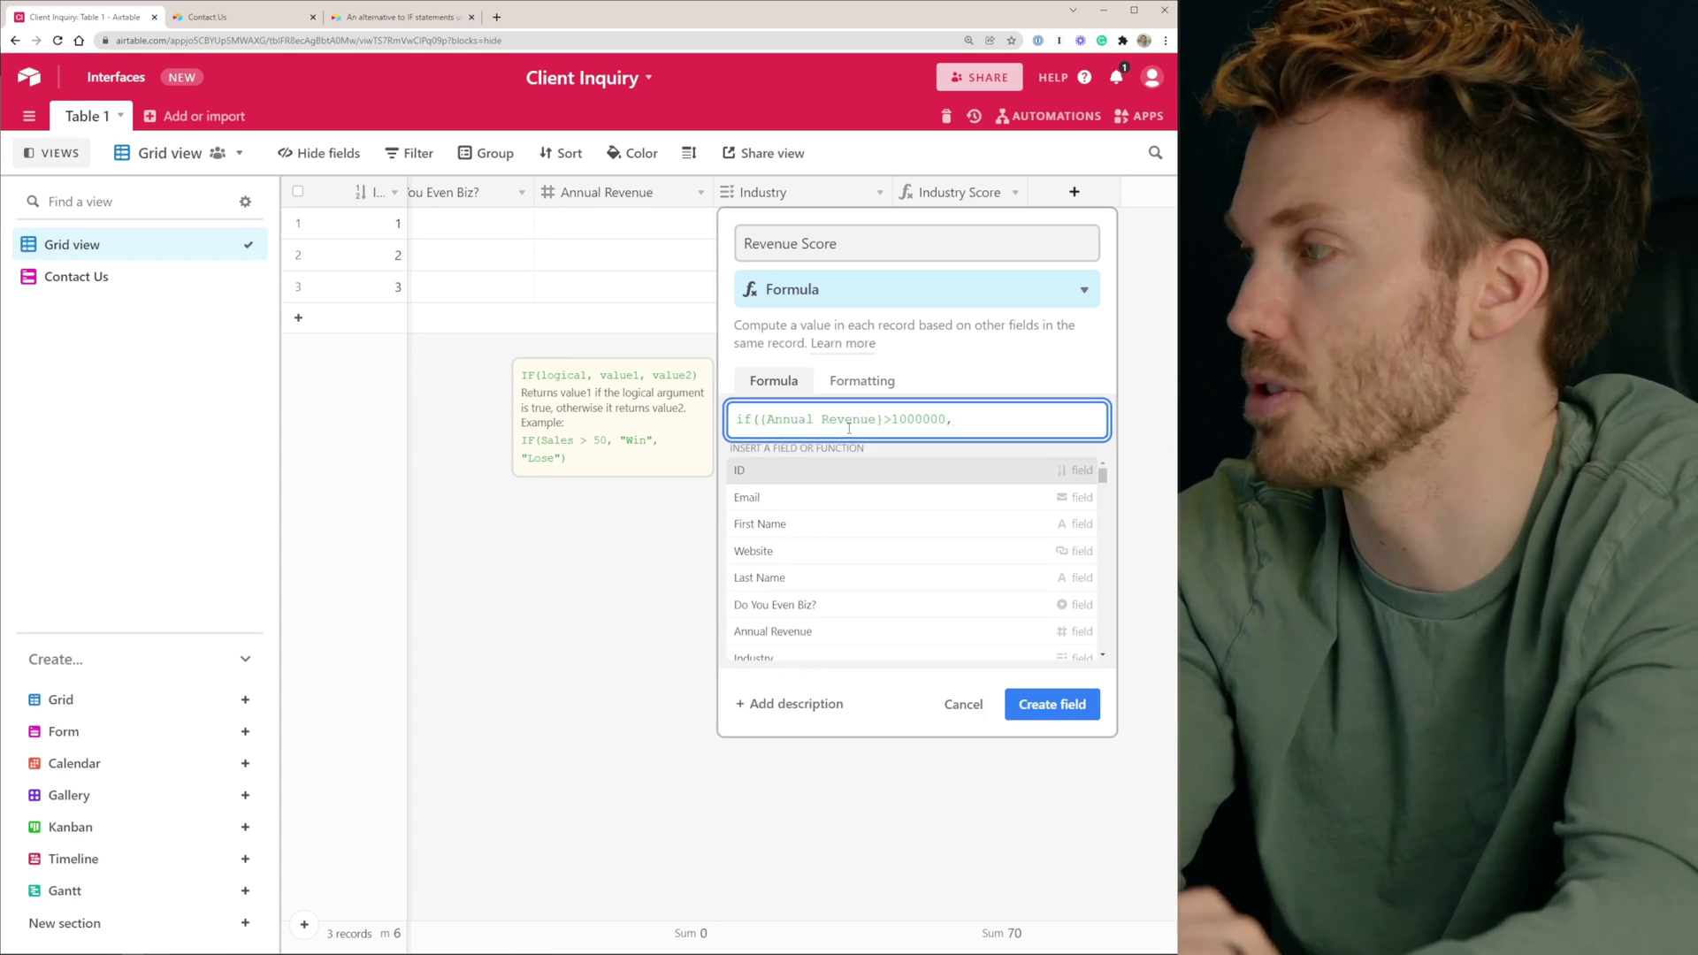
{"action": "type", "text": "50,0)"}
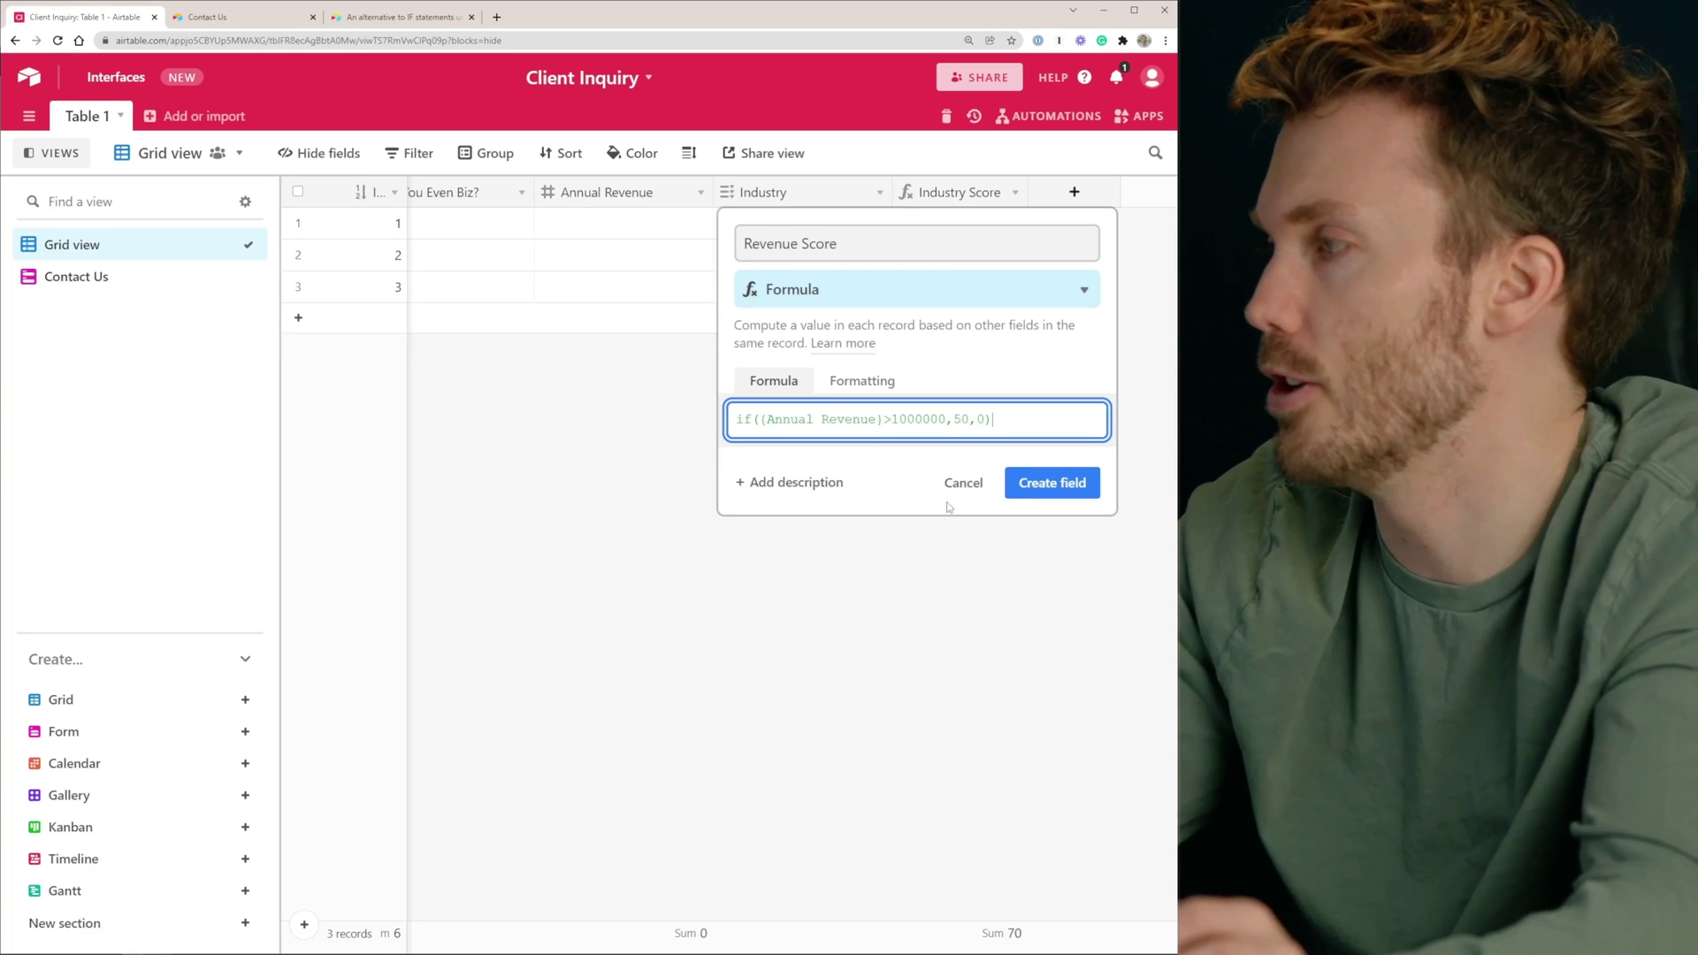
{"action": "left_click", "coordinate": [1048, 483]}
{"action": "left_click", "coordinate": [560, 287]}
Enter 2000000 as row 3's Annual Revenue and narrow the Revenue Score column
{"action": "type", "text": "200"}
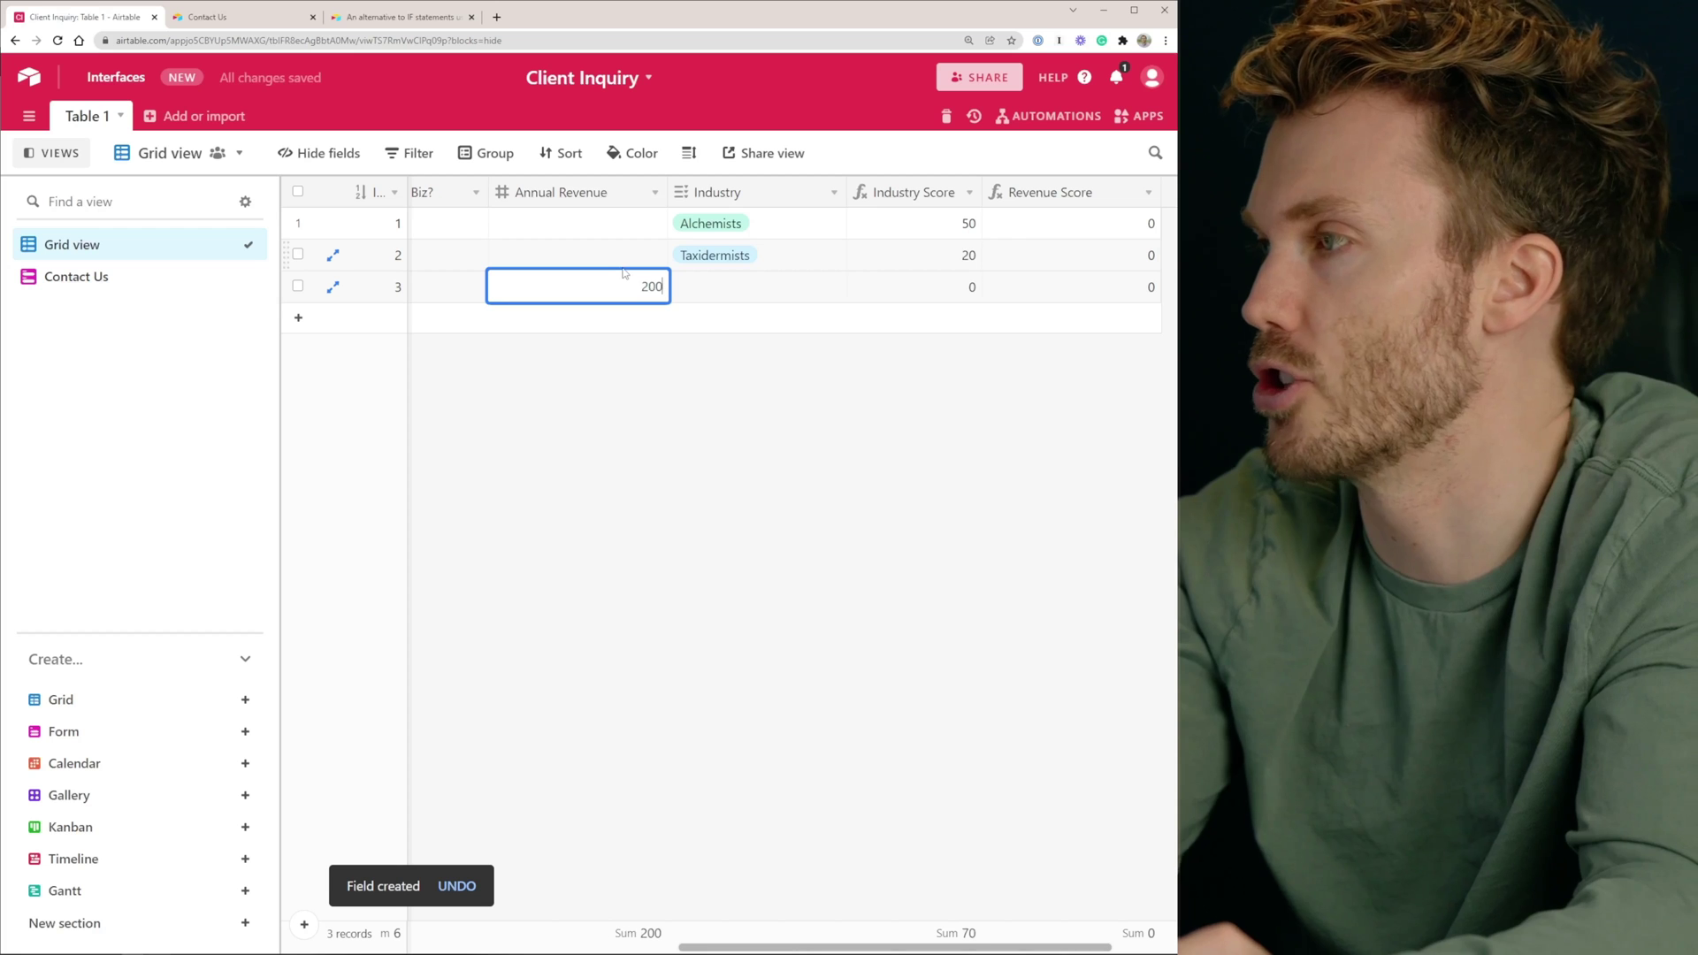
{"action": "type", "text": "0000"}
{"action": "key", "text": "Tab"}
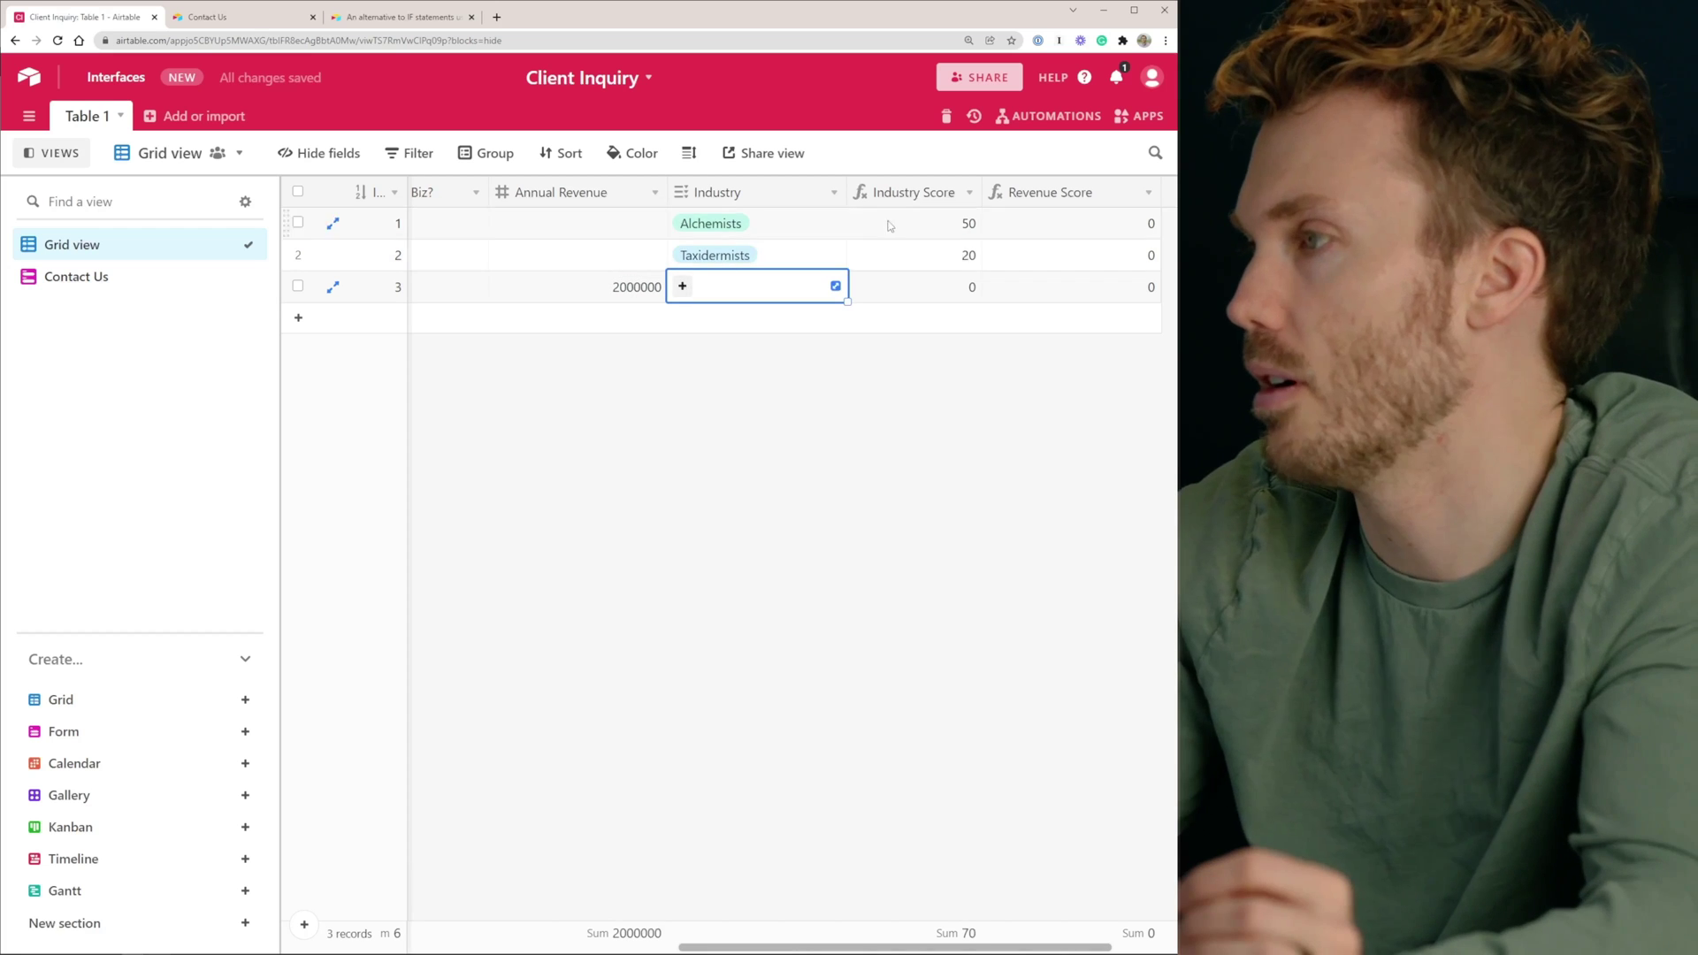
{"action": "left_click", "coordinate": [871, 869]}
{"action": "scroll", "coordinate": [871, 868], "scroll_direction": "right", "scroll_amount": 2}
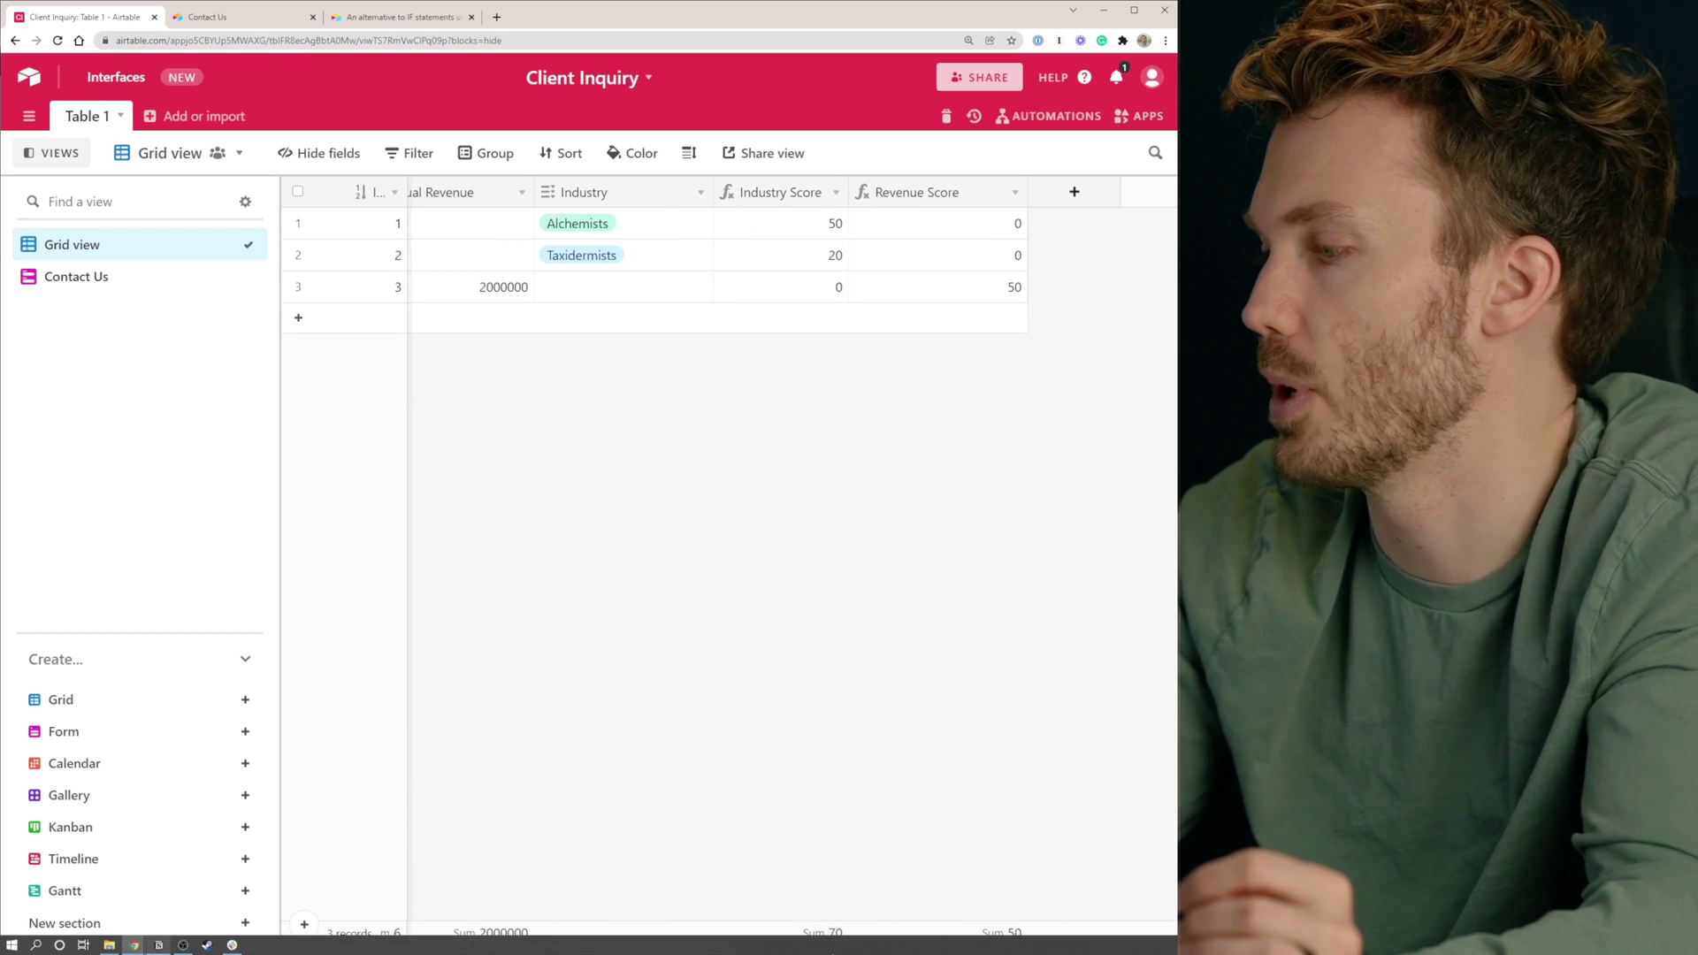
{"action": "left_click_drag", "start_coordinate": [1020, 192], "coordinate": [989, 193]}
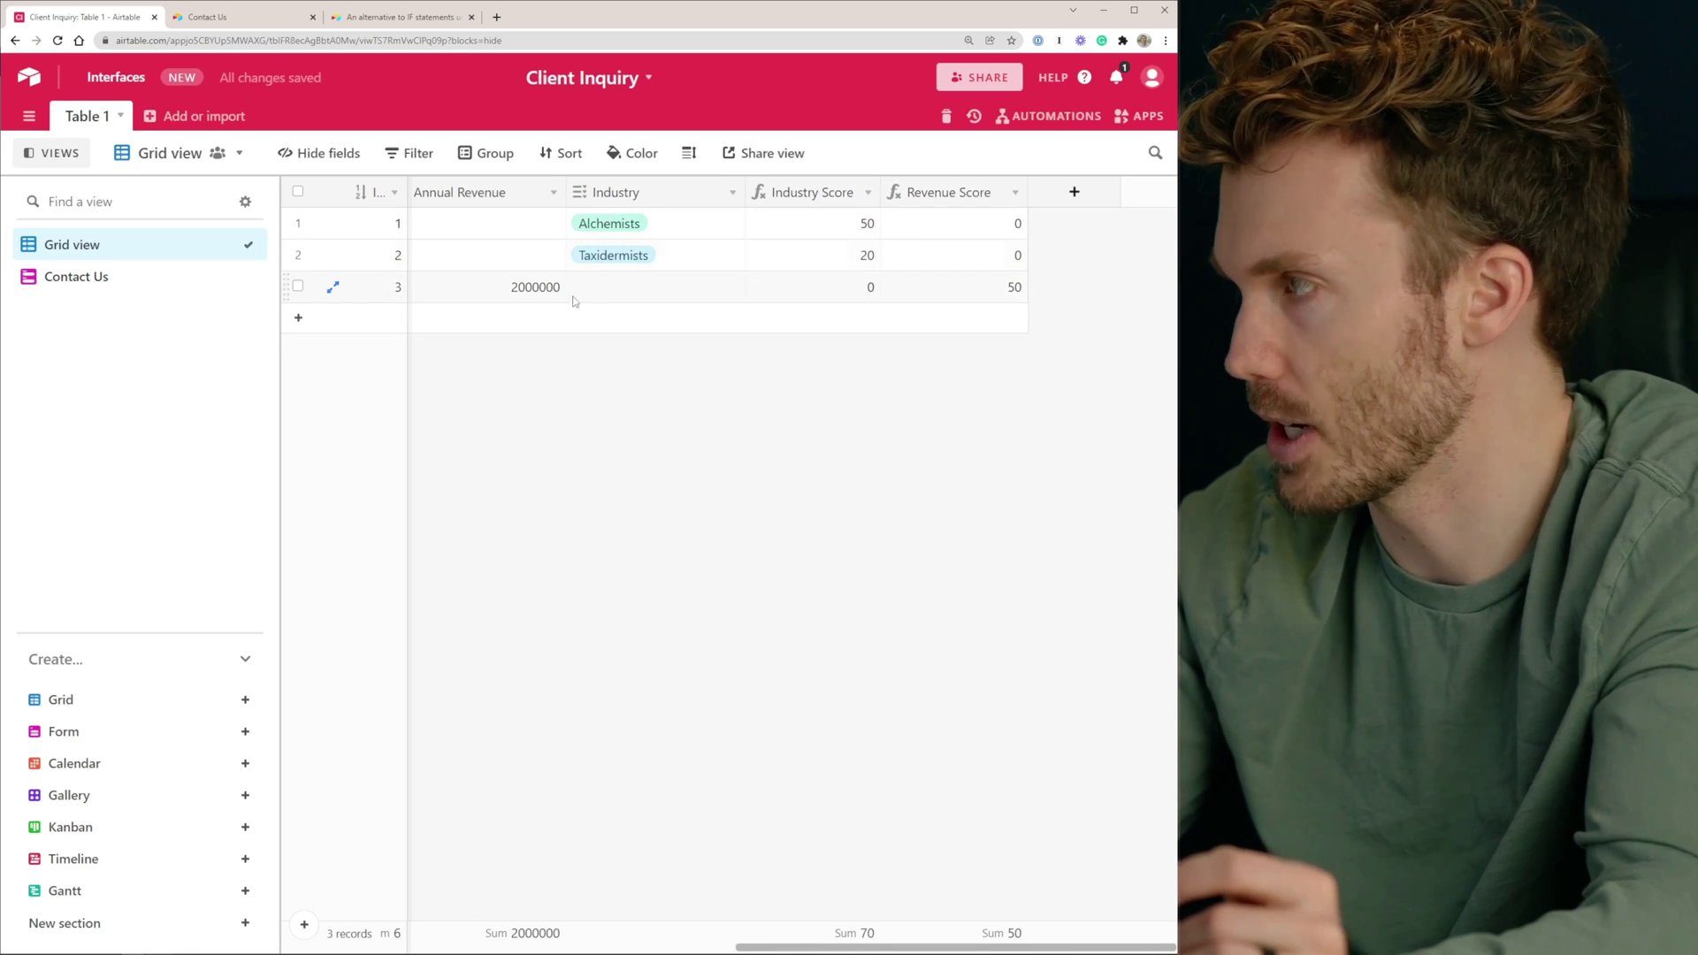
{"action": "left_click", "coordinate": [525, 290]}
{"action": "left_click", "coordinate": [1009, 301]}
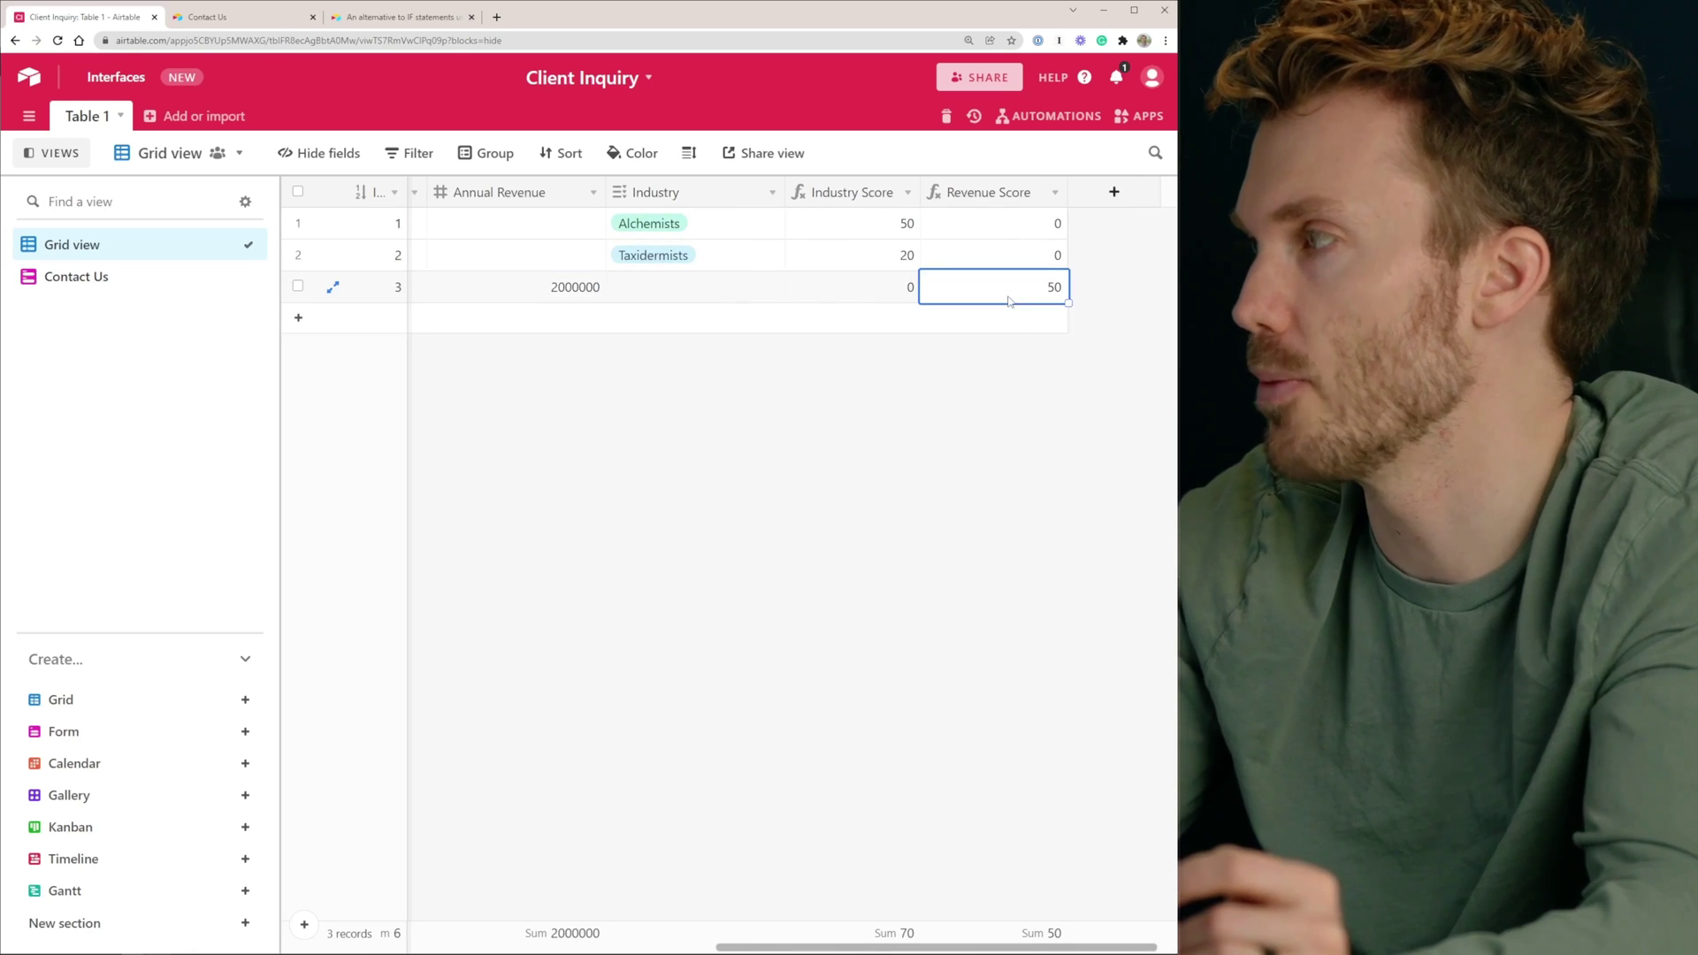
Enter Annual Revenue 1500000 for row 2 and 500000 for row 1
{"action": "key", "text": "Up"}
{"action": "key", "text": "Left"}
{"action": "key", "text": "Left"}
{"action": "key", "text": "Left"}
{"action": "type", "text": "1500000"}
{"action": "key", "text": "Tab"}
{"action": "key", "text": "Left"}
{"action": "key", "text": "Up"}
{"action": "type", "text": "500000"}
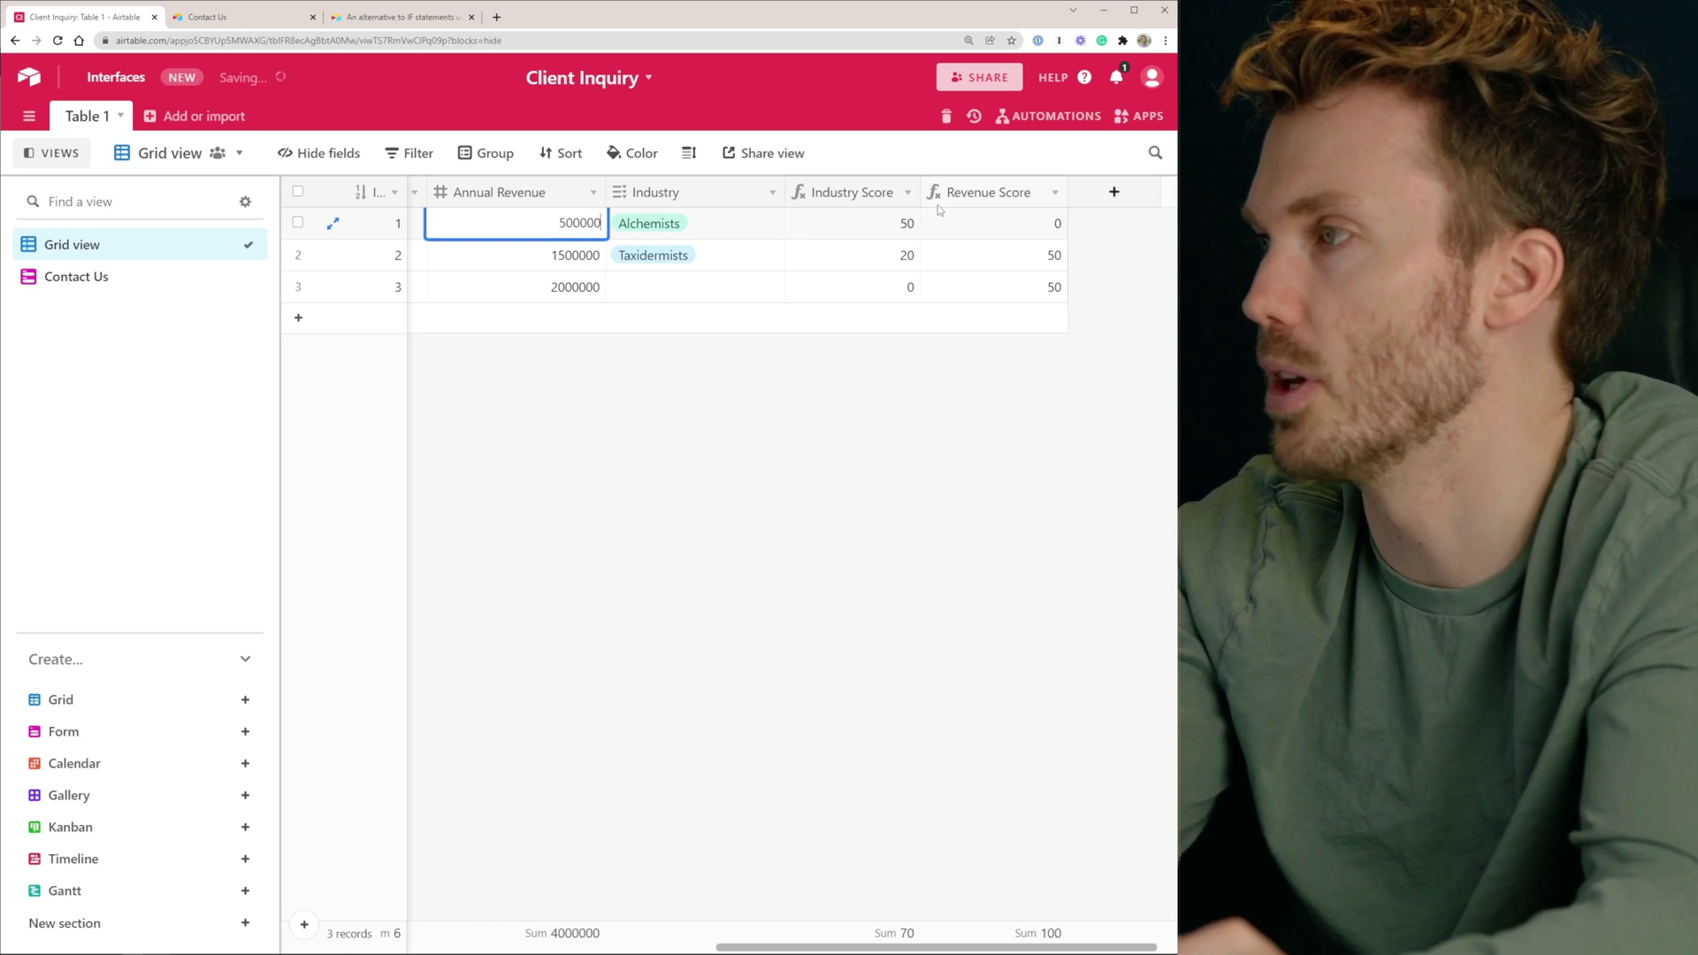
{"action": "key", "text": "Tab"}
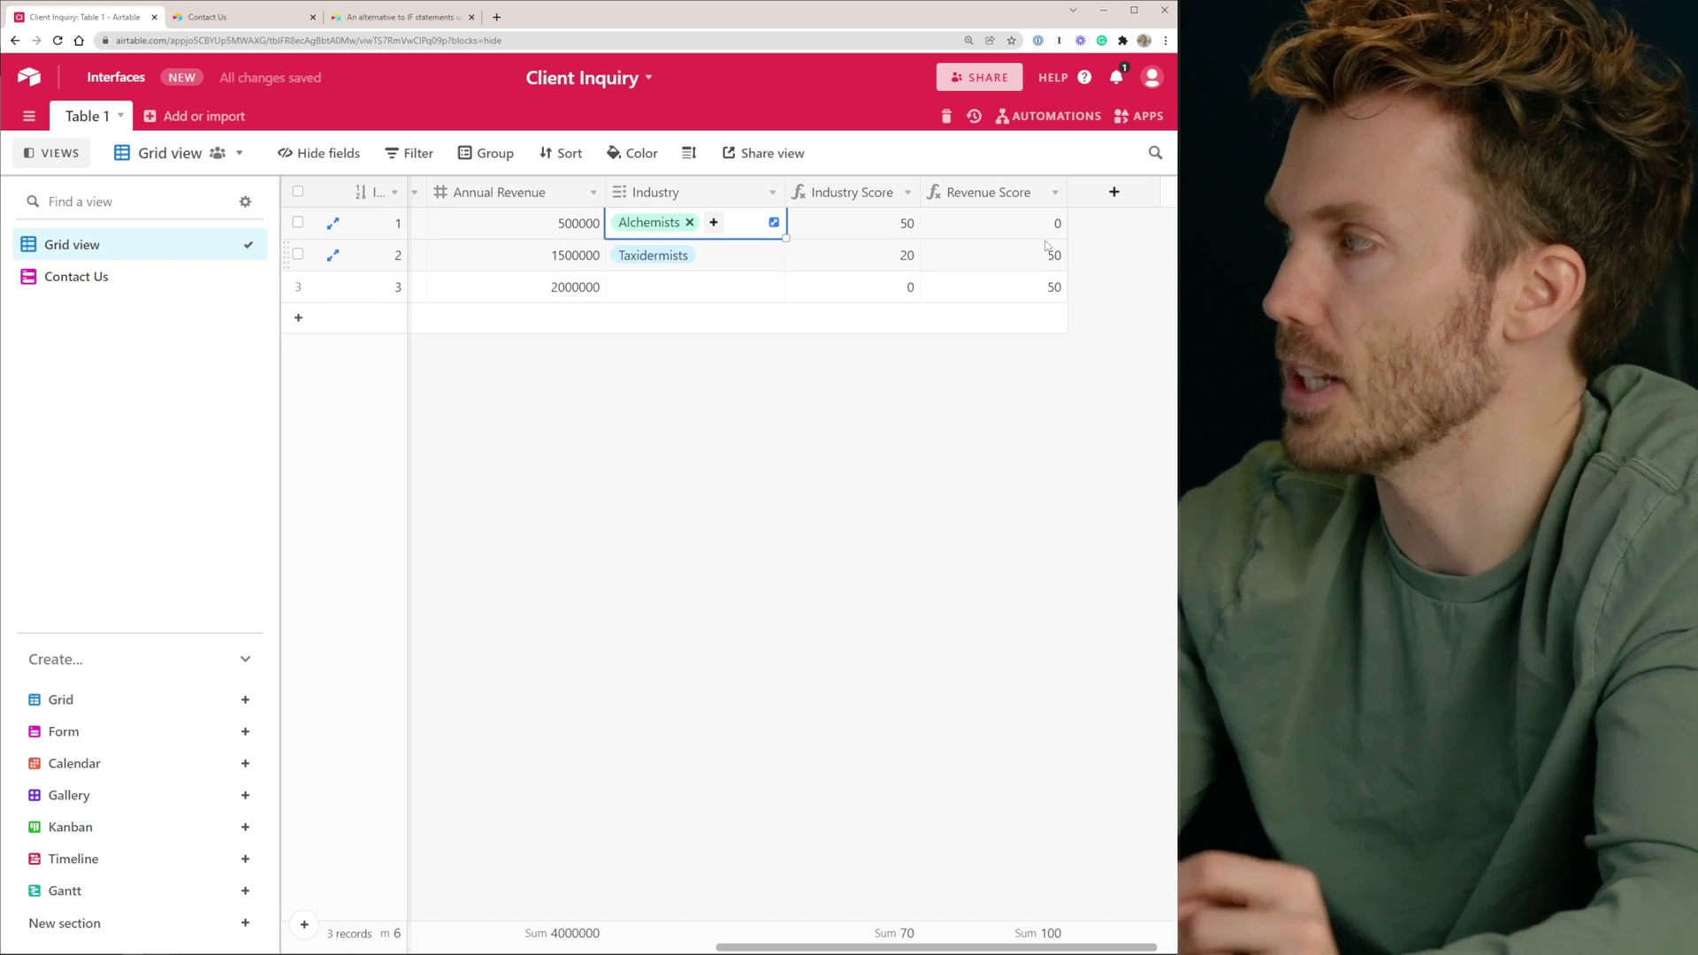
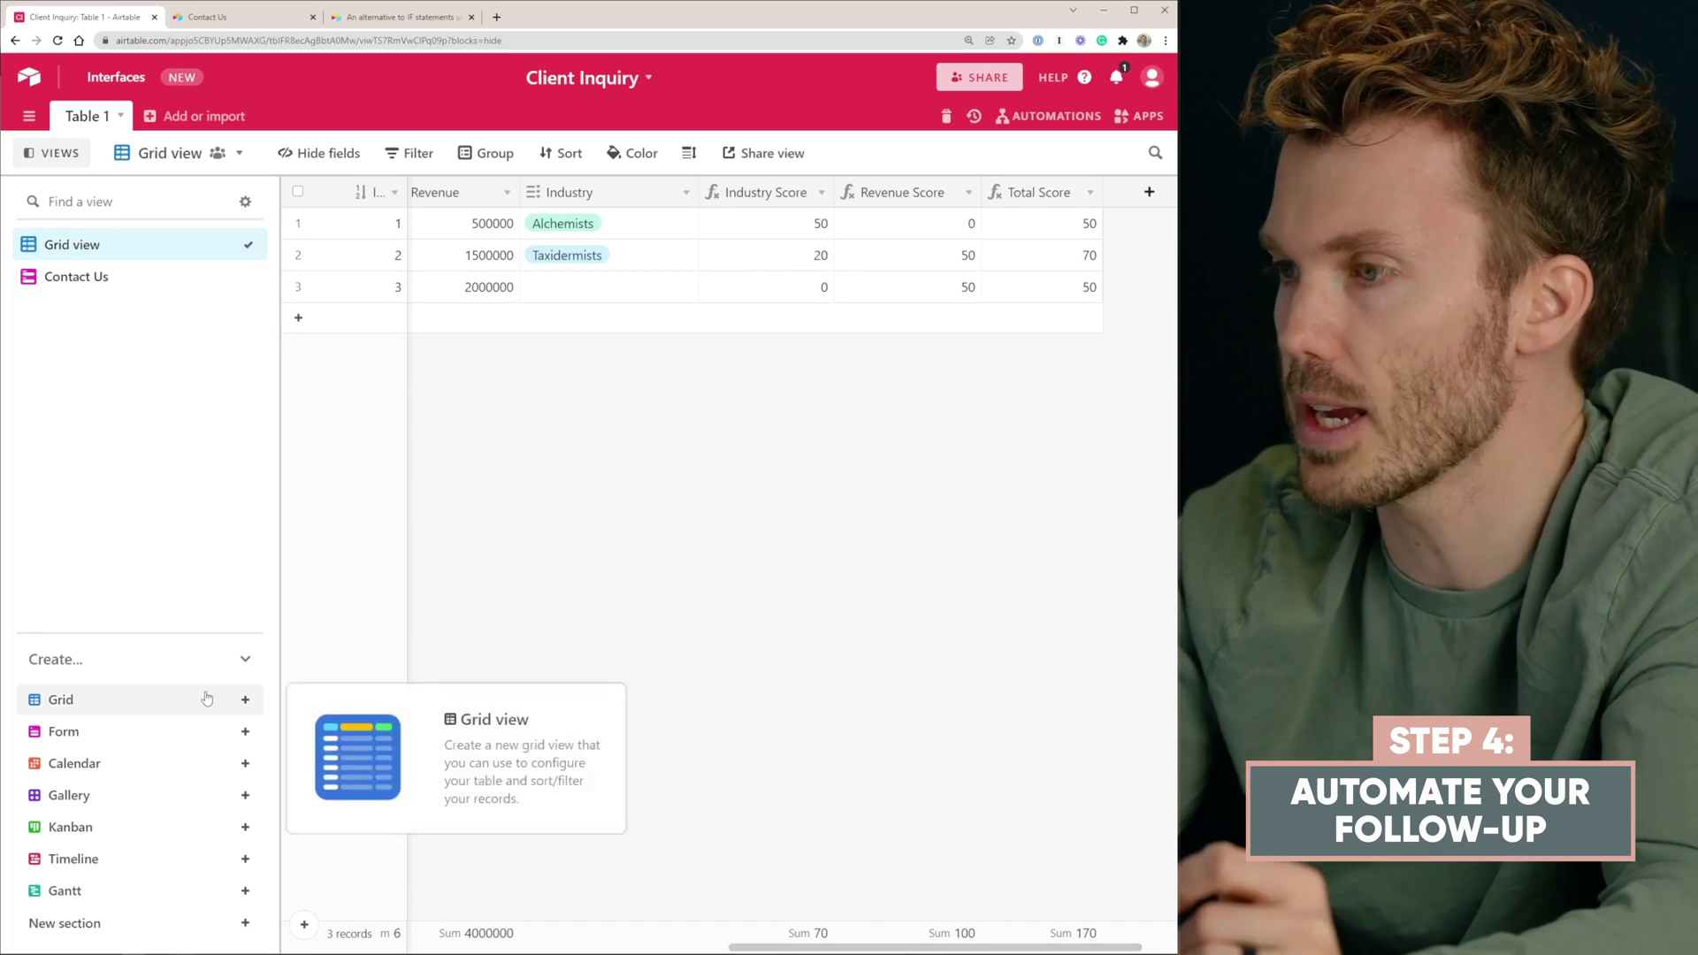
Add a new grid view named Good Inquiries
{"action": "mouse_move", "coordinate": [144, 703]}
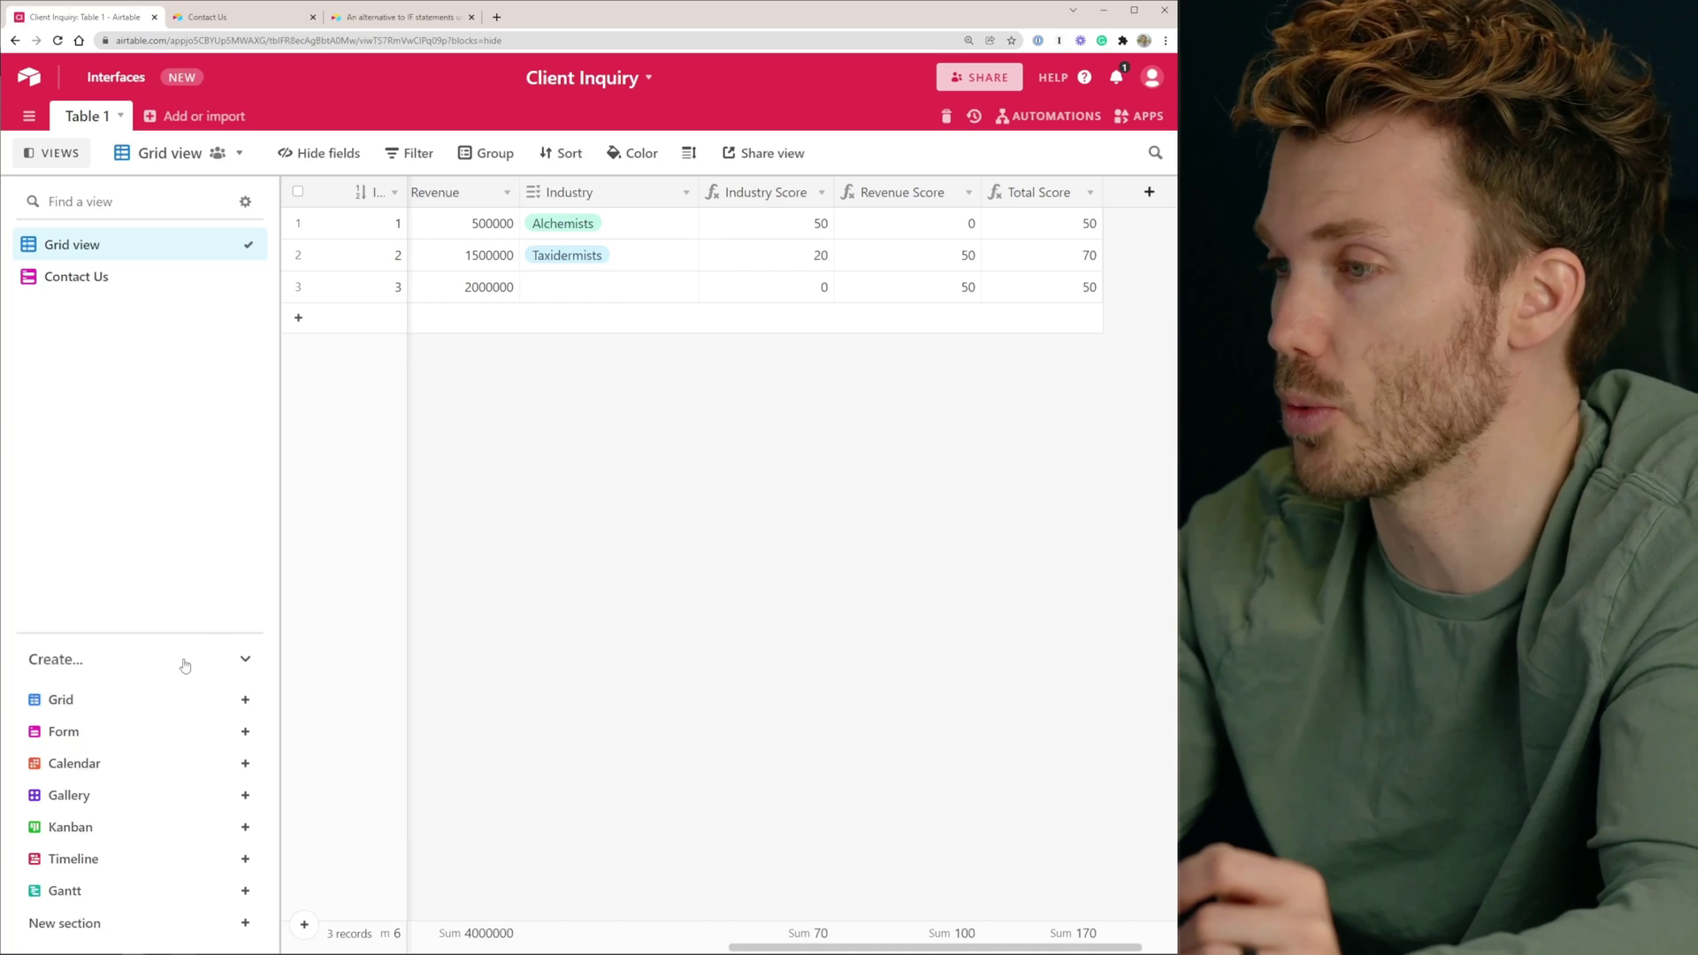
{"action": "left_click", "coordinate": [142, 703]}
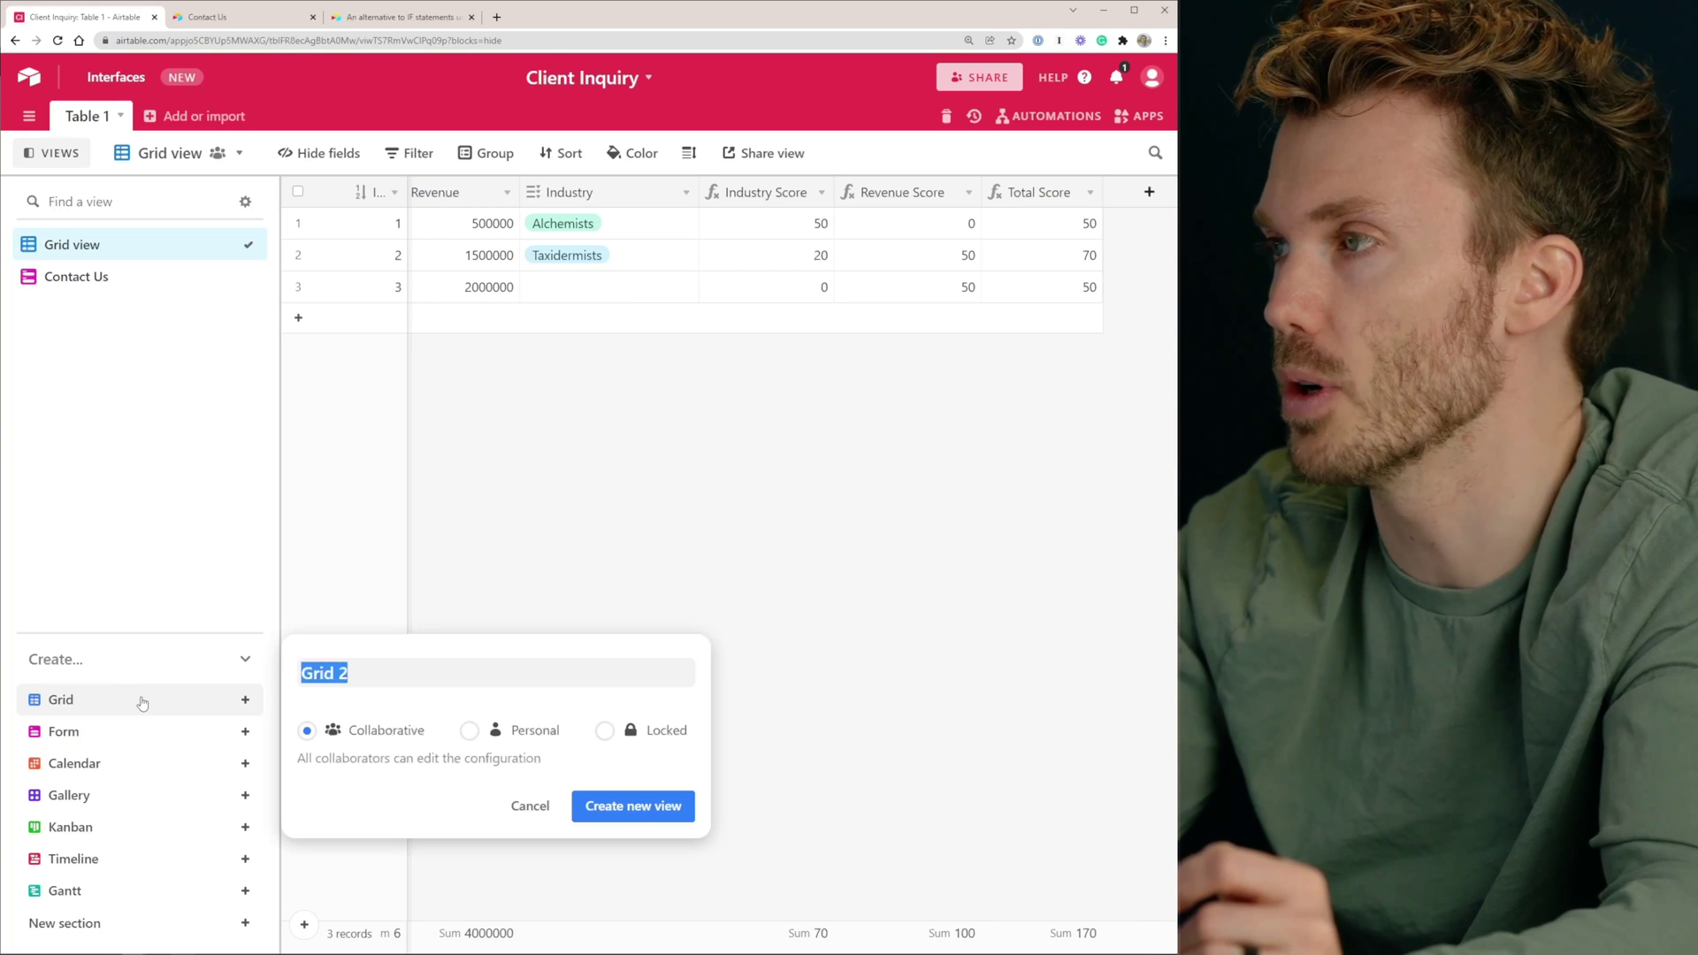
{"action": "type", "text": "Good I"}
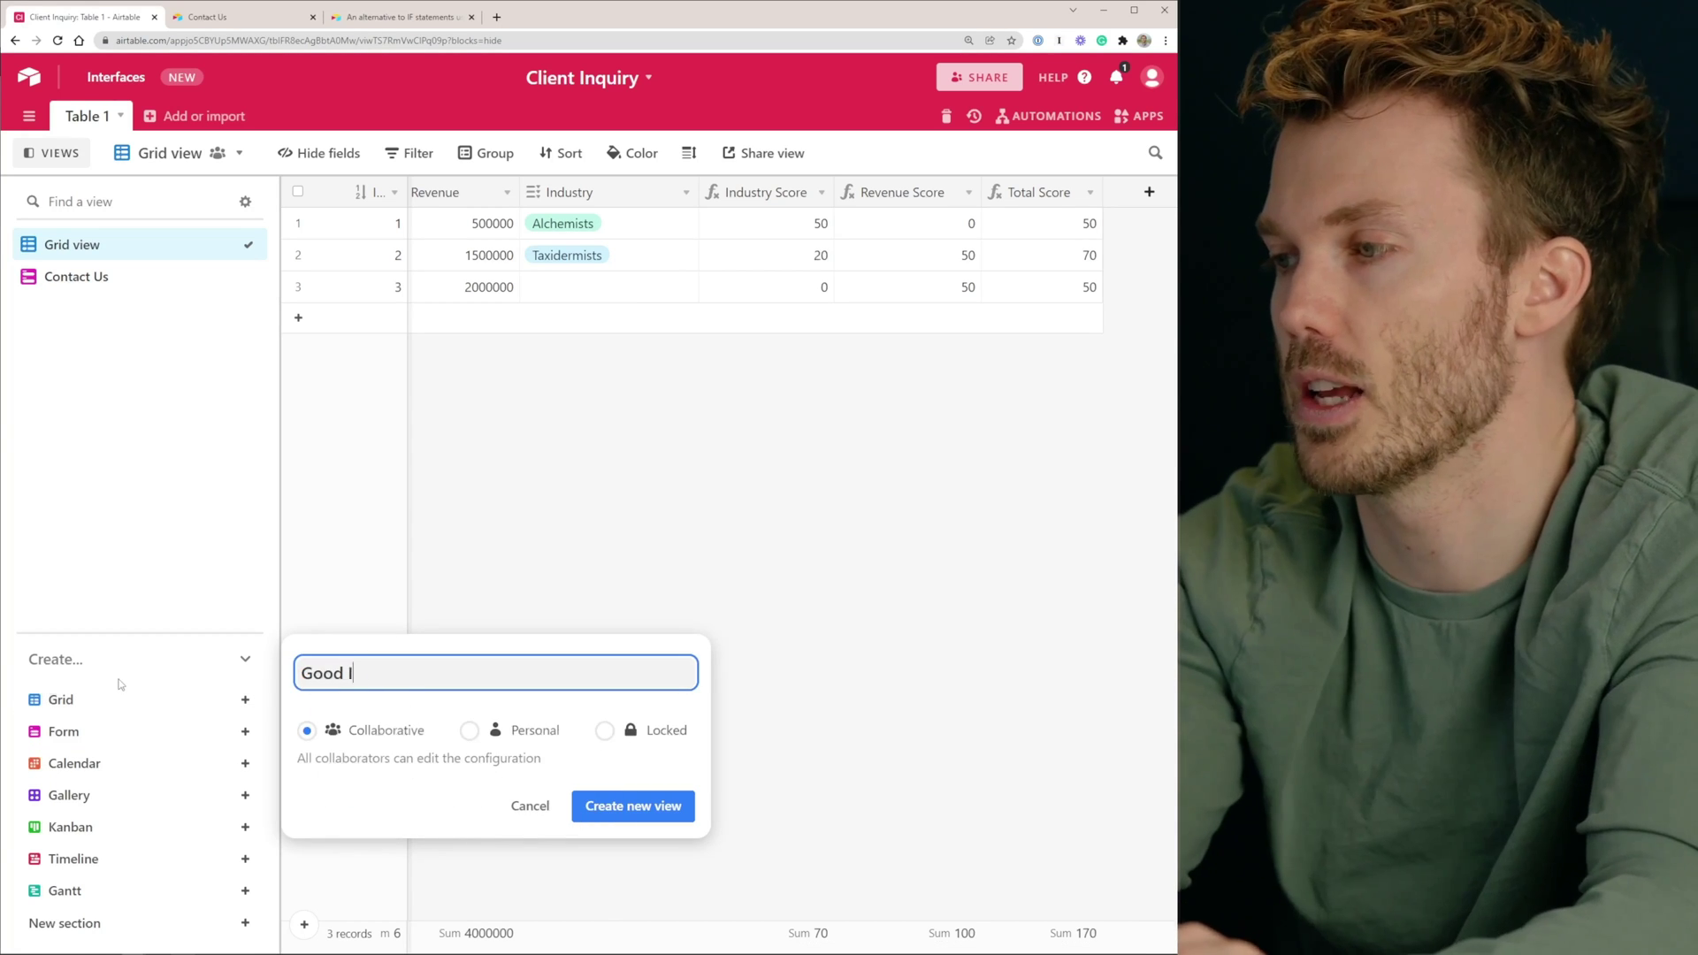
{"action": "type", "text": "nquiries"}
{"action": "key", "text": "Return"}
Add a second grid view named Bad Inquiries, then return to Good Inquiries to filter it
{"action": "left_click", "coordinate": [69, 703]}
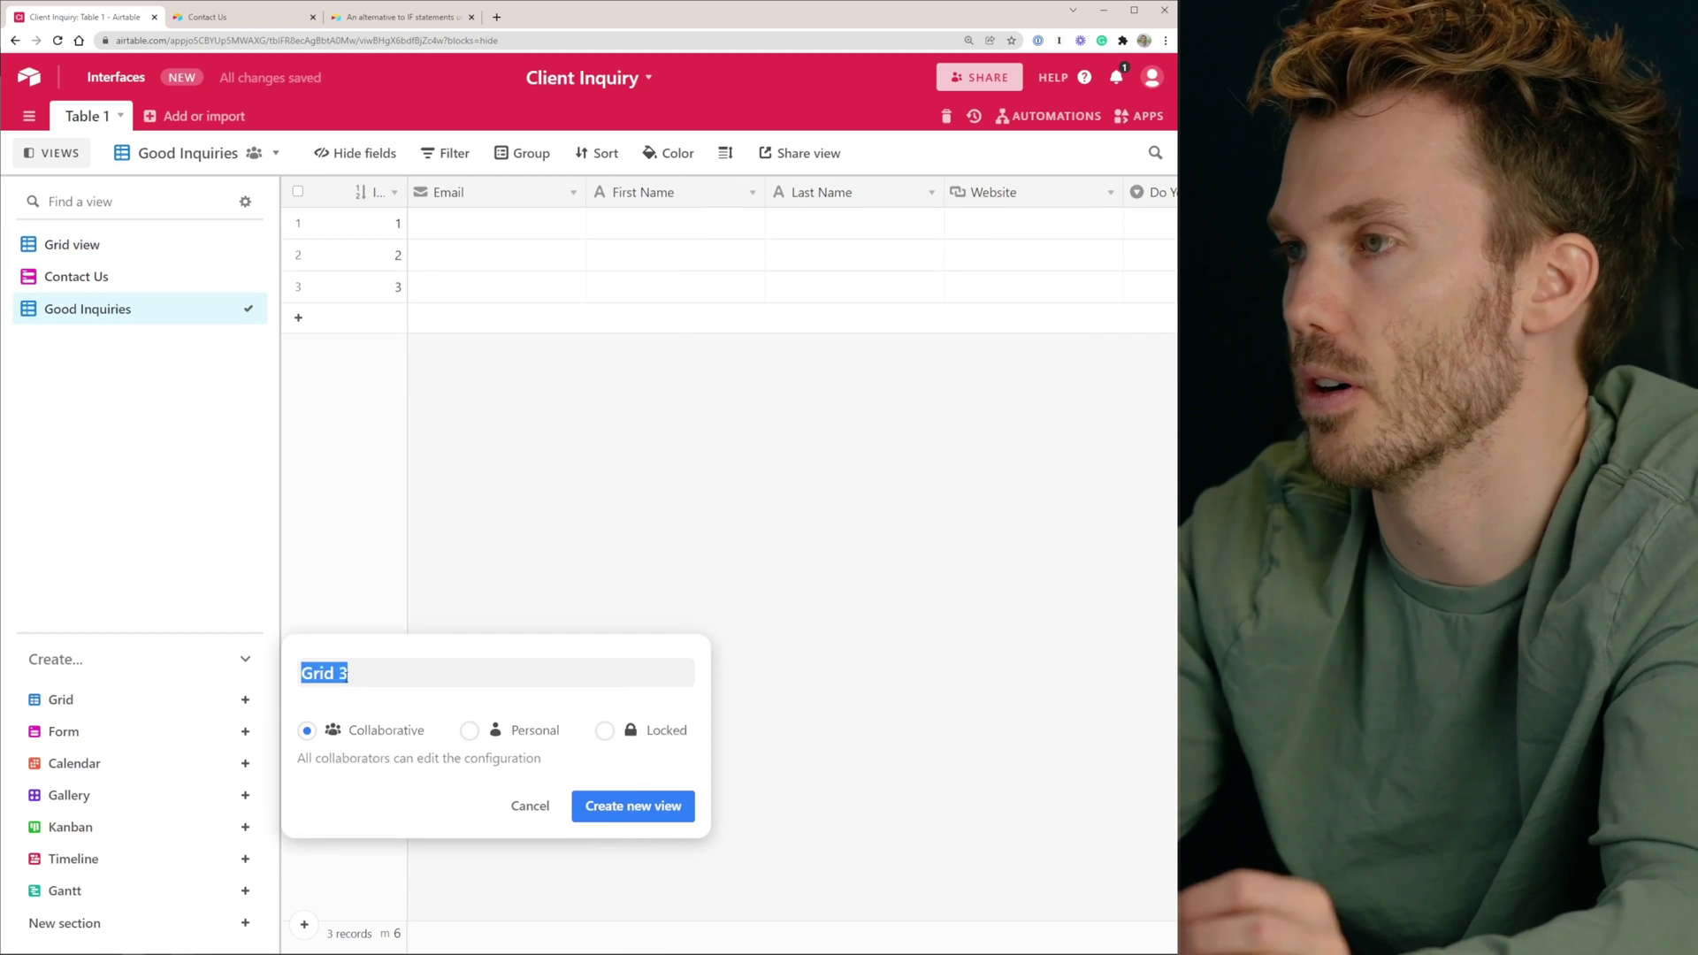
{"action": "type", "text": "Bad Inquiries"}
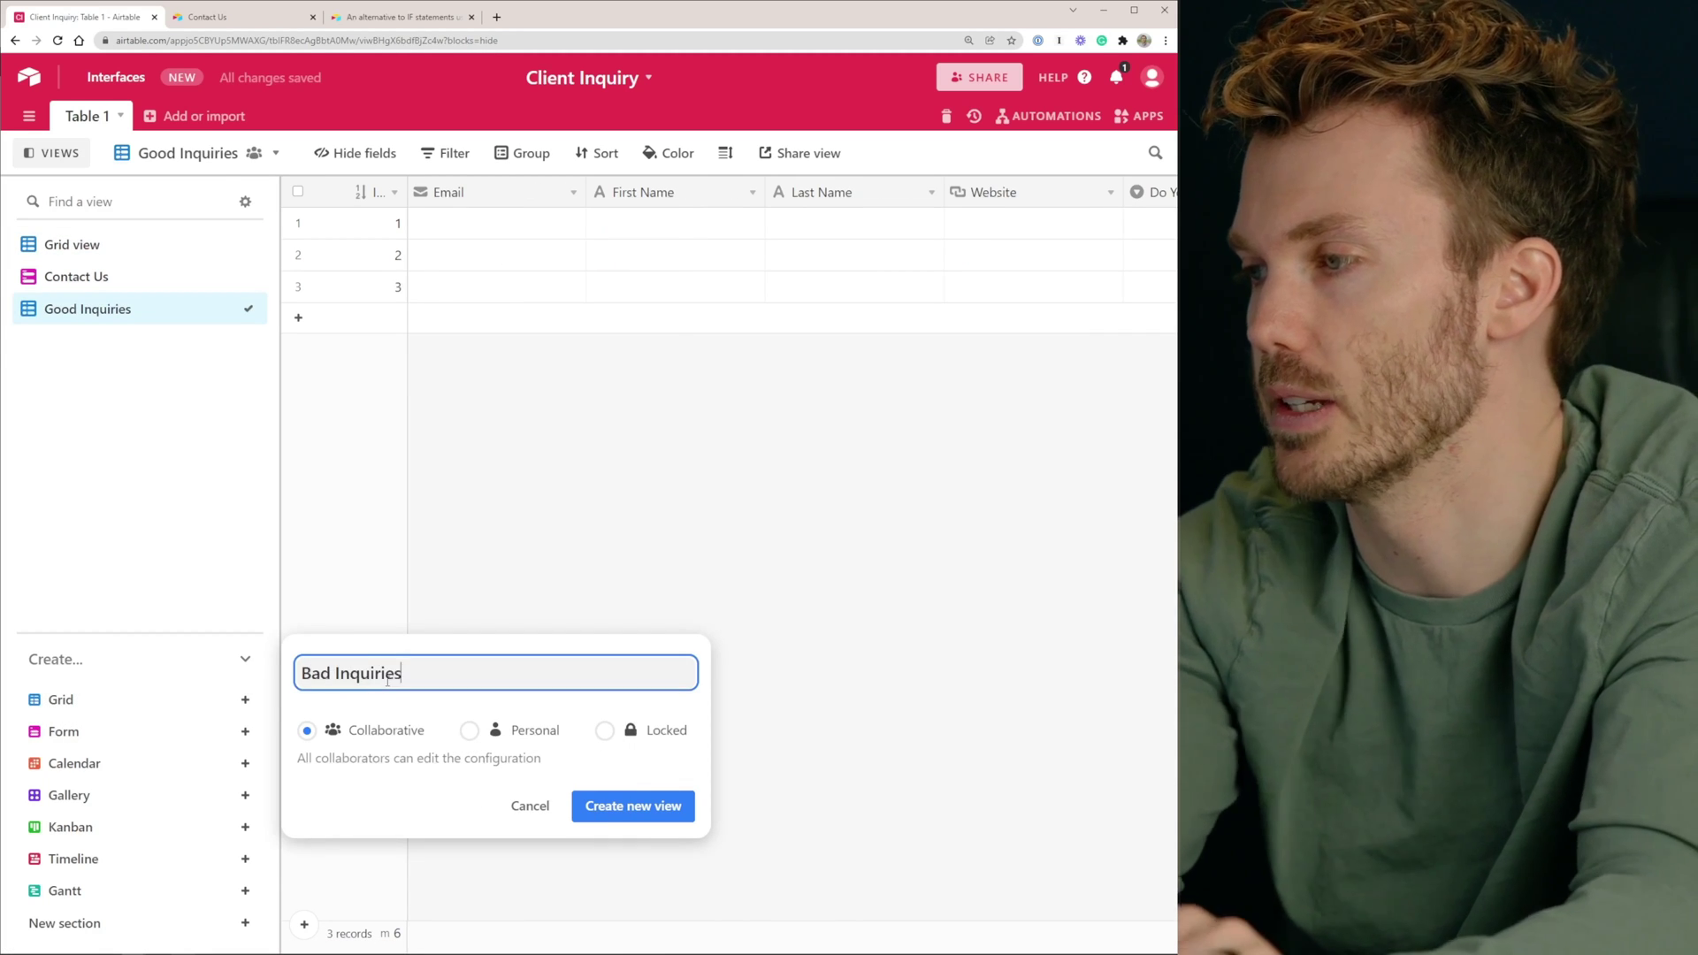
{"action": "key", "text": "Return"}
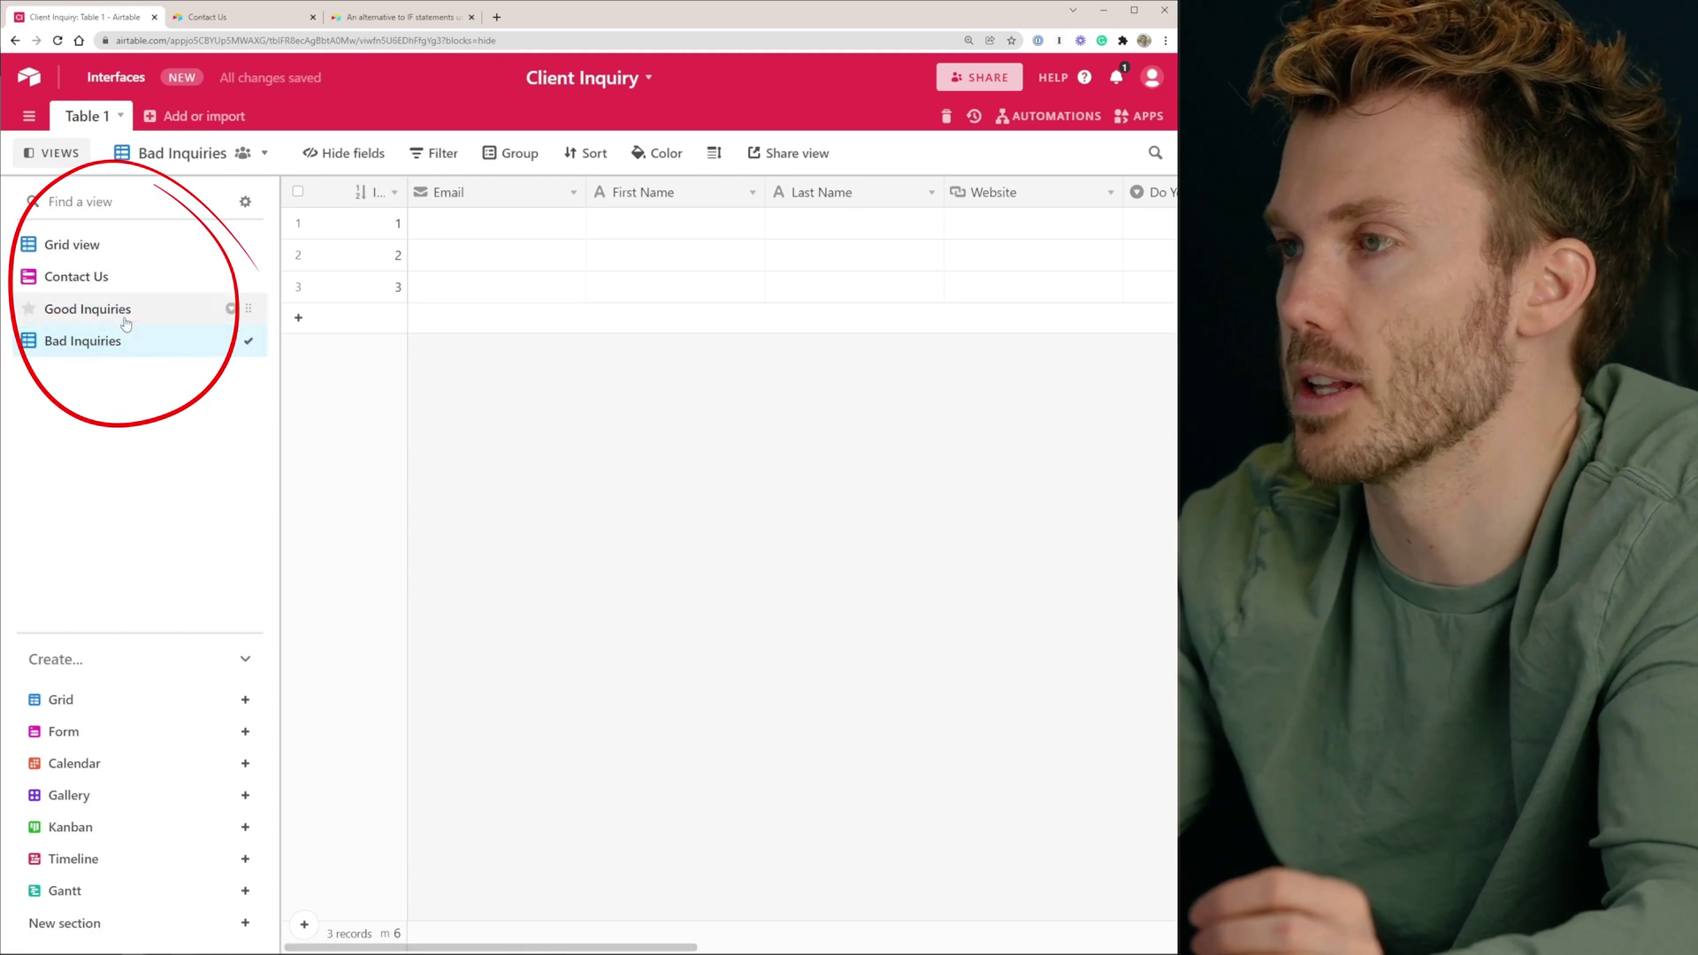
{"action": "left_click", "coordinate": [132, 312]}
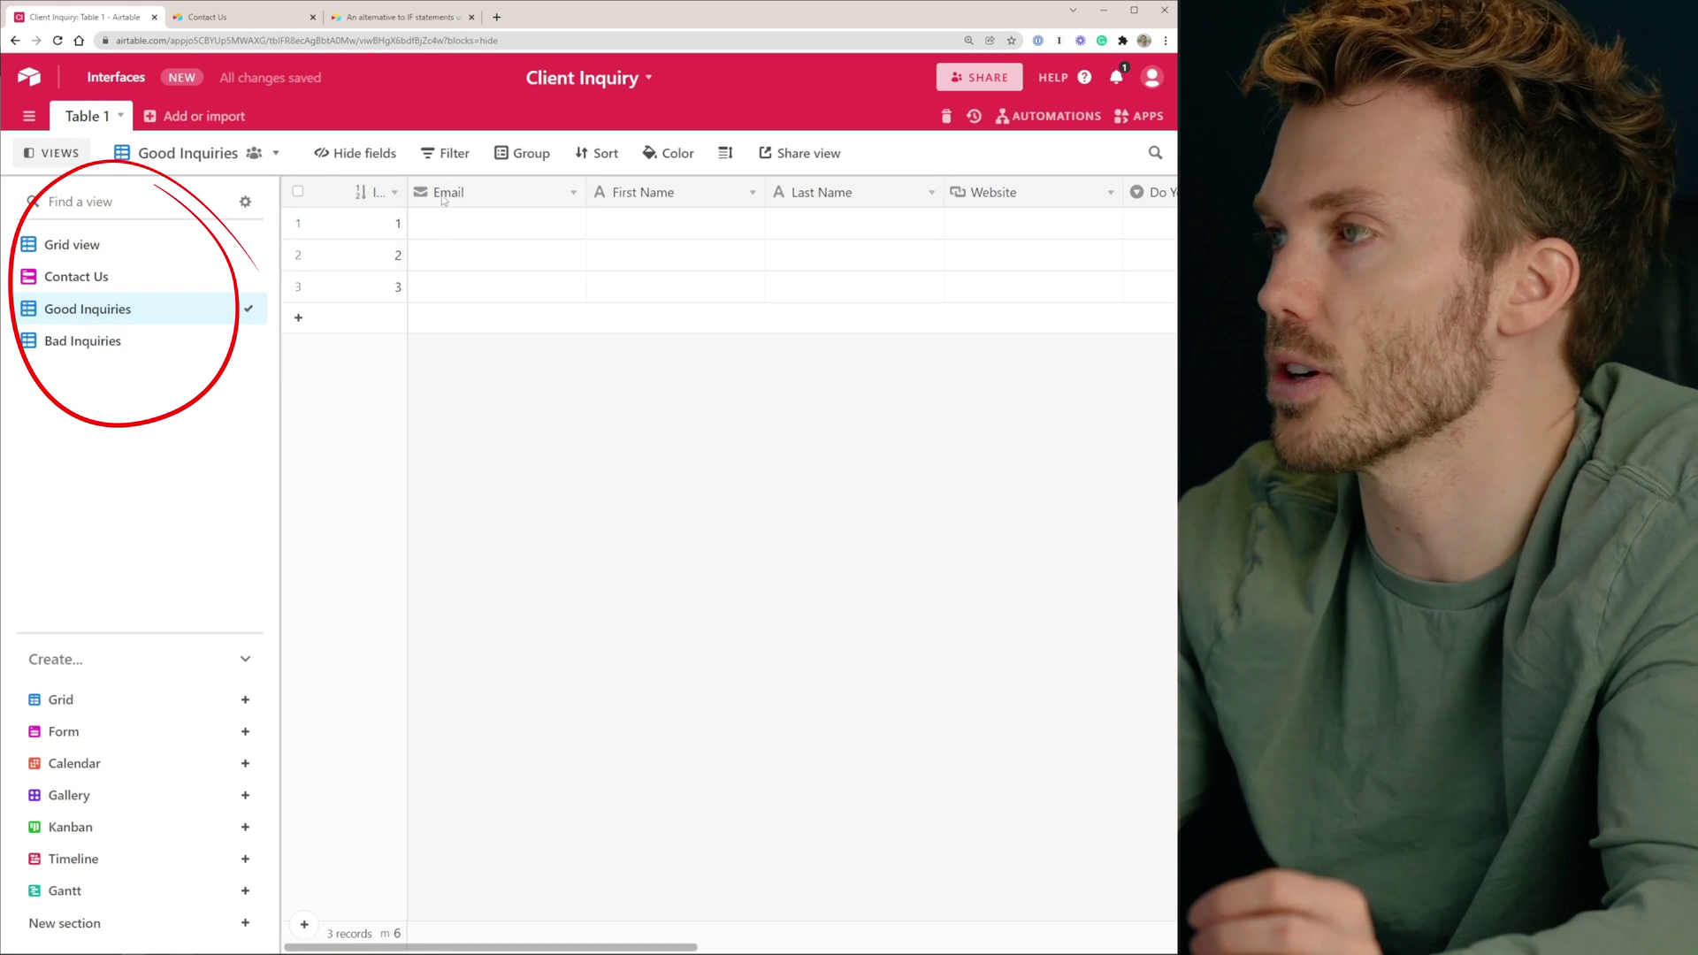
{"action": "left_click", "coordinate": [455, 159]}
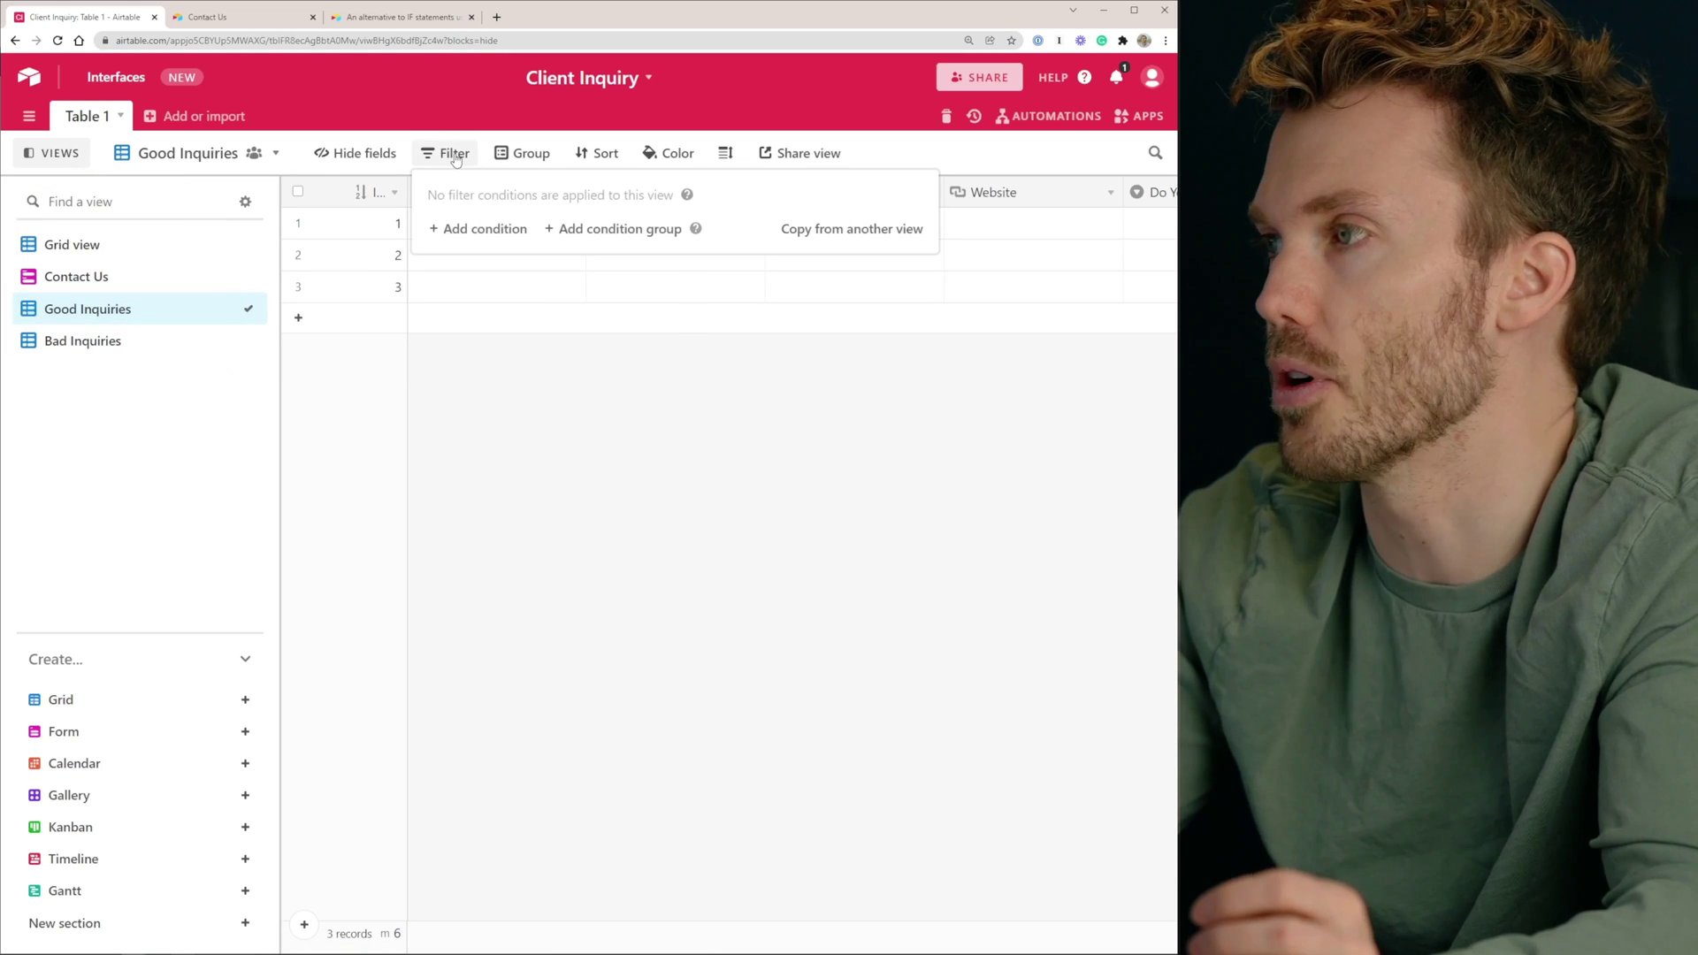
Filter Good Inquiries to records whose Total Score is at or above the threshold
{"action": "left_click", "coordinate": [482, 228]}
{"action": "left_click", "coordinate": [557, 228]}
{"action": "scroll", "coordinate": [579, 345], "scroll_direction": "down", "scroll_amount": 2}
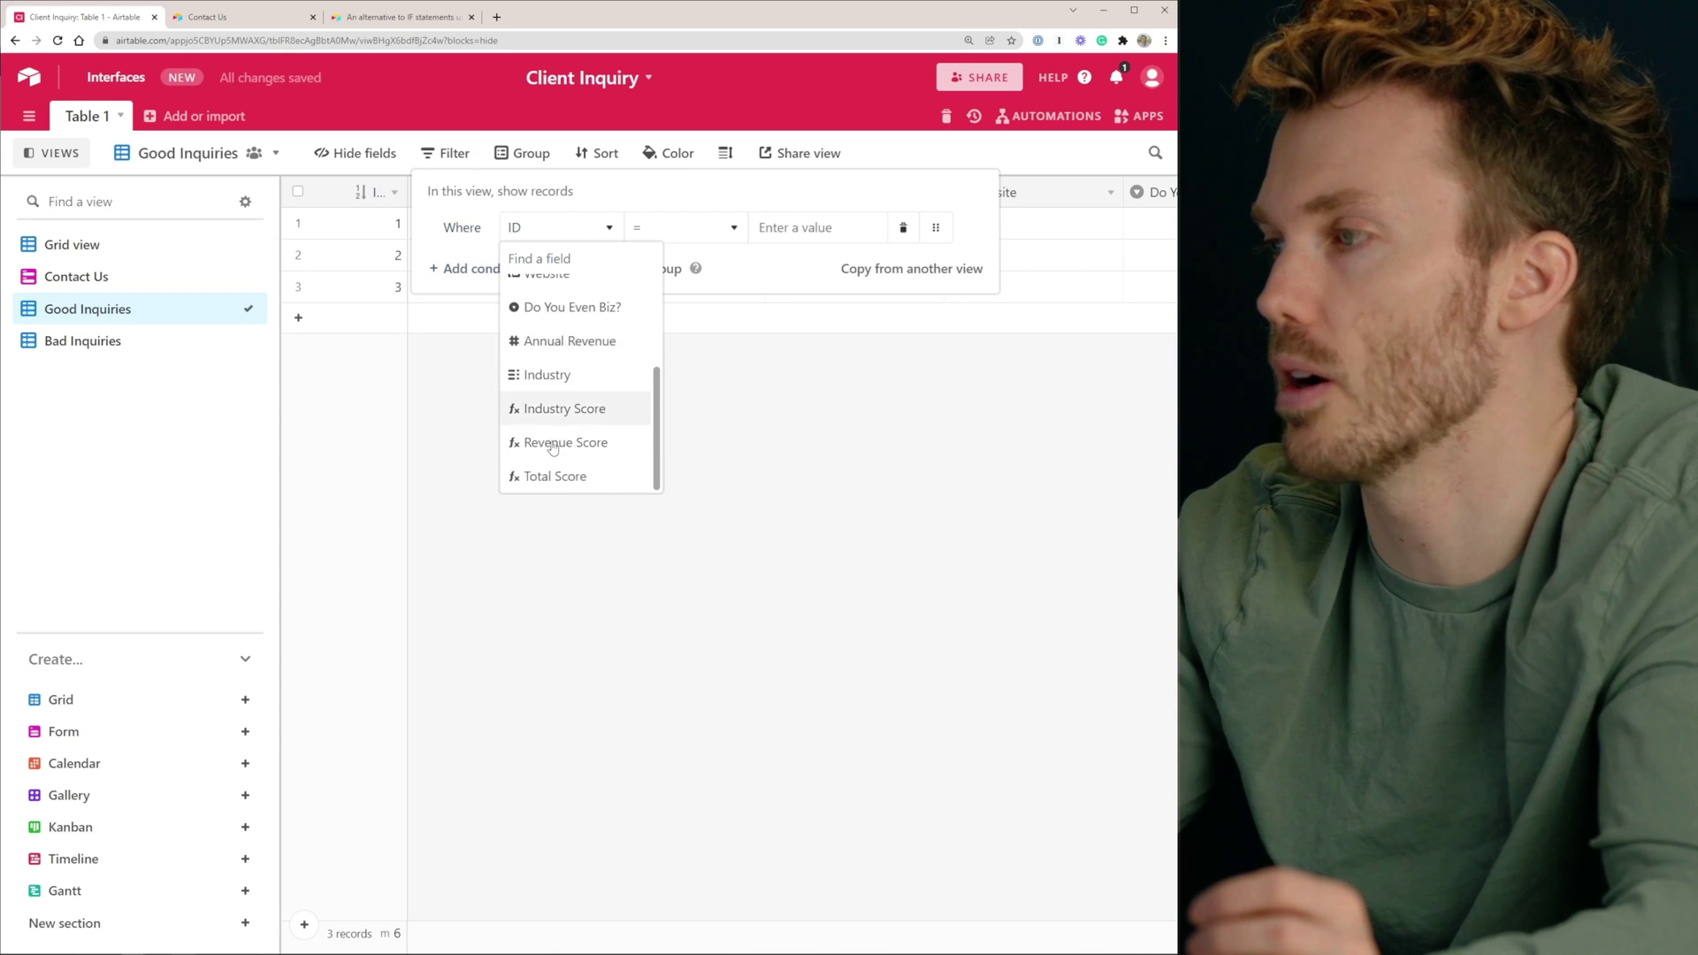
{"action": "left_click", "coordinate": [566, 475]}
{"action": "left_click", "coordinate": [683, 232]}
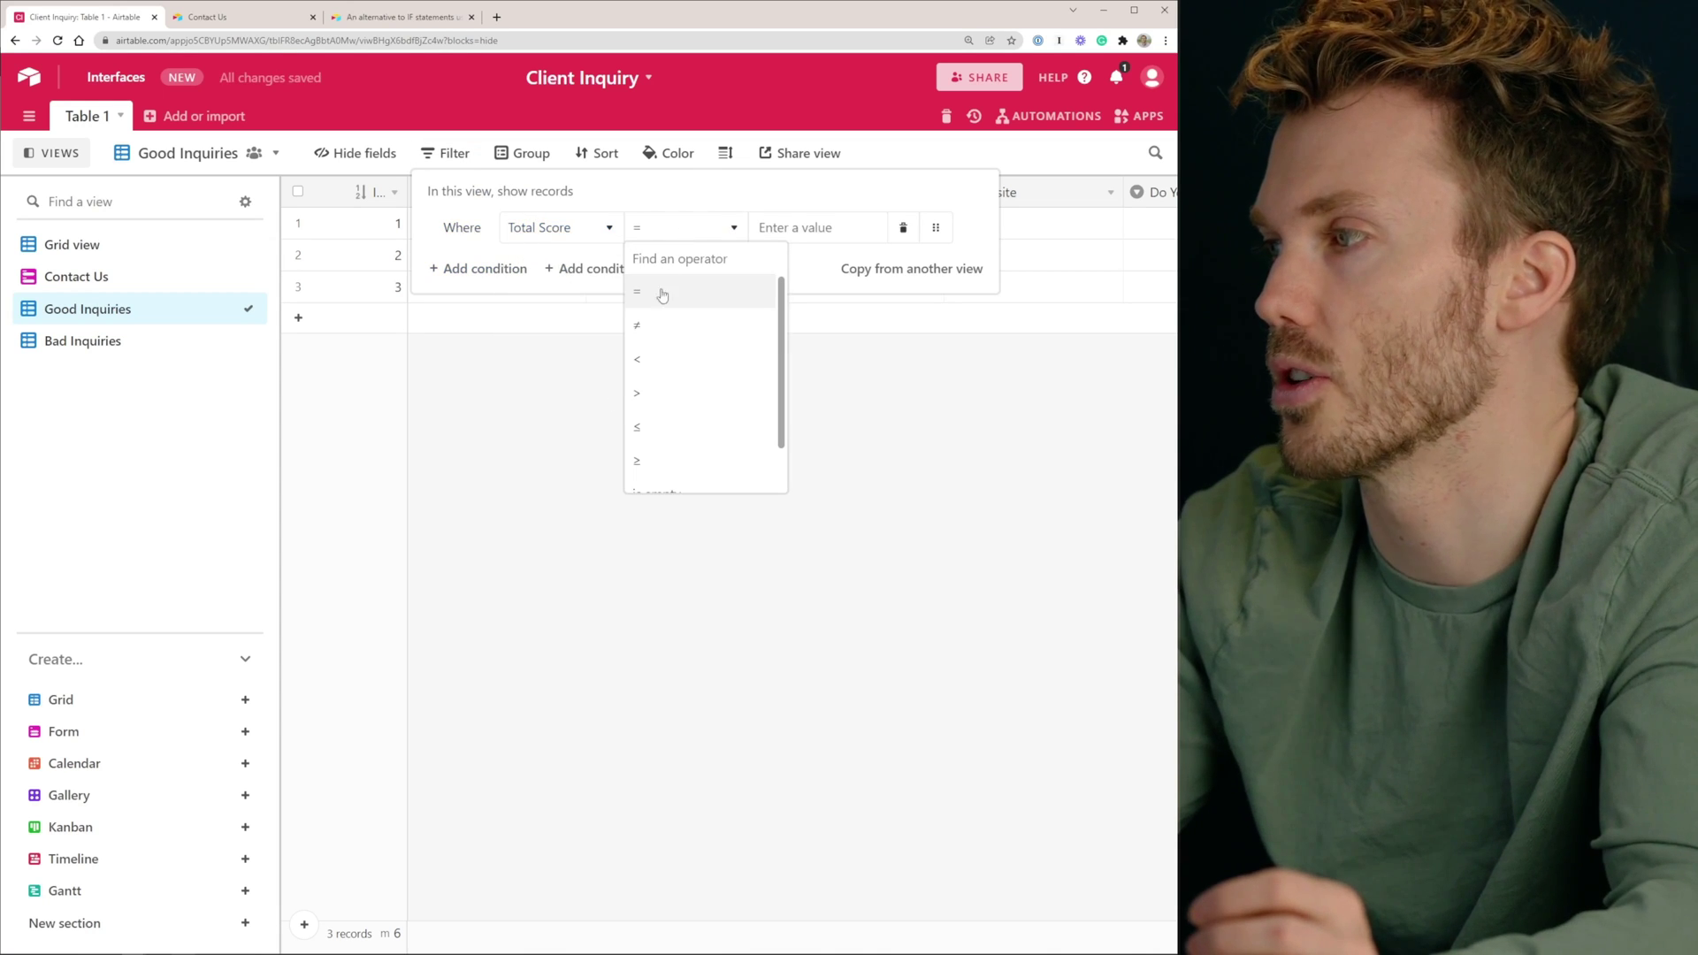
{"action": "left_click", "coordinate": [663, 460]}
{"action": "left_click", "coordinate": [827, 229]}
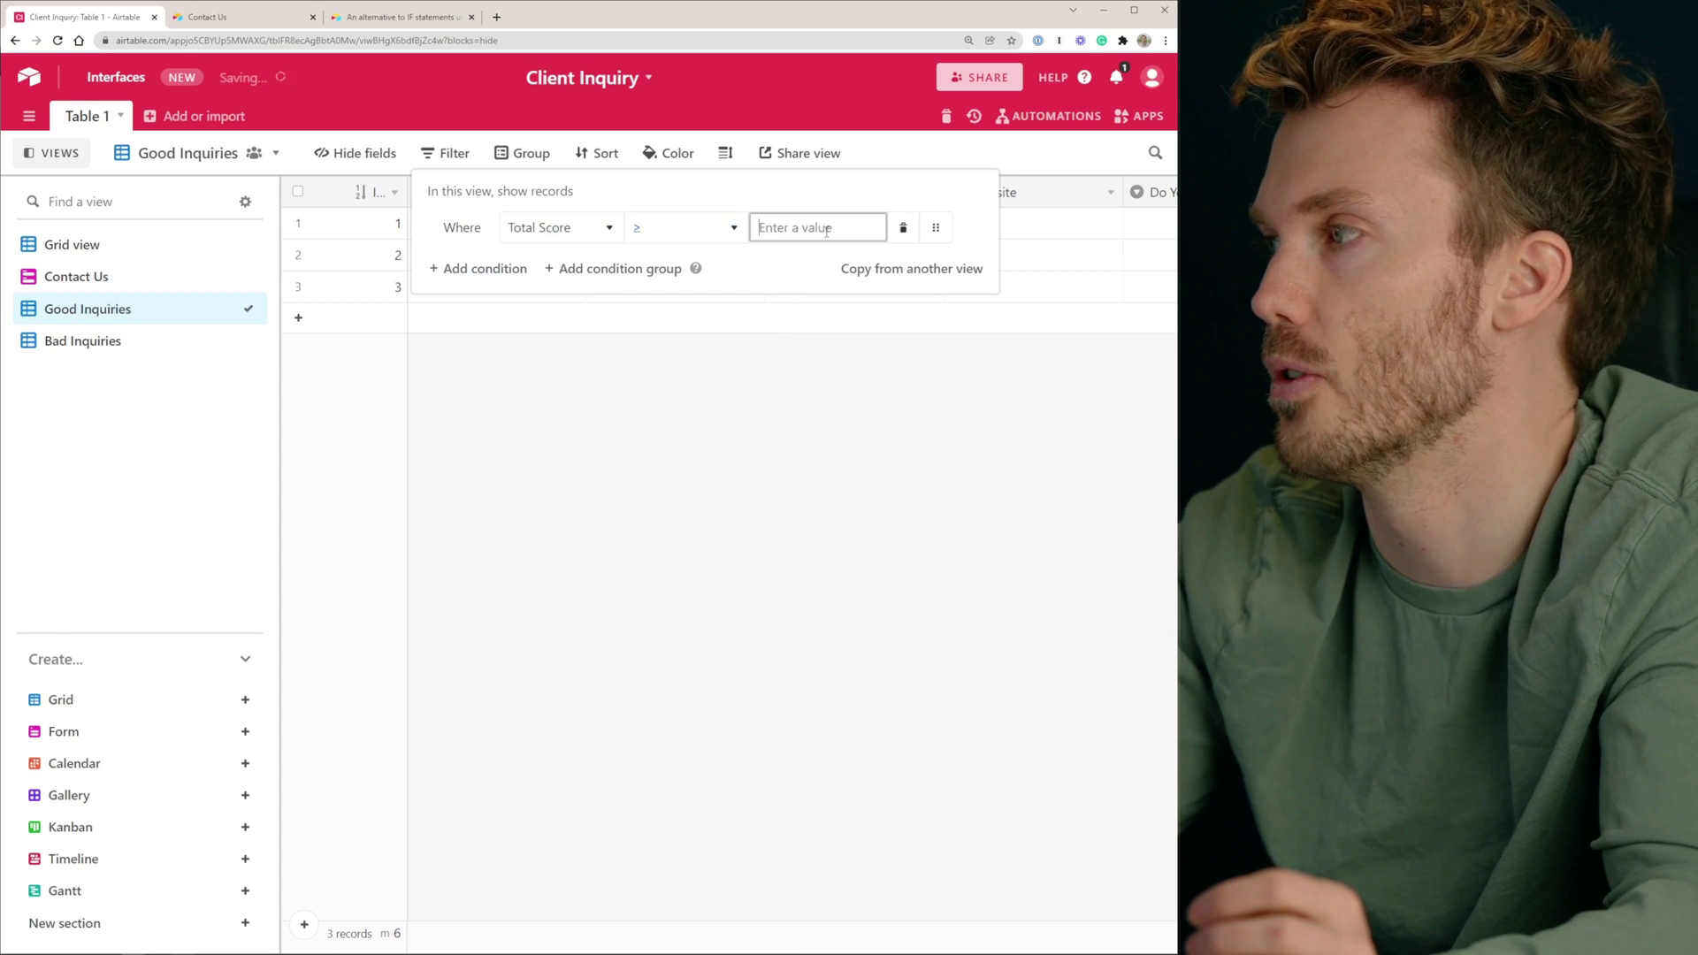
{"action": "left_click", "coordinate": [619, 925]}
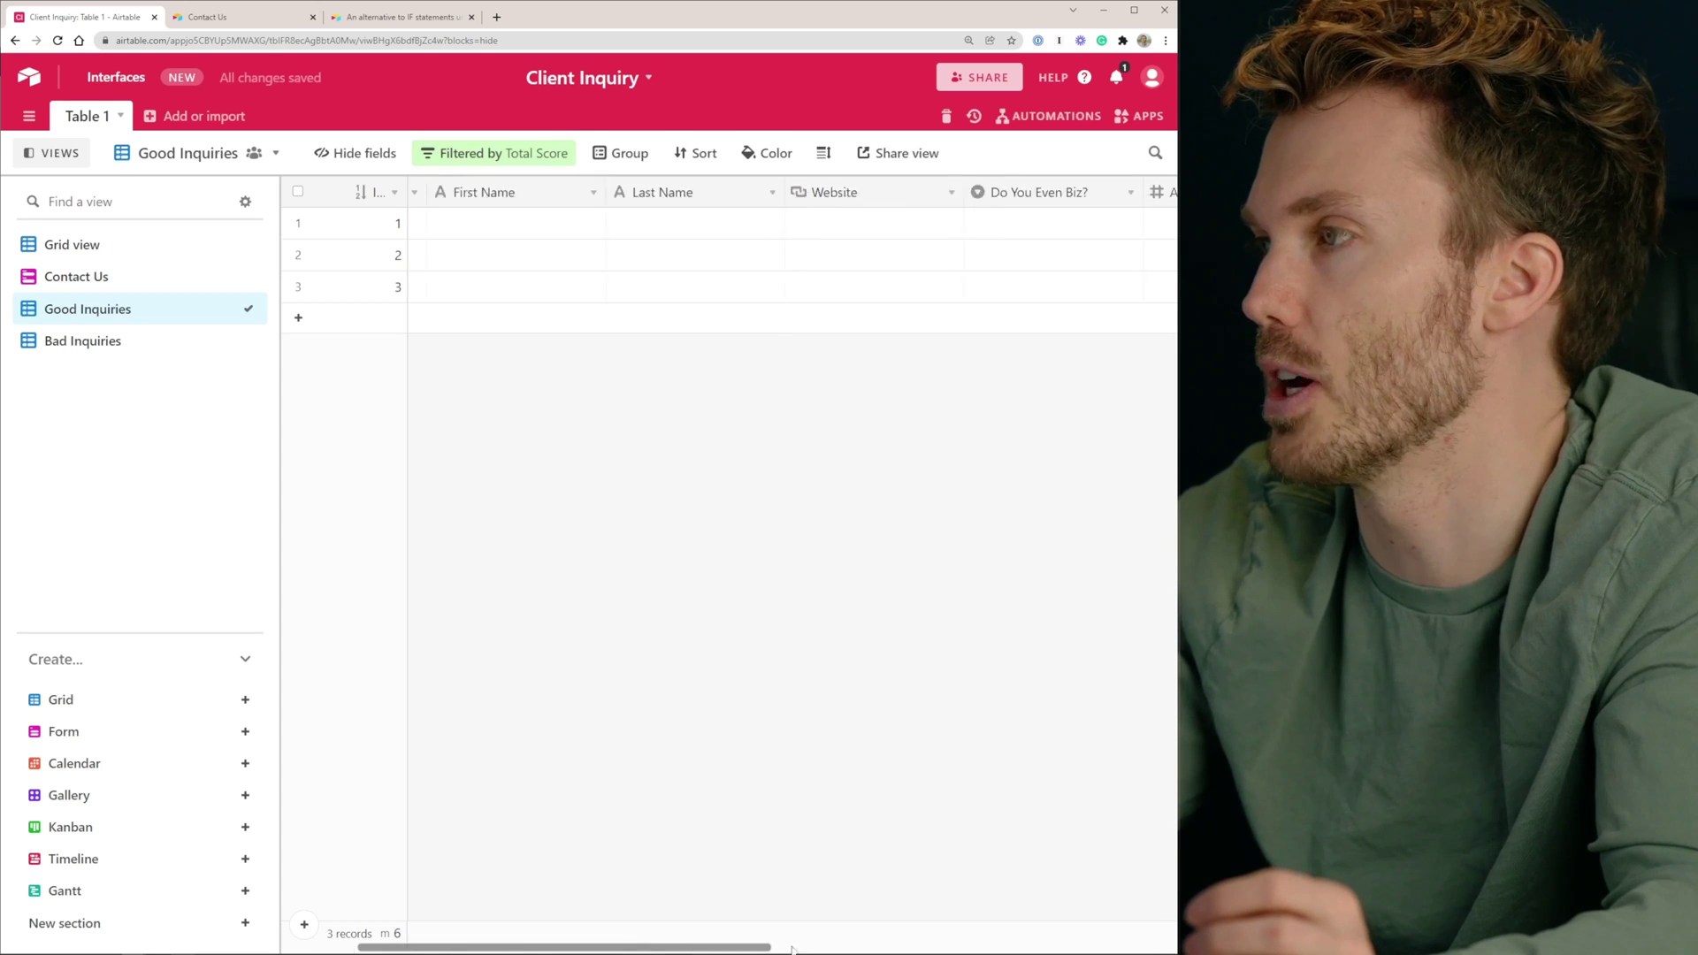
Filter the Bad Inquiries view to records with Total Score below 40
{"action": "scroll", "coordinate": [792, 949], "scroll_direction": "right", "scroll_amount": 10}
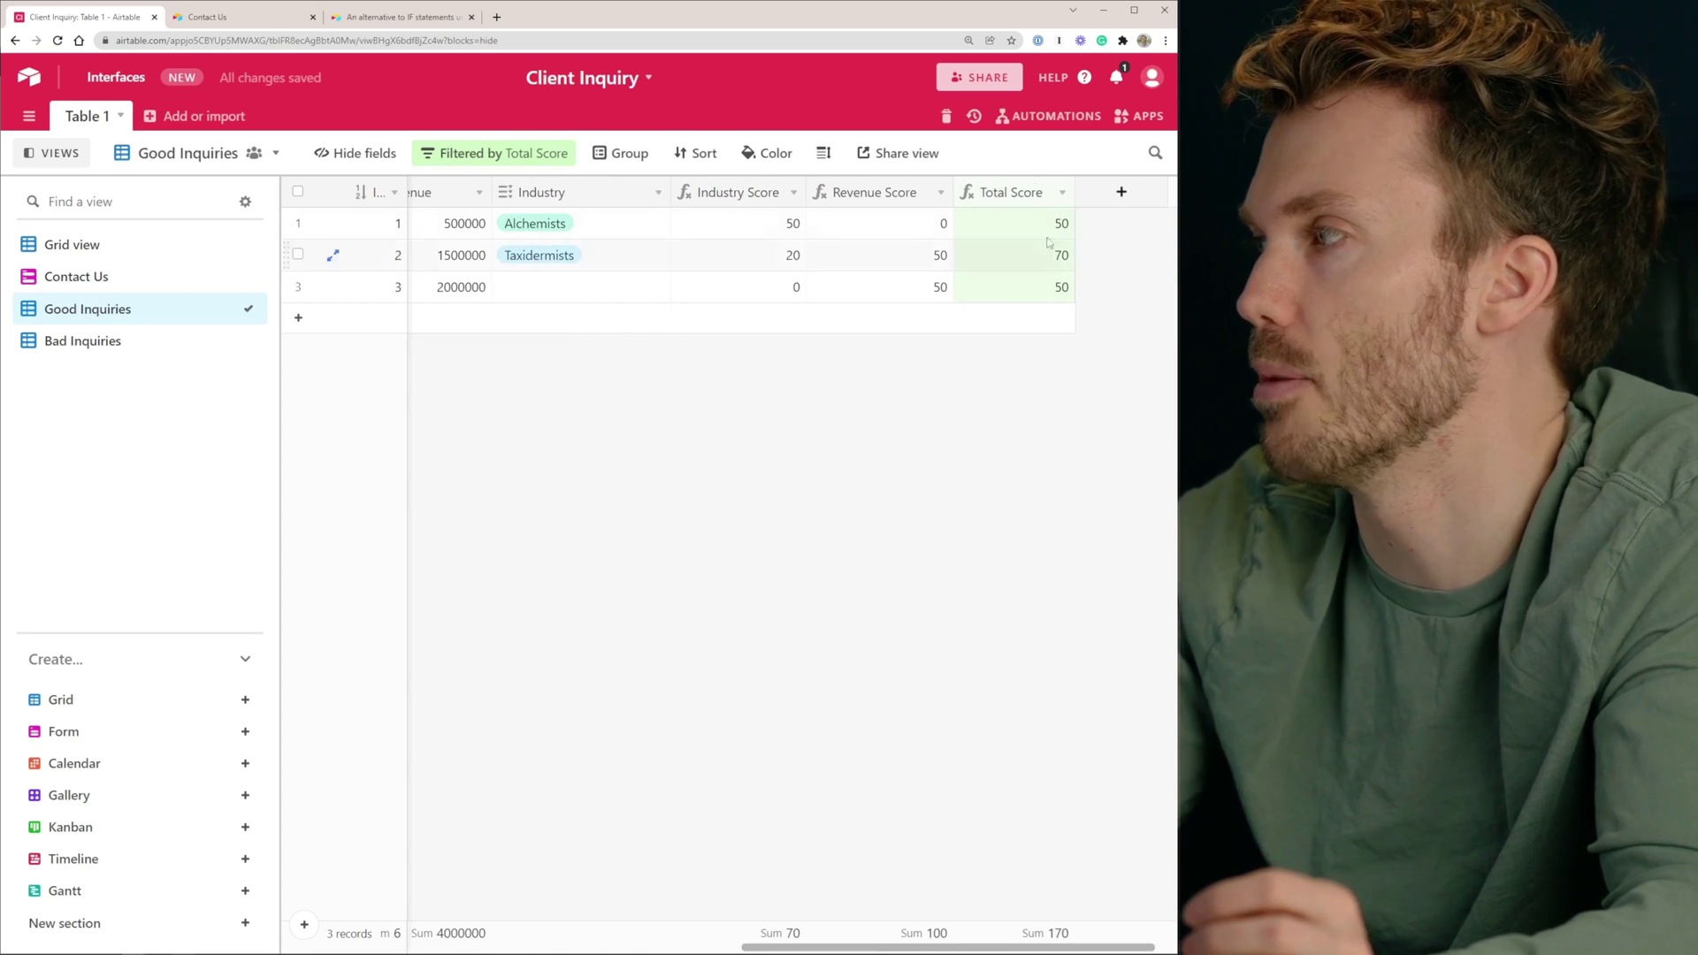
{"action": "left_click", "coordinate": [123, 343]}
{"action": "left_click", "coordinate": [433, 153]}
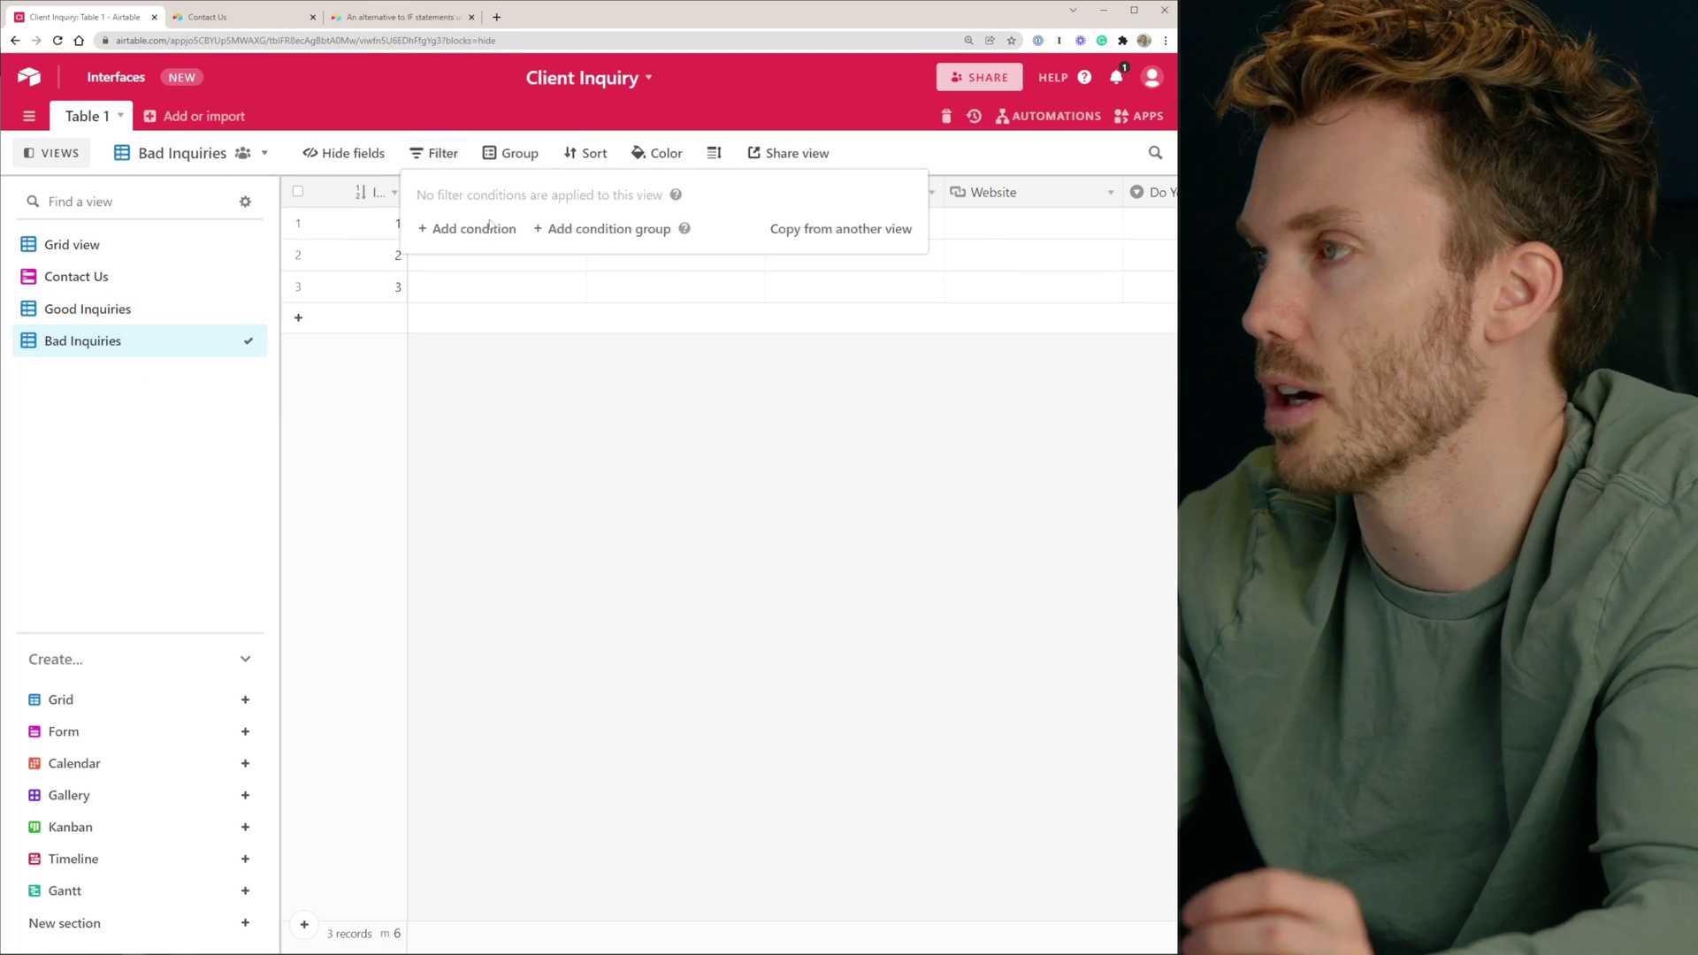
{"action": "left_click", "coordinate": [487, 229]}
{"action": "left_click", "coordinate": [495, 230]}
{"action": "scroll", "coordinate": [538, 425], "scroll_direction": "down", "scroll_amount": 3}
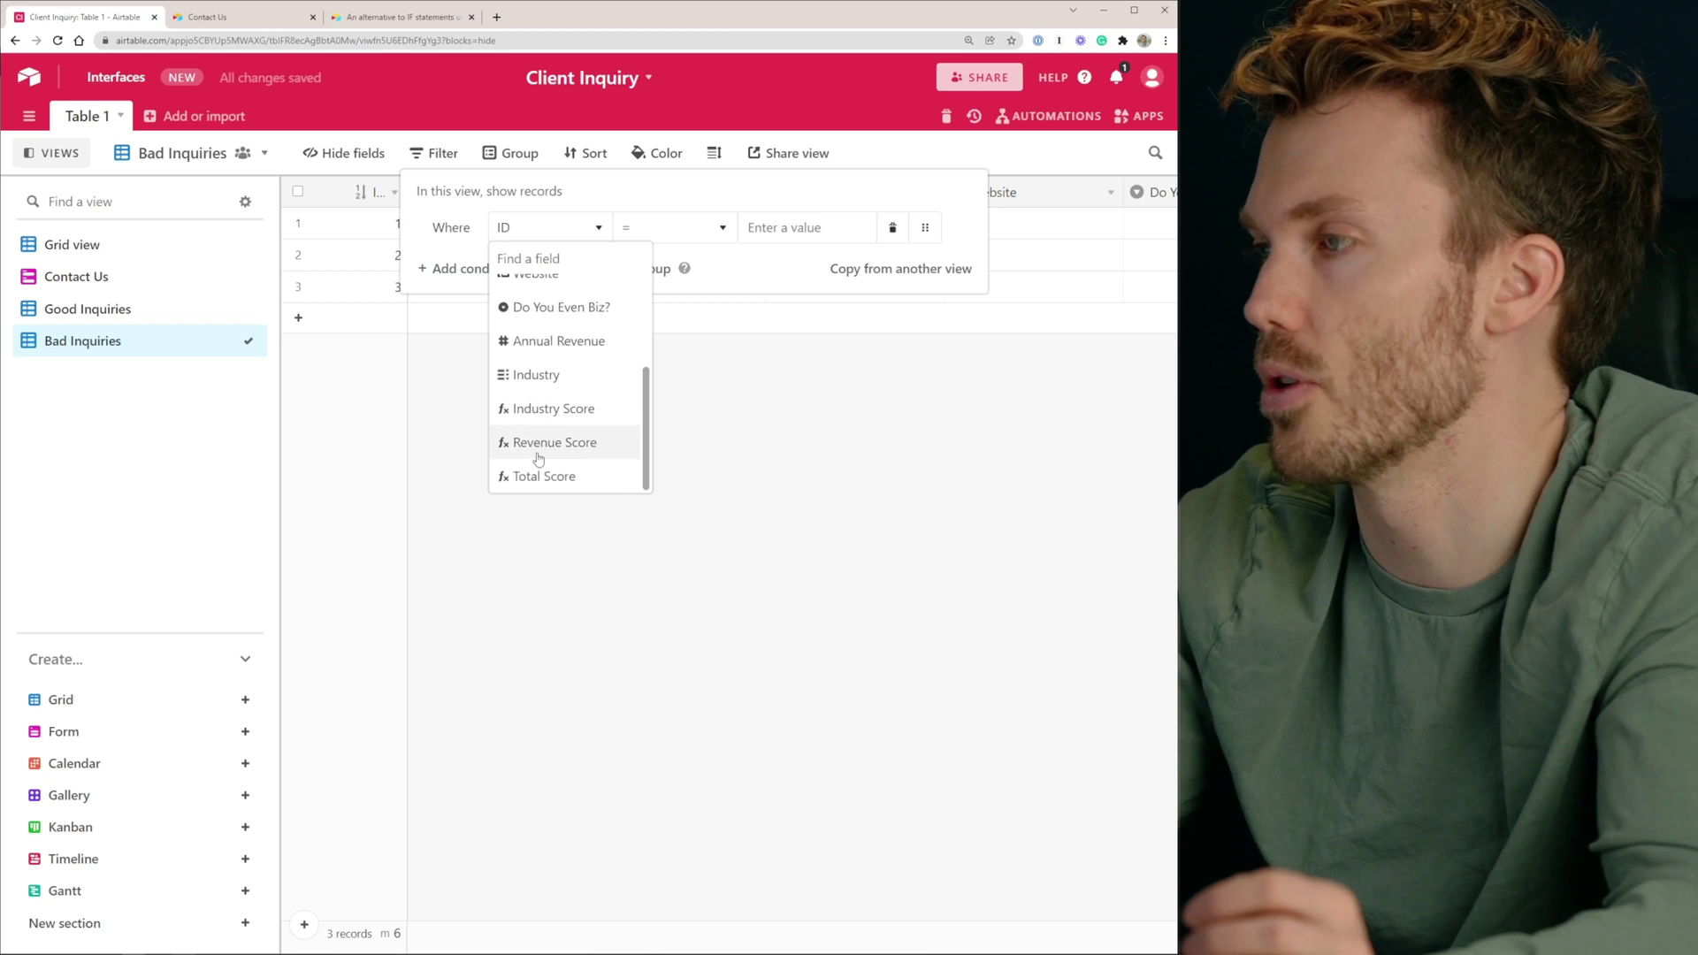
{"action": "left_click", "coordinate": [543, 476]}
{"action": "left_click", "coordinate": [664, 229]}
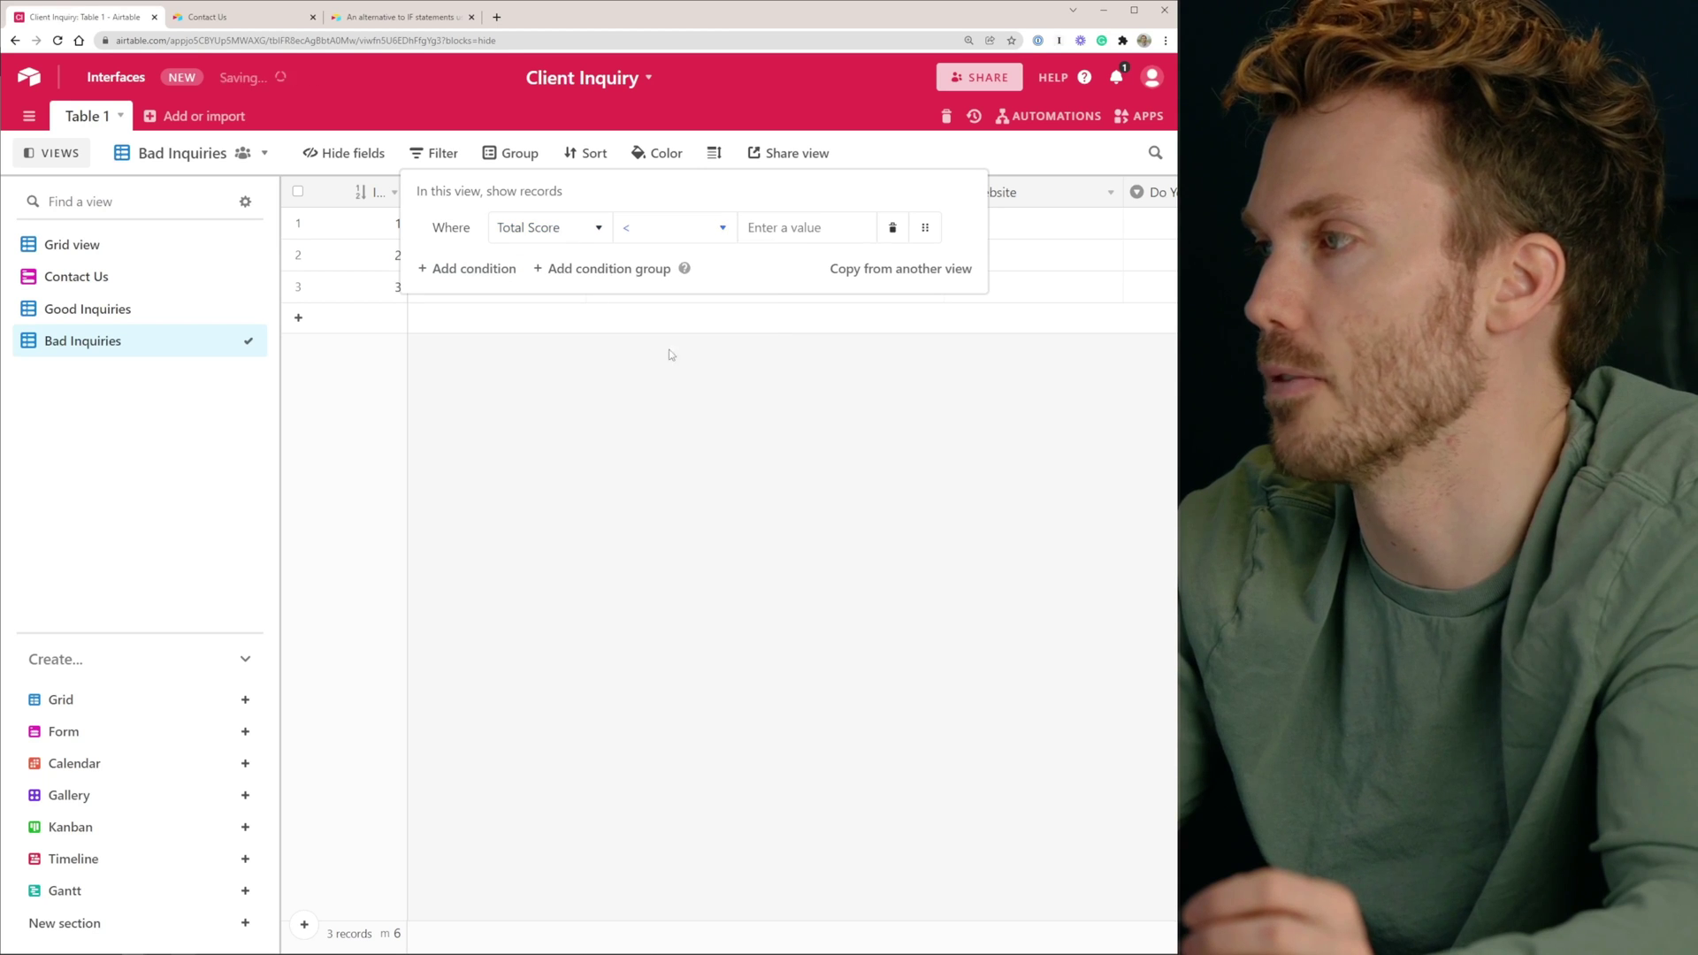
{"action": "left_click", "coordinate": [662, 360]}
{"action": "type", "text": "40"}
{"action": "left_click", "coordinate": [597, 437]}
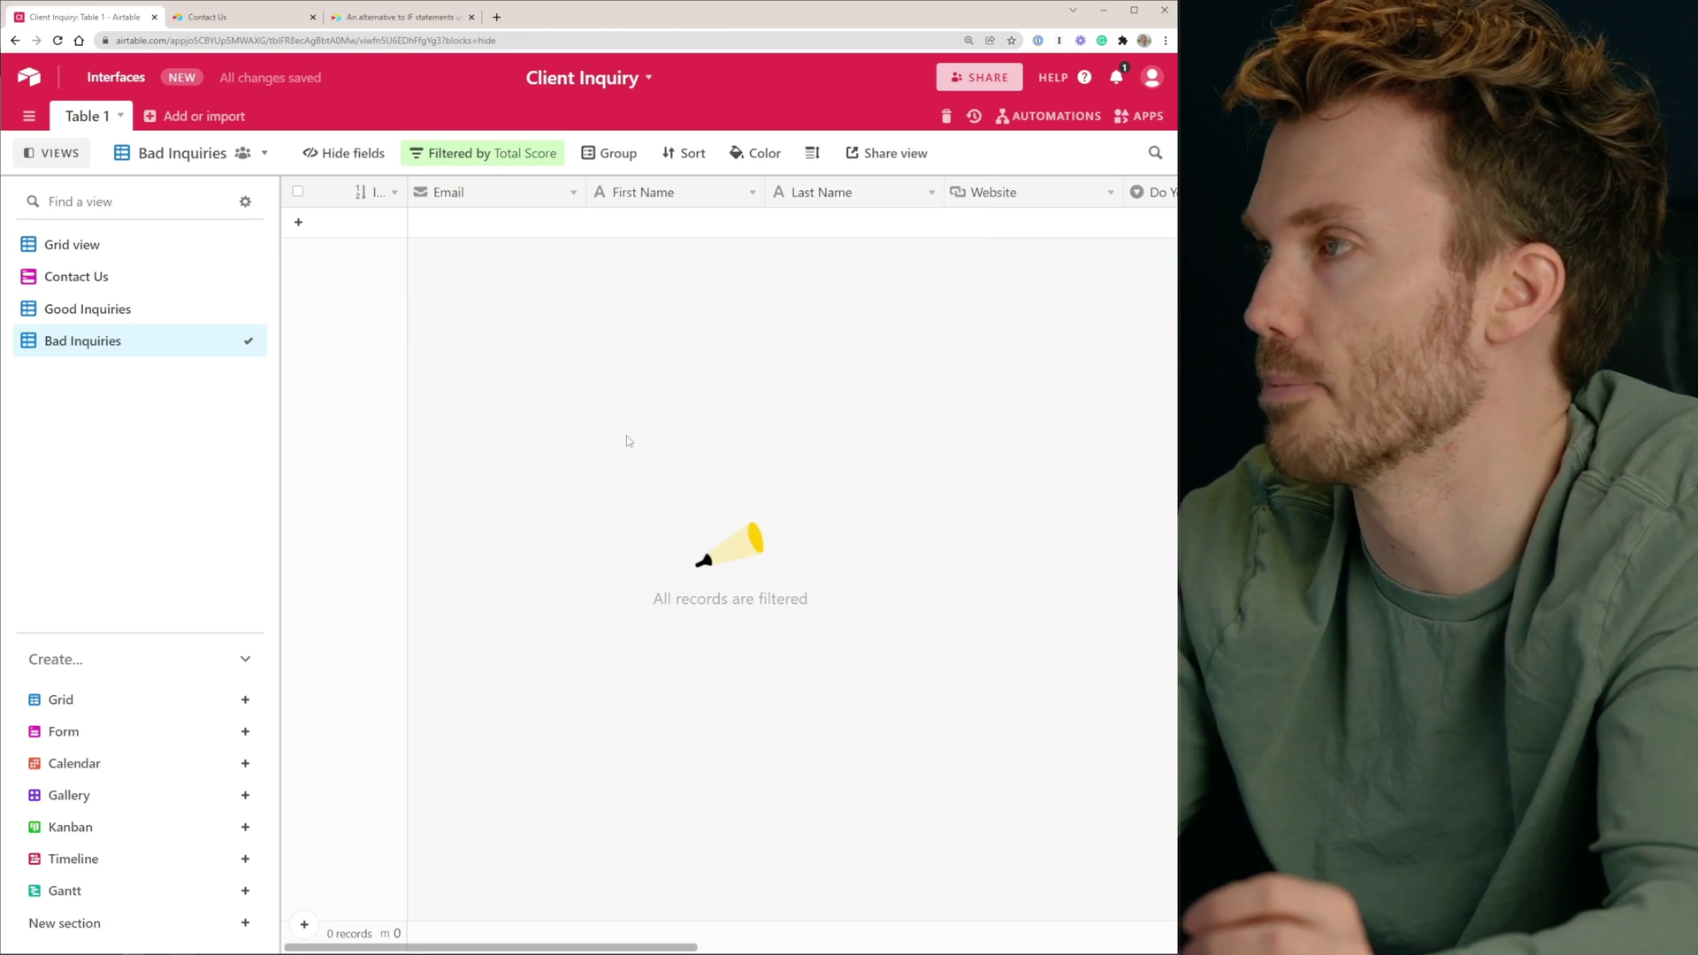
Submit a first Contact Us test inquiry for the Alchemists business with 650000 annual revenue
{"action": "left_click", "coordinate": [231, 17]}
{"action": "left_click", "coordinate": [568, 291]}
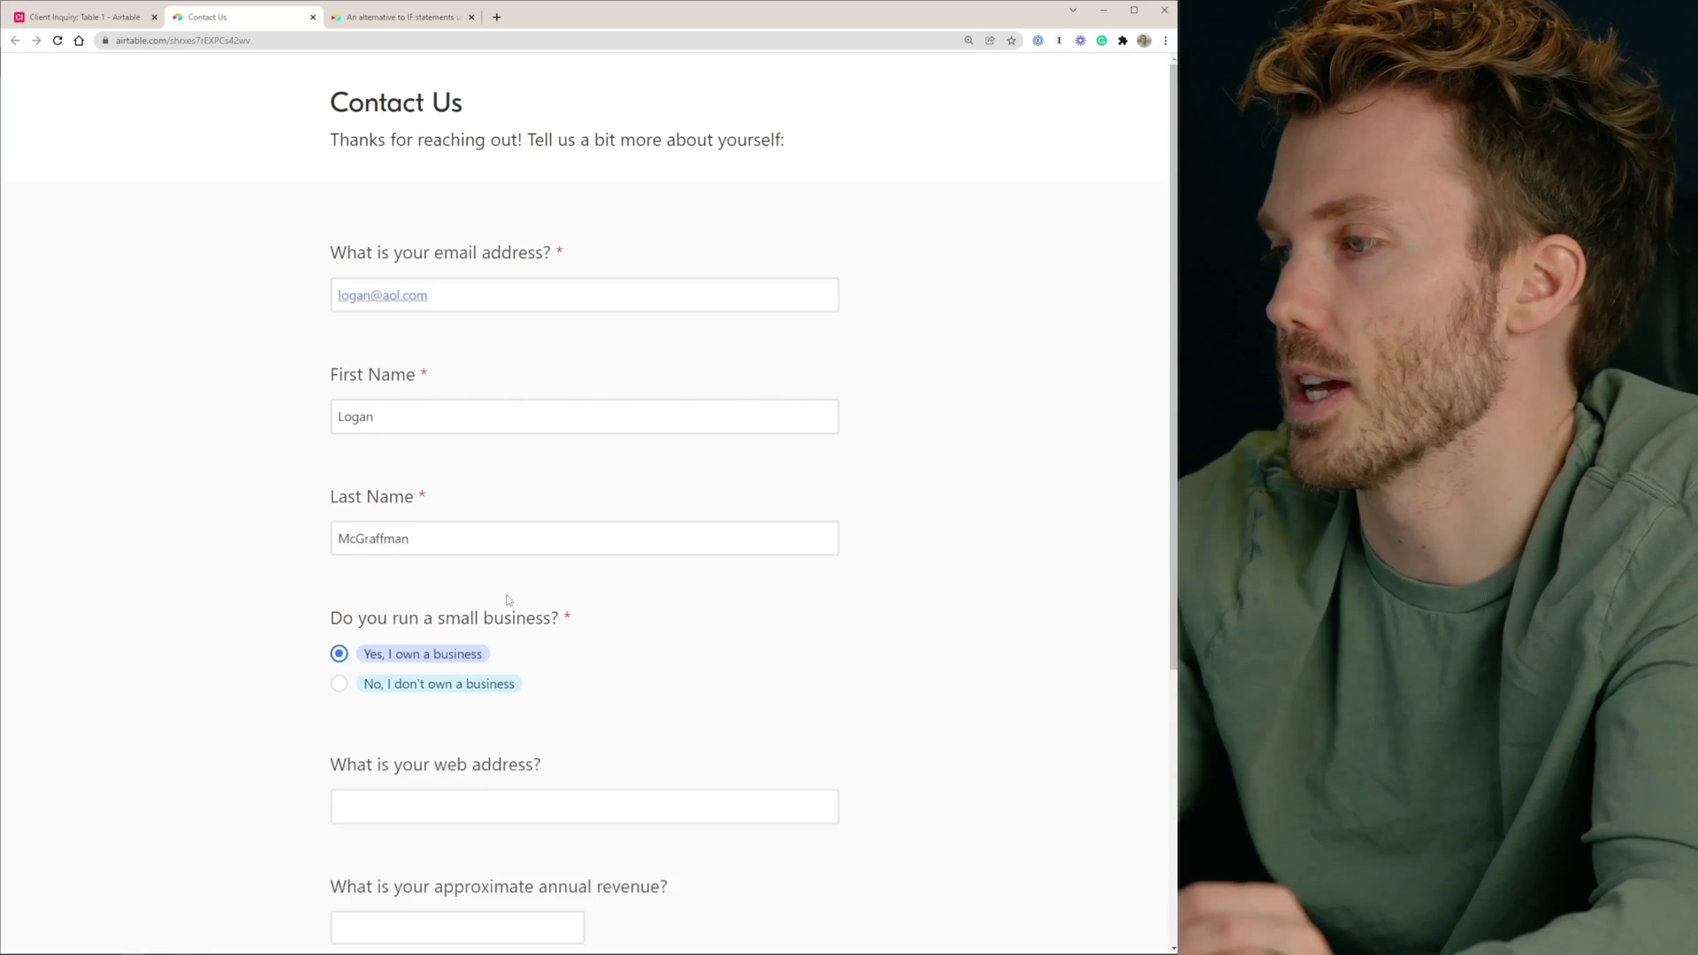
{"action": "scroll", "coordinate": [403, 640], "scroll_direction": "down", "scroll_amount": 4}
{"action": "left_click", "coordinate": [451, 475]}
{"action": "type", "text": "logan.test"}
{"action": "left_click", "coordinate": [428, 585]}
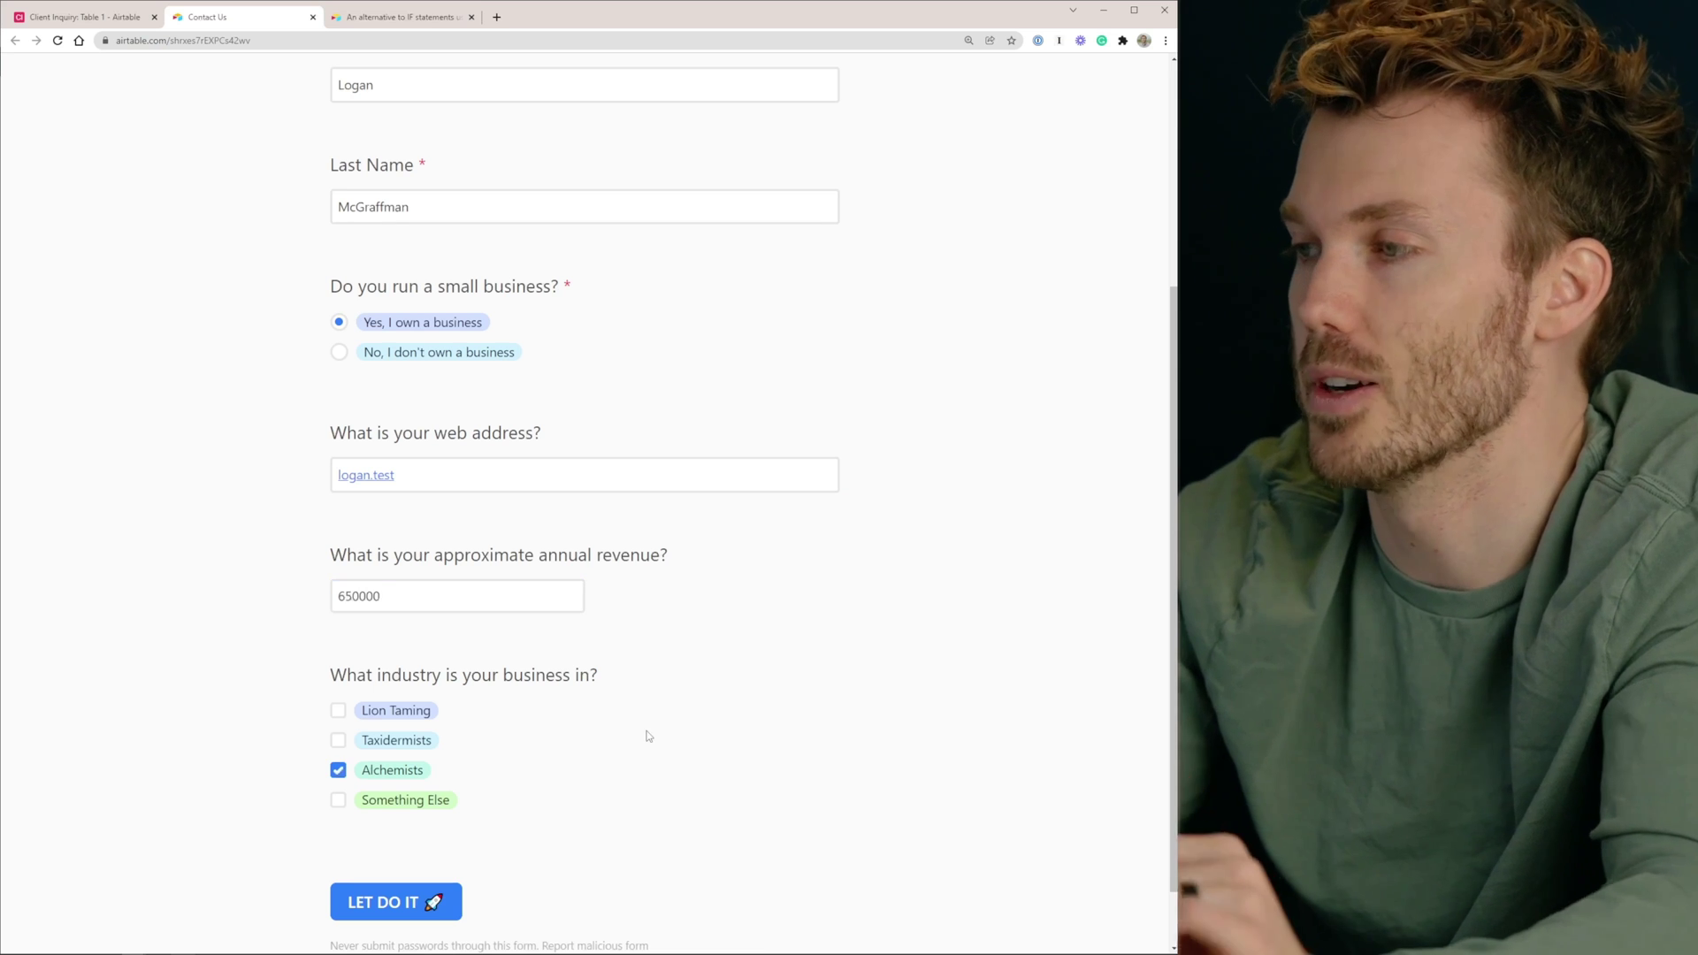
{"action": "key", "text": "Return"}
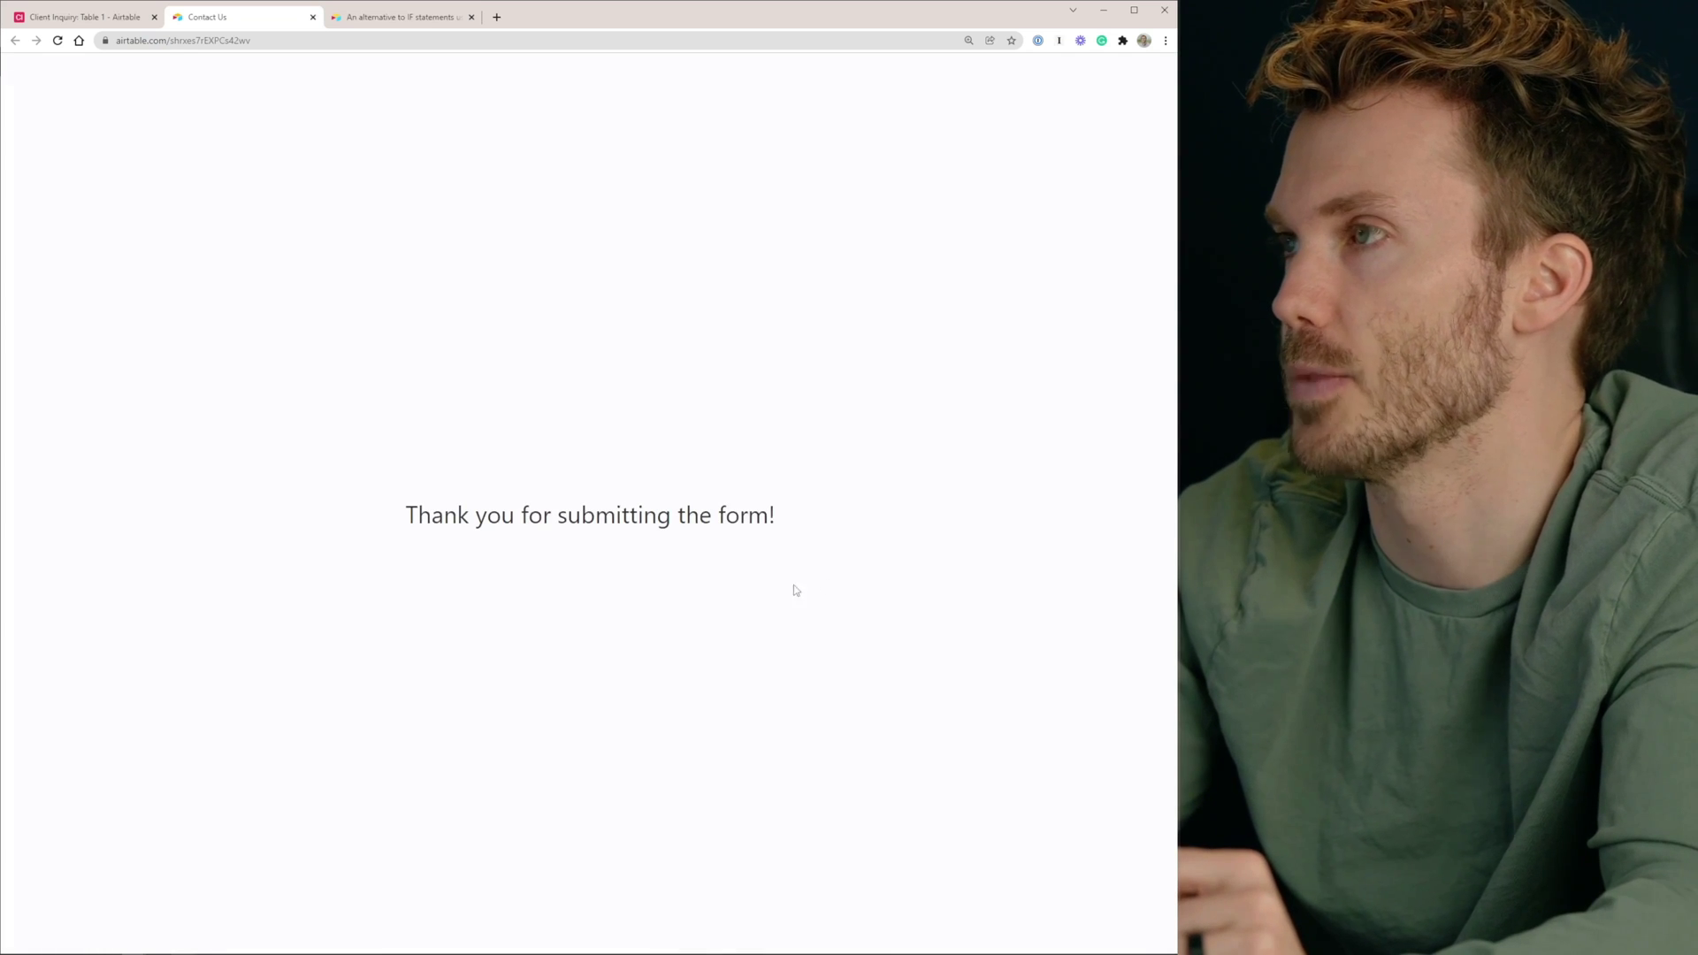
Submit a second test inquiry with an e-mail, first and last name, and no business, then return to the base
{"action": "key", "text": "F5"}
{"action": "left_click", "coordinate": [515, 294]}
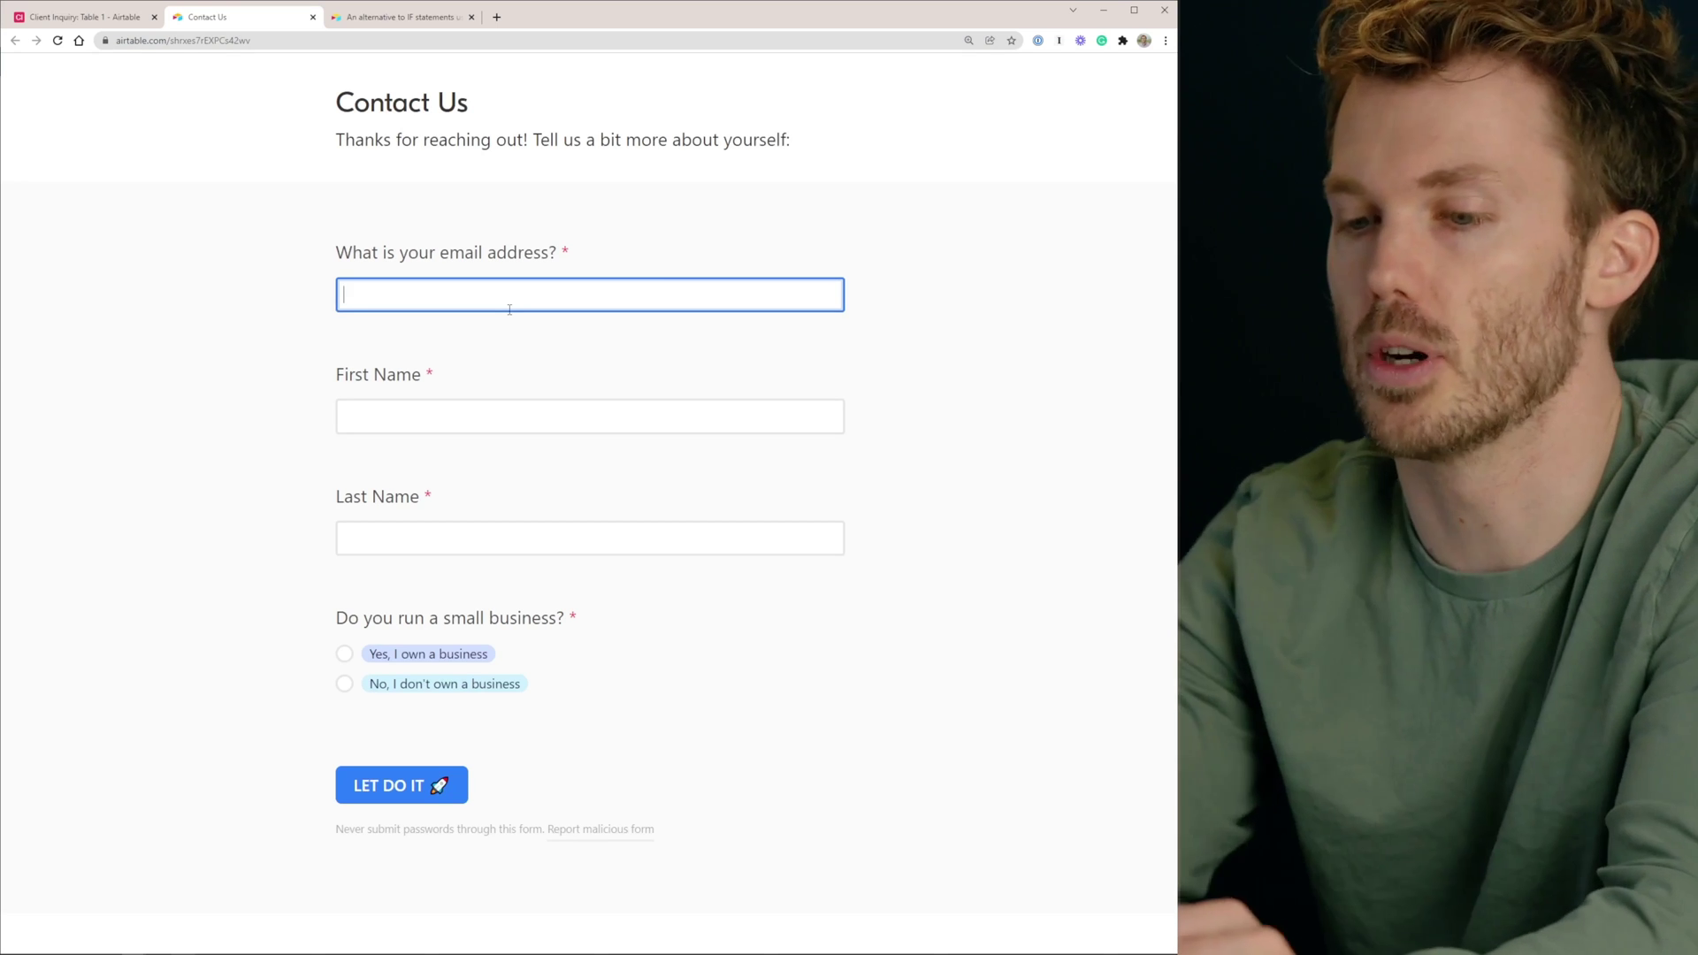
{"action": "key", "text": "Tab"}
{"action": "key", "text": "Tab"}
{"action": "left_click", "coordinate": [433, 686]}
{"action": "left_click", "coordinate": [402, 785]}
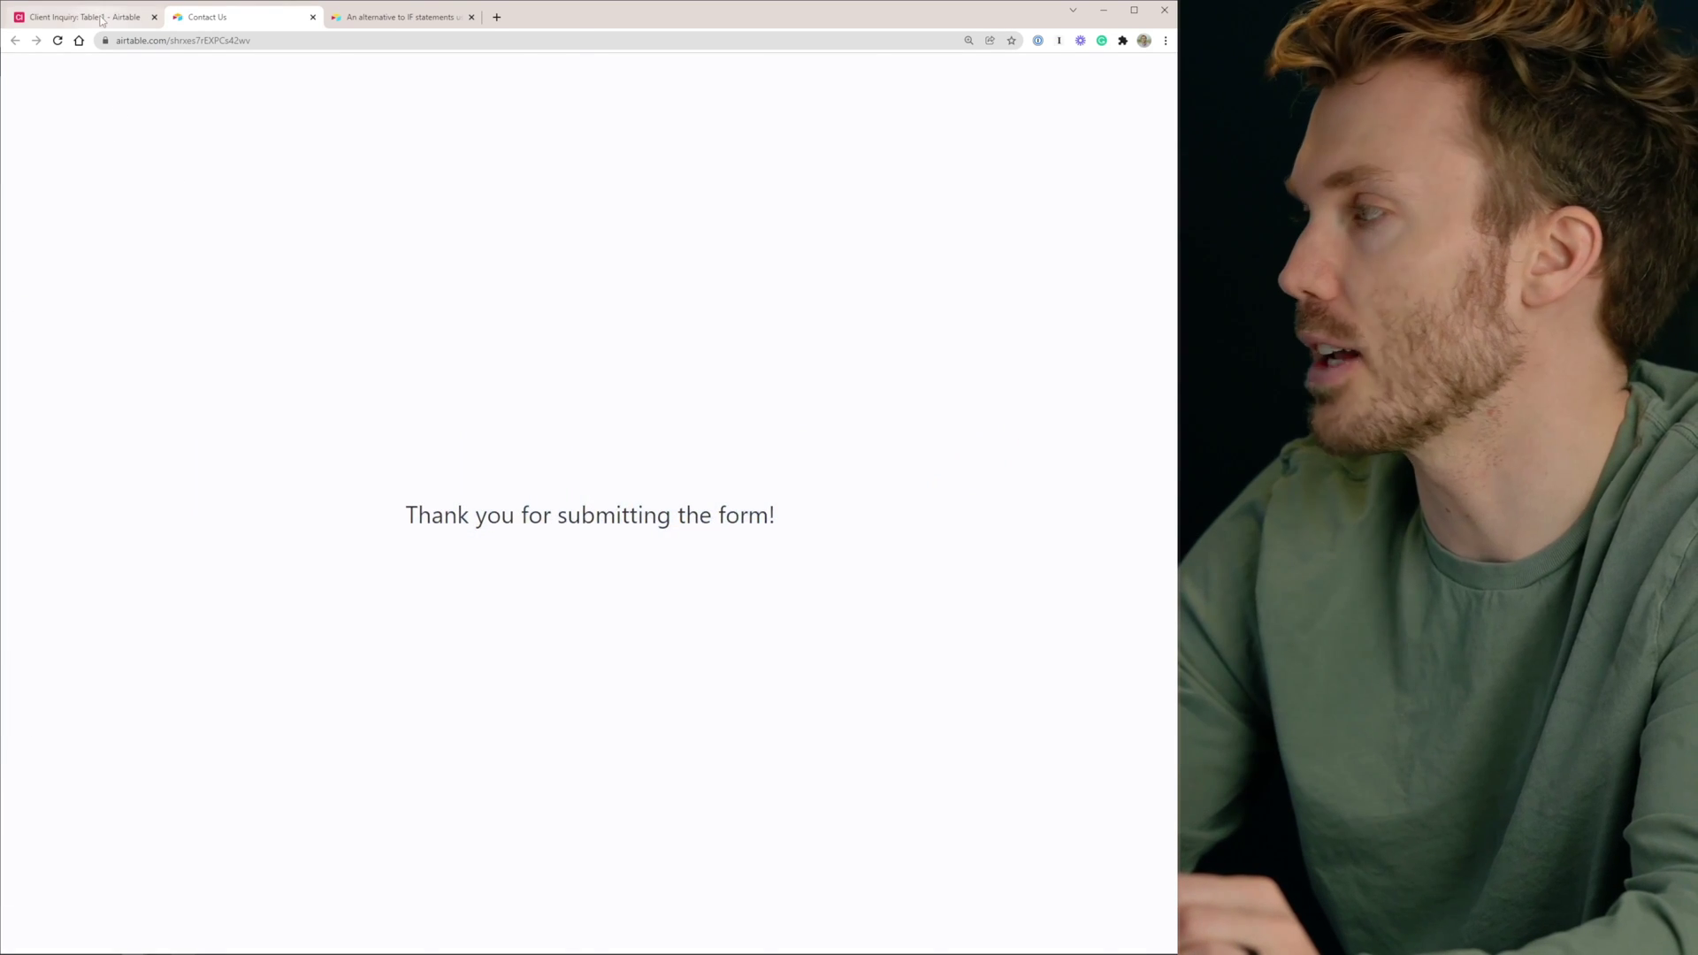
{"action": "left_click", "coordinate": [101, 20]}
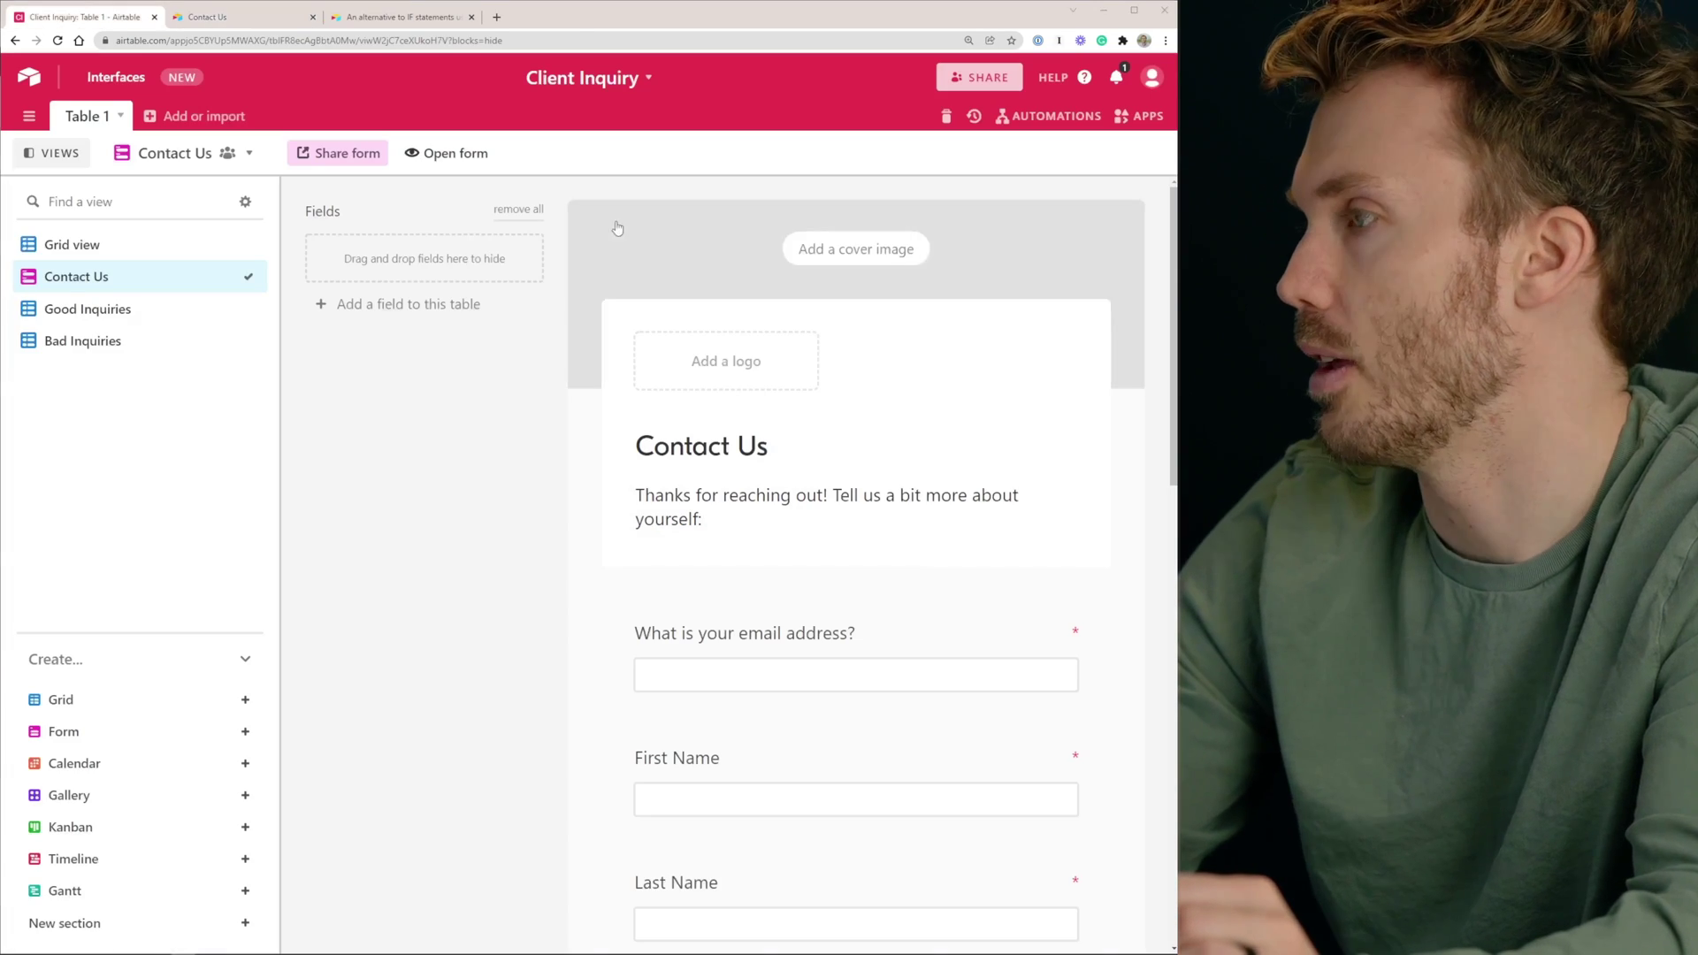
Check the Grid, Good Inquiries and Bad Inquiries views for the new records, then bring up Automations
{"action": "left_click", "coordinate": [63, 247]}
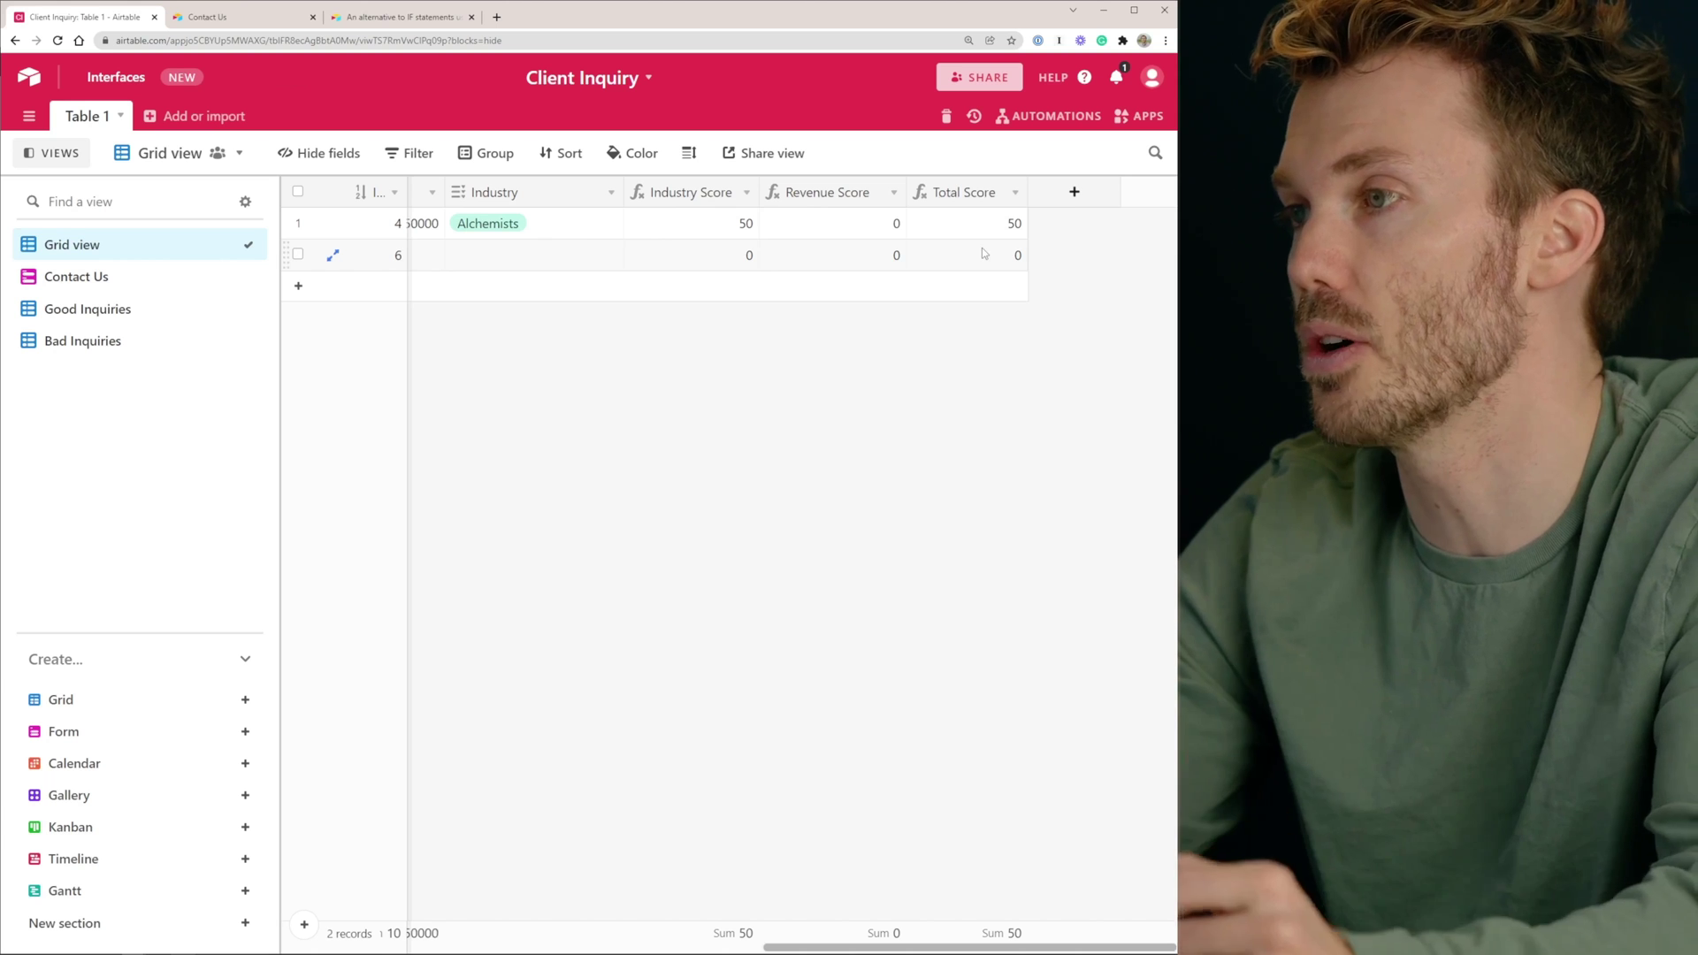
{"action": "left_click", "coordinate": [82, 311]}
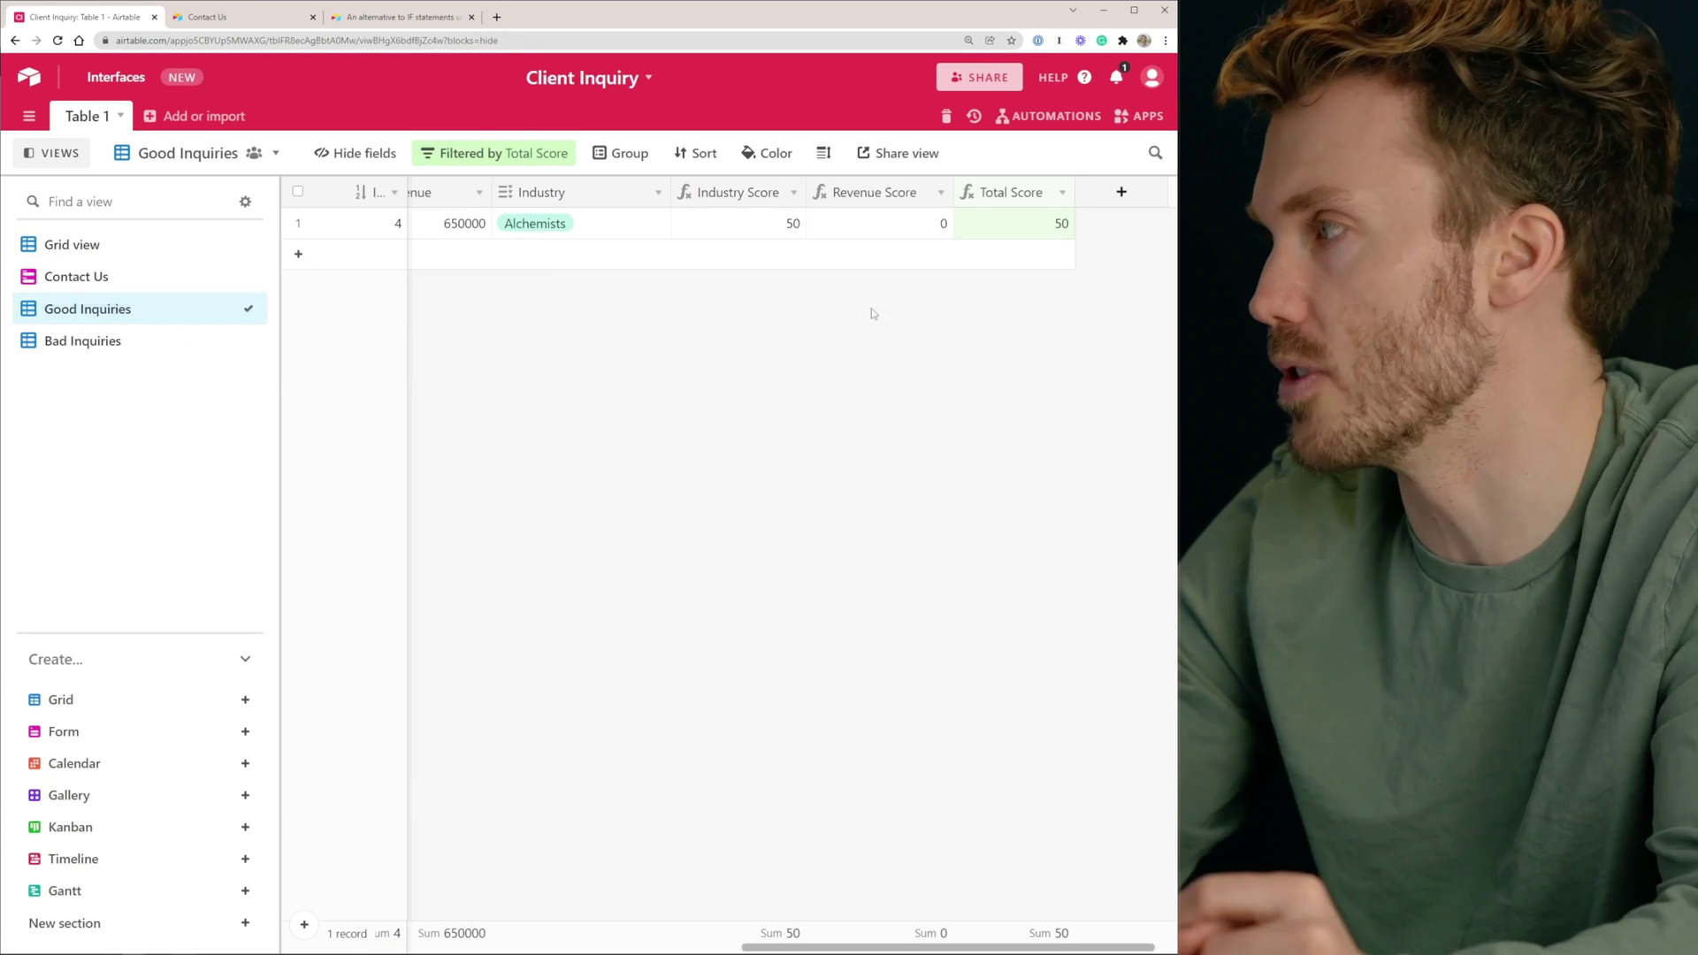
{"action": "left_click", "coordinate": [83, 341]}
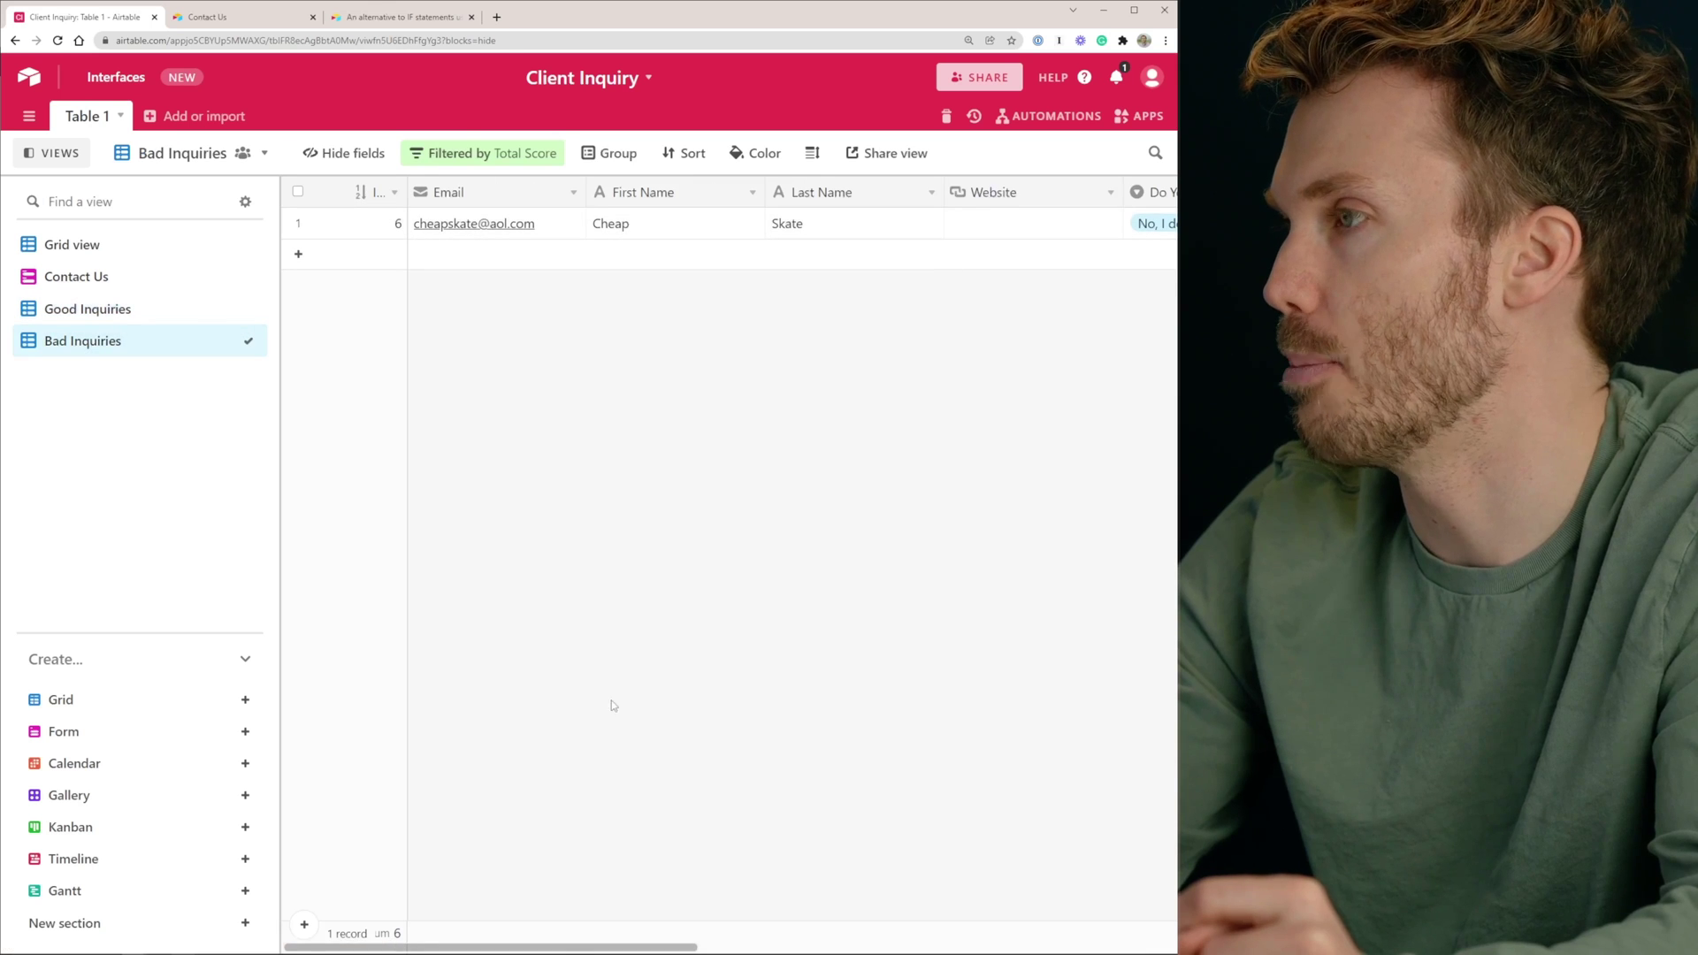
{"action": "left_click_drag", "start_coordinate": [490, 947], "coordinate": [973, 947]}
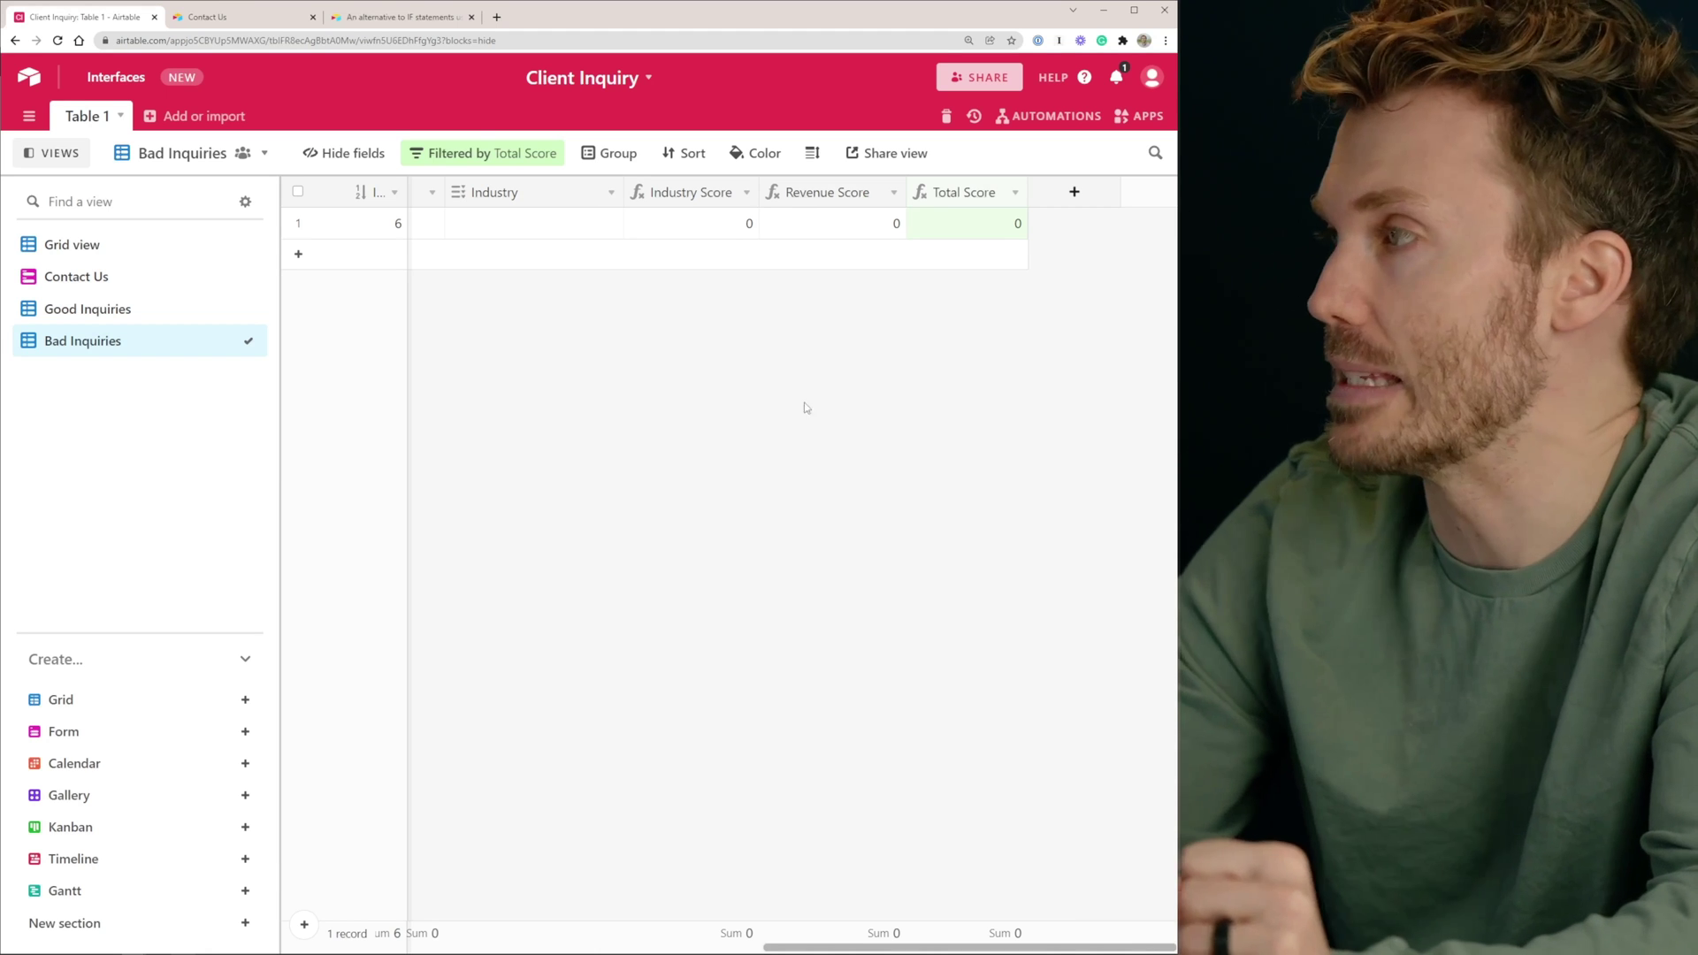
{"action": "left_click", "coordinate": [1043, 118]}
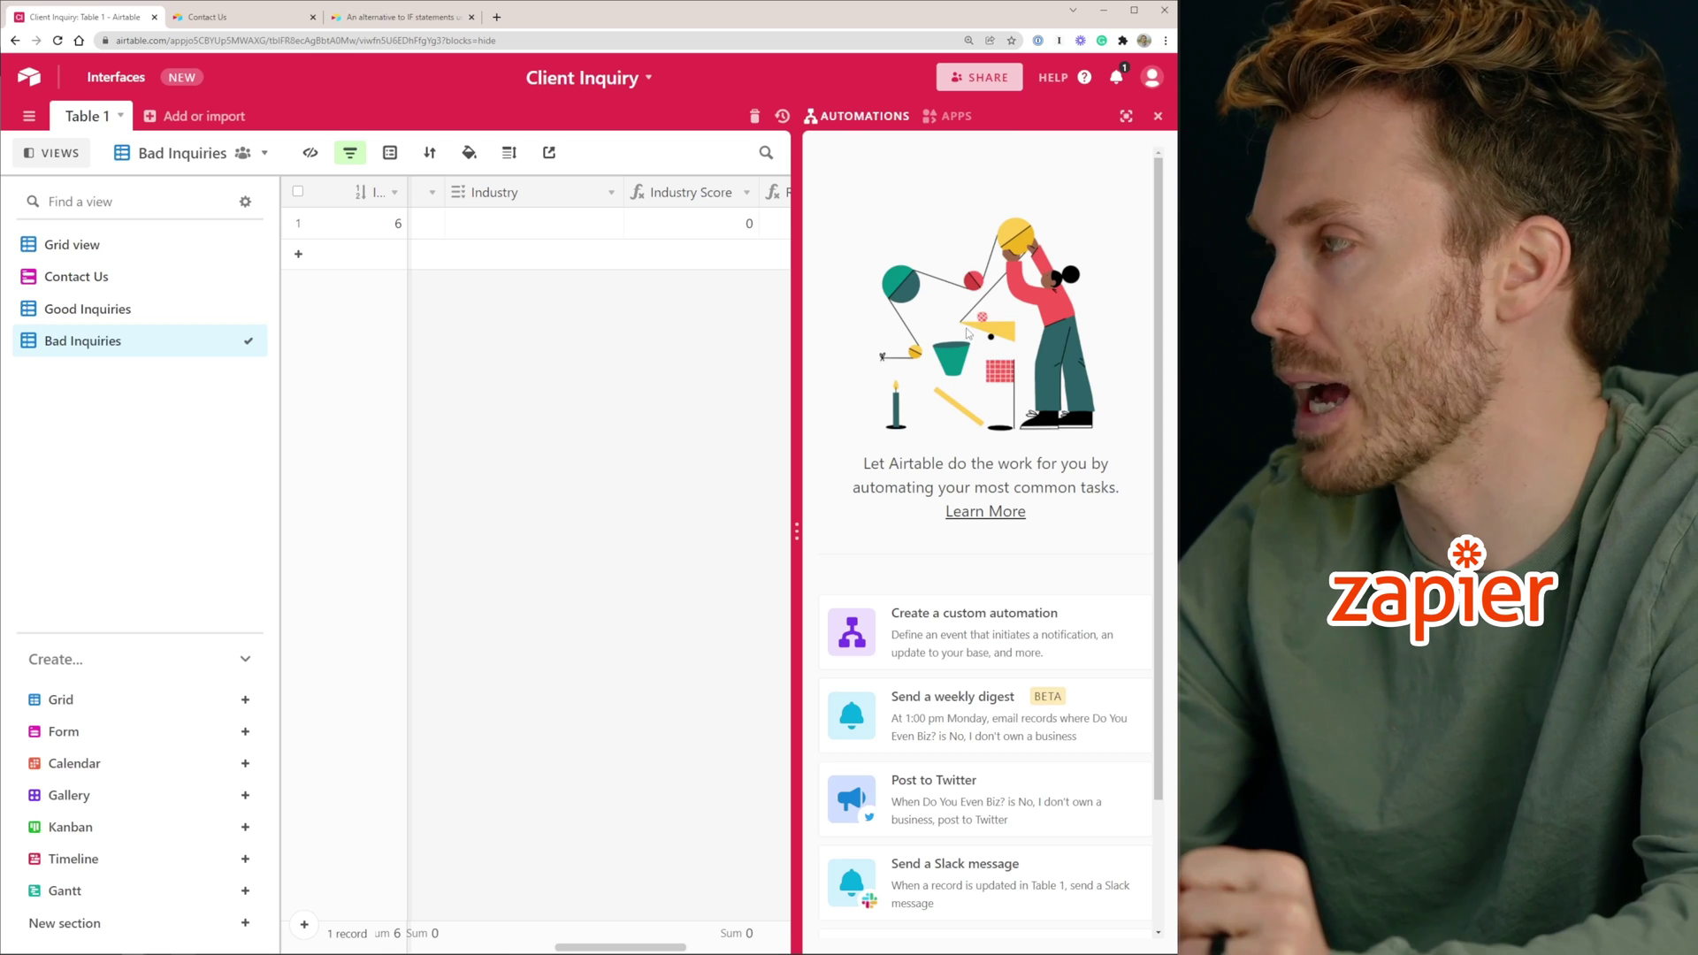
Create a custom automation and name it Good Inquiry Email Follow-Up
{"action": "scroll", "coordinate": [939, 309], "scroll_direction": "down", "scroll_amount": 2}
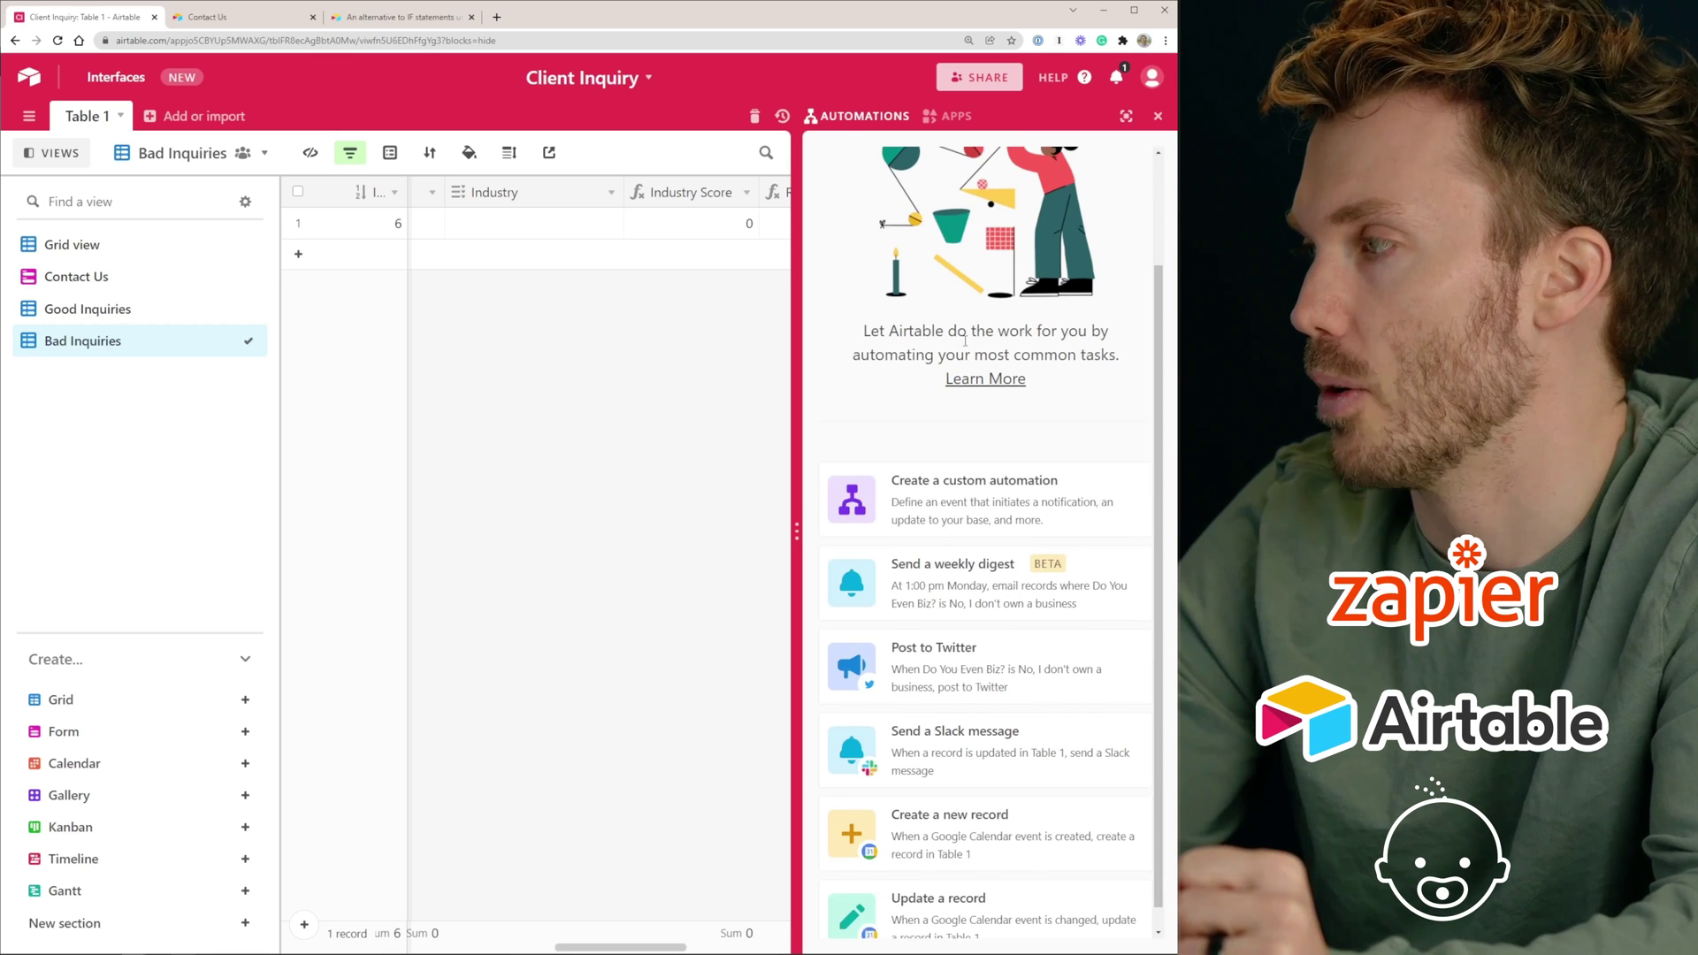
{"action": "left_click", "coordinate": [953, 503]}
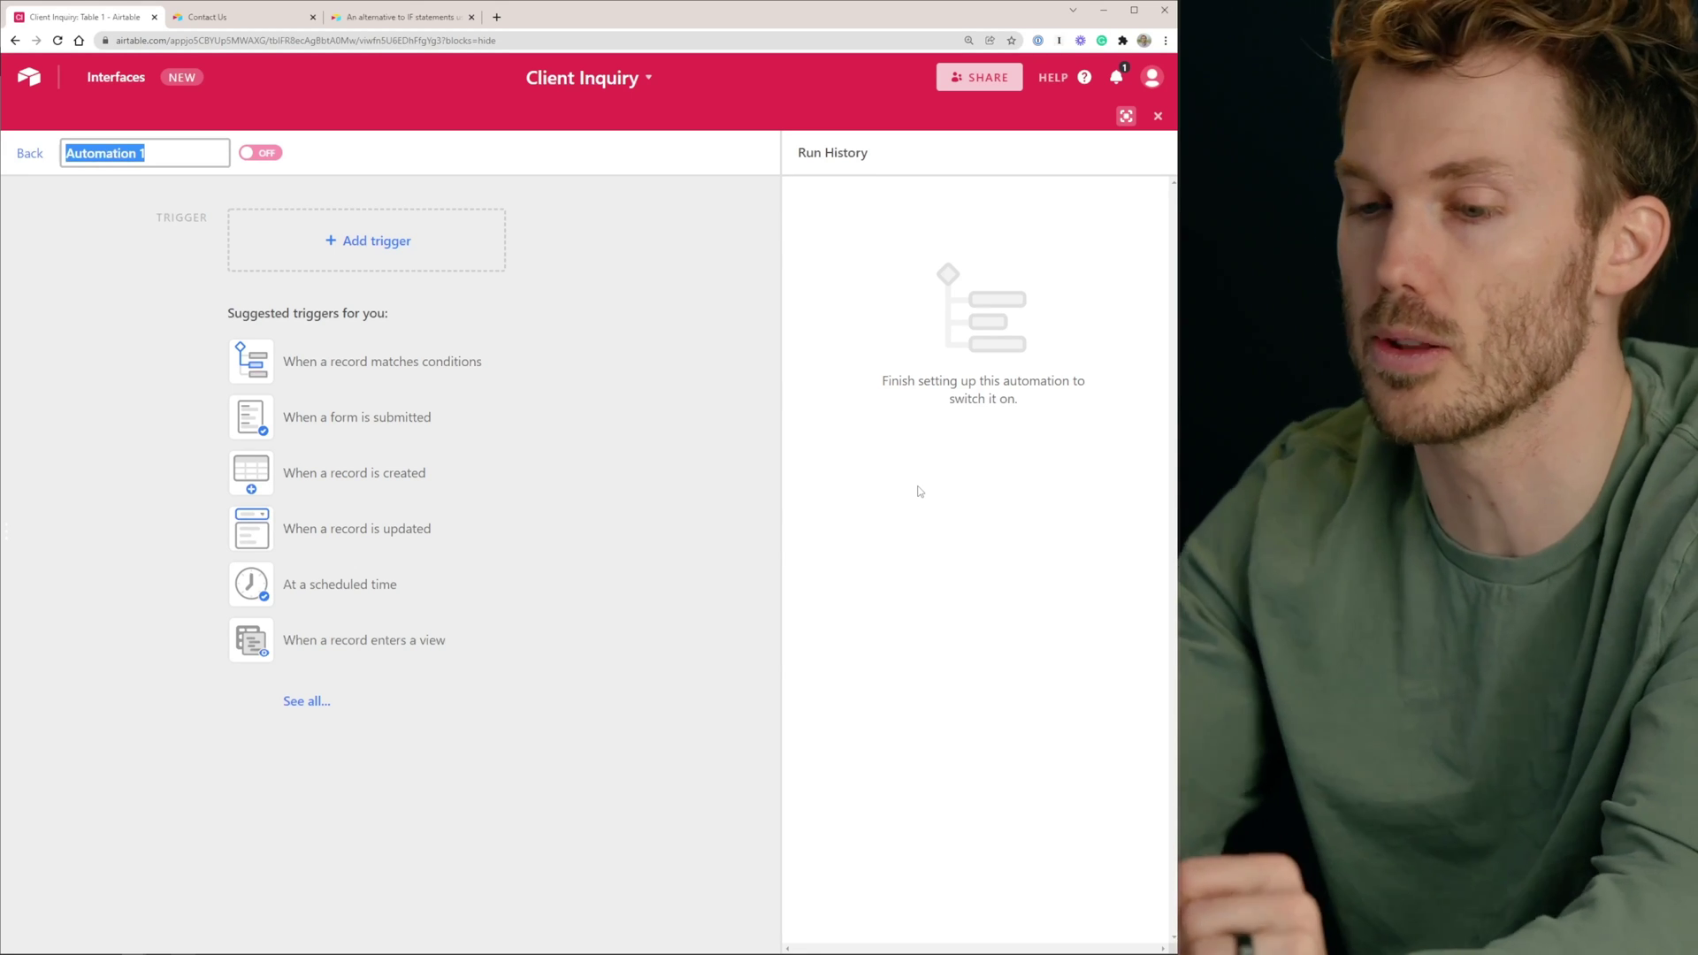
{"action": "type", "text": "Good Inquiry Email"}
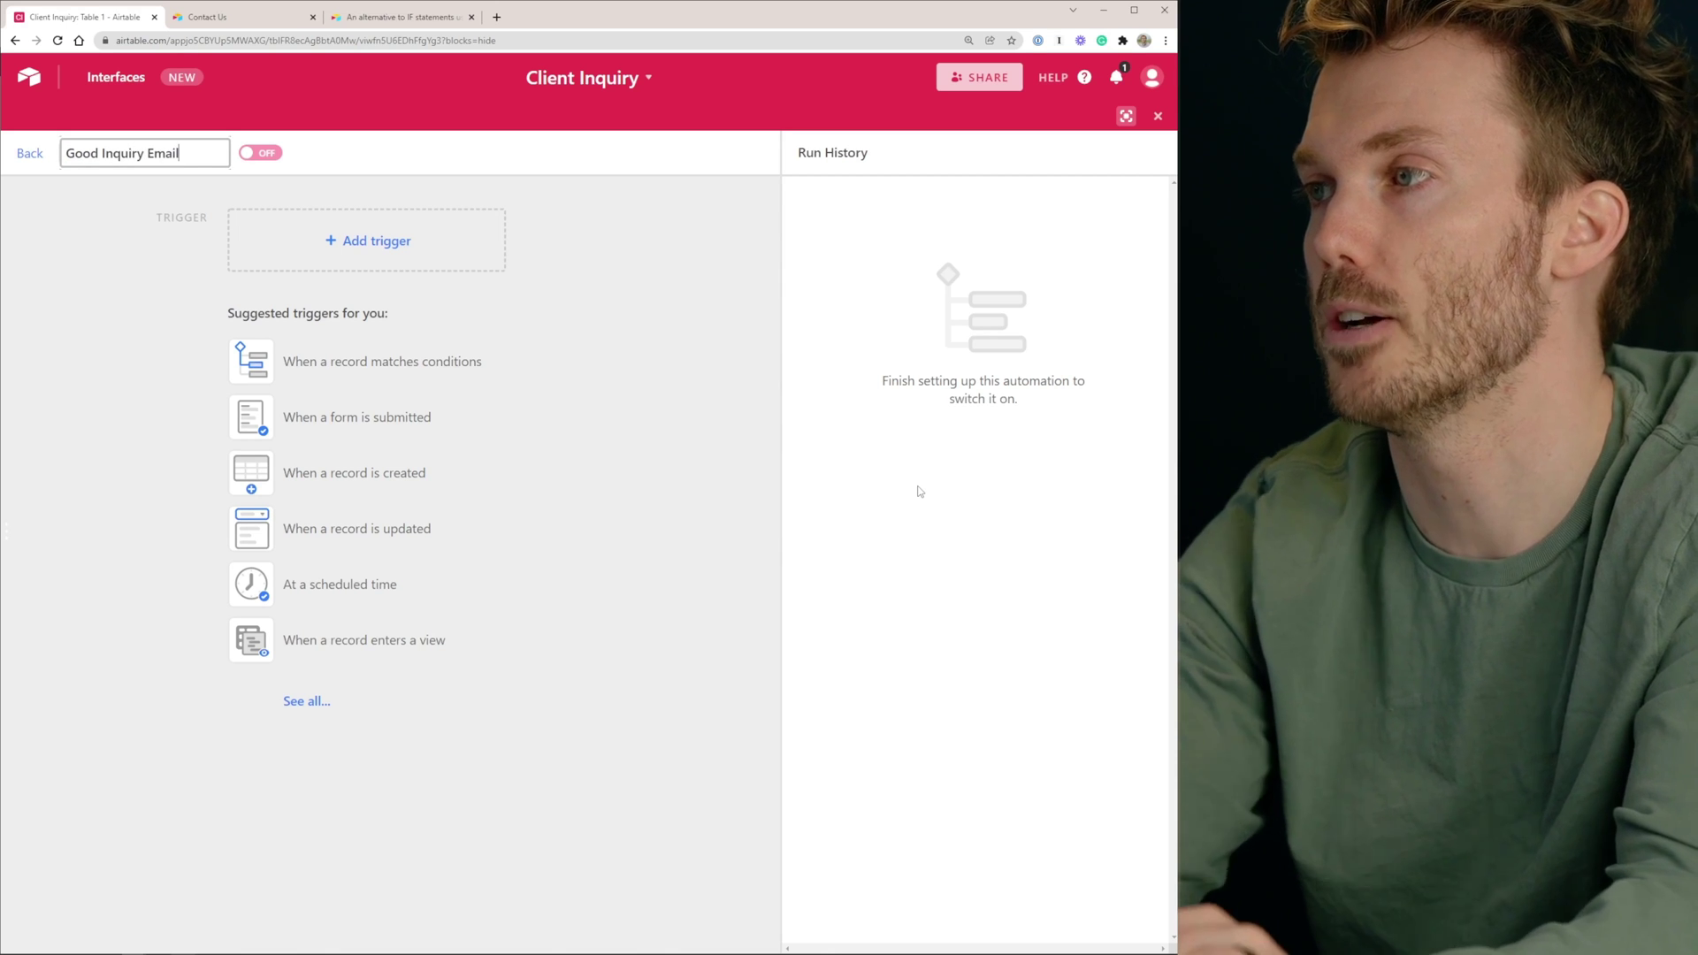
{"action": "type", "text": " Follow-Up"}
Set the trigger to 'When record enters view' for Table 1's Good Inquiries view
{"action": "key", "text": "Return"}
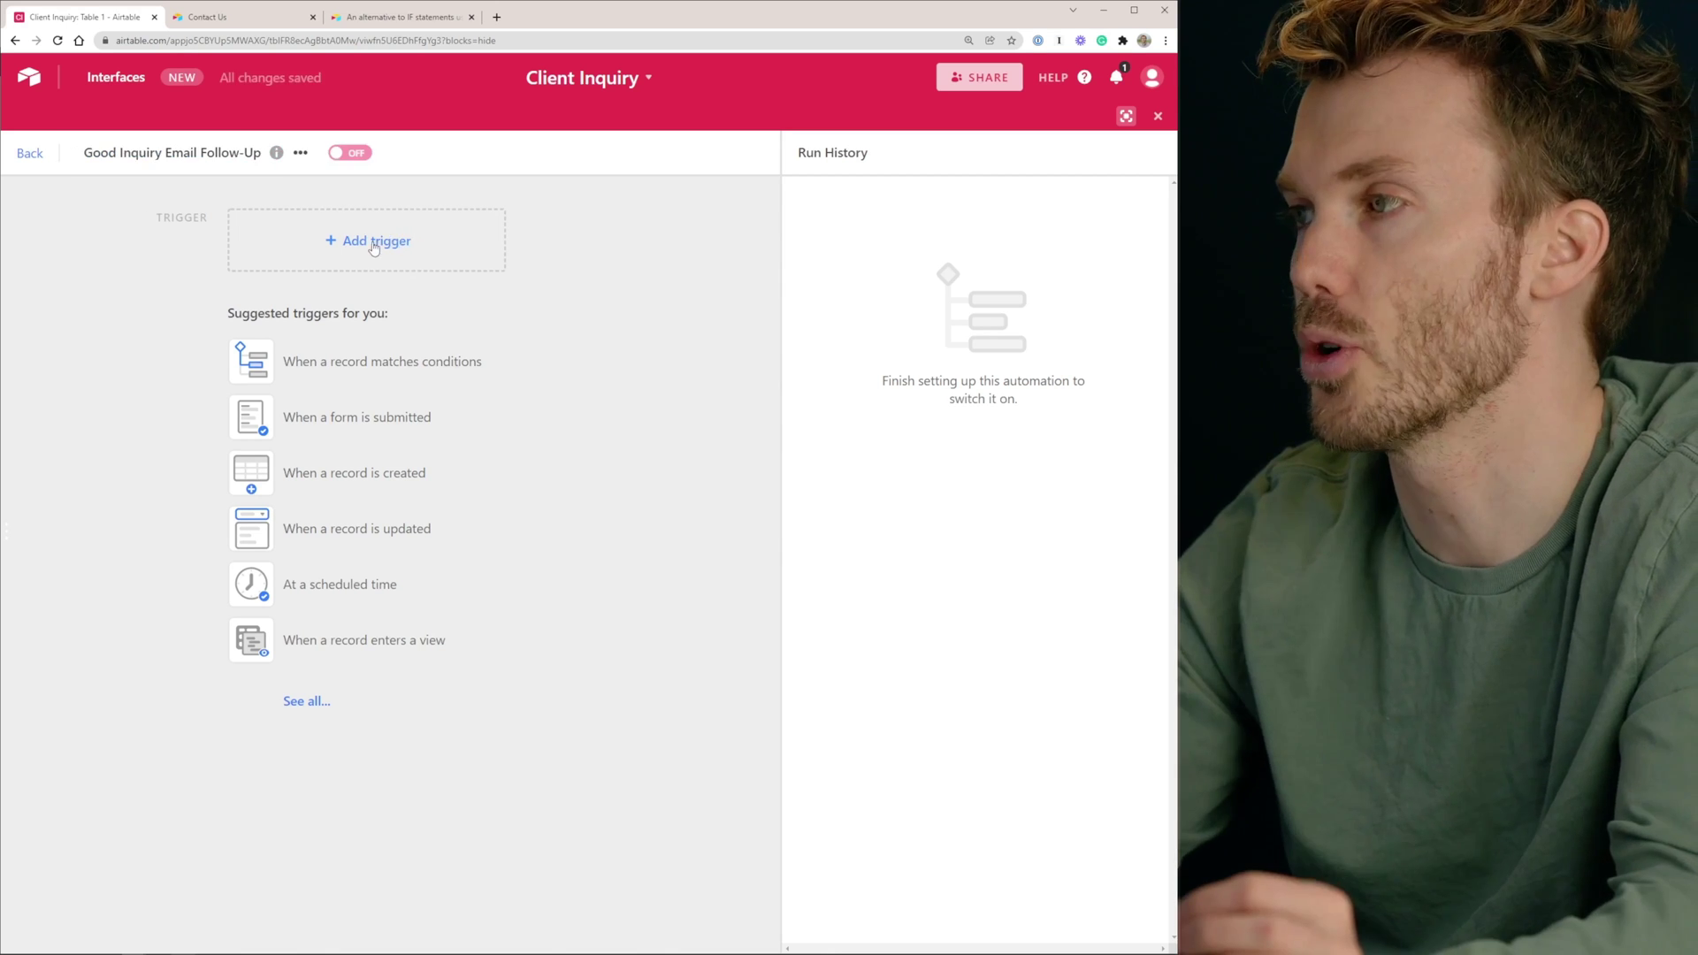
{"action": "left_click", "coordinate": [372, 245]}
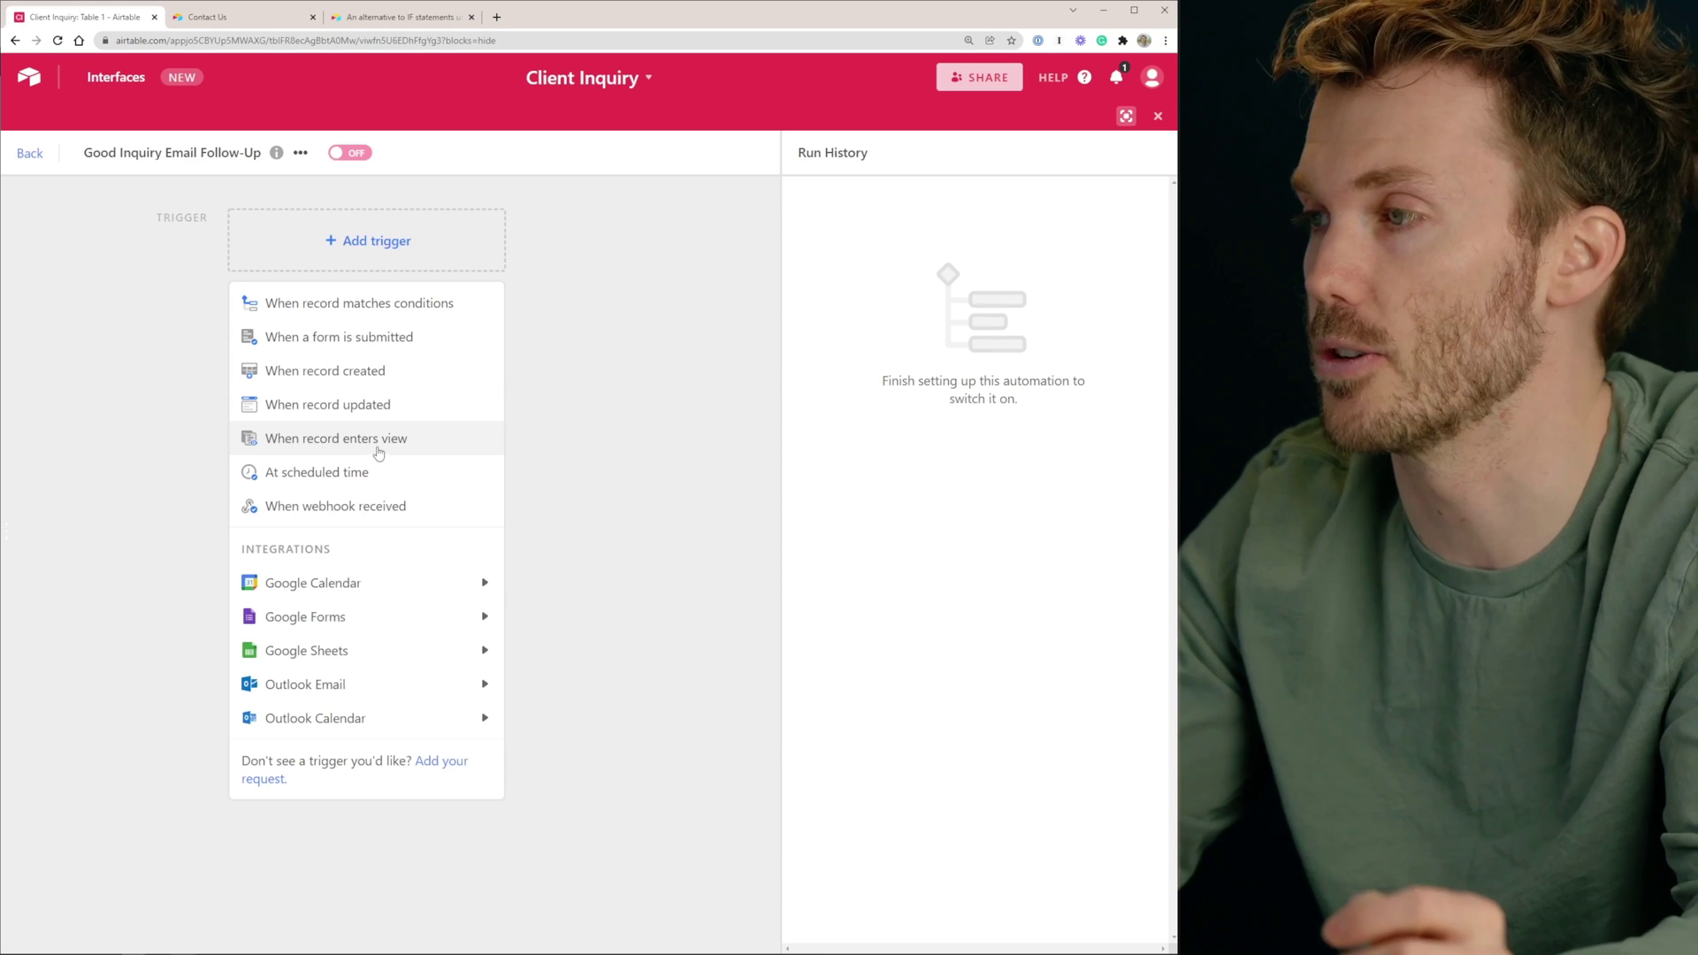
{"action": "left_click", "coordinate": [382, 449]}
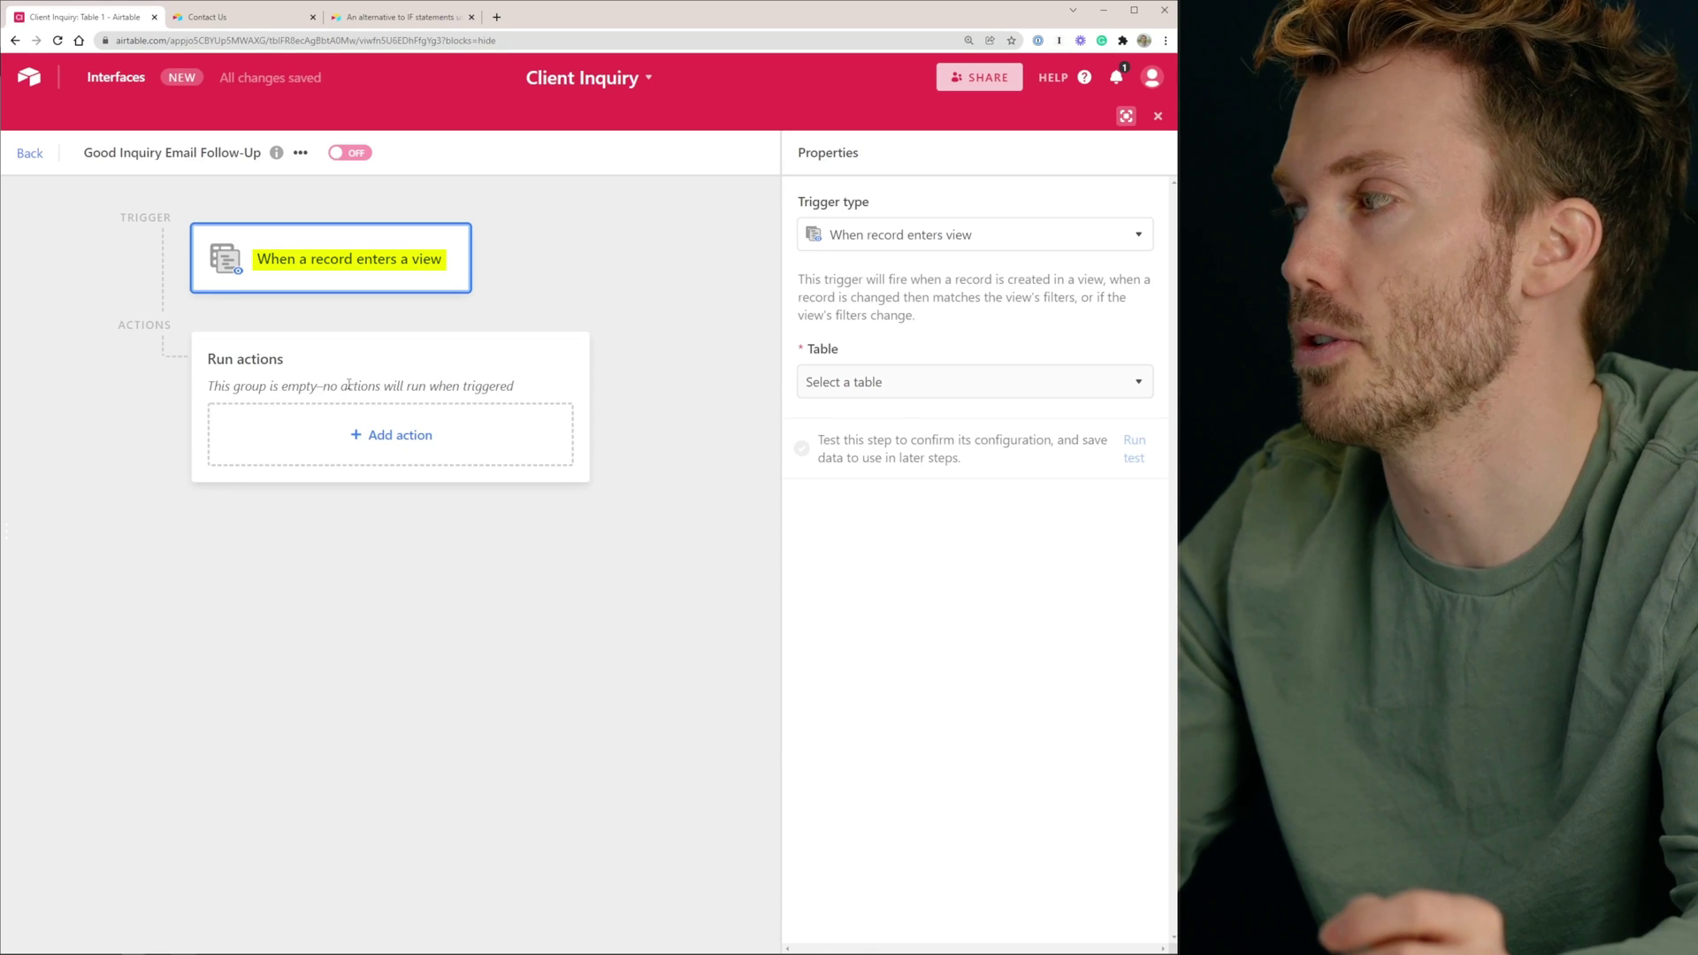
{"action": "left_click", "coordinate": [906, 387]}
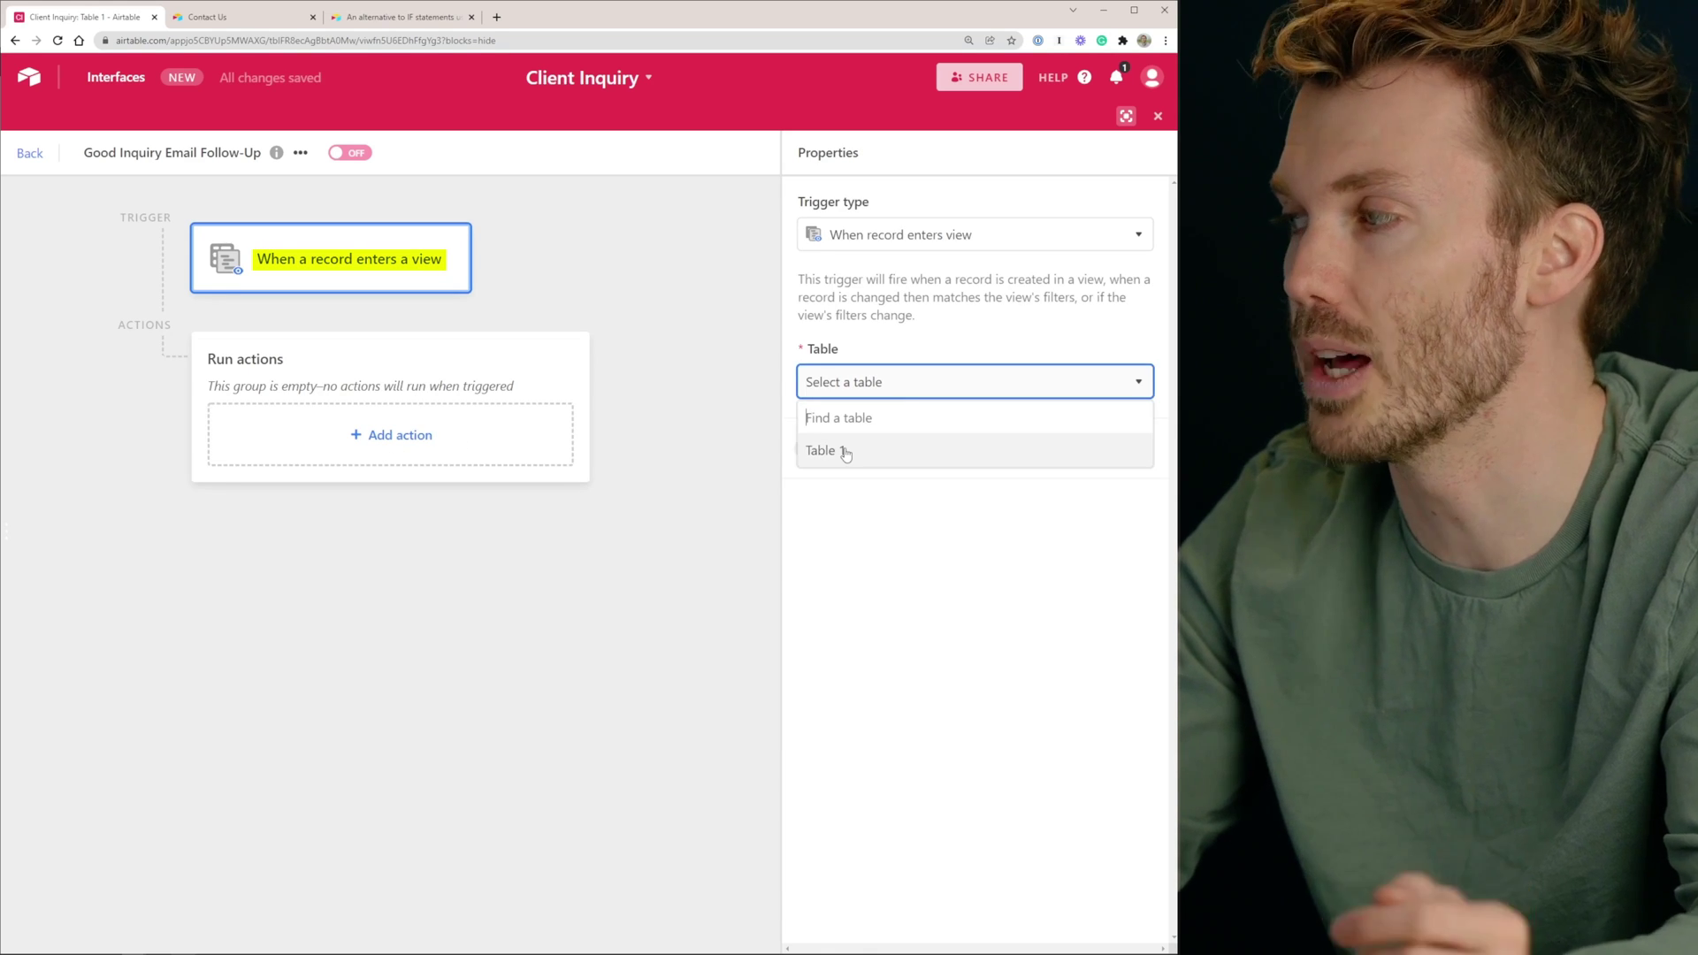
{"action": "left_click", "coordinate": [845, 451]}
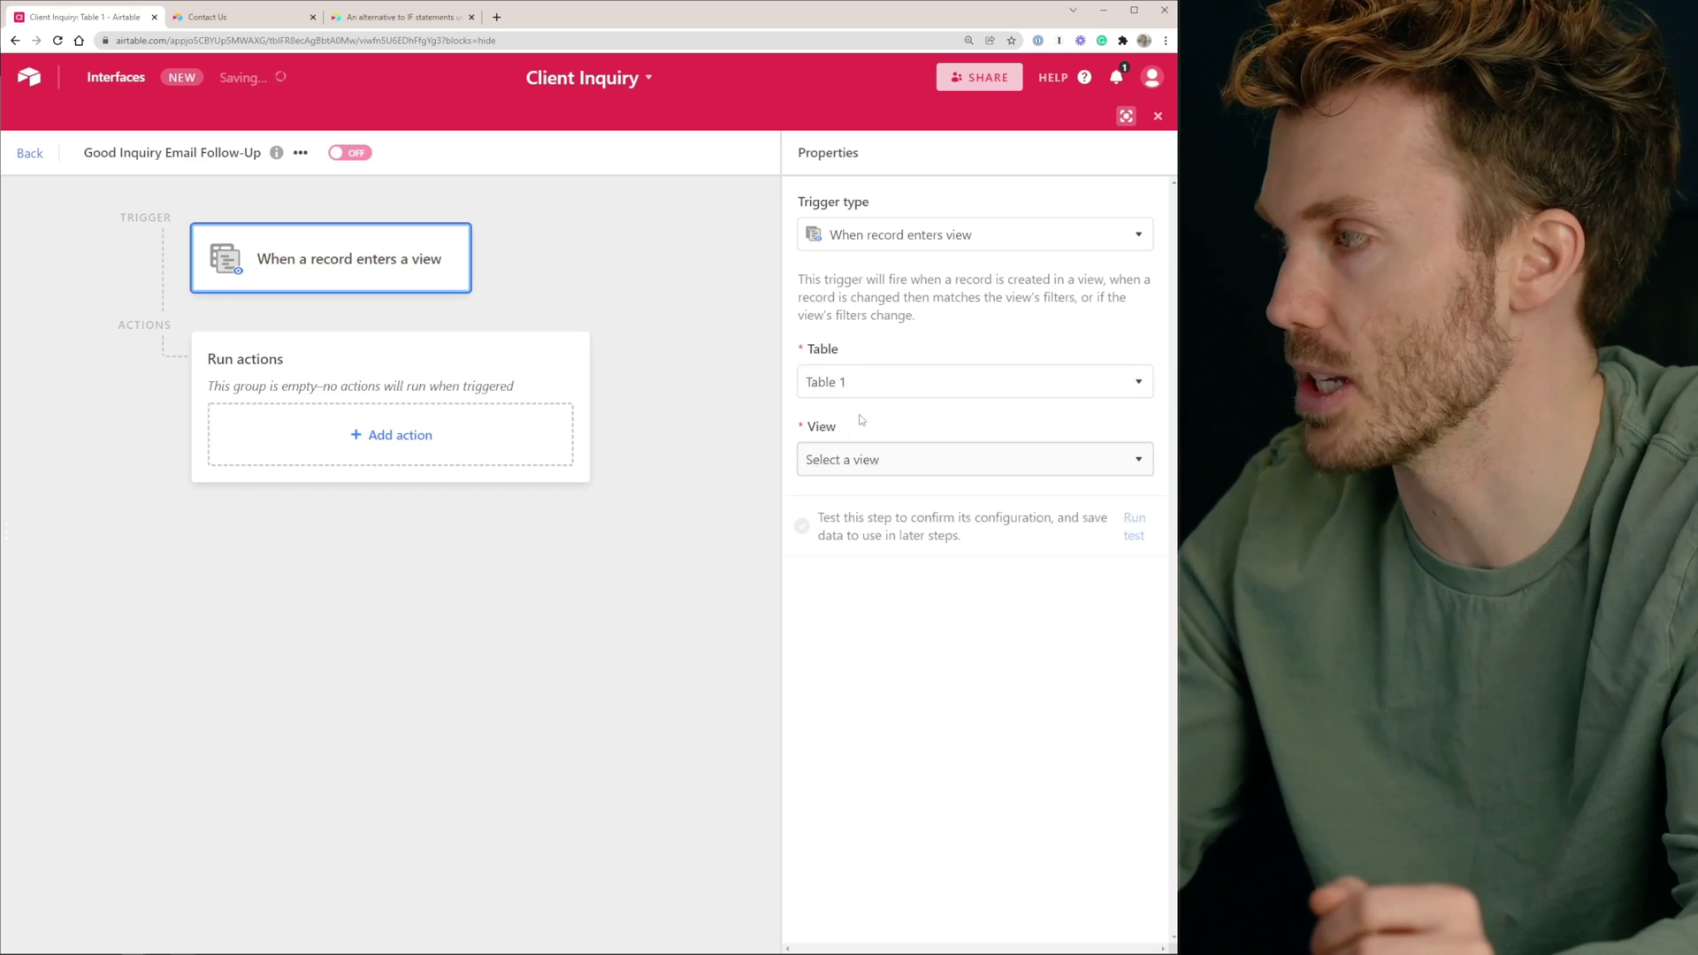
{"action": "left_click", "coordinate": [873, 460]}
{"action": "left_click", "coordinate": [862, 595]}
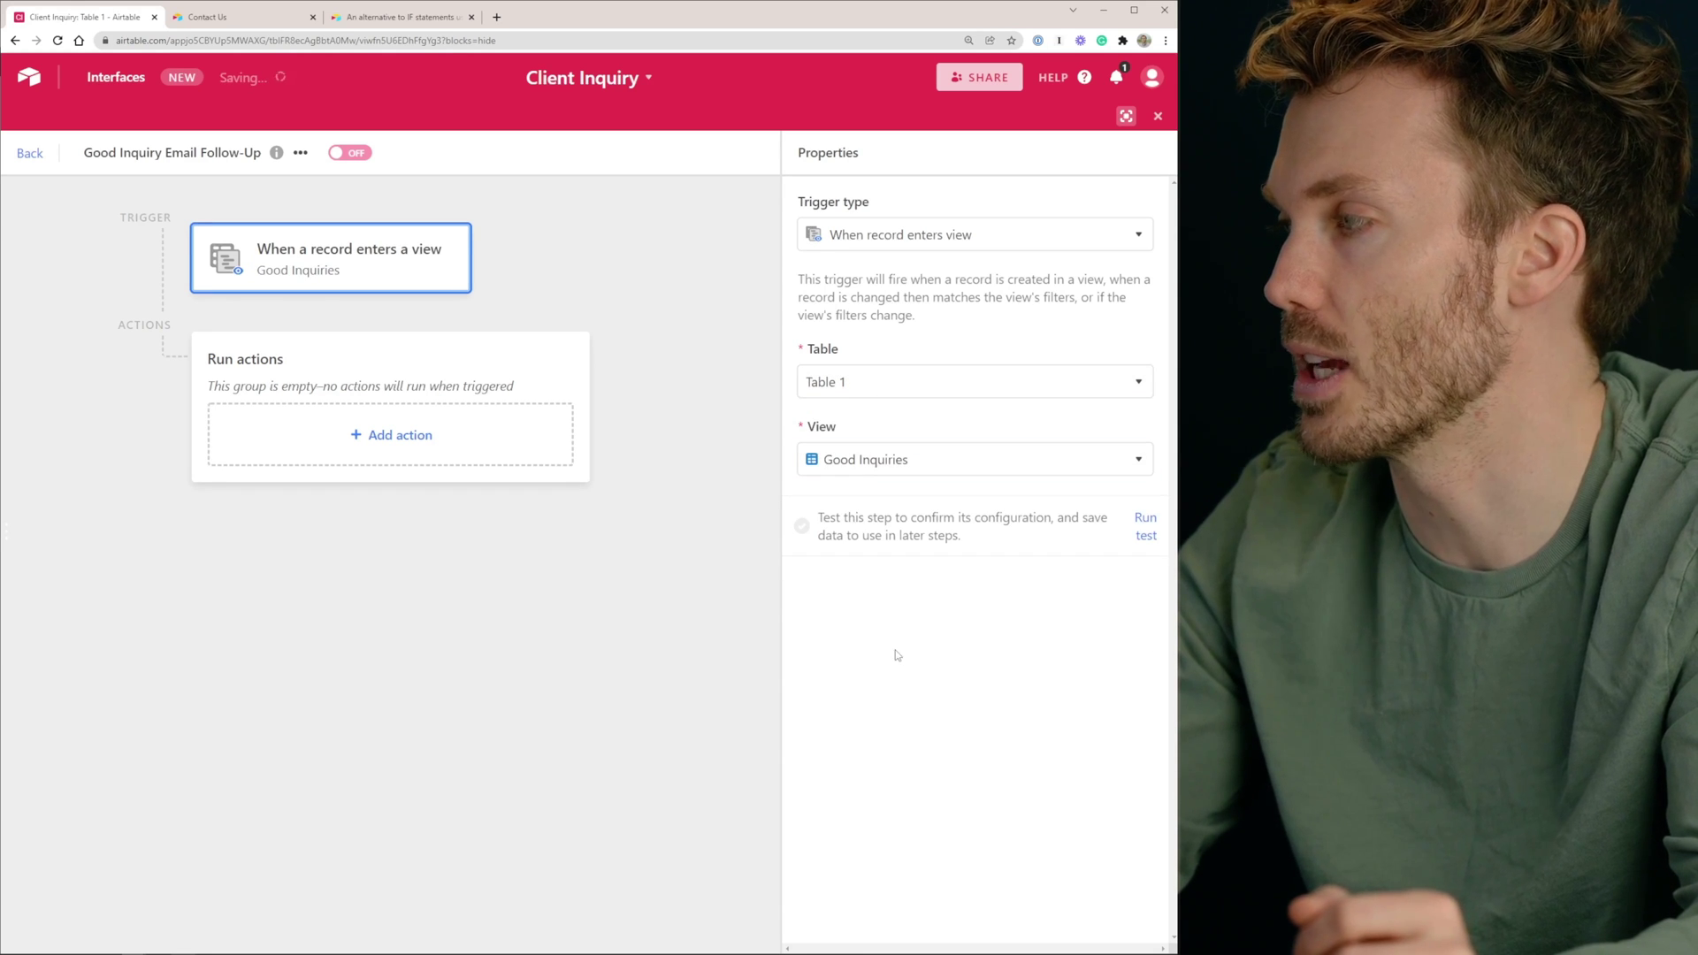
Run the trigger test and inspect the found record's field values
{"action": "left_click", "coordinate": [1144, 523]}
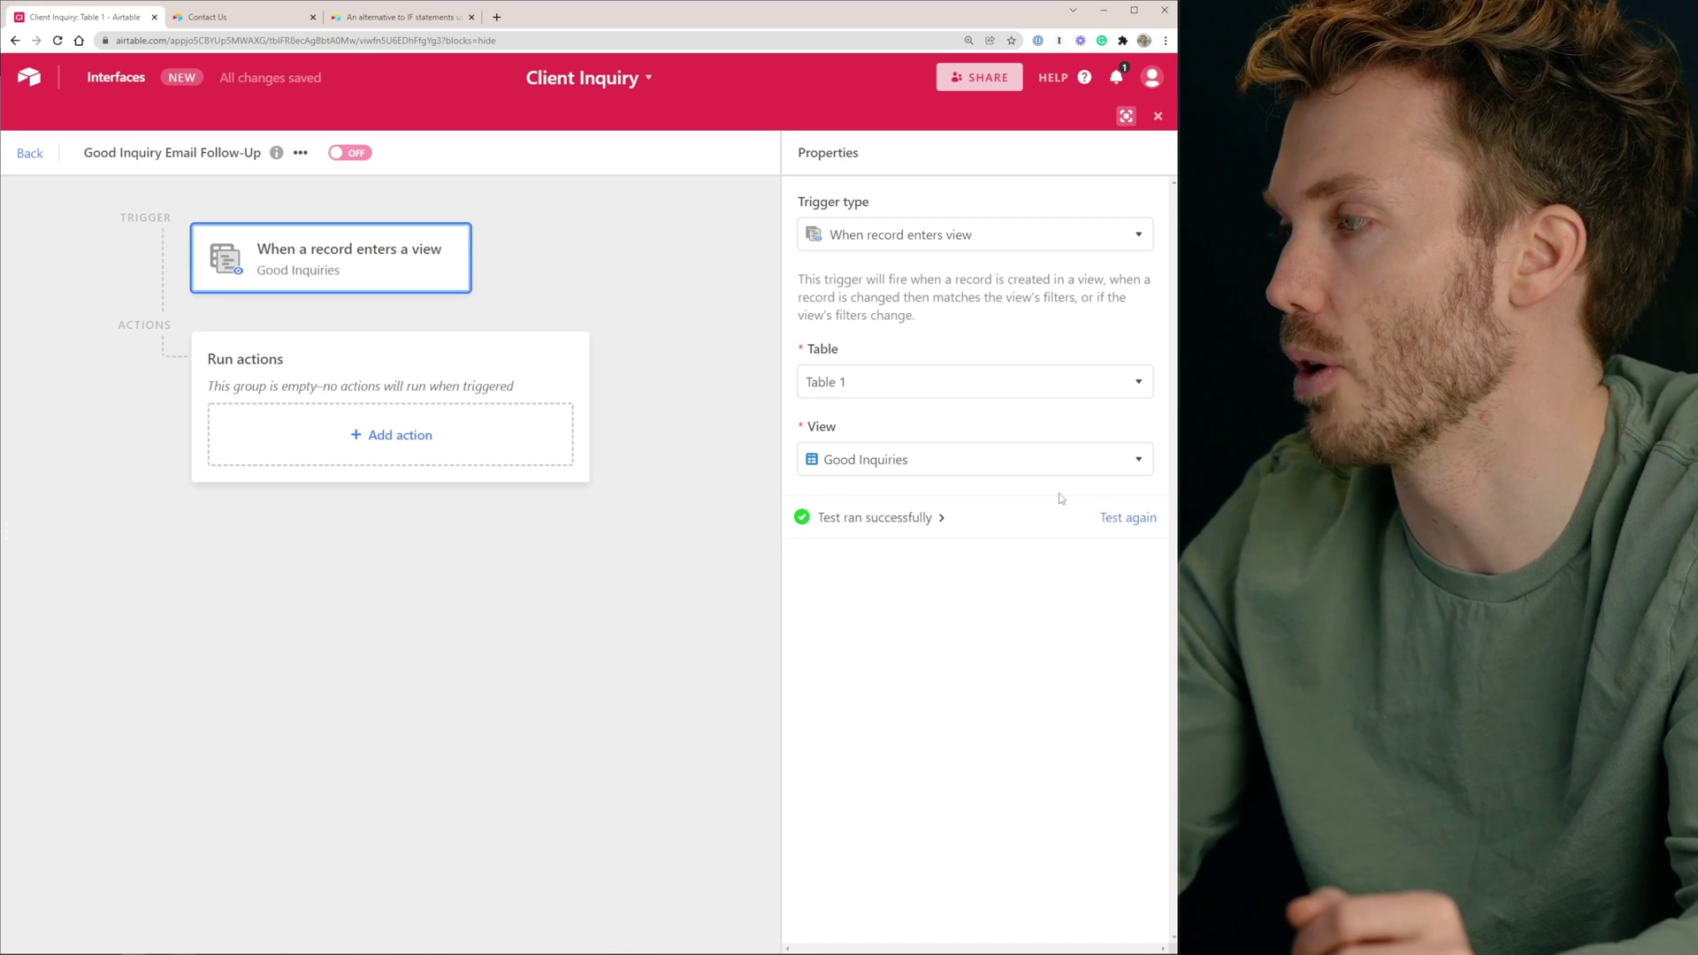
{"action": "left_click", "coordinate": [939, 522]}
{"action": "scroll", "coordinate": [946, 504], "scroll_direction": "down", "scroll_amount": 1}
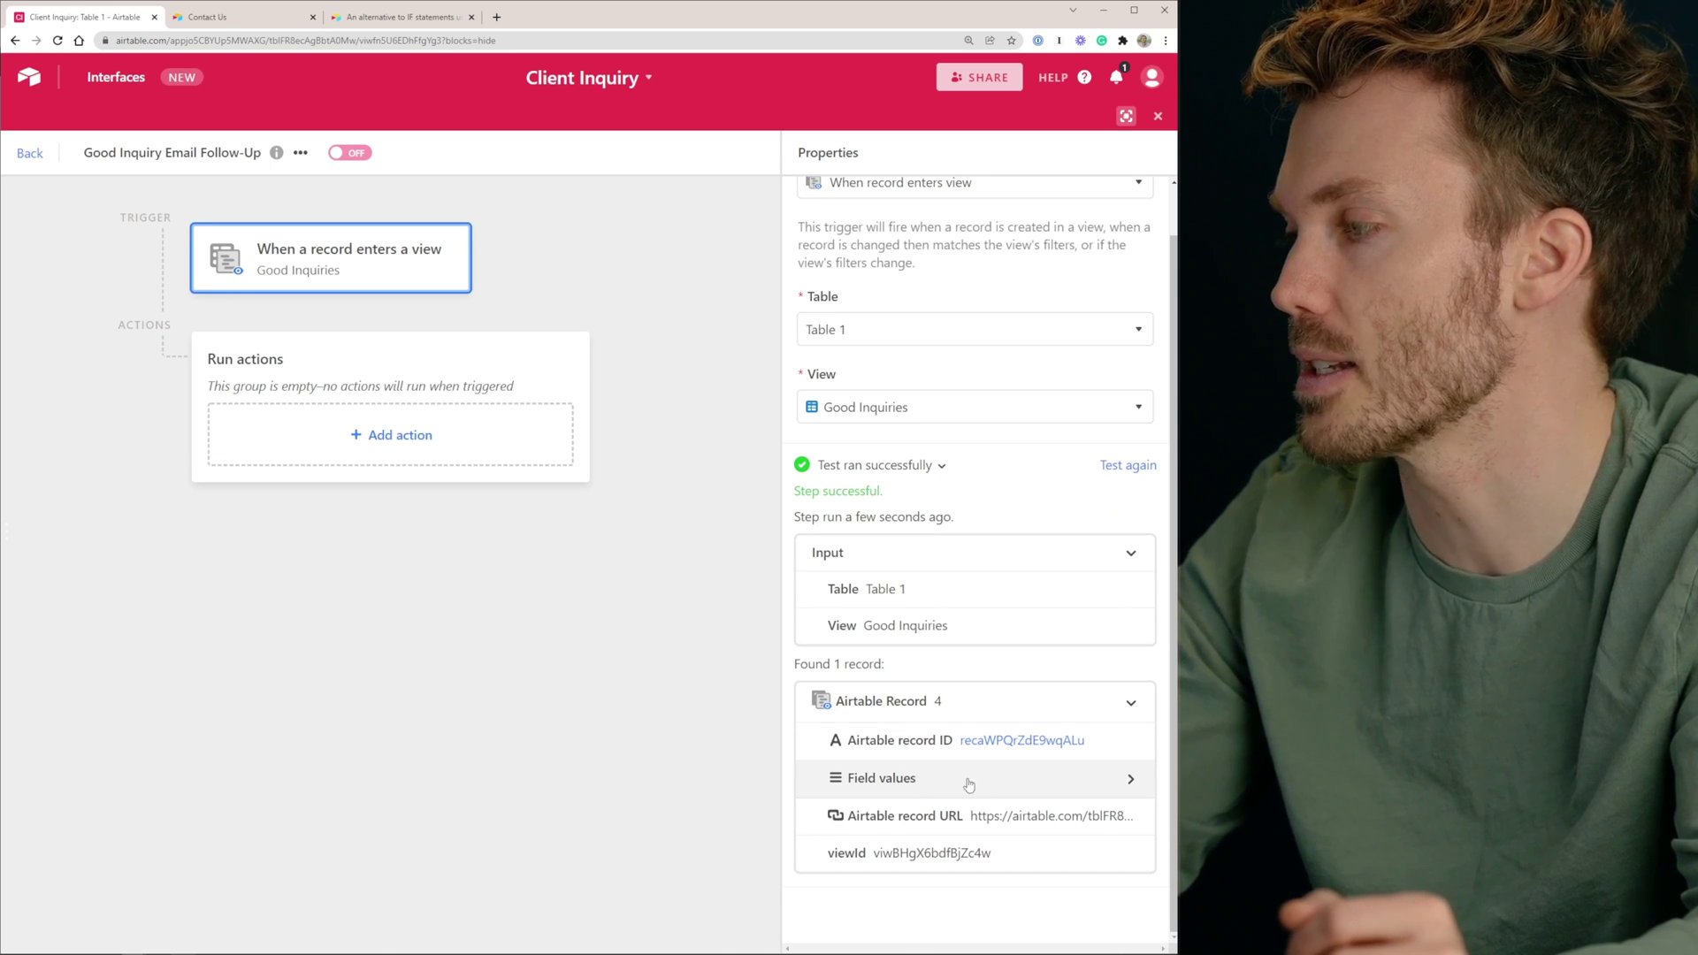
{"action": "left_click", "coordinate": [927, 790]}
{"action": "scroll", "coordinate": [915, 553], "scroll_direction": "down", "scroll_amount": 3}
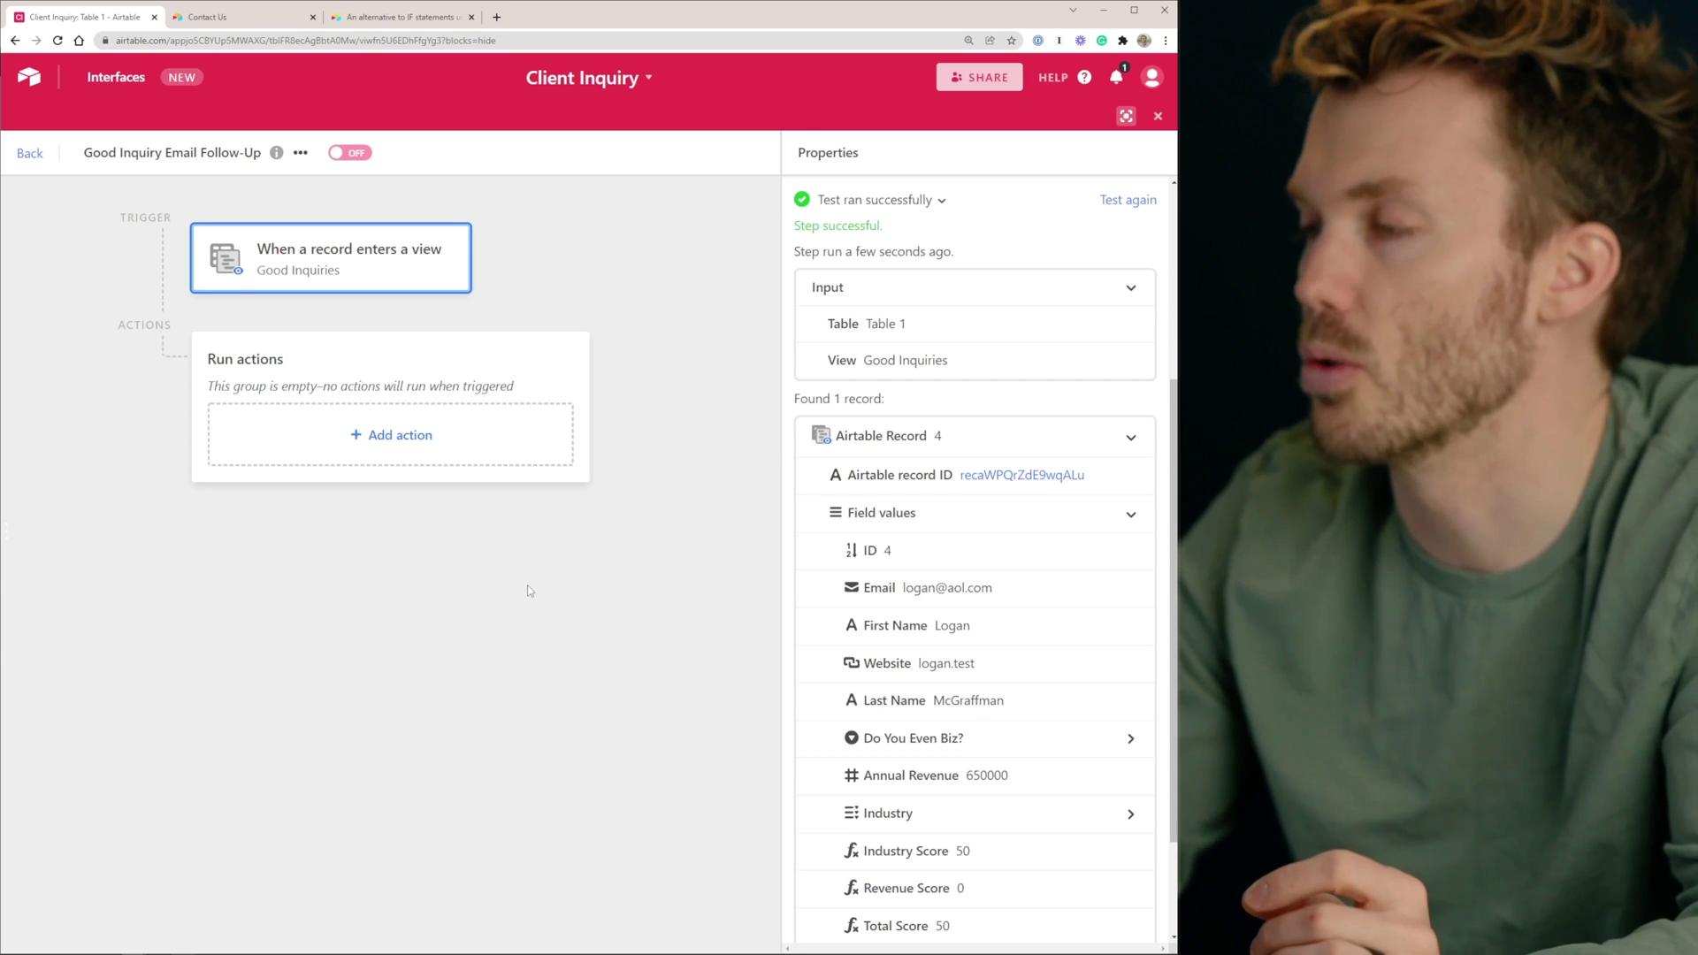
{"action": "left_click", "coordinate": [527, 589]}
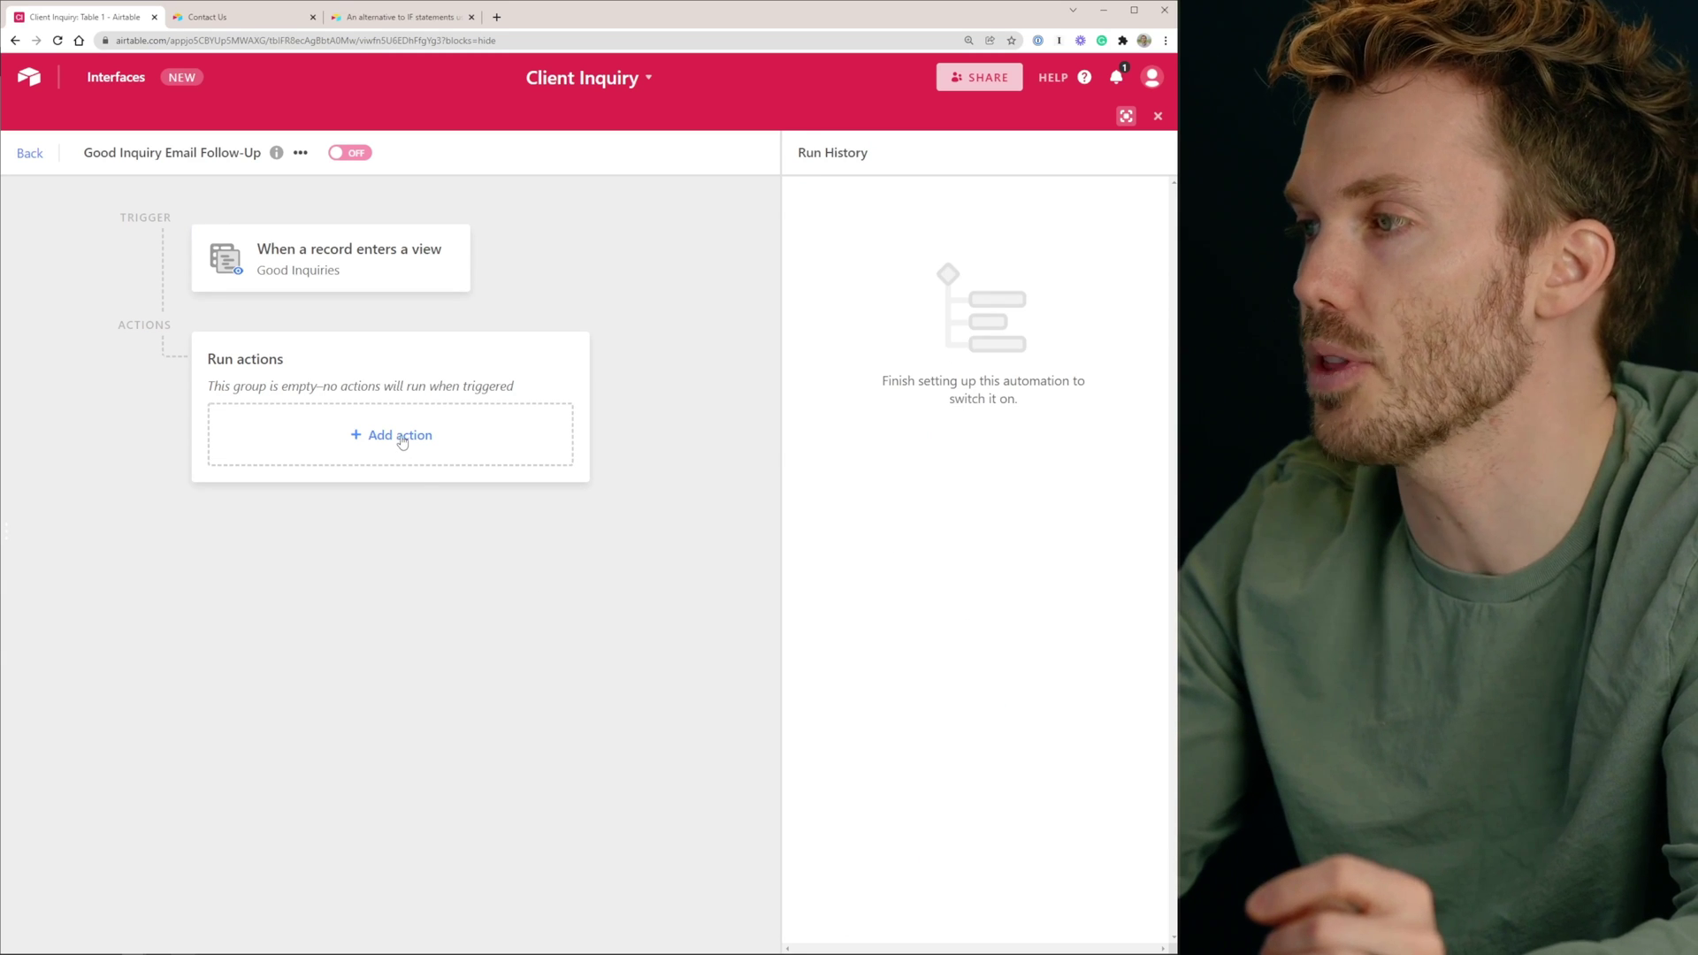
Add a Send email action after the Good Inquiries trigger
{"action": "left_click", "coordinate": [400, 443]}
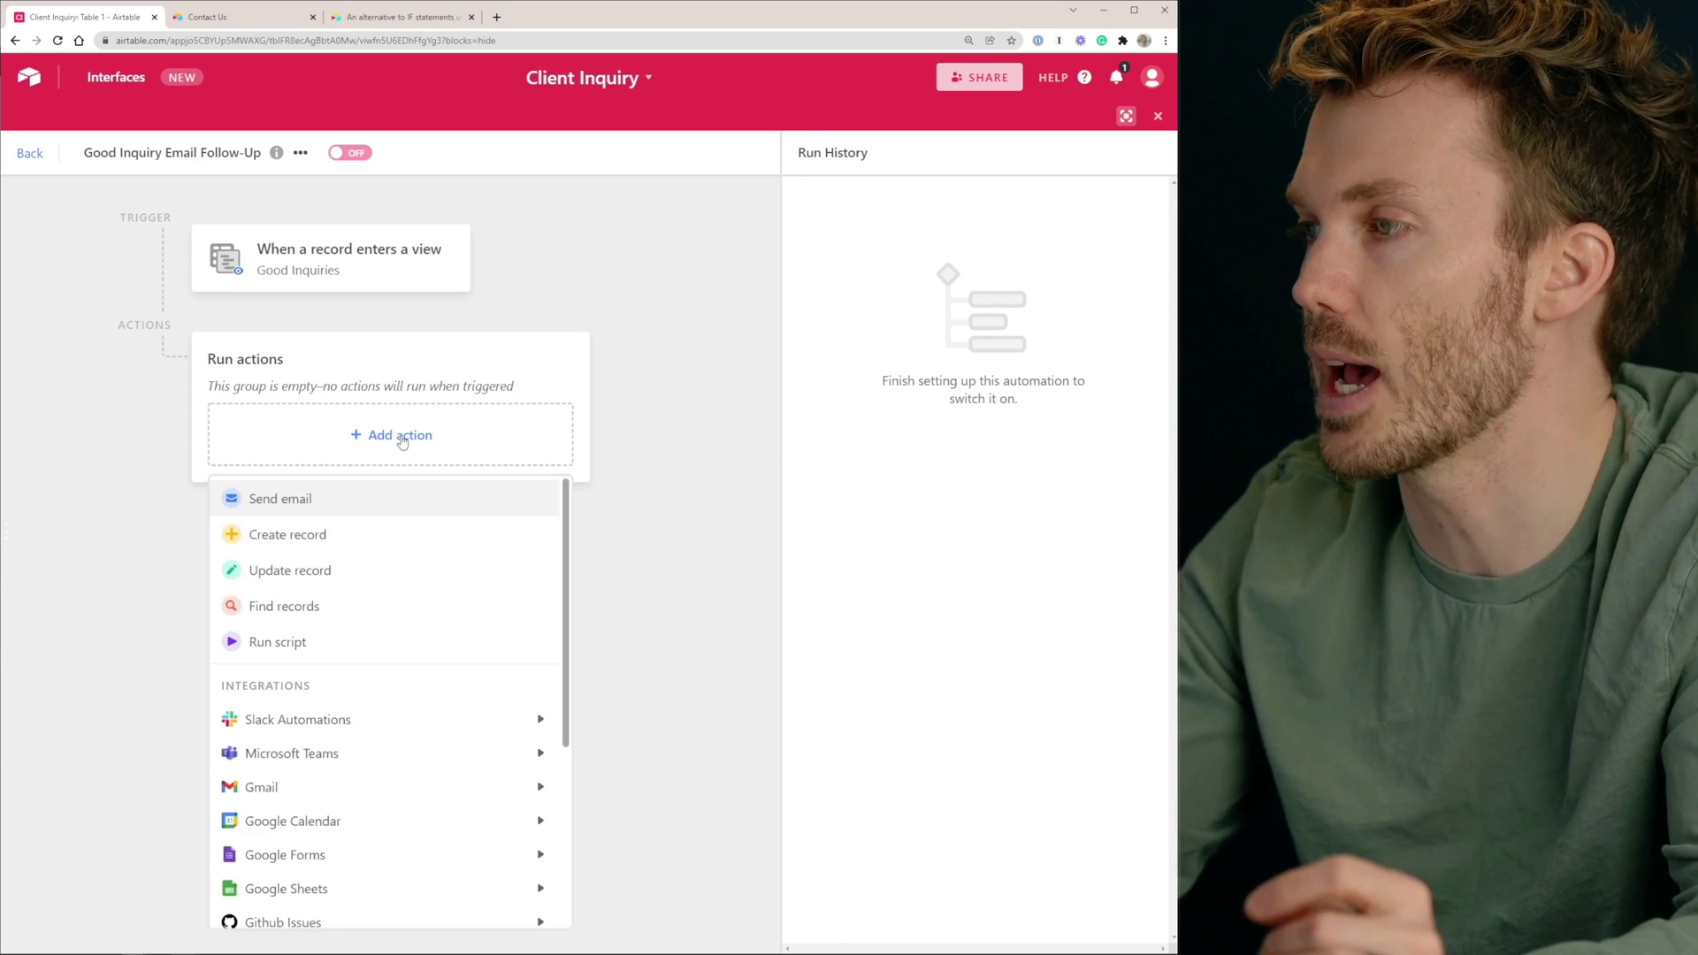
{"action": "left_click", "coordinate": [300, 507]}
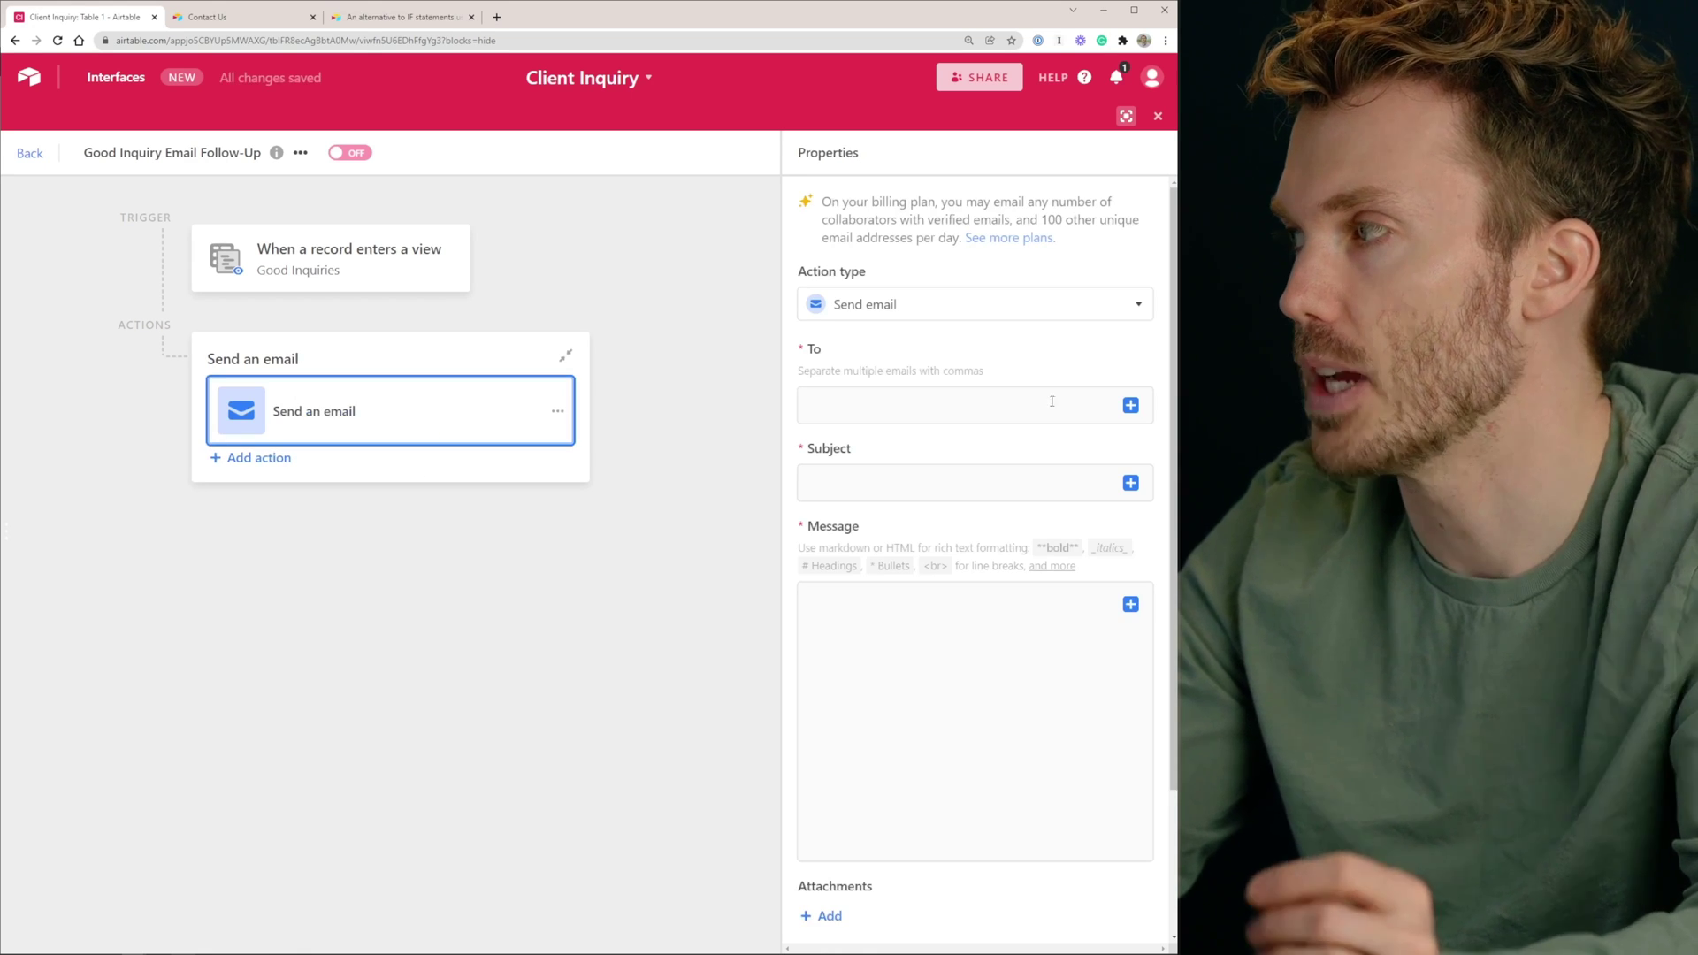
{"action": "left_click", "coordinate": [397, 409]}
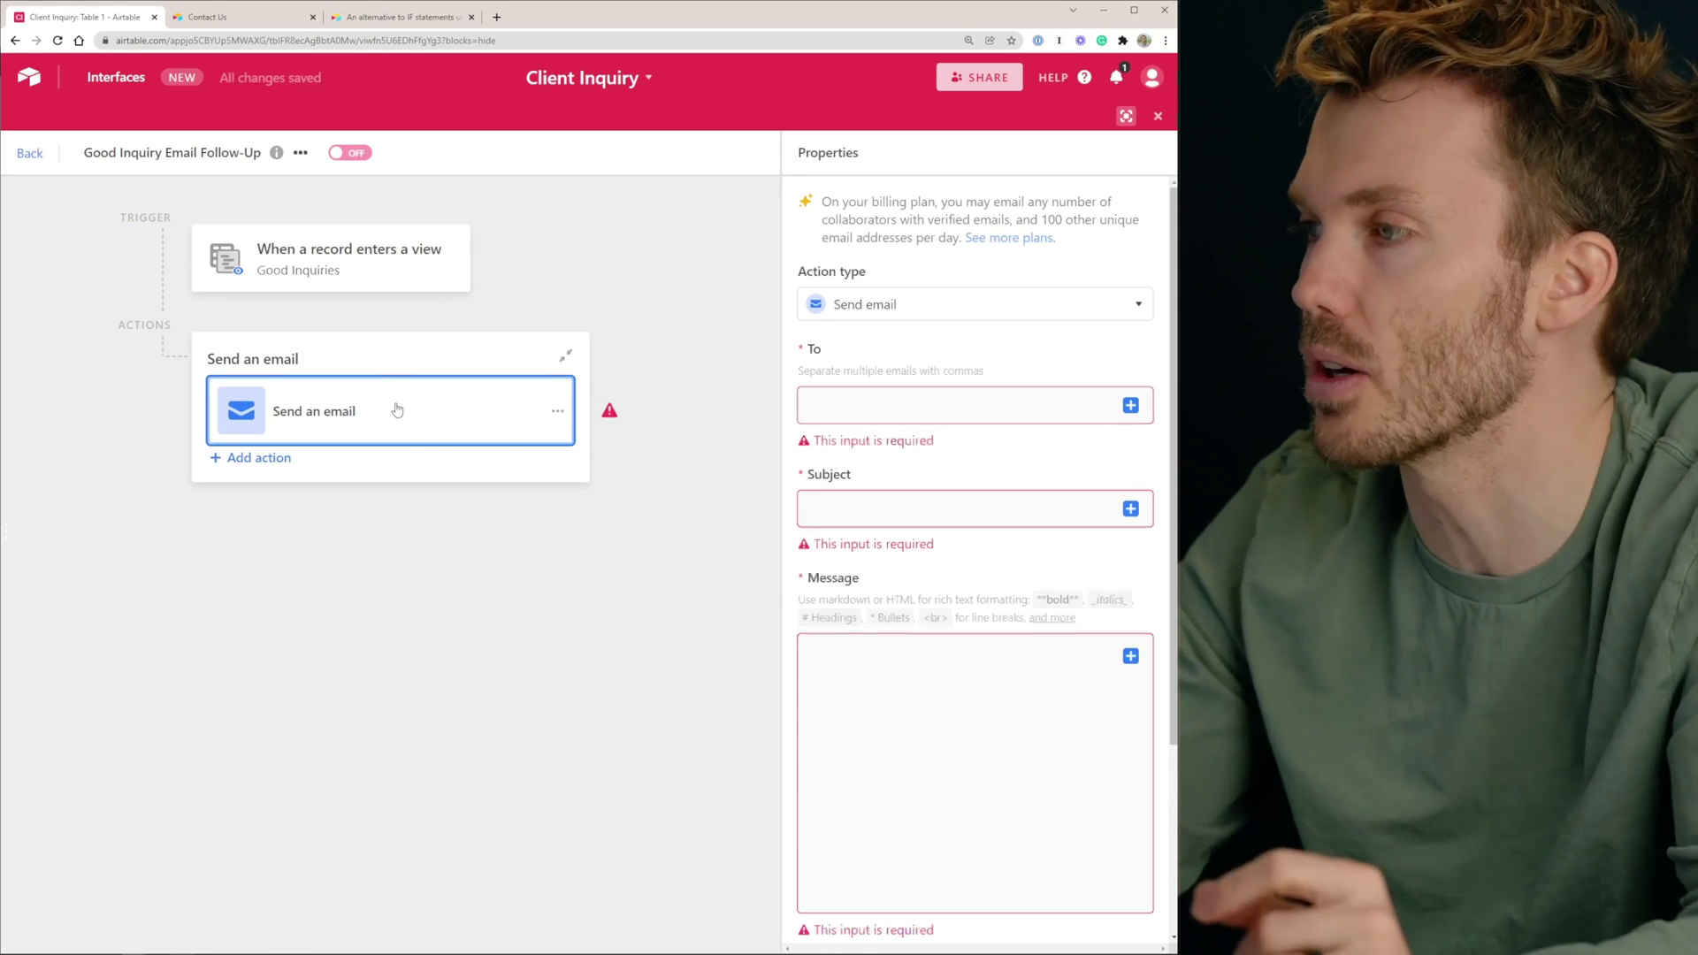
Browse the other available action types, then return to the email's To field
{"action": "left_click", "coordinate": [557, 410]}
{"action": "left_click", "coordinate": [619, 470]}
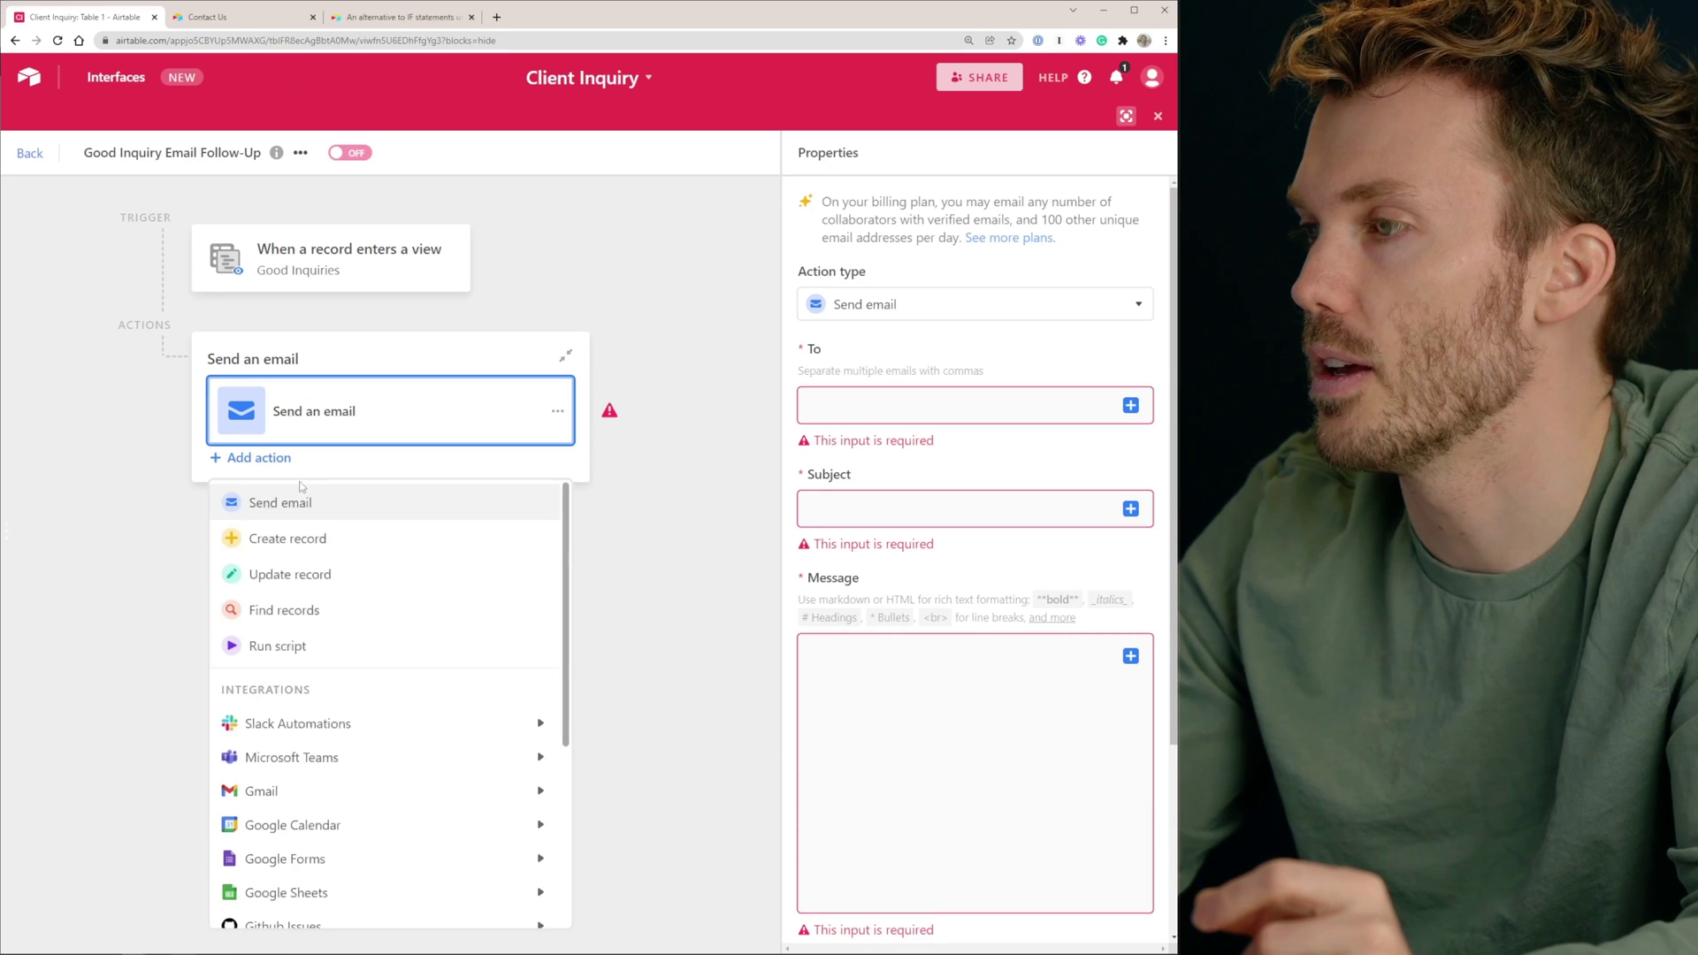
{"action": "scroll", "coordinate": [312, 683], "scroll_direction": "down", "scroll_amount": 2}
{"action": "mouse_move", "coordinate": [312, 684]}
{"action": "scroll", "coordinate": [309, 665], "scroll_direction": "down", "scroll_amount": 2}
{"action": "mouse_move", "coordinate": [361, 802]}
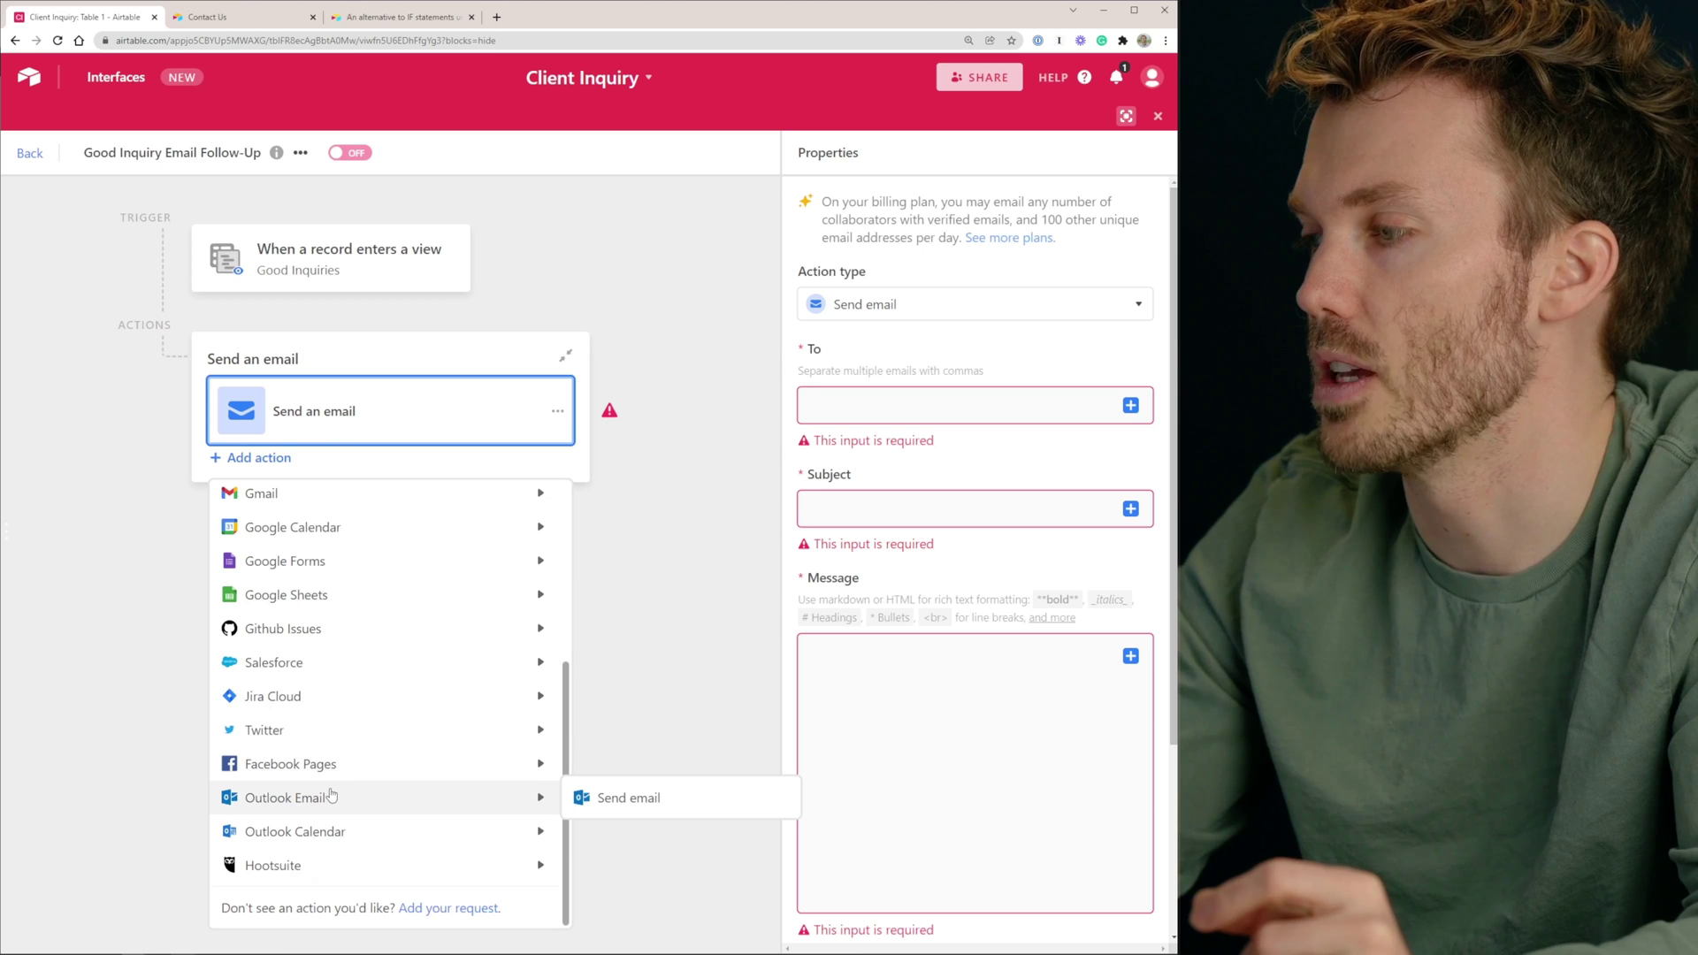
{"action": "mouse_move", "coordinate": [348, 762]}
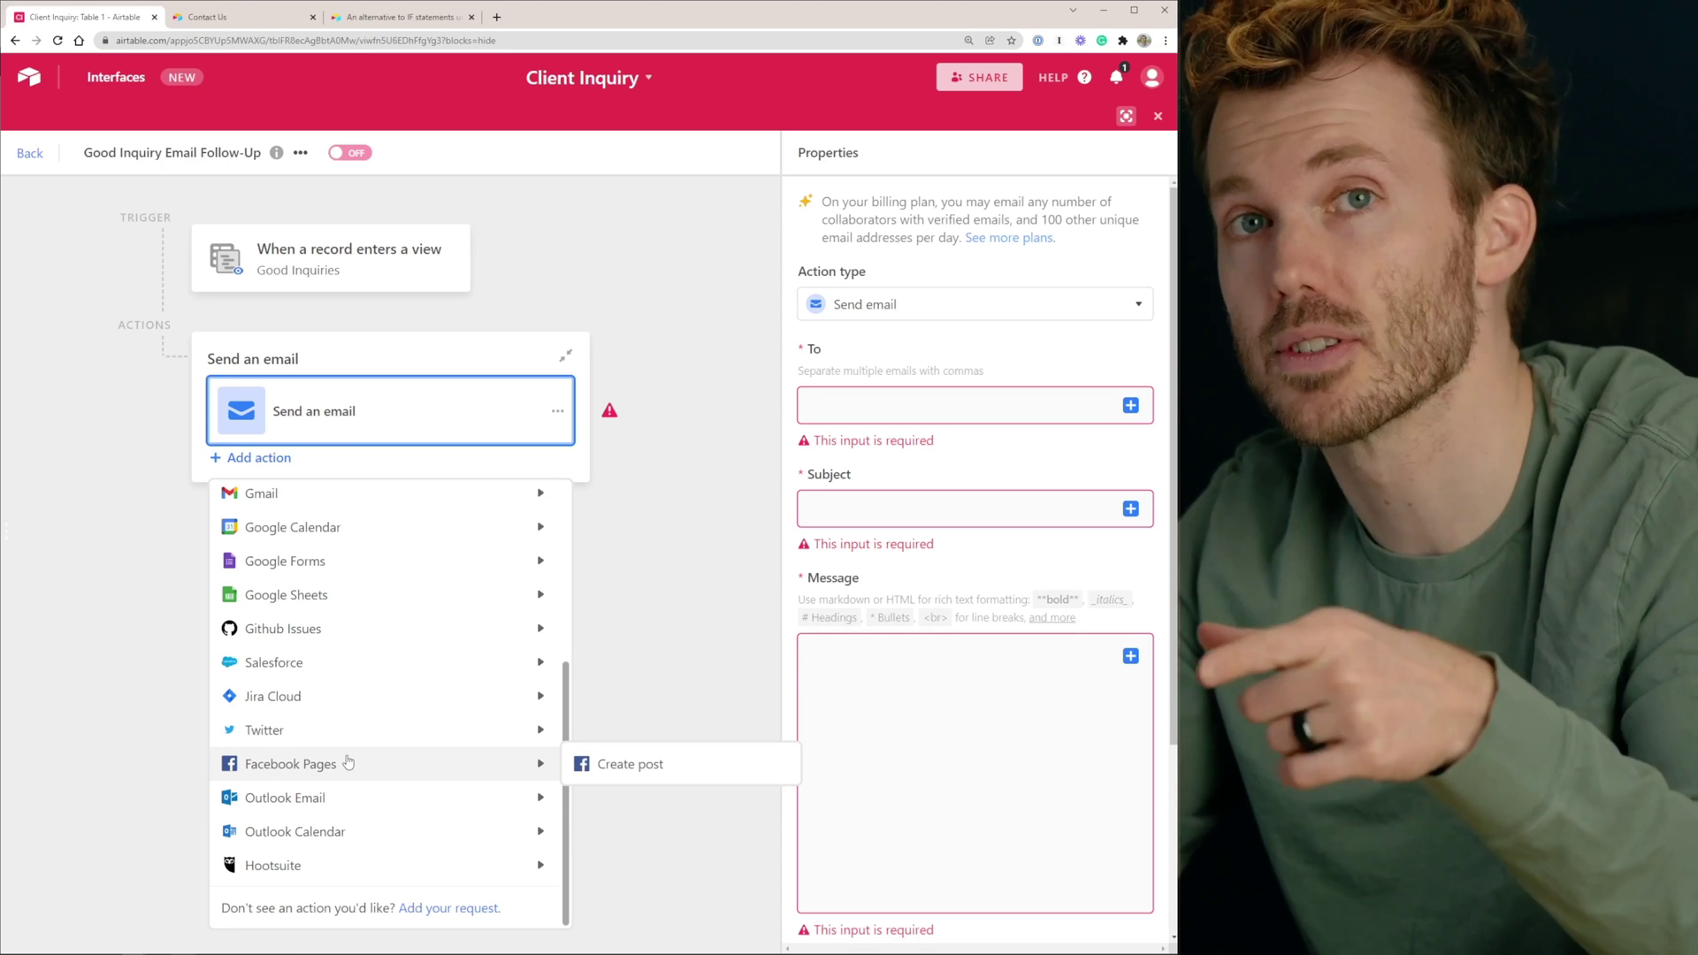
{"action": "scroll", "coordinate": [349, 762], "scroll_direction": "up", "scroll_amount": 2}
{"action": "mouse_move", "coordinate": [394, 742]}
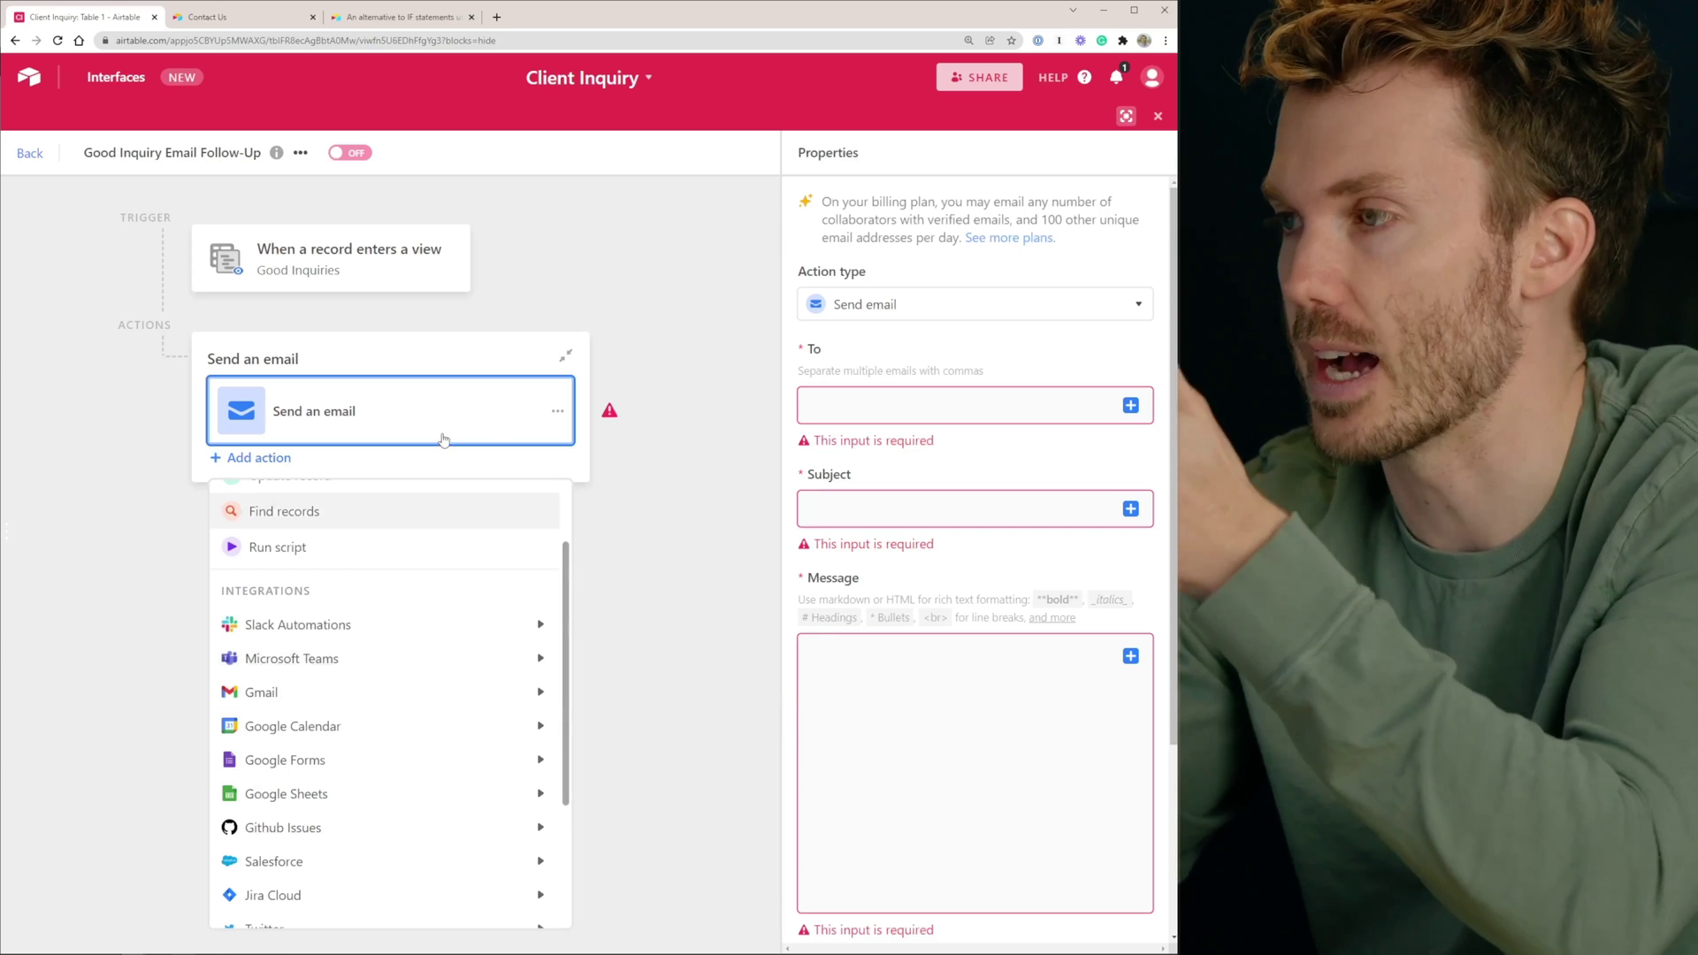
{"action": "left_click", "coordinate": [452, 361]}
{"action": "left_click", "coordinate": [888, 414]}
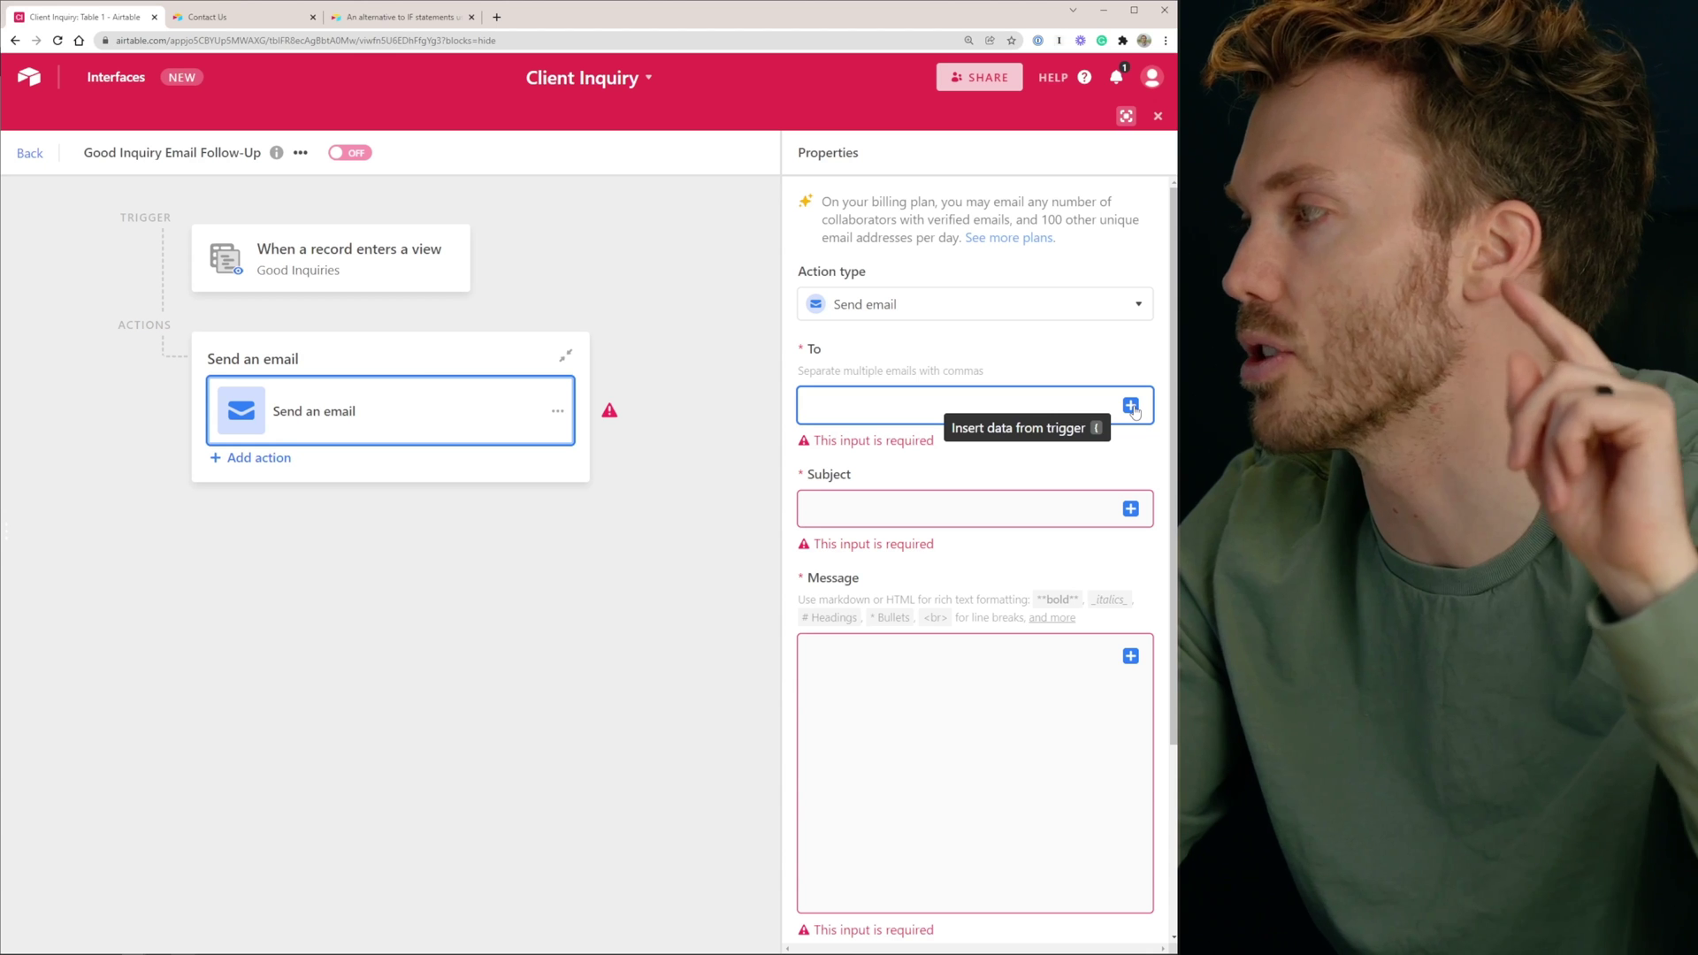
Address the email to the record's Email field with subject 'Thanks for Reaching Out To Firm Name!'
{"action": "left_click", "coordinate": [1130, 405]}
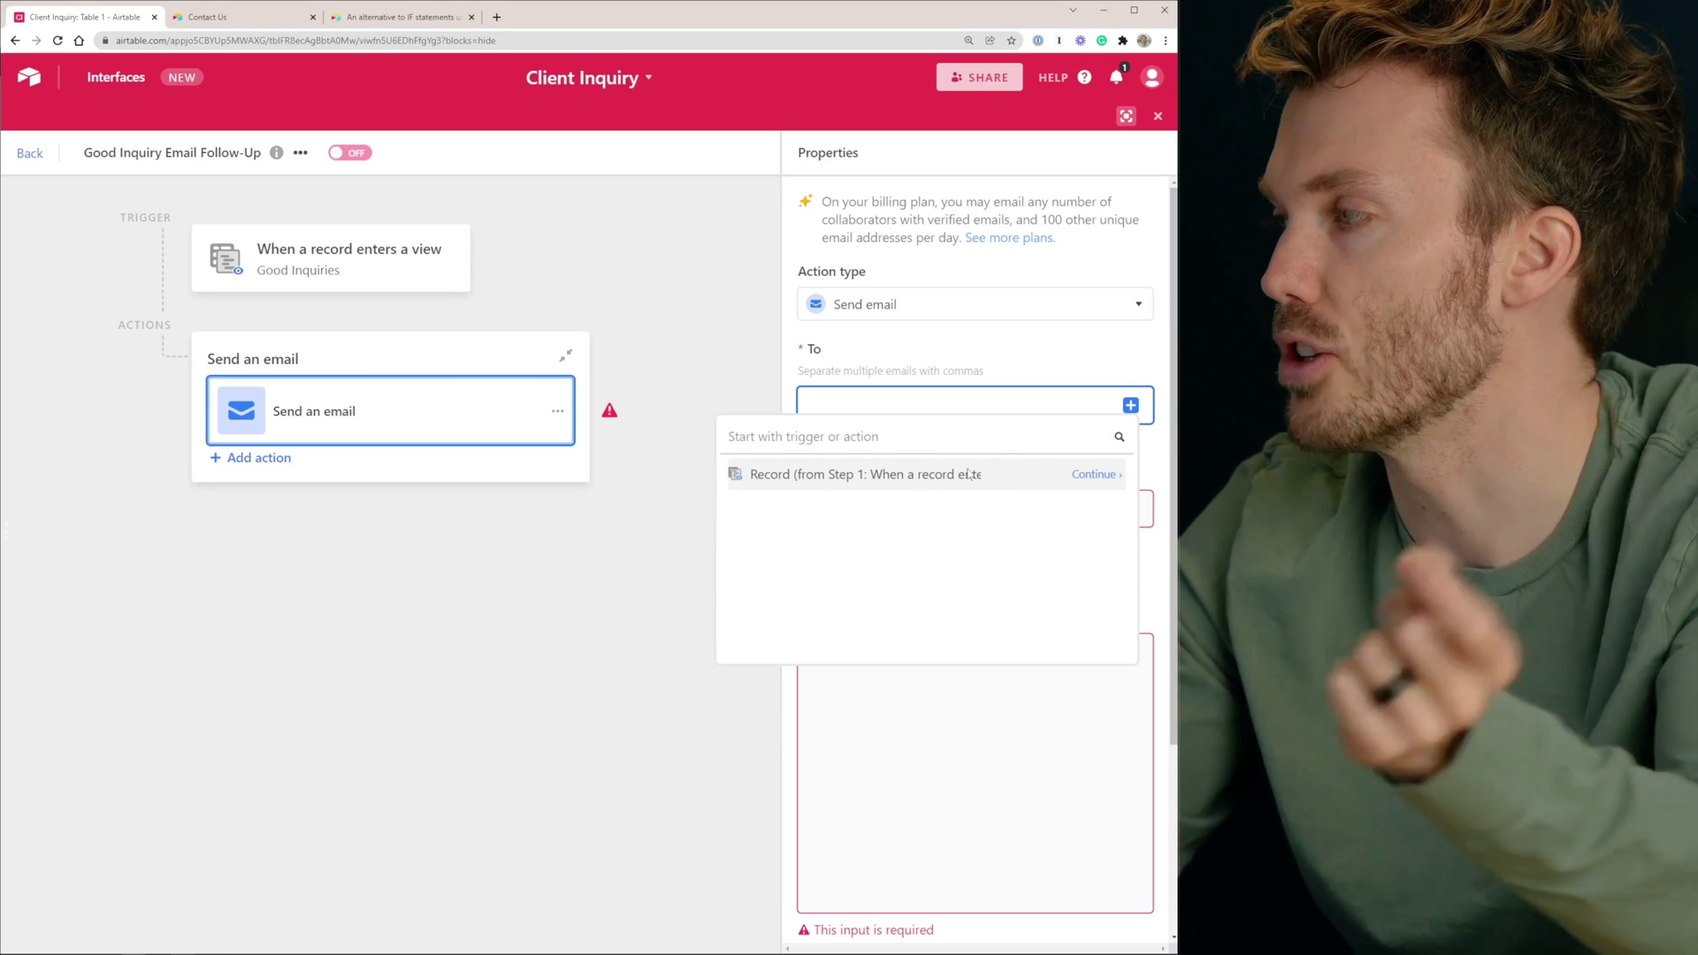
{"action": "left_click", "coordinate": [1075, 475]}
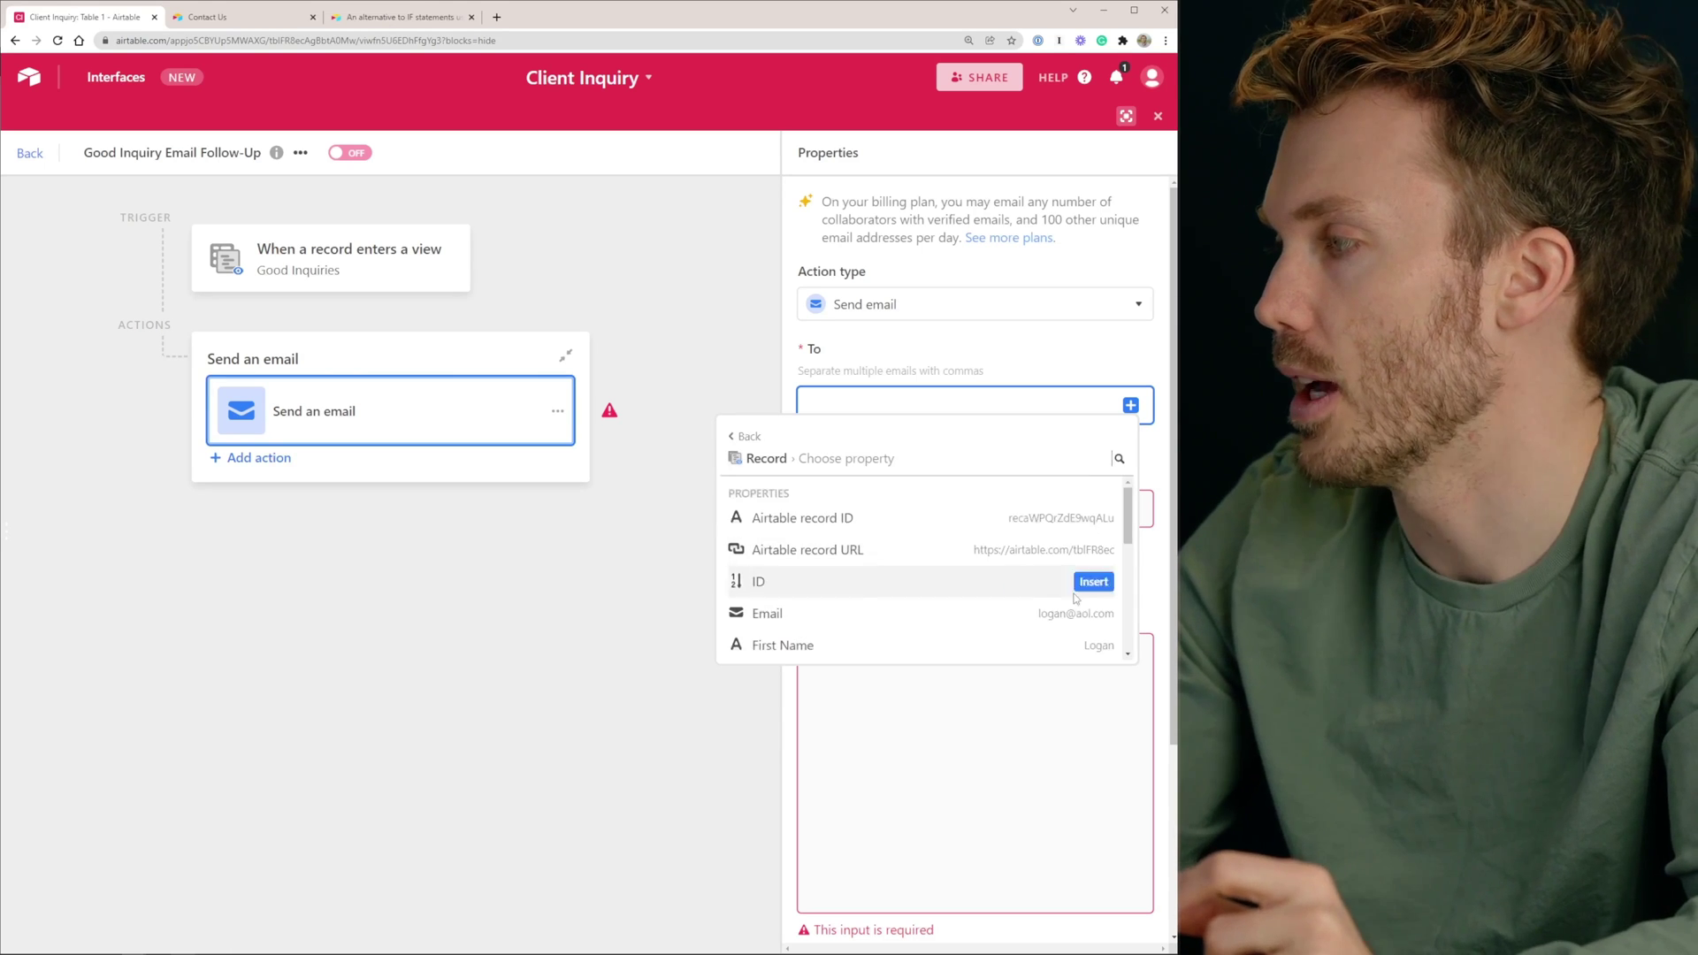
{"action": "left_click", "coordinate": [1030, 615]}
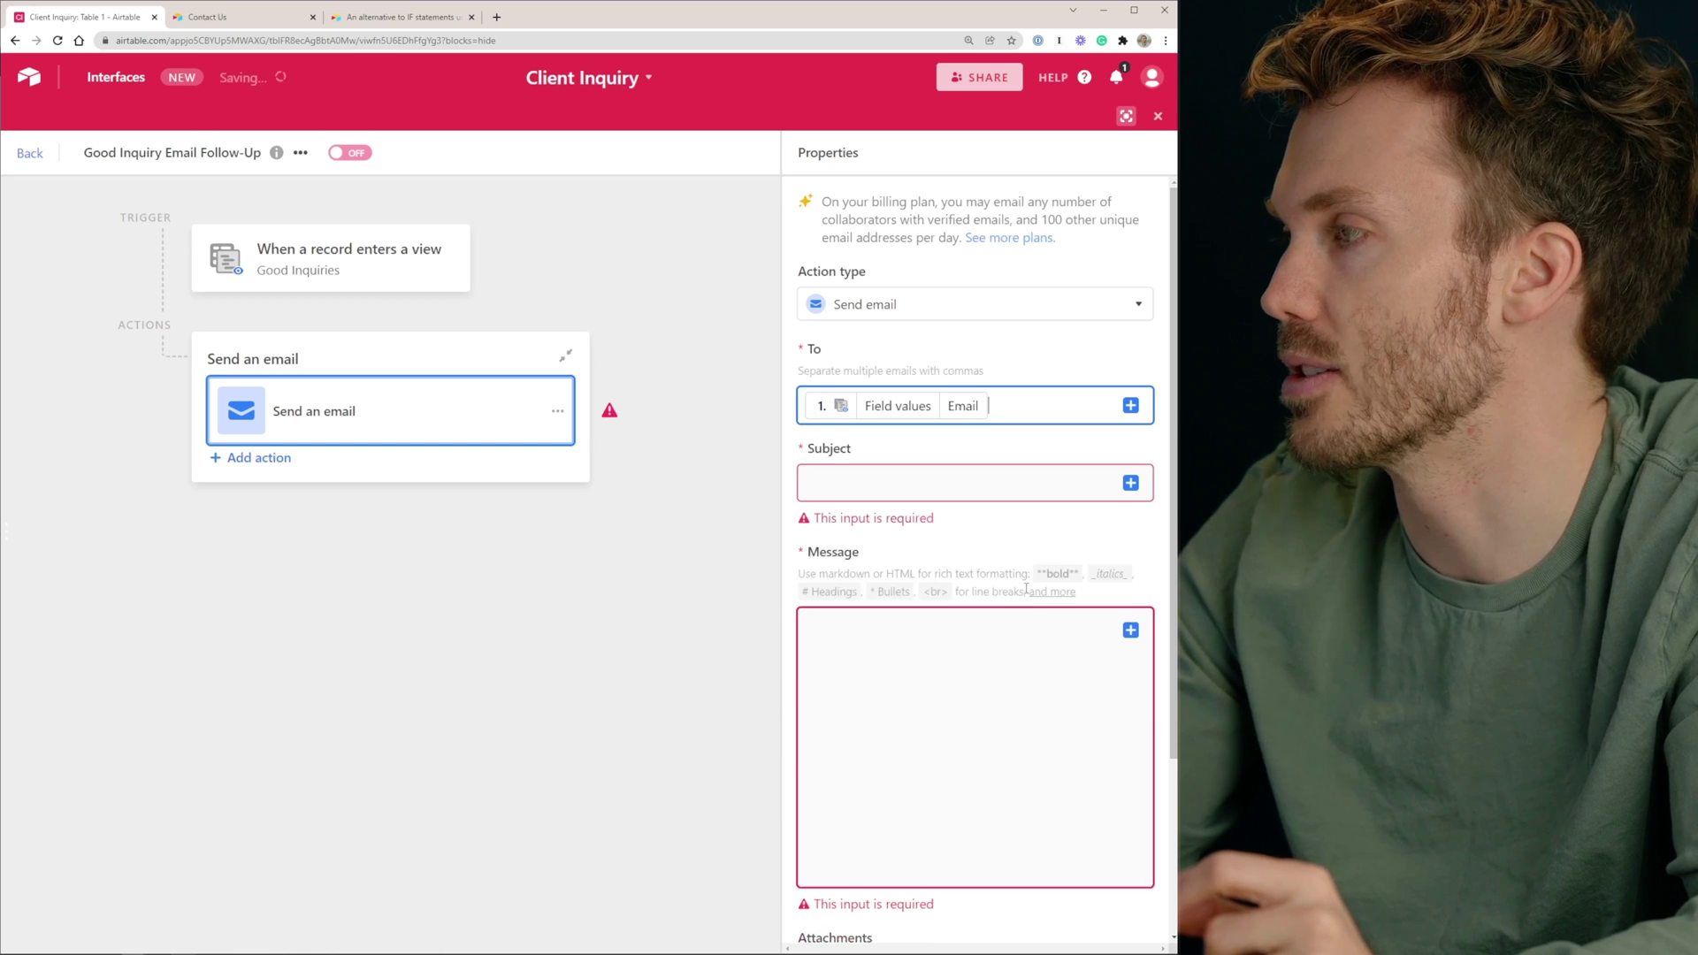
{"action": "left_click", "coordinate": [947, 489]}
{"action": "type", "text": "Thanks for "}
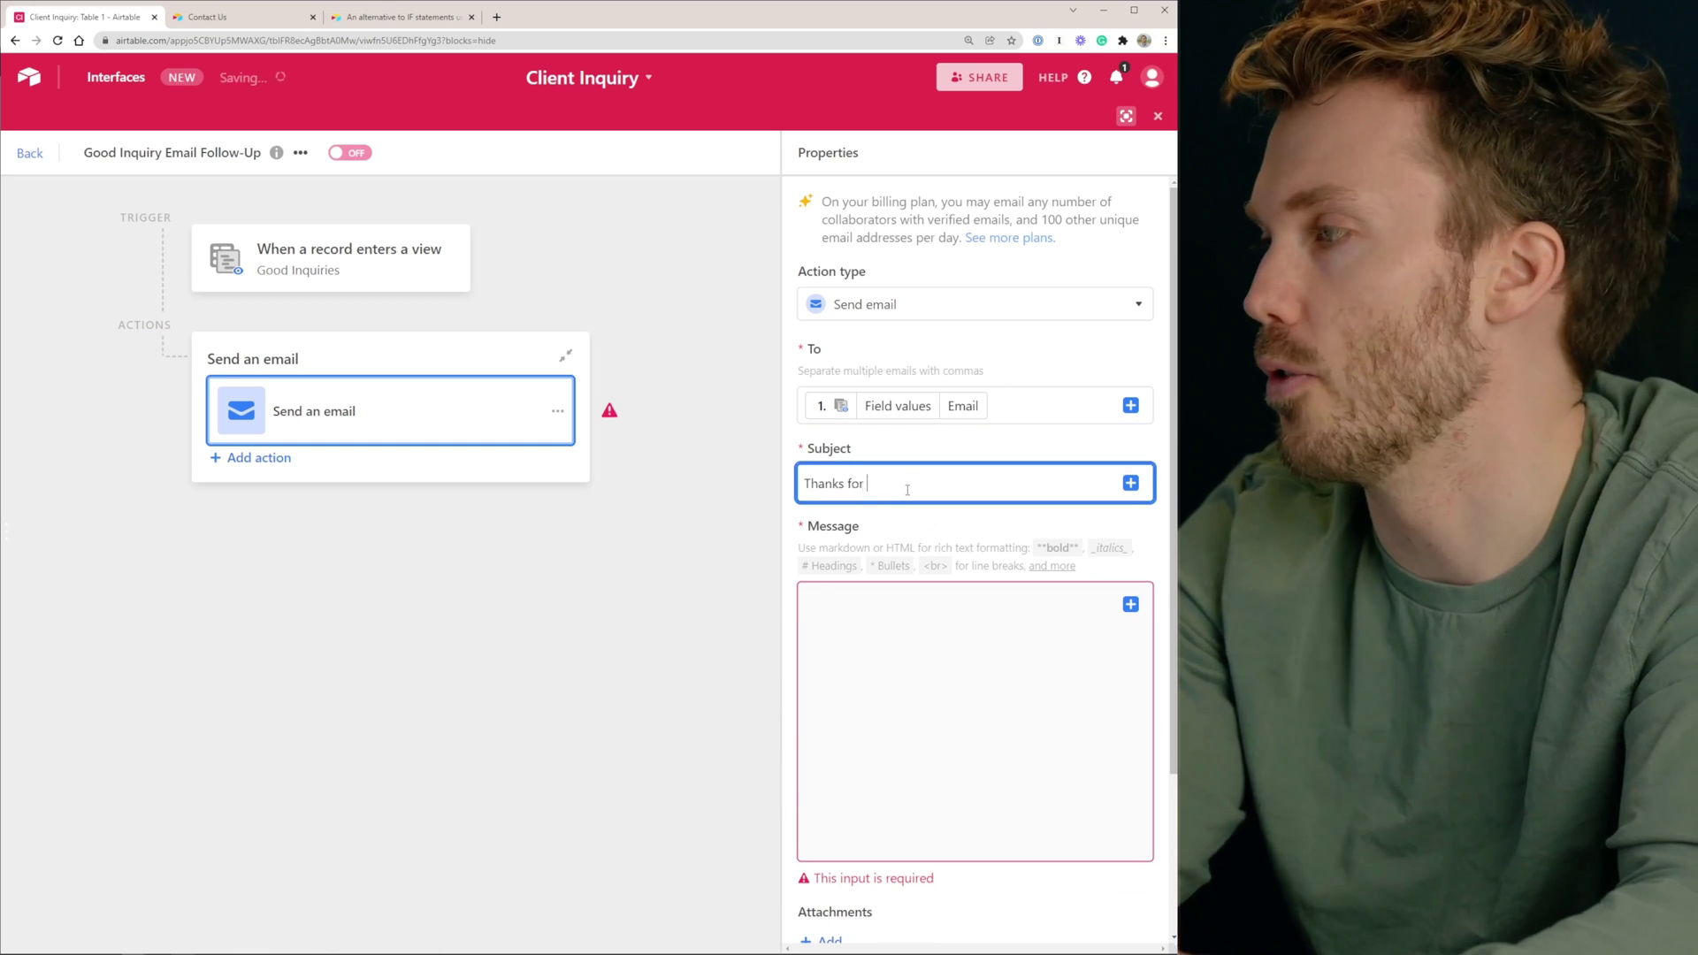
{"action": "type", "text": "Reaching O"}
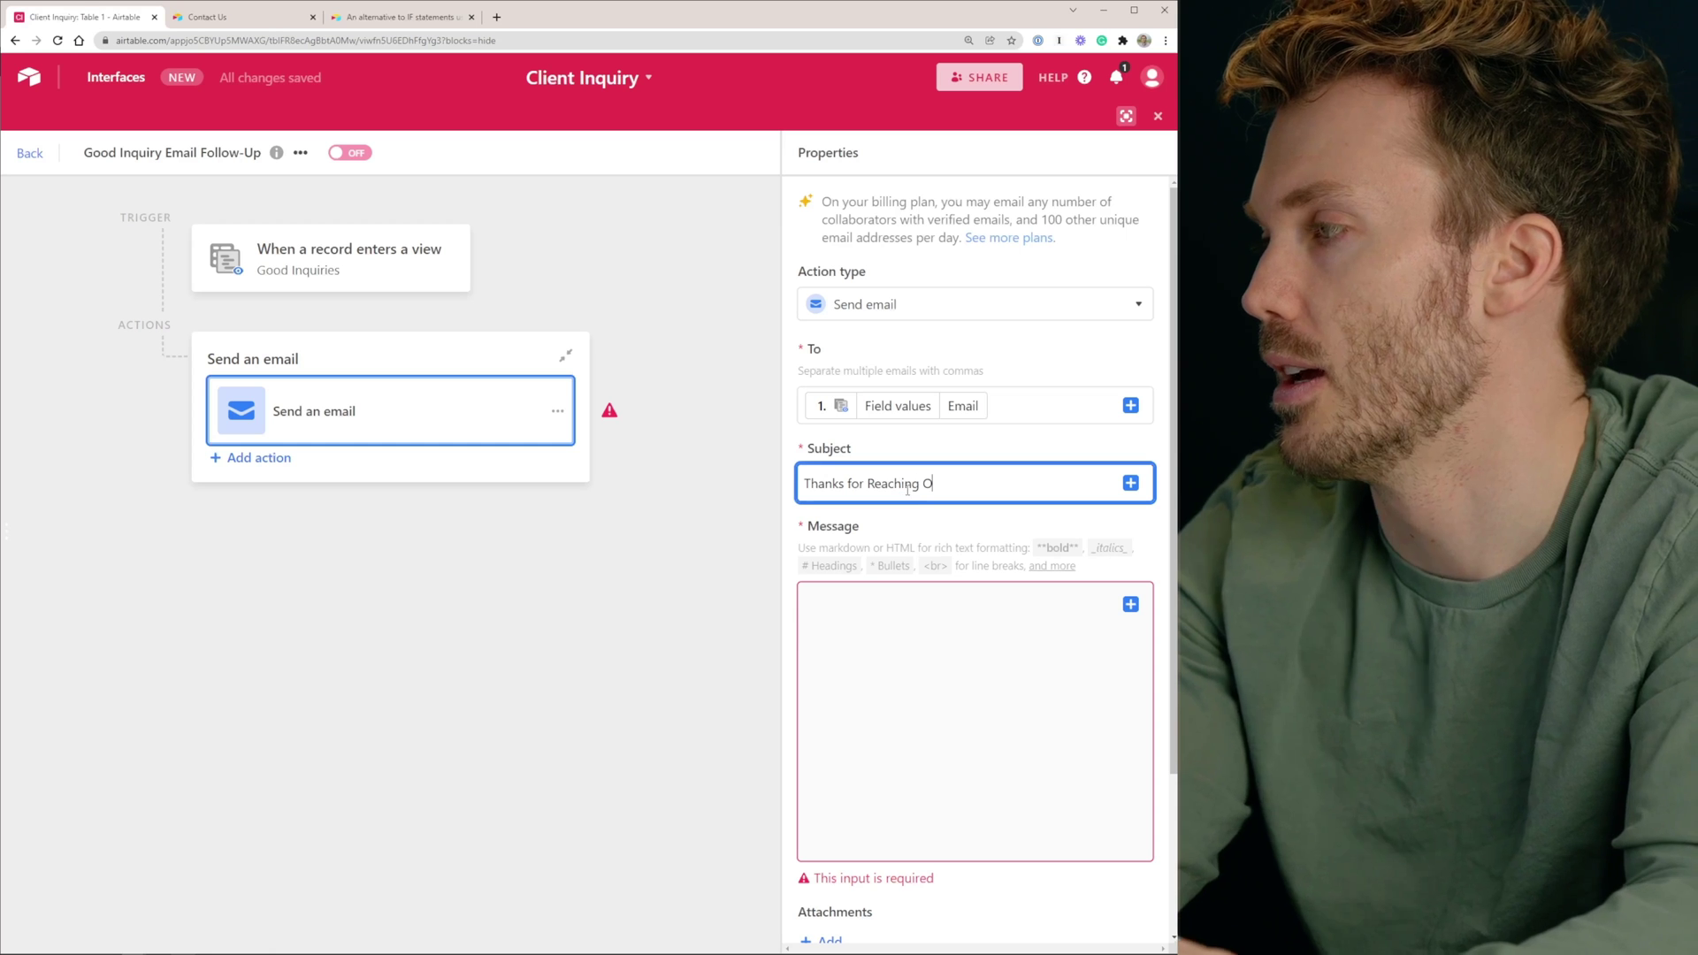
{"action": "type", "text": "ut To Firm Name!"}
Write the message 'Hello!', 'I'd love to talk to you!', a calendly LINK line, and a signature
{"action": "left_click", "coordinate": [910, 606]}
{"action": "type", "text": "Hello!"}
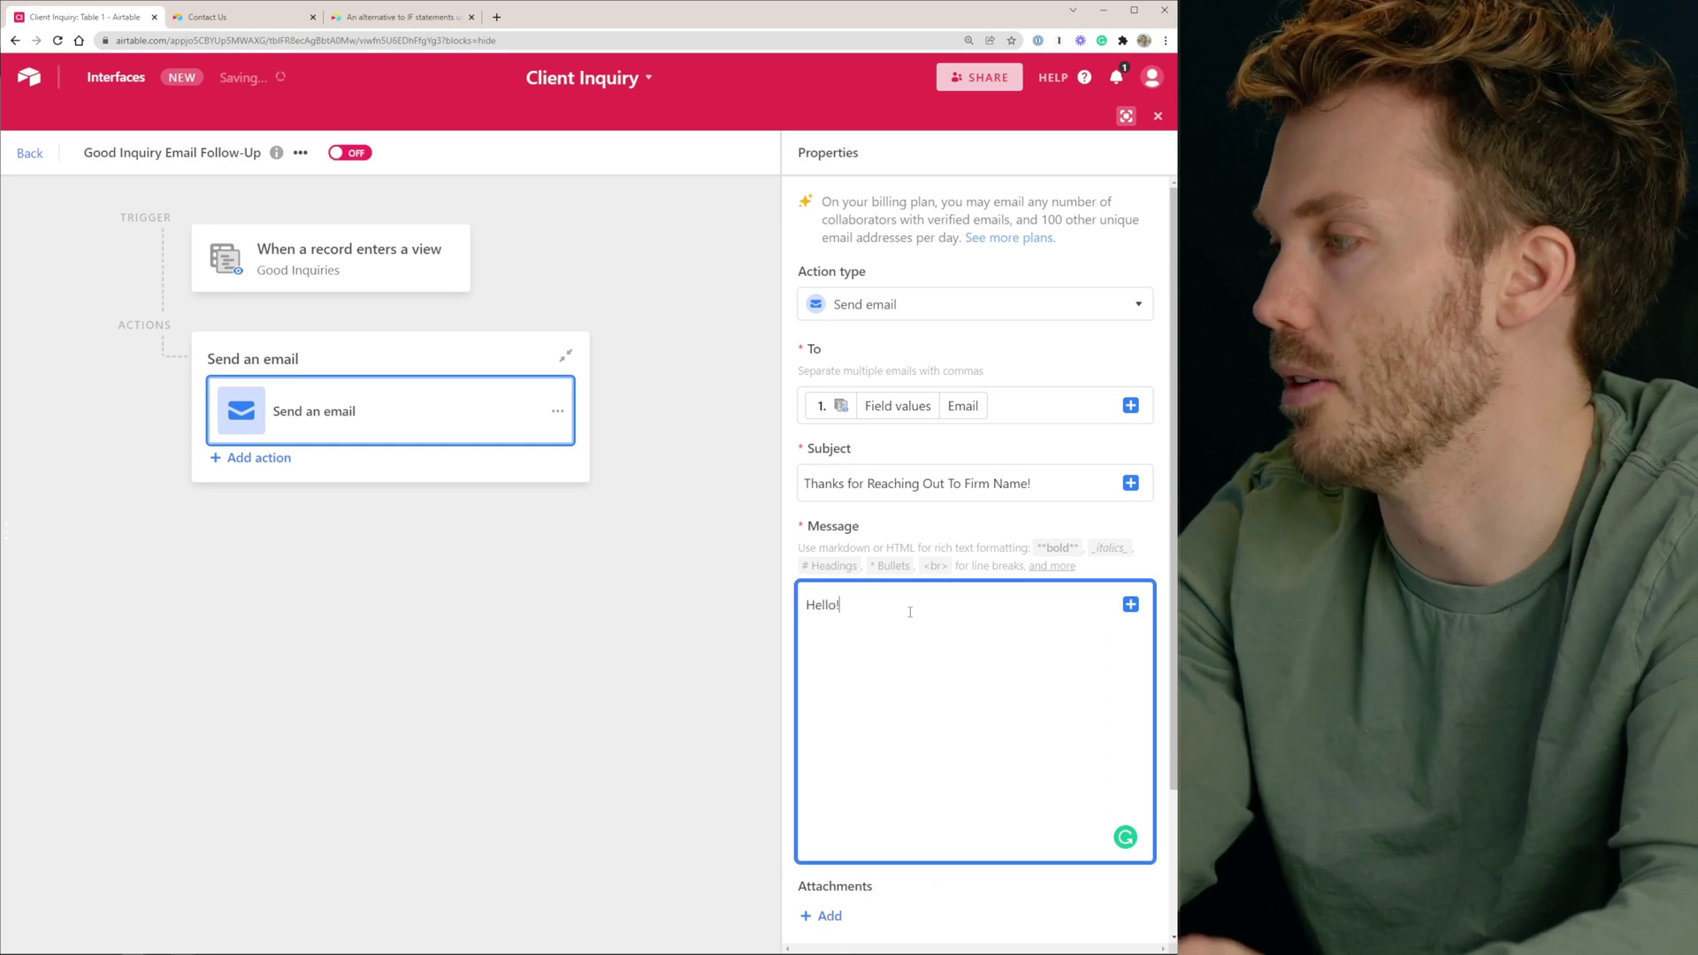
{"action": "key", "text": "Return"}
{"action": "type", "text": "I'd love to talk to you!"}
{"action": "key", "text": "Return"}
{"action": "type", "text": "Here's me "}
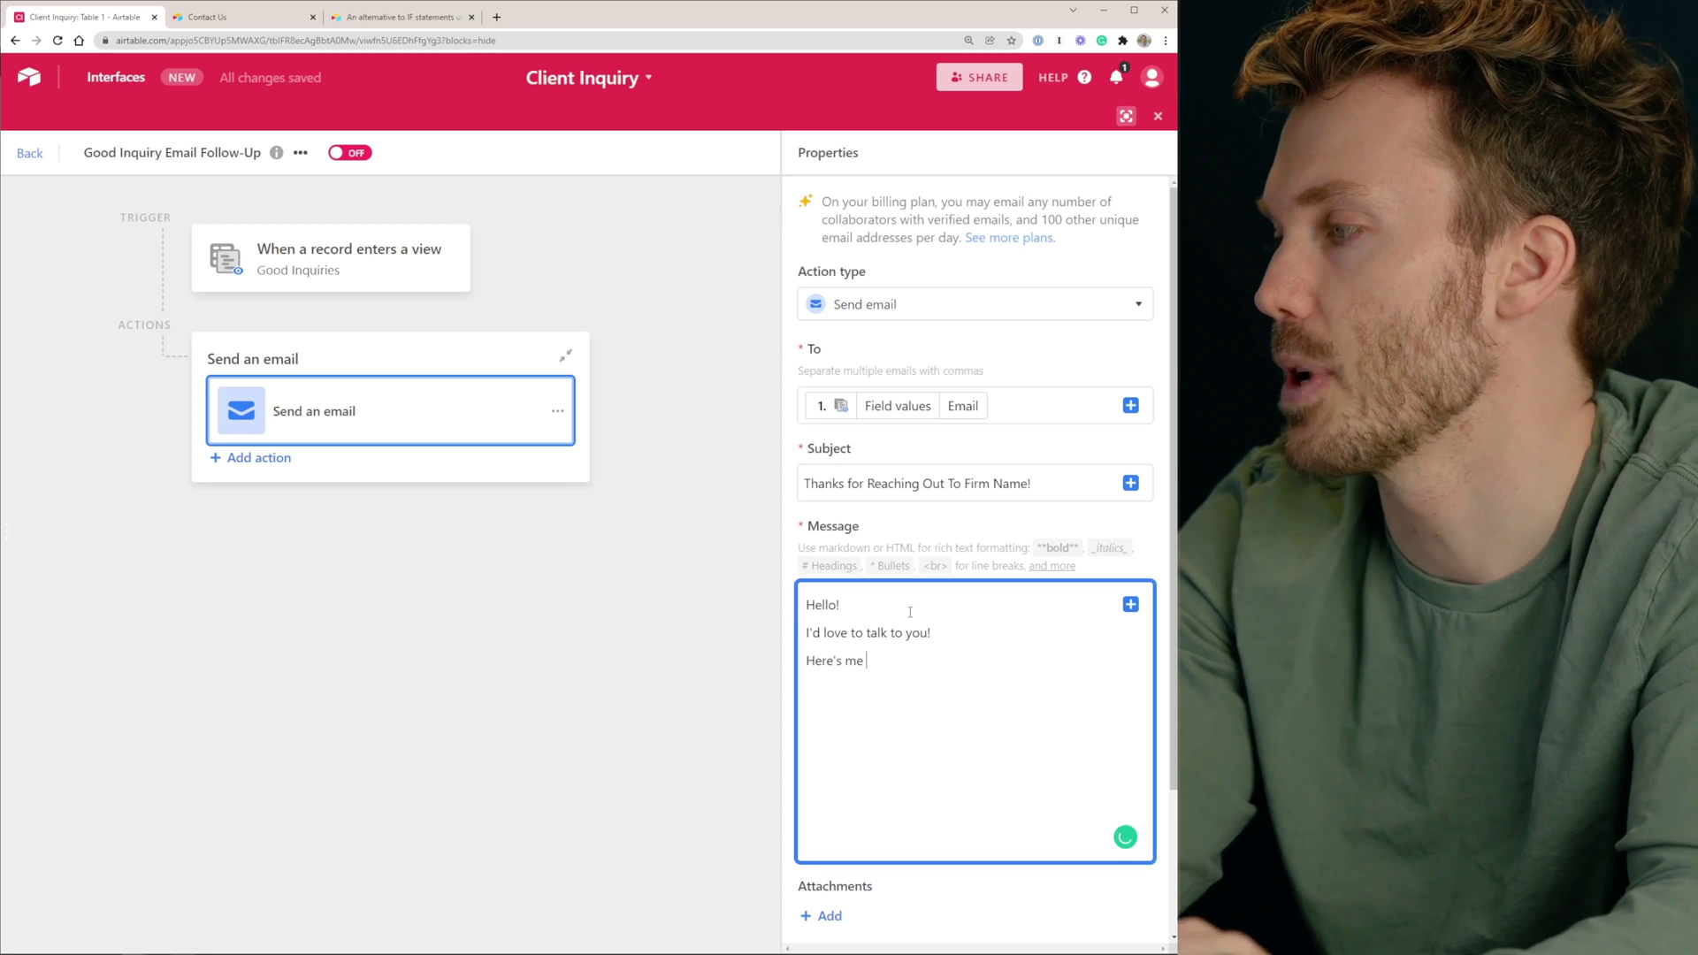
{"action": "type", "text": "calendly: LINK"}
{"action": "key", "text": "Return"}
{"action": "type", "text": "Steve"}
{"action": "scroll", "coordinate": [910, 612], "scroll_direction": "down", "scroll_amount": 2}
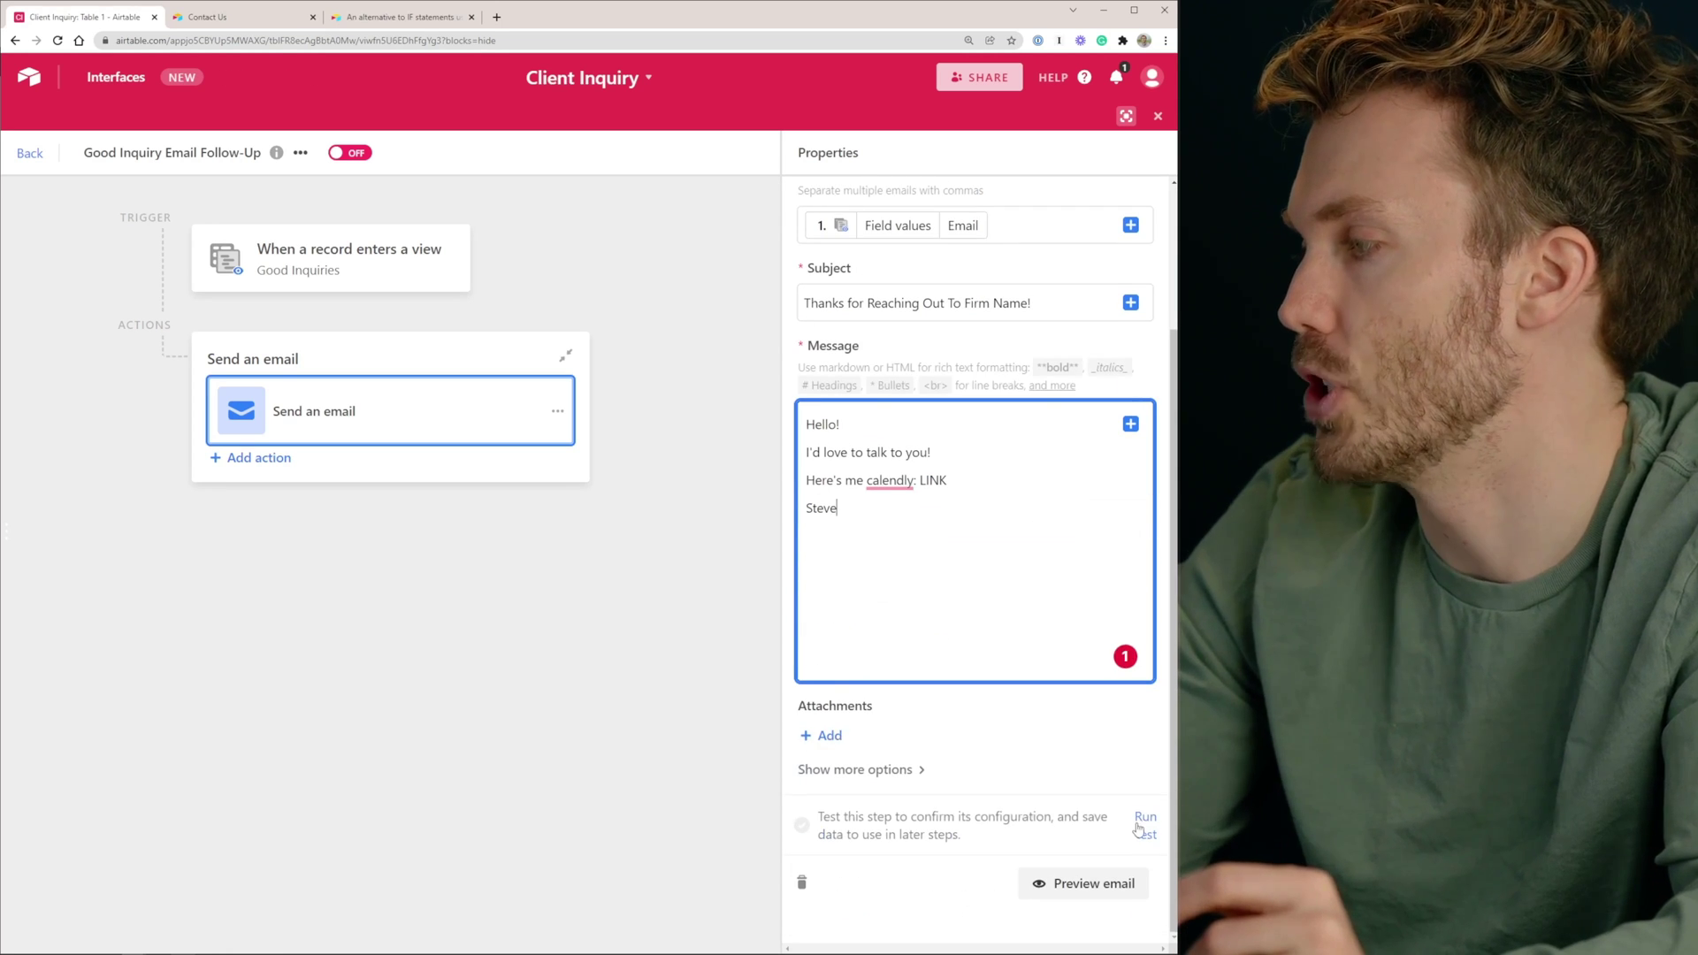
Test and preview the follow-up email, switch the automation ON, and go back to the table
{"action": "left_click", "coordinate": [1140, 825]}
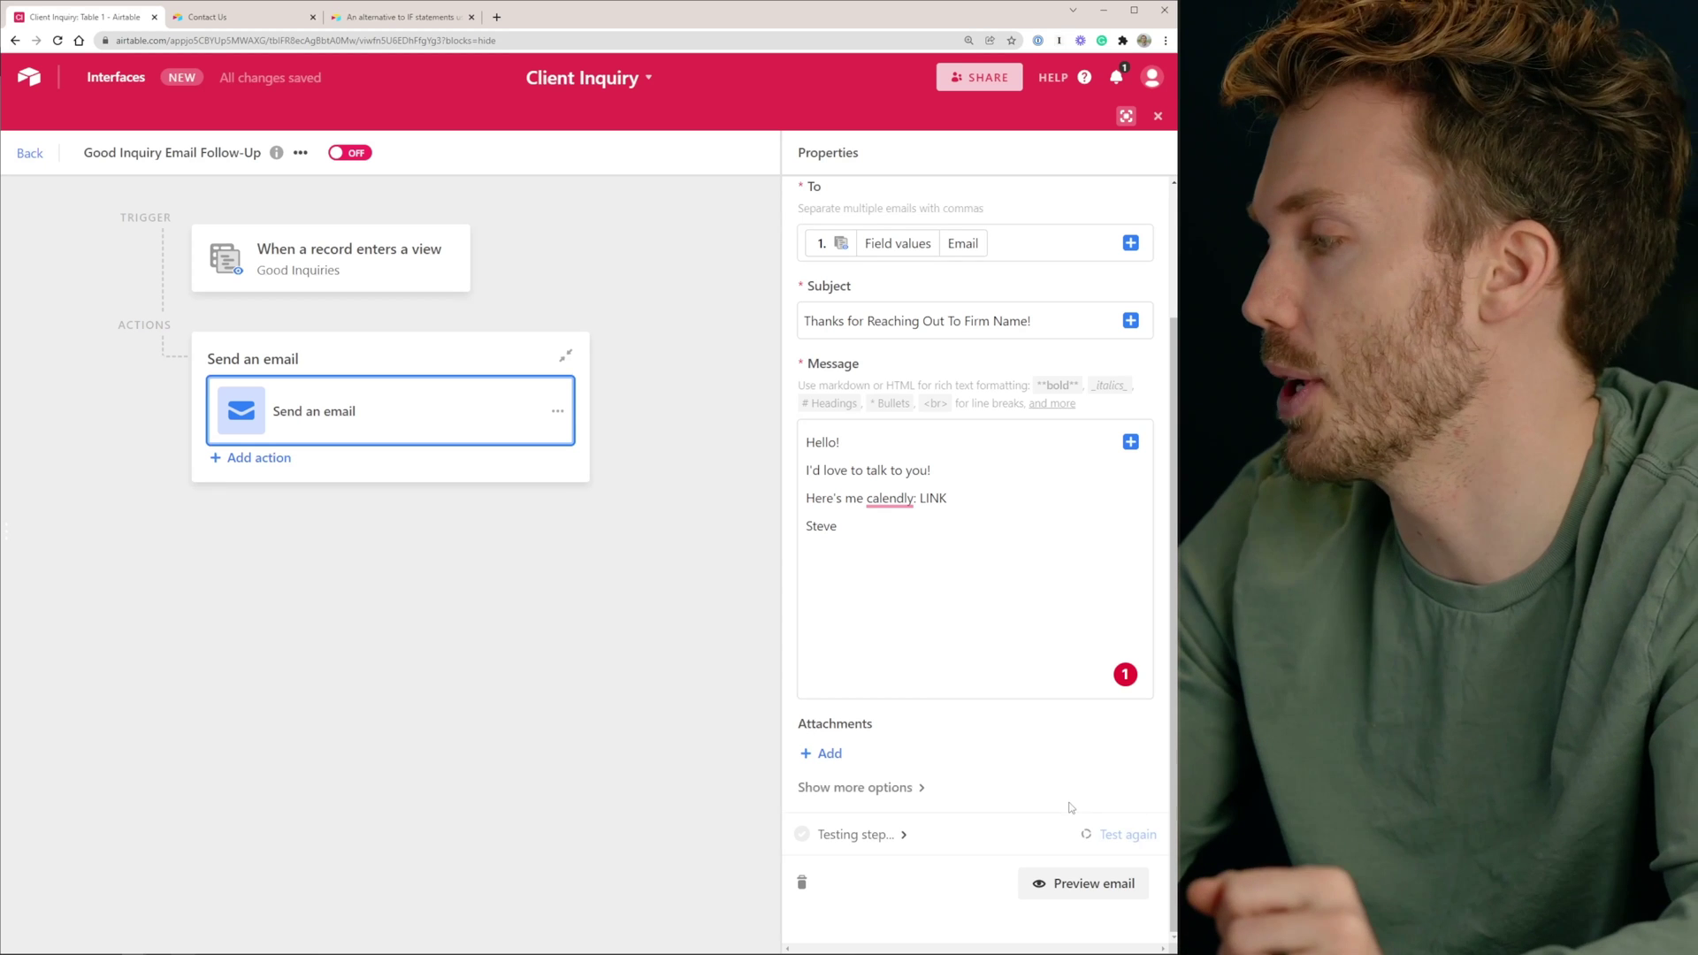
{"action": "left_click", "coordinate": [1116, 886]}
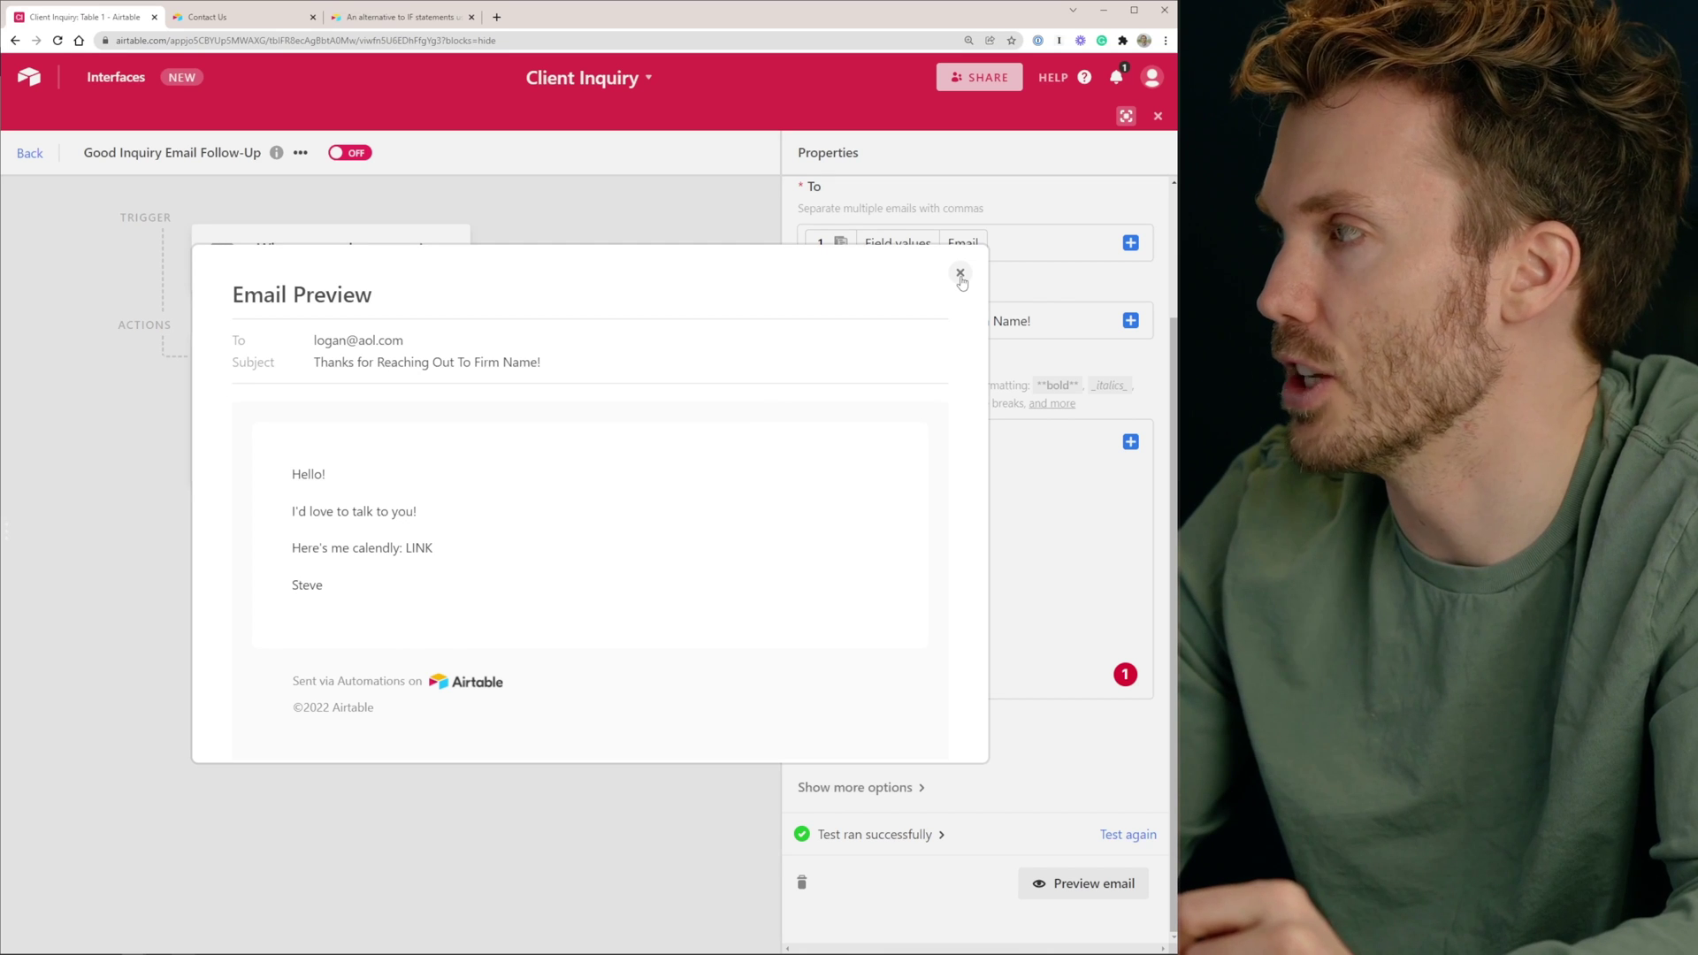
{"action": "left_click", "coordinate": [959, 273]}
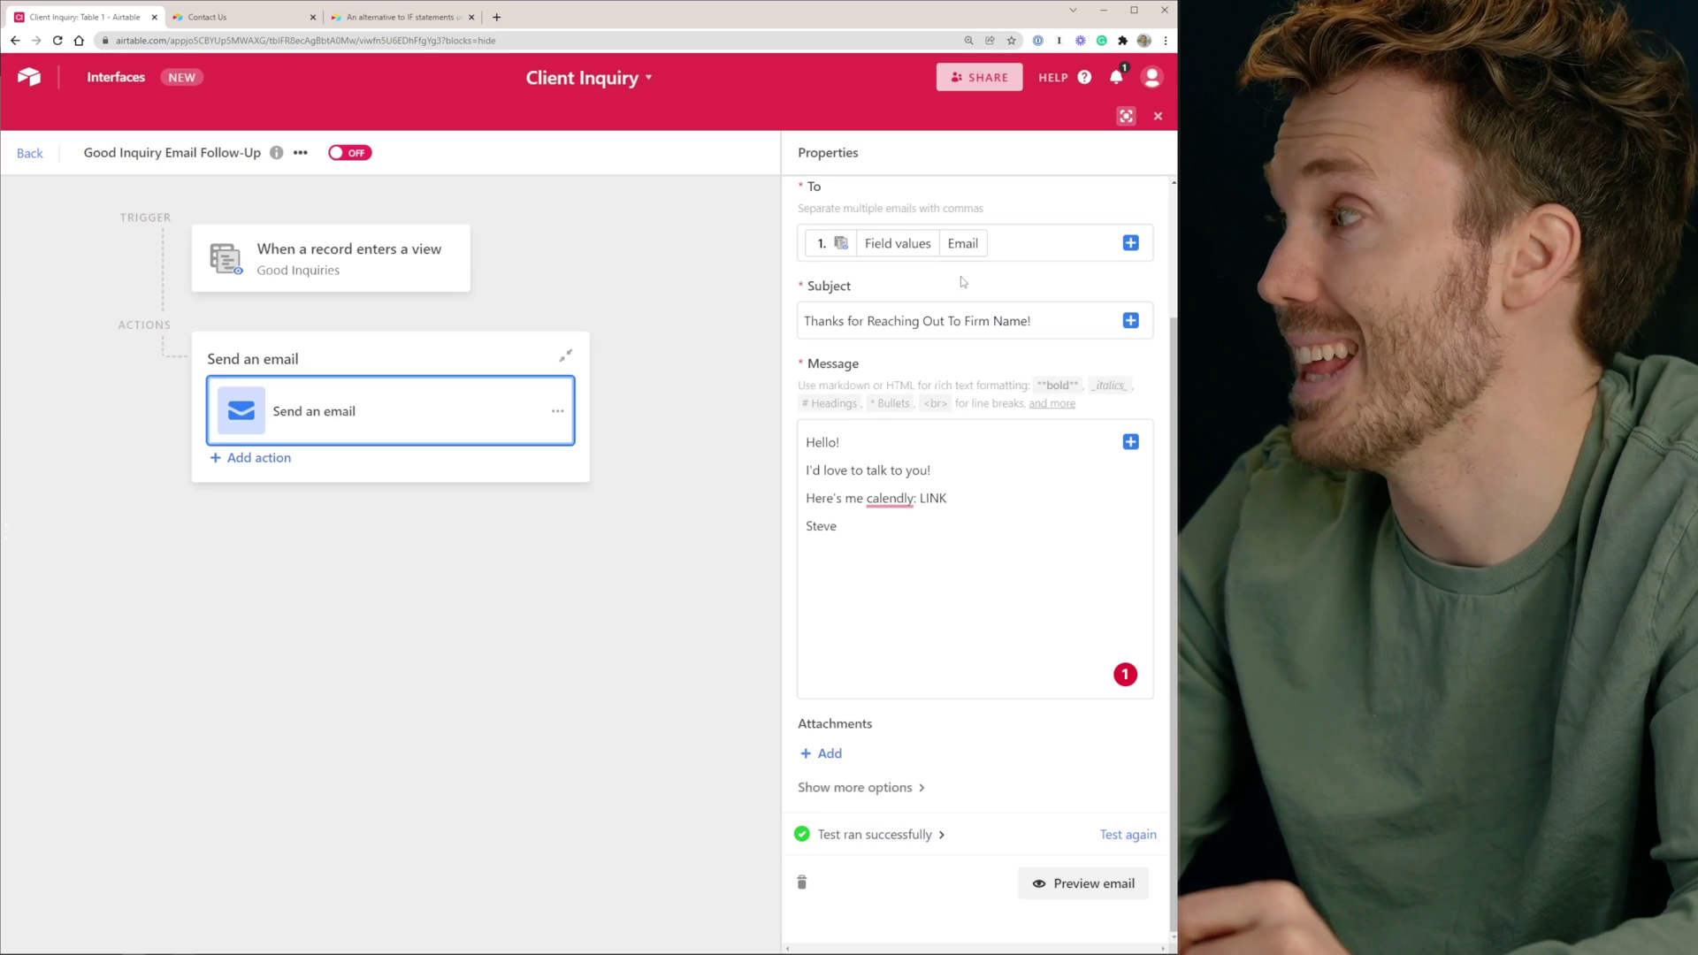
{"action": "left_click", "coordinate": [359, 155]}
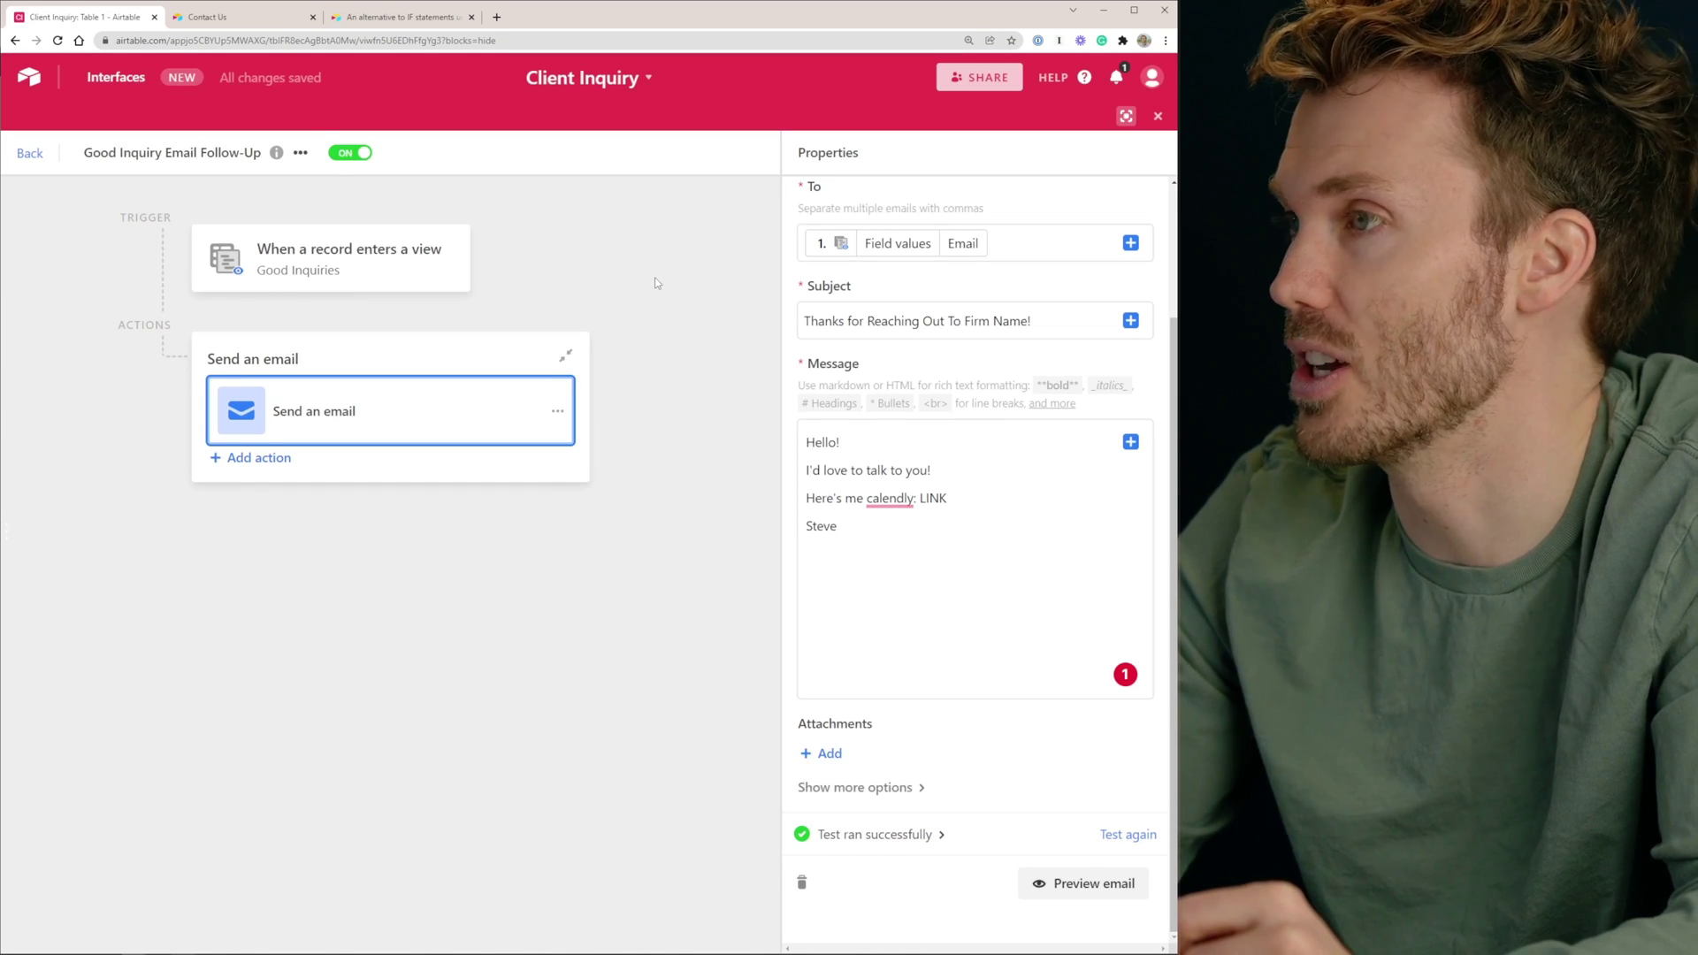
{"action": "left_click", "coordinate": [30, 154]}
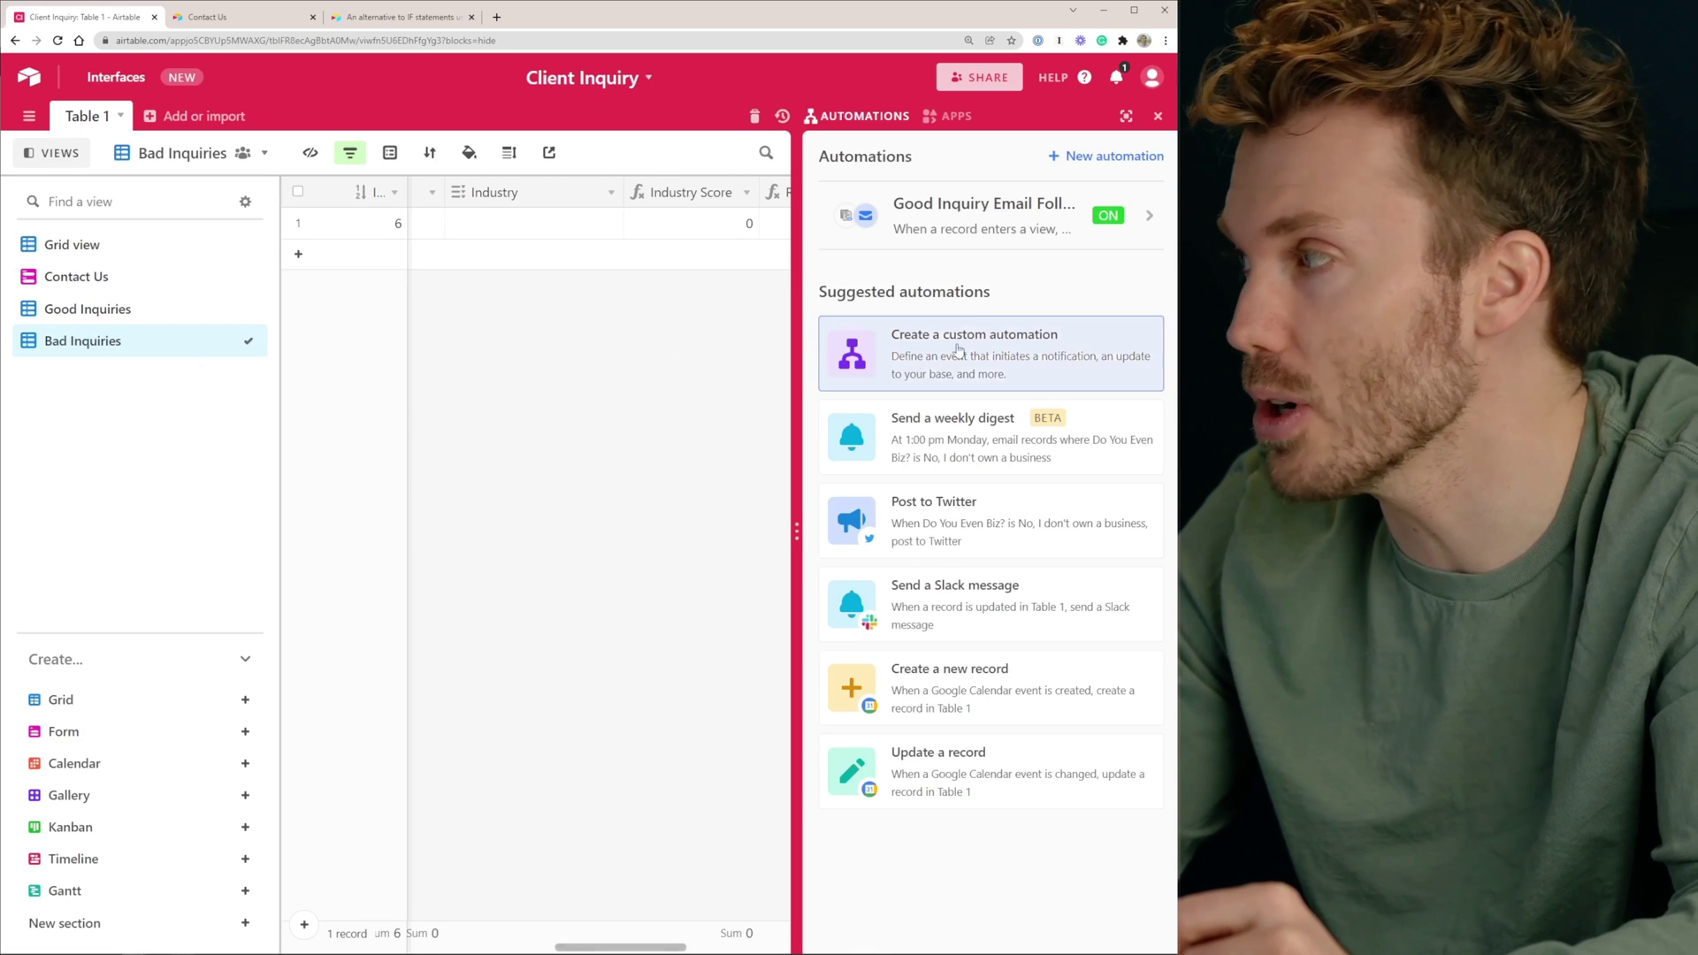